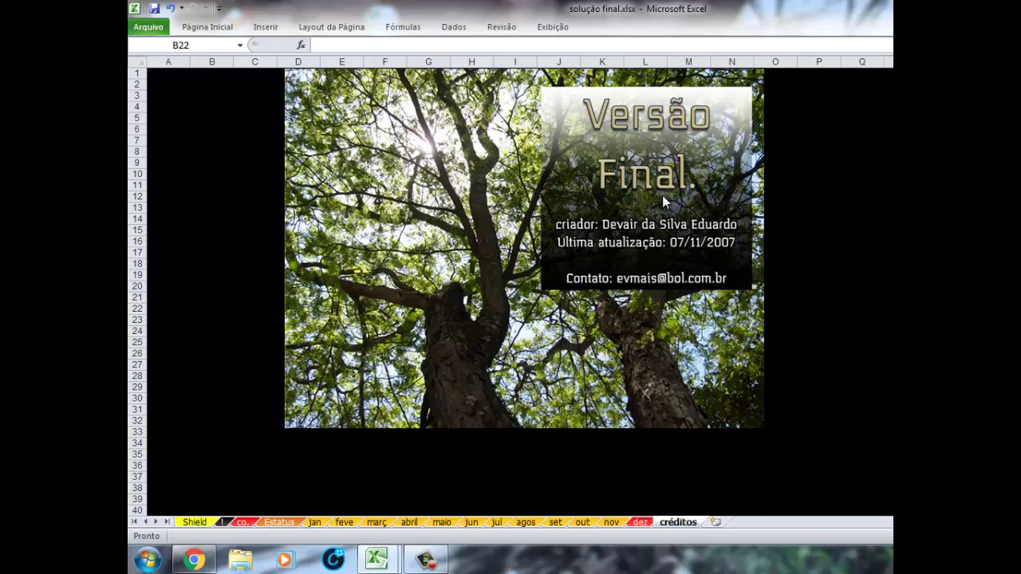
- Switch to the Estatus dashboard showing yearly expenses of R$ 4.420,81 and Shield R$ 5,00
{"action": "left_click", "coordinate": [280, 522]}
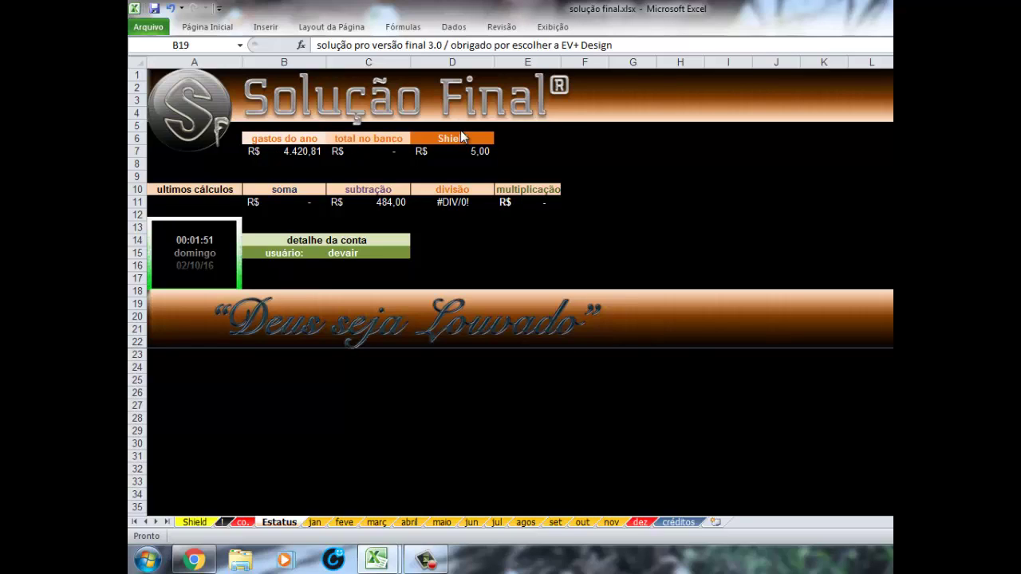
{"action": "left_click", "coordinate": [563, 45]}
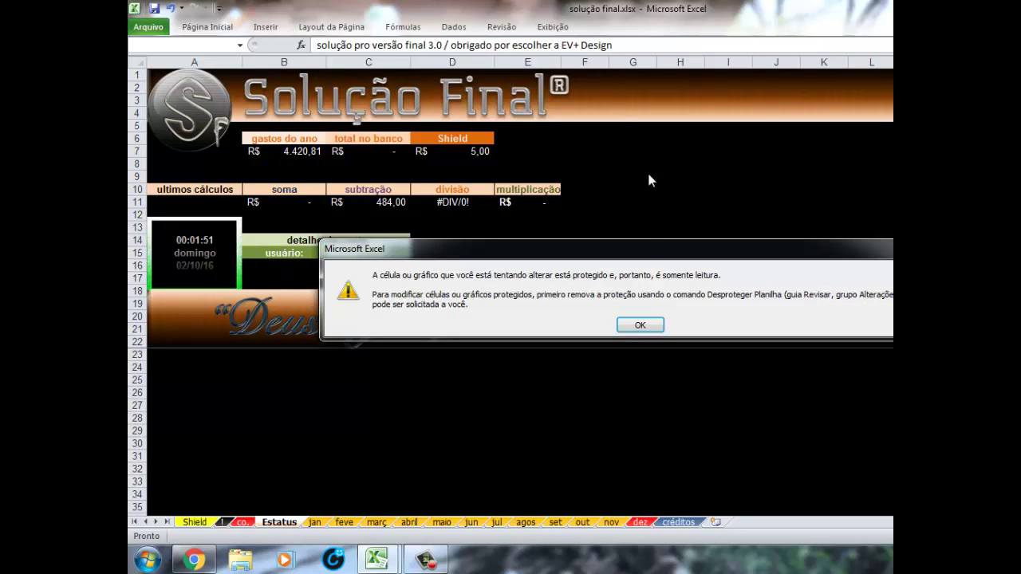
{"action": "left_click", "coordinate": [651, 331]}
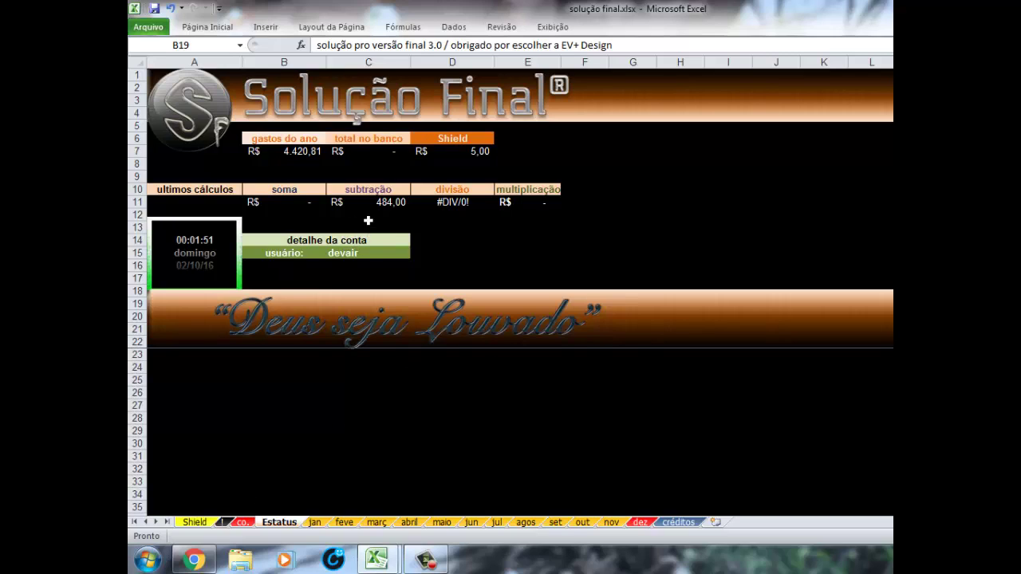
- Inspect the meus depósitos deposit total, percentage note and calculadora cells, then go to the ! sheet
{"action": "left_click", "coordinate": [243, 523]}
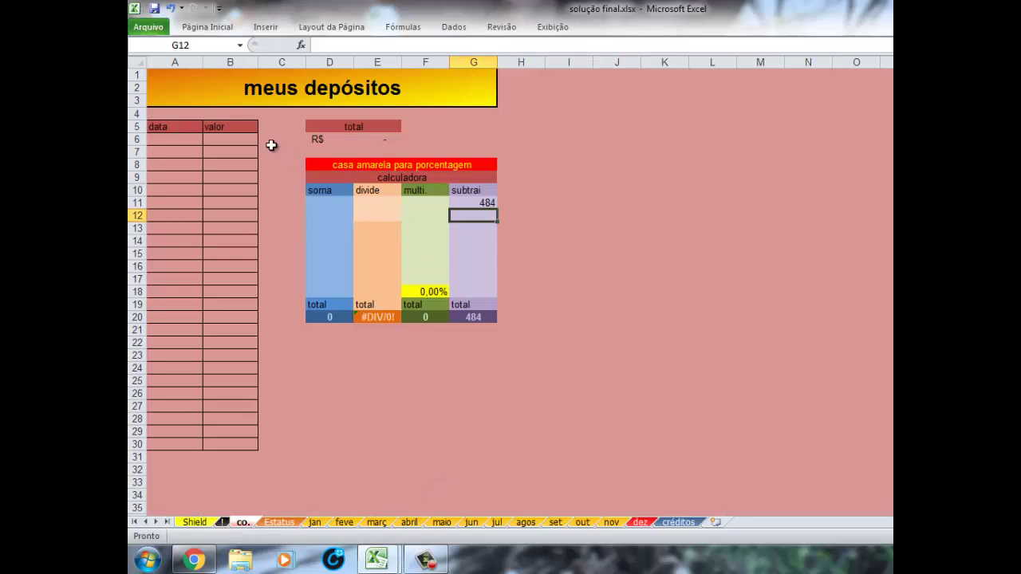
{"action": "mouse_move", "coordinate": [175, 85]}
{"action": "left_mouse_down"}
{"action": "mouse_move", "coordinate": [419, 411]}
{"action": "mouse_move", "coordinate": [419, 443]}
{"action": "left_mouse_up"}
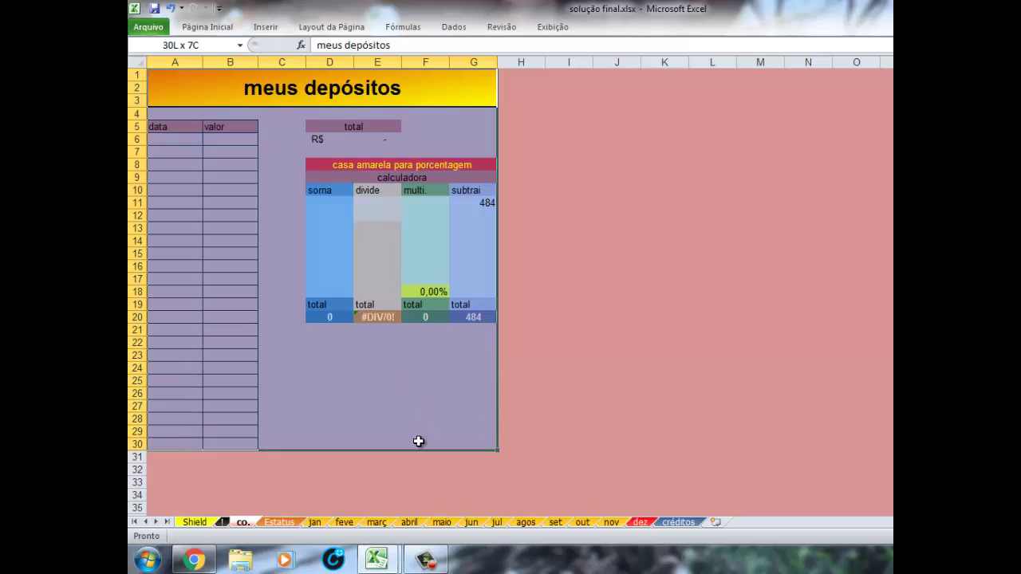
{"action": "left_click", "coordinate": [299, 345]}
{"action": "left_click", "coordinate": [206, 138]}
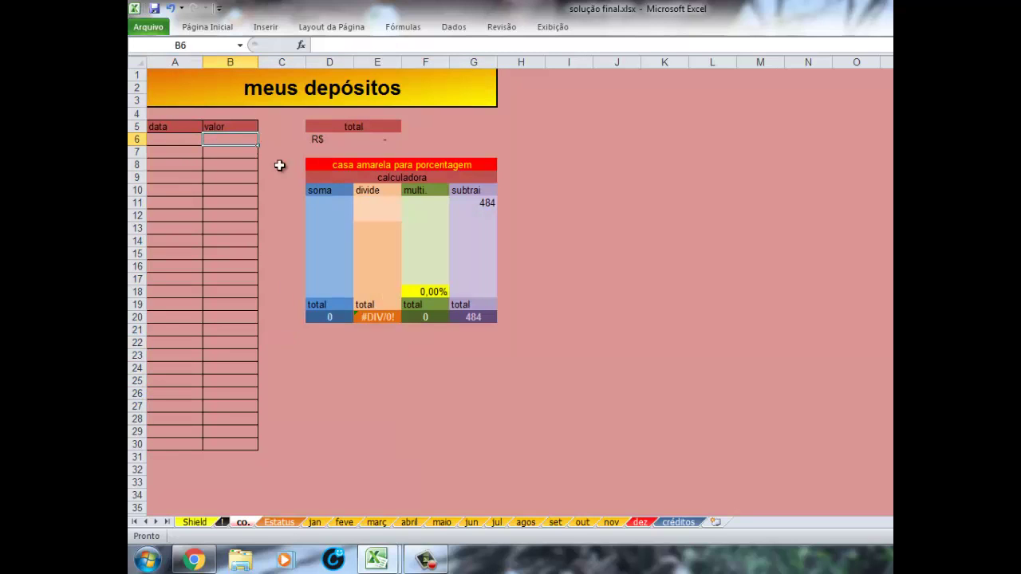
{"action": "left_click", "coordinate": [331, 141]}
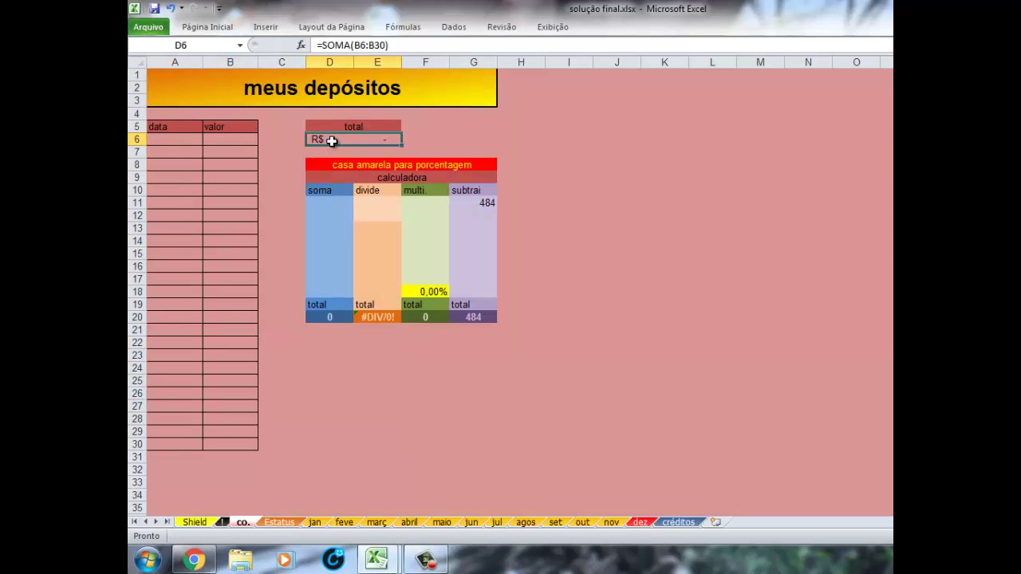
{"action": "left_click", "coordinate": [386, 164]}
{"action": "left_click", "coordinate": [386, 177]}
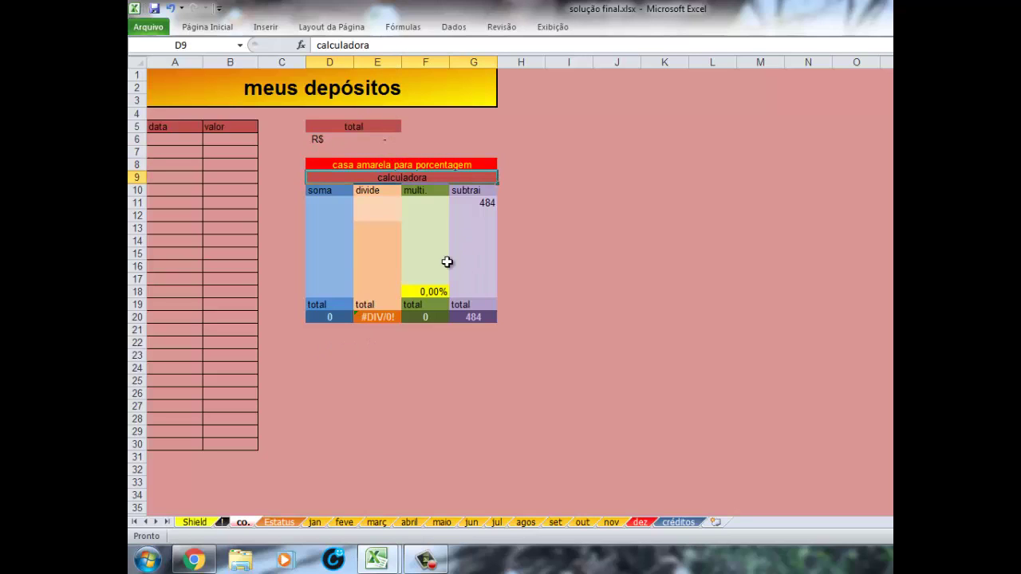
{"action": "left_click", "coordinate": [224, 523]}
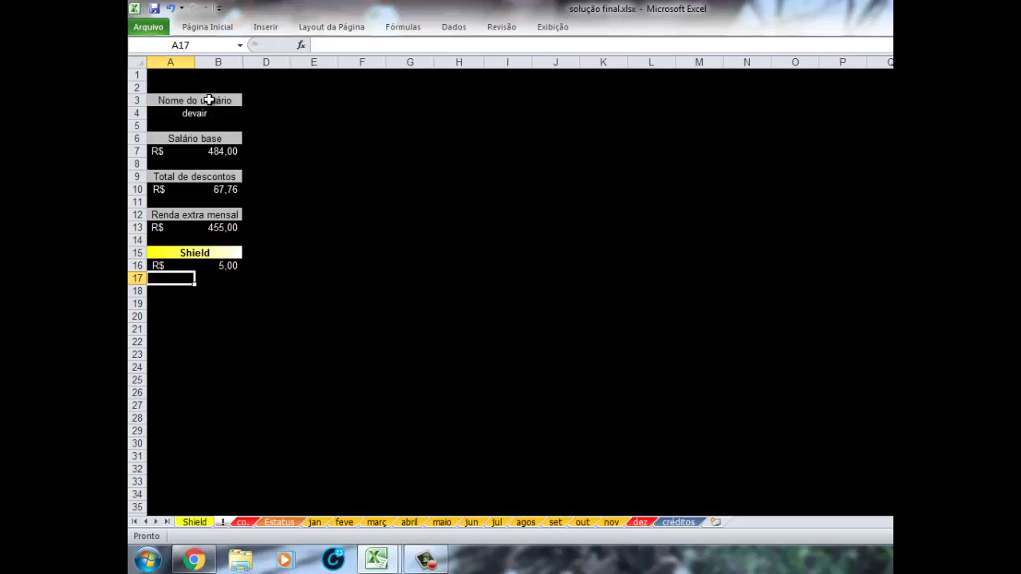
- Select the salary summary block and the Shield heading and value on the ! sheet
{"action": "left_click_drag", "start_coordinate": [209, 100], "coordinate": [213, 263]}
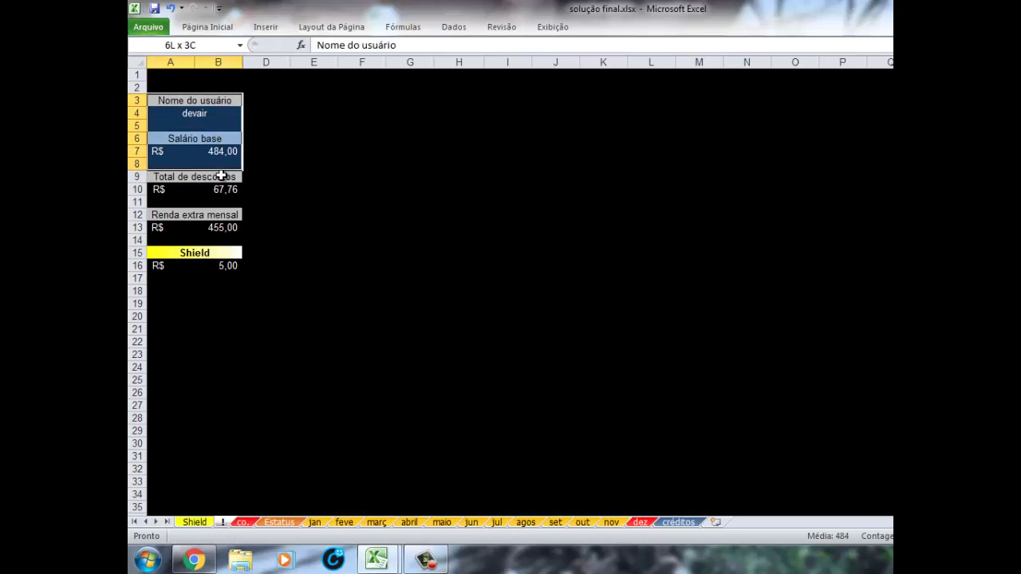
{"action": "left_click", "coordinate": [213, 252]}
{"action": "left_click_drag", "start_coordinate": [220, 264], "coordinate": [224, 257]}
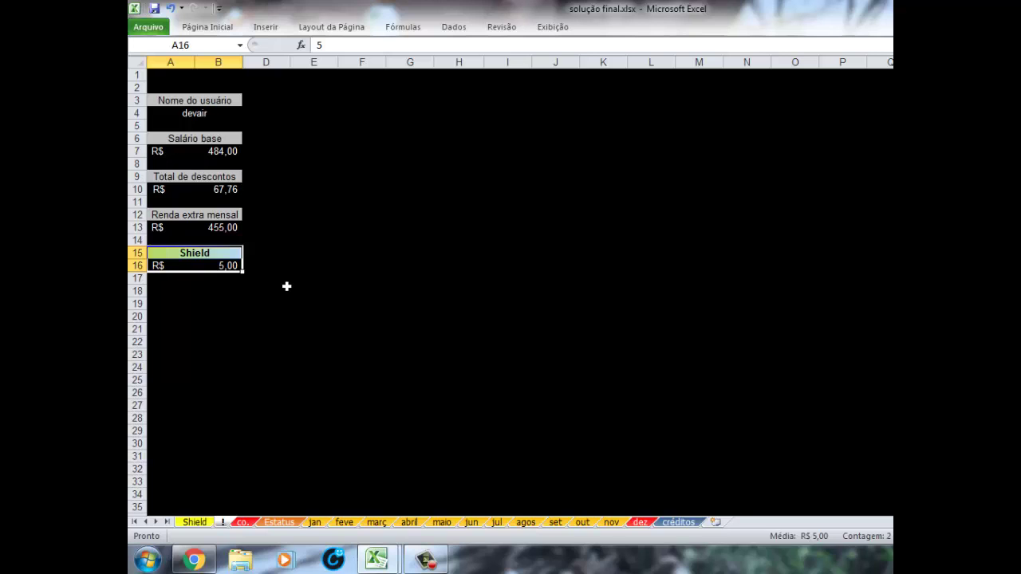
{"action": "left_click", "coordinate": [279, 418]}
- Read through the Shield manual sheet, then return to the ! salary summary
{"action": "left_click", "coordinate": [199, 523]}
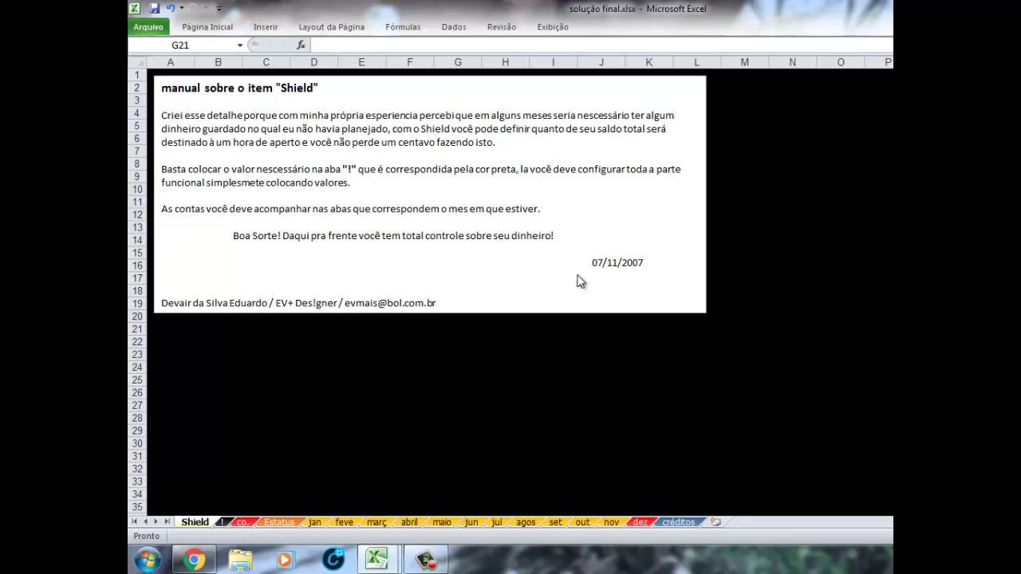
{"action": "scroll", "coordinate": [568, 280], "scroll_direction": "down", "scroll_amount": 1}
{"action": "scroll", "coordinate": [571, 279], "scroll_direction": "up", "scroll_amount": 1}
{"action": "left_click", "coordinate": [222, 525]}
- Move via Estatus to the jan sheet and look over its empty Contas and Descontos tables
{"action": "left_click", "coordinate": [239, 523]}
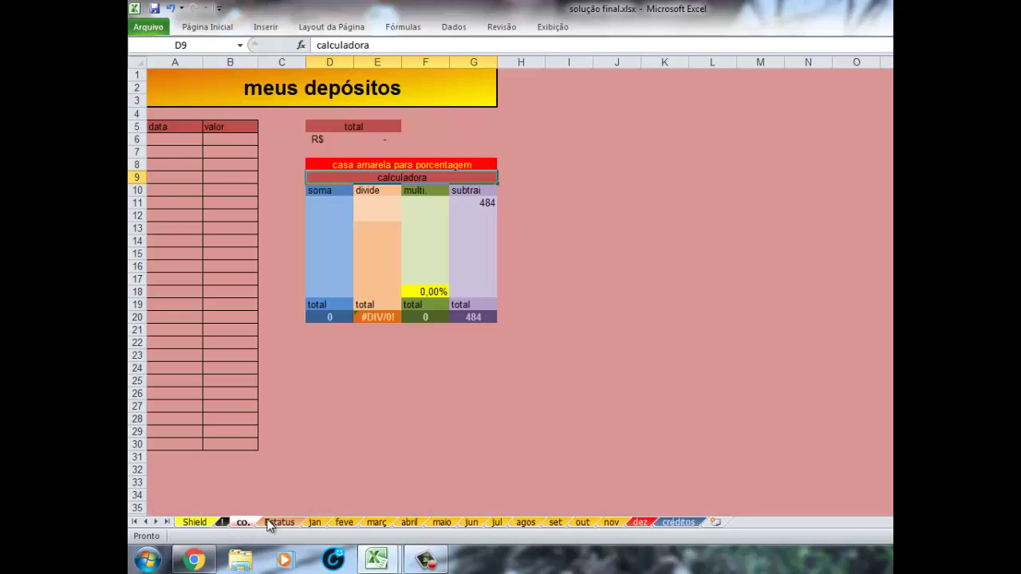
{"action": "left_click", "coordinate": [276, 522]}
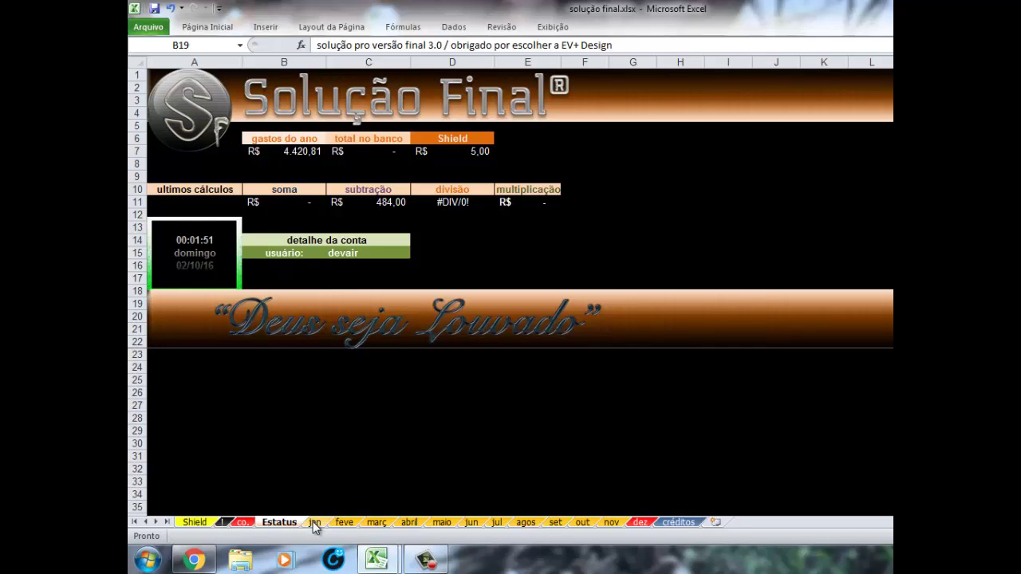
{"action": "left_click", "coordinate": [314, 523]}
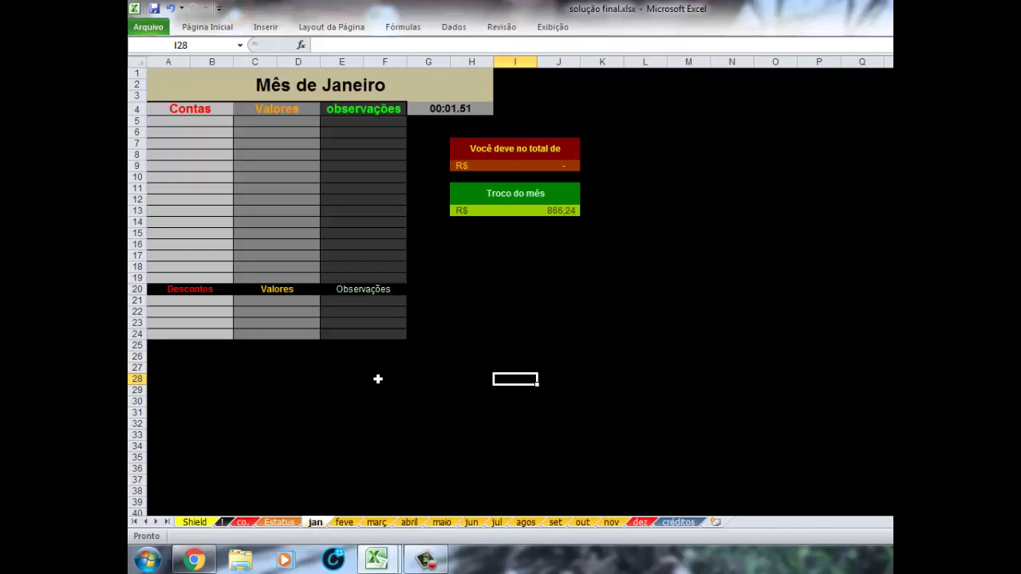
{"action": "left_click", "coordinate": [231, 320]}
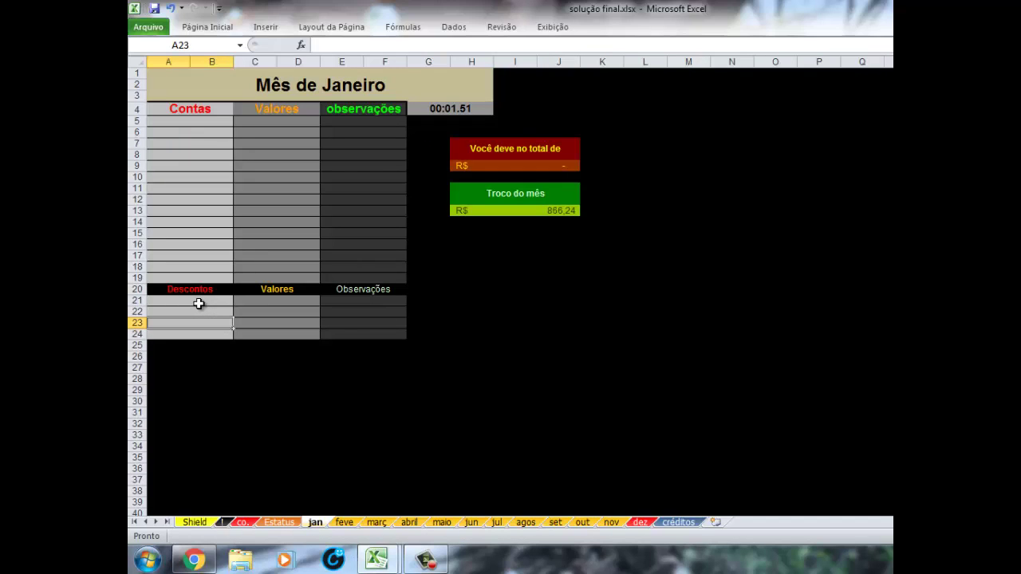
{"action": "left_click", "coordinate": [223, 122]}
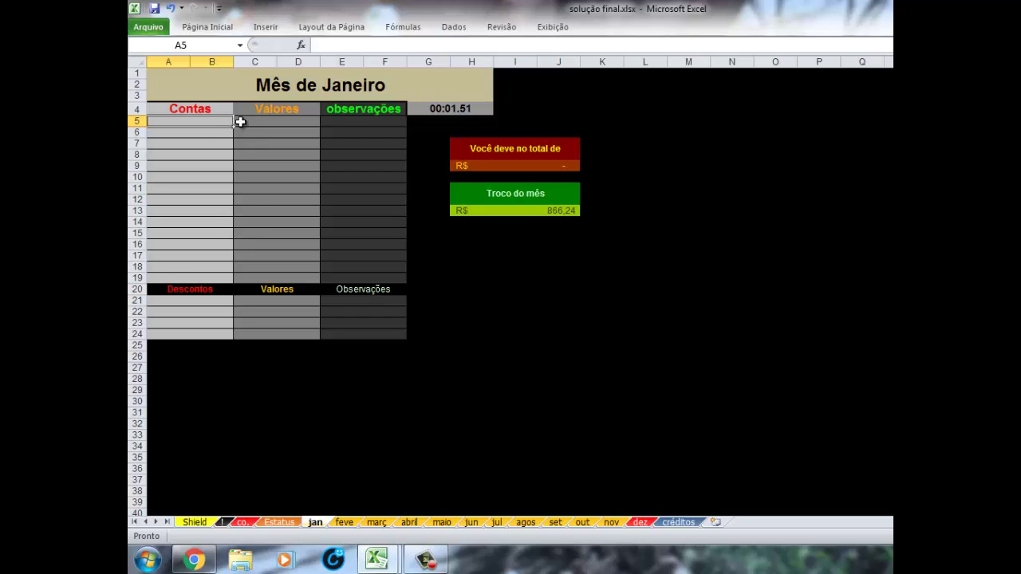
{"action": "mouse_move", "coordinate": [229, 121]}
{"action": "left_mouse_down"}
{"action": "mouse_move", "coordinate": [342, 222]}
{"action": "mouse_move", "coordinate": [369, 275]}
{"action": "left_mouse_up"}
{"action": "left_click", "coordinate": [336, 244]}
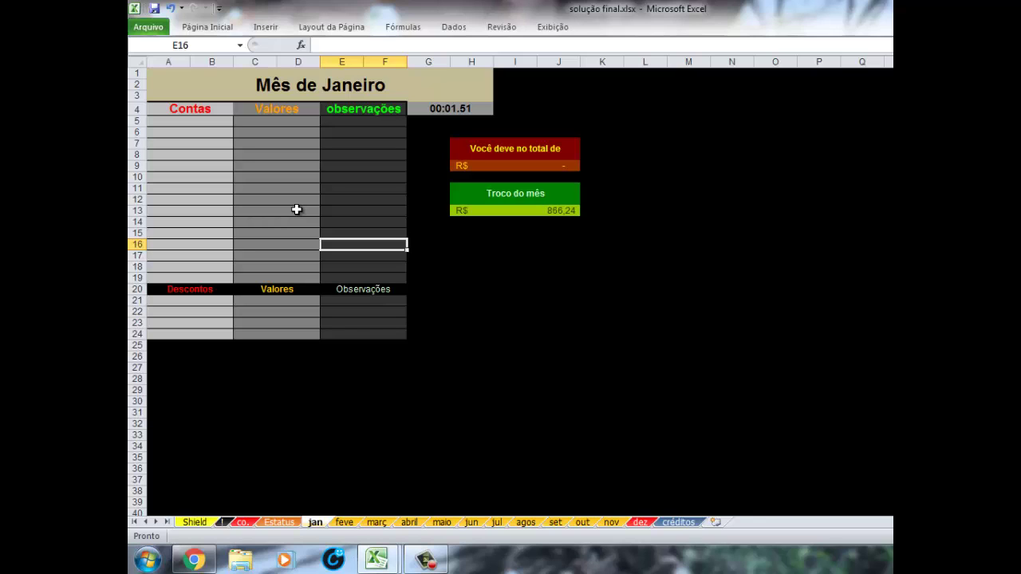
- Enter a TELEFONE bill with a value of 84 in the January Contas table
{"action": "left_click", "coordinate": [186, 122]}
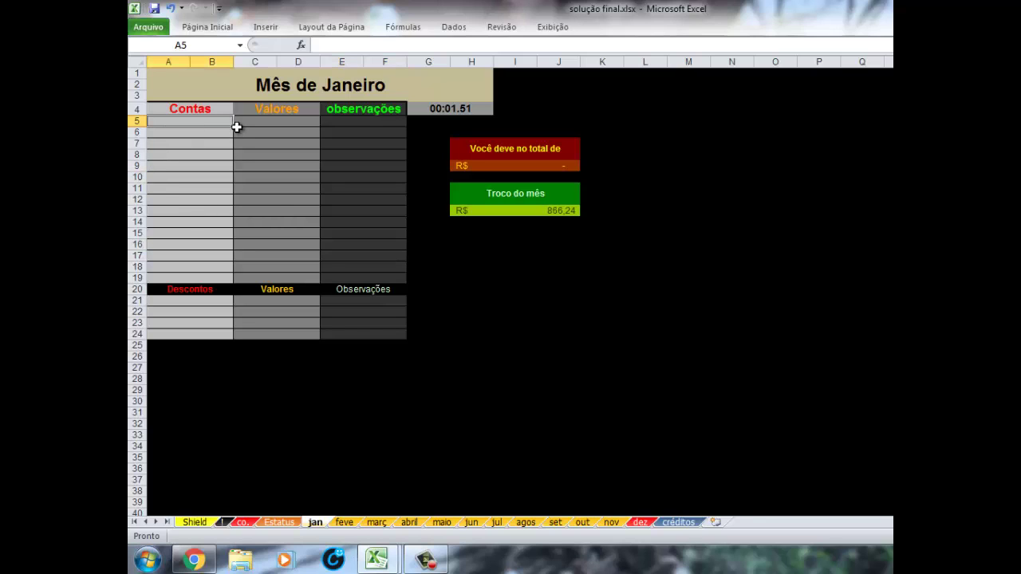
{"action": "type", "text": "TELEFONE"}
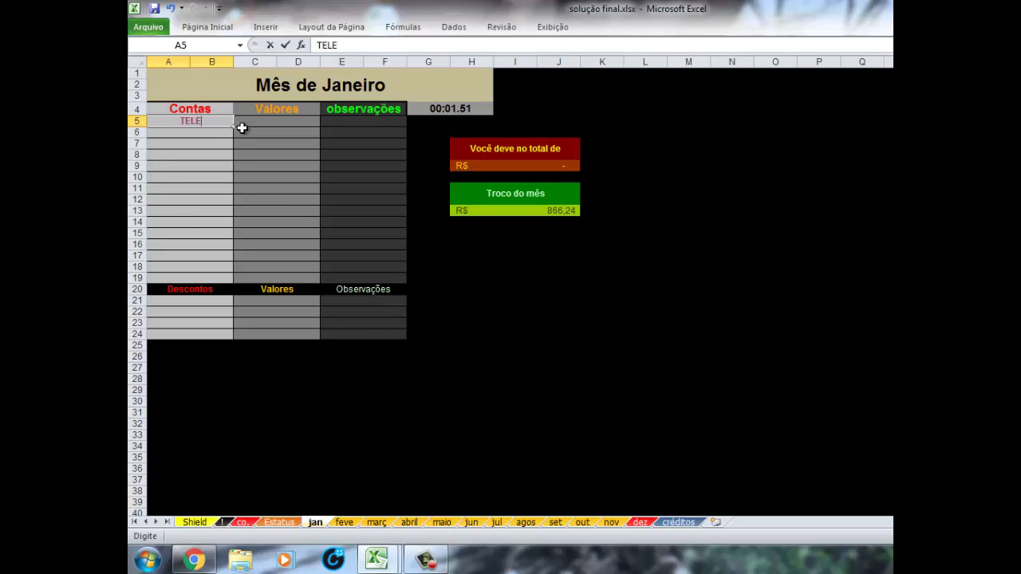
{"action": "left_click", "coordinate": [243, 129]}
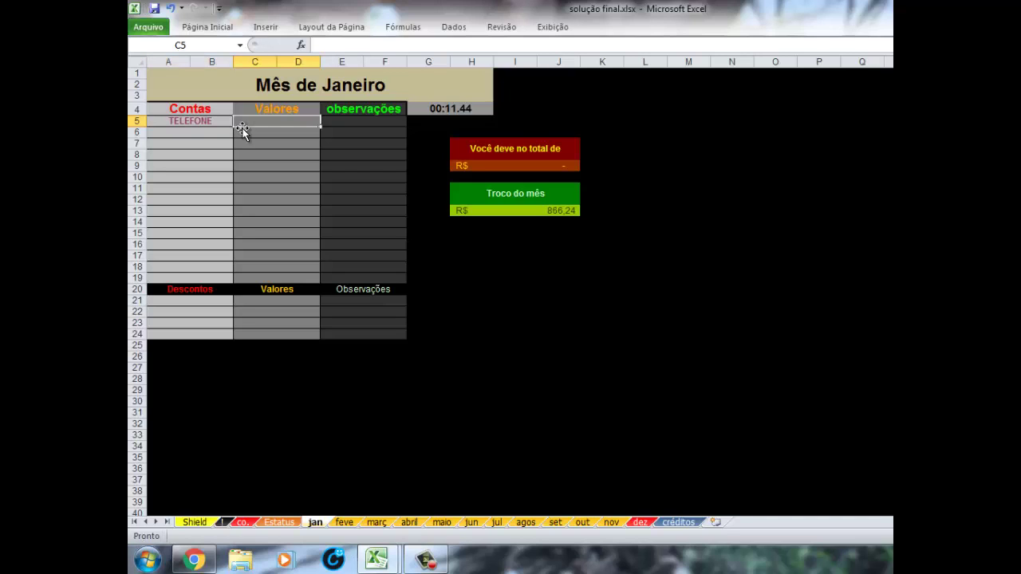
{"action": "type", "text": "84"}
{"action": "key", "text": "Tab"}
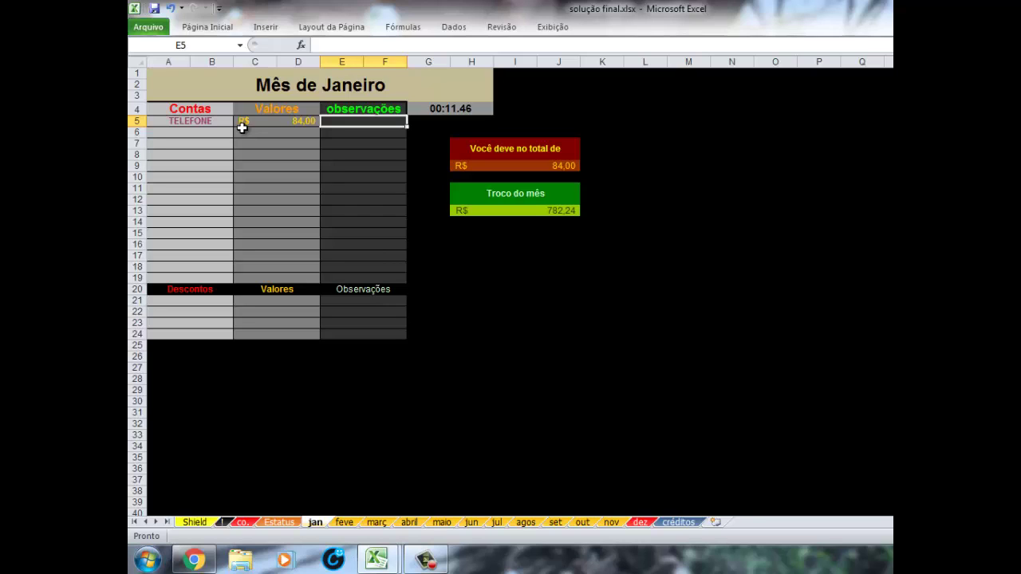
- Look over the remaining Valores cells and the overall January sheet layout
{"action": "left_click", "coordinate": [240, 135]}
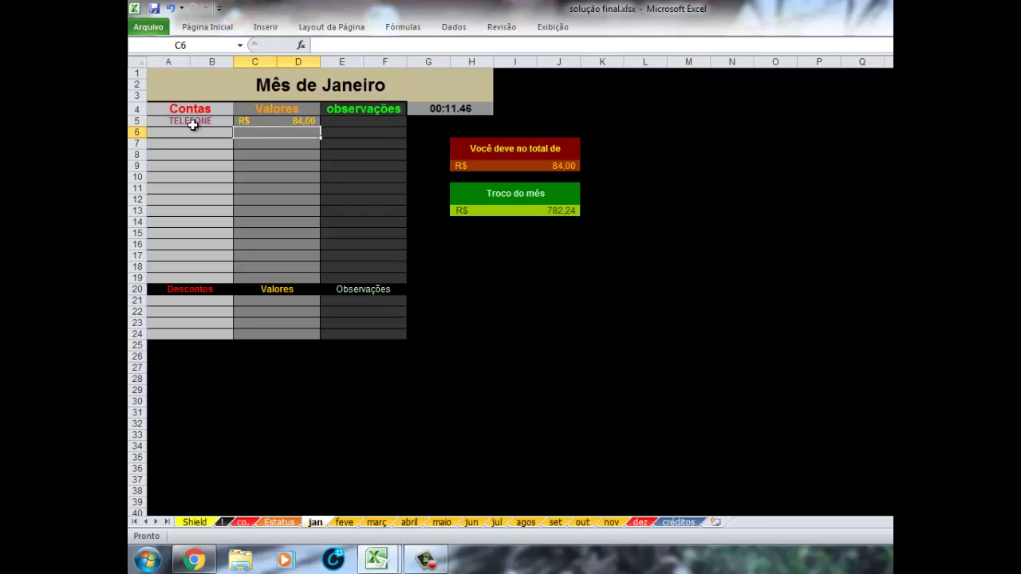
{"action": "left_click", "coordinate": [257, 166]}
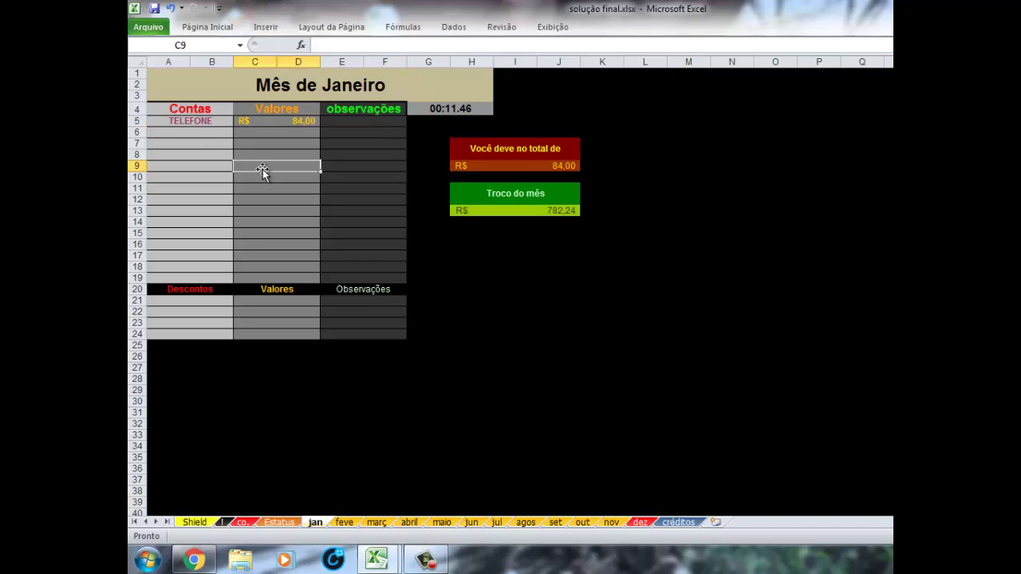
{"action": "scroll", "coordinate": [267, 173], "scroll_direction": "down", "scroll_amount": 3}
{"action": "scroll", "coordinate": [271, 173], "scroll_direction": "up", "scroll_amount": 3}
{"action": "left_click", "coordinate": [286, 208]}
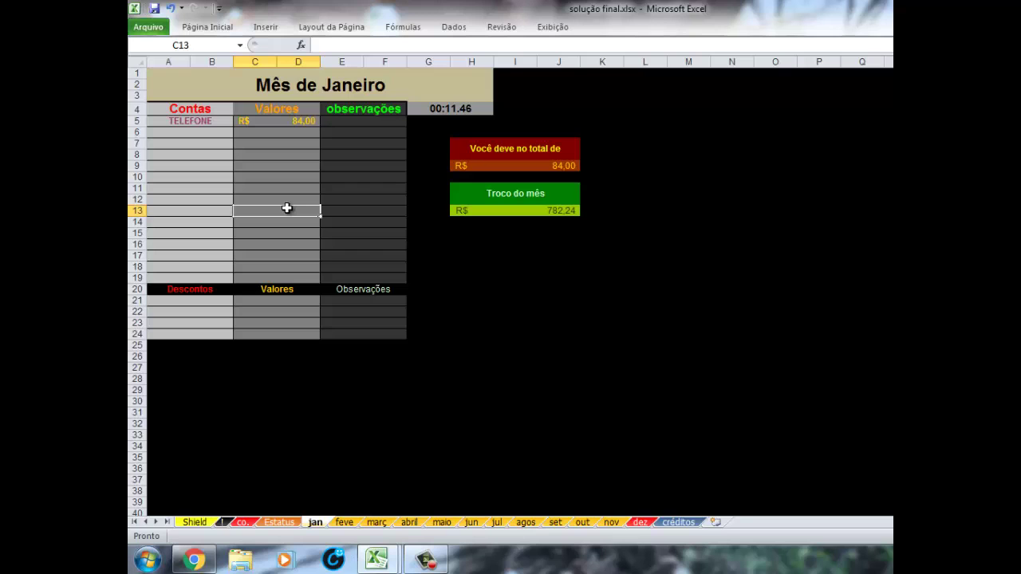
{"action": "mouse_move", "coordinate": [188, 90]}
{"action": "left_mouse_down"}
{"action": "mouse_move", "coordinate": [562, 334]}
{"action": "mouse_move", "coordinate": [528, 263]}
{"action": "mouse_move", "coordinate": [374, 140]}
{"action": "left_mouse_up"}
{"action": "left_click", "coordinate": [374, 140]}
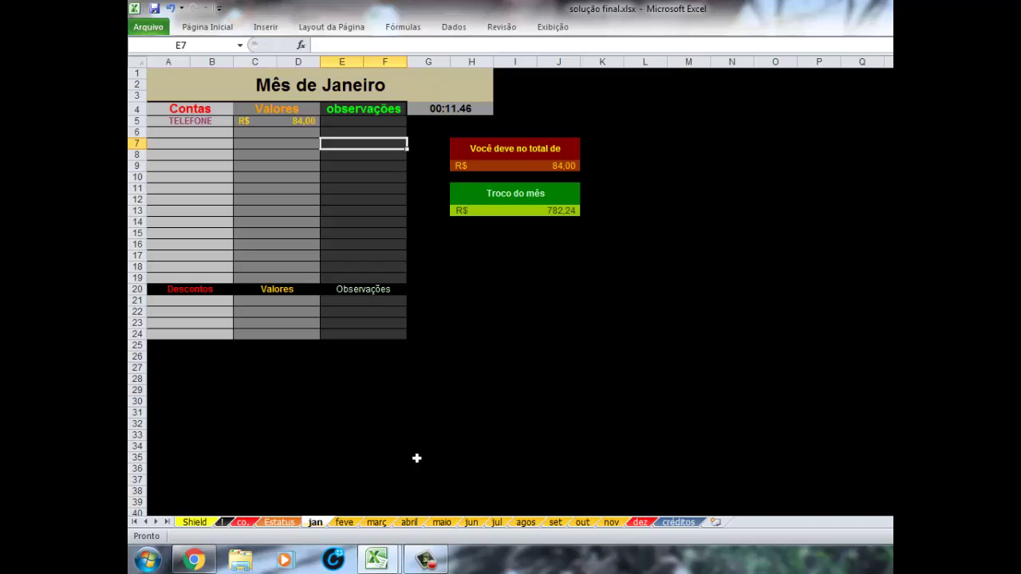
- Flip through the month sheets from February to October, then back to September
{"action": "left_click", "coordinate": [342, 521]}
{"action": "left_click", "coordinate": [372, 522]}
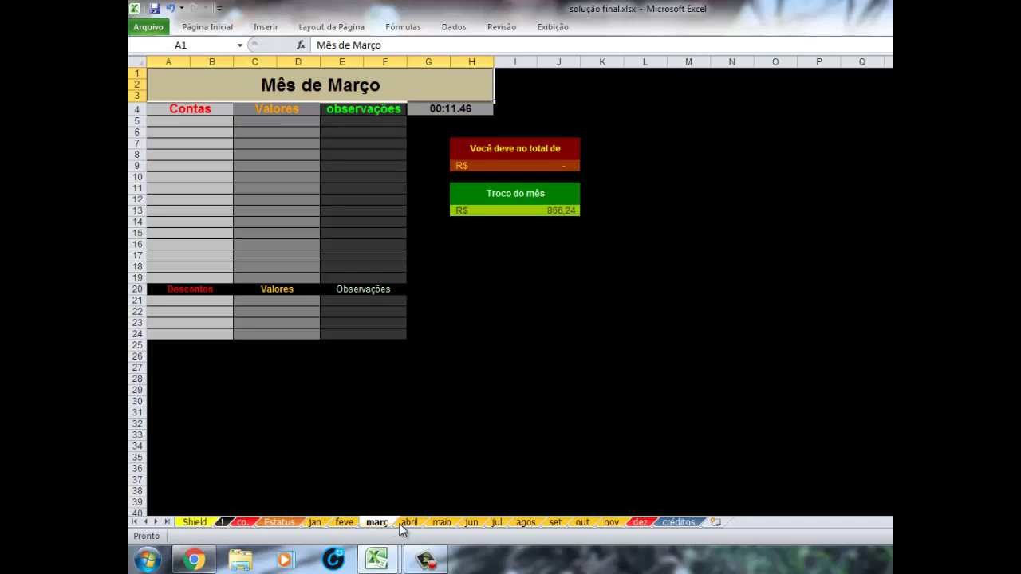
{"action": "left_click", "coordinate": [410, 522]}
{"action": "left_click", "coordinate": [442, 523]}
{"action": "left_click", "coordinate": [496, 522]}
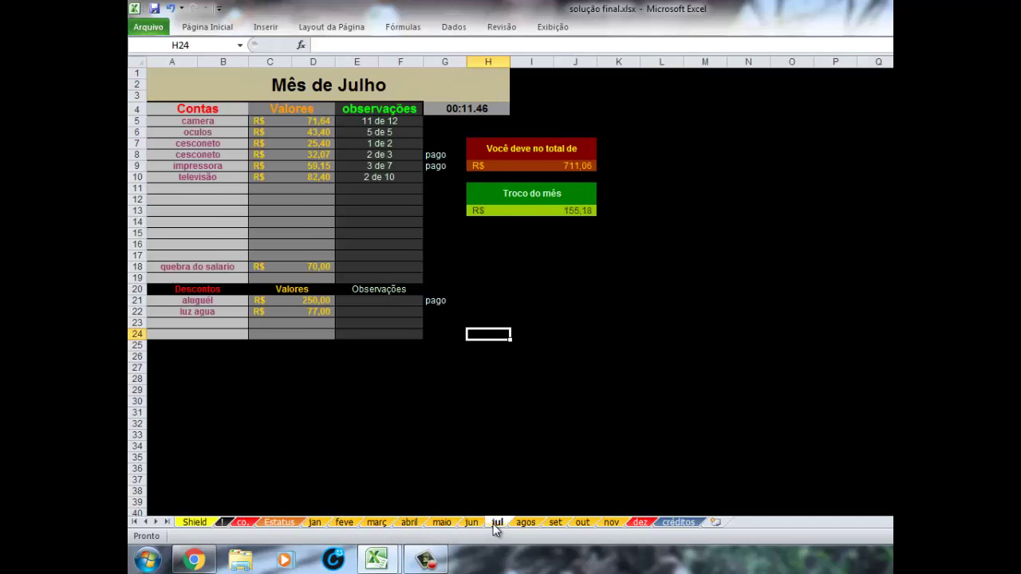
{"action": "left_click", "coordinate": [525, 523]}
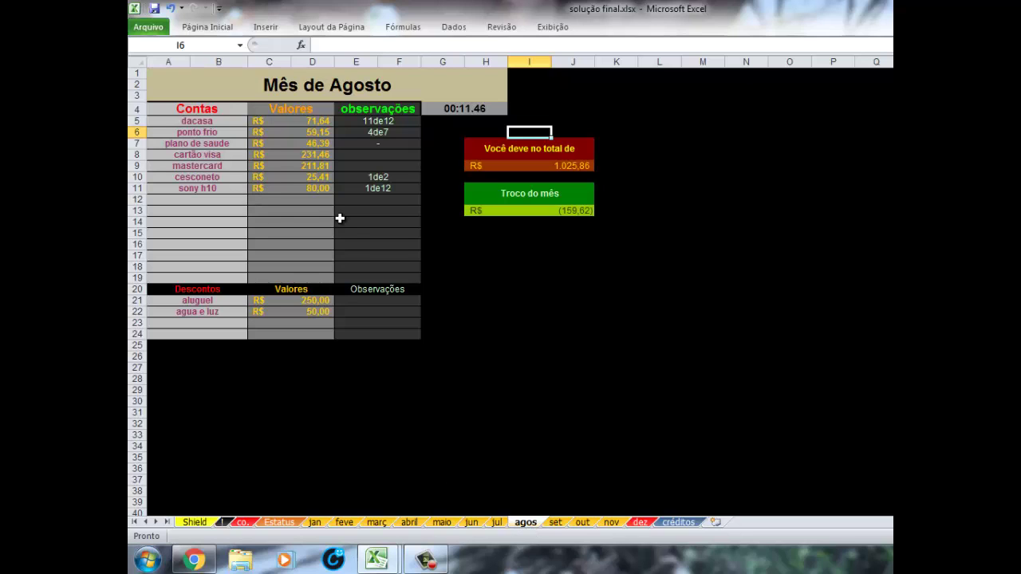
{"action": "left_click", "coordinate": [555, 523]}
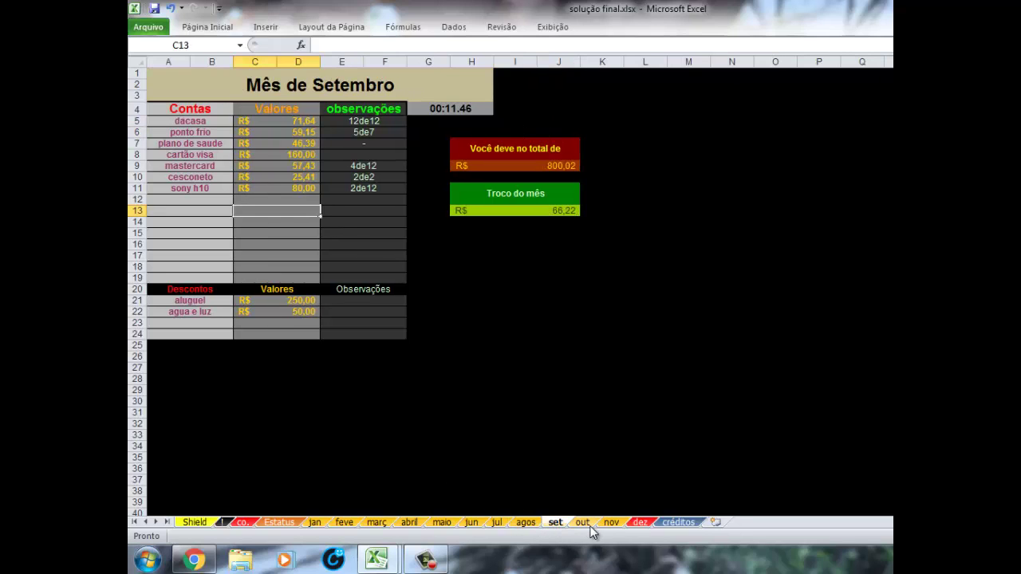
{"action": "left_click", "coordinate": [583, 523]}
{"action": "left_click", "coordinate": [556, 522]}
- Check the September Descontos amounts, including the agua e luz value of 50
{"action": "left_click_drag", "start_coordinate": [249, 301], "coordinate": [316, 318]}
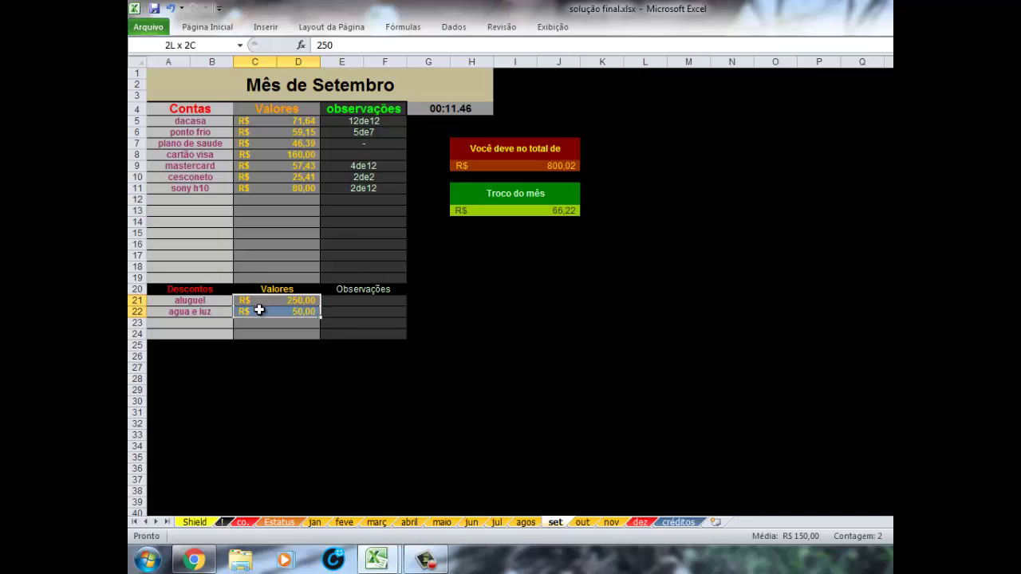
{"action": "left_click", "coordinate": [314, 319]}
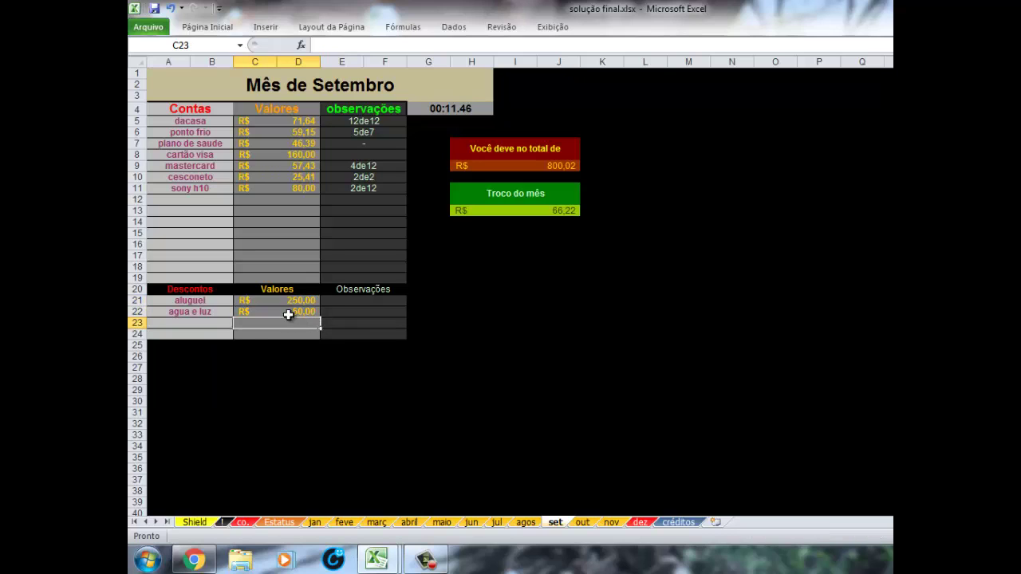
{"action": "left_click_drag", "start_coordinate": [293, 301], "coordinate": [298, 310]}
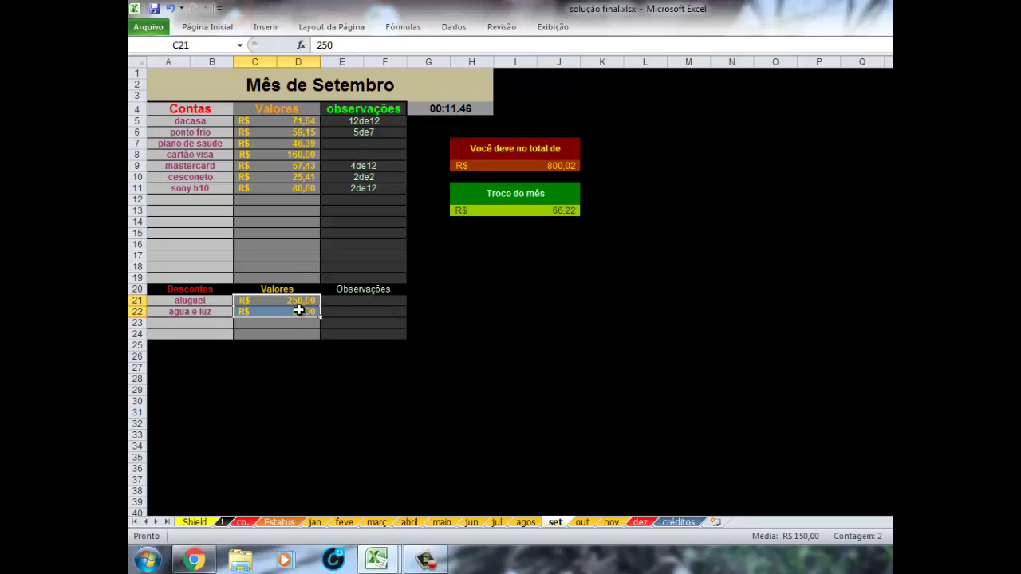
{"action": "left_click", "coordinate": [289, 268]}
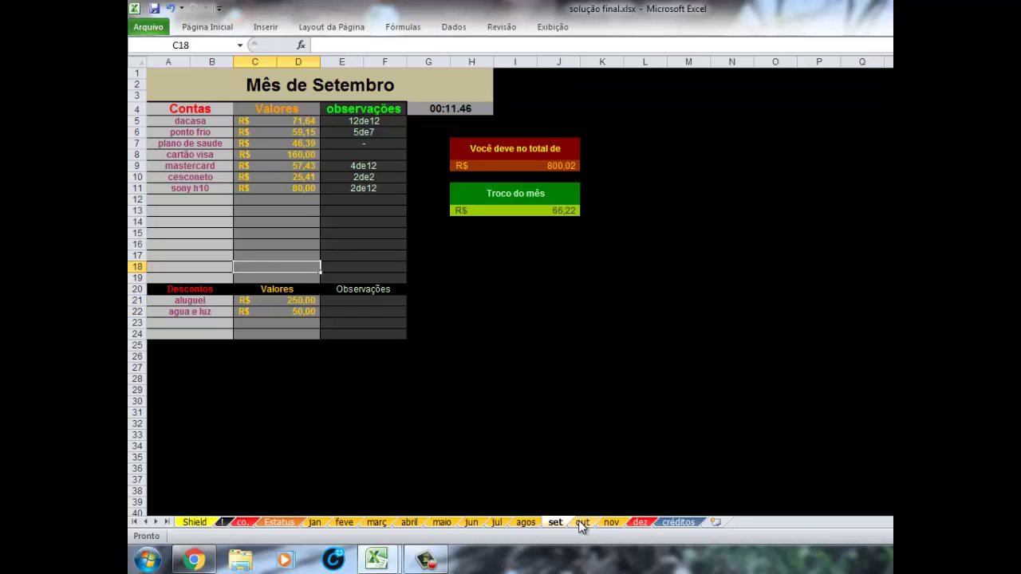
{"action": "left_click", "coordinate": [262, 309]}
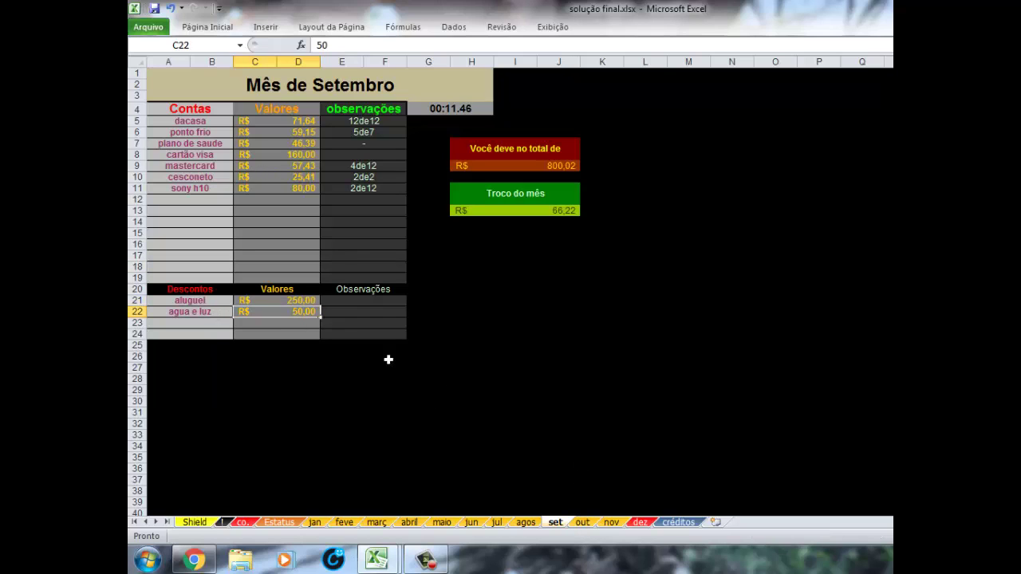
- Move through October and November to December and inspect its total owed and Troco do mês formulas
{"action": "left_click", "coordinate": [581, 522]}
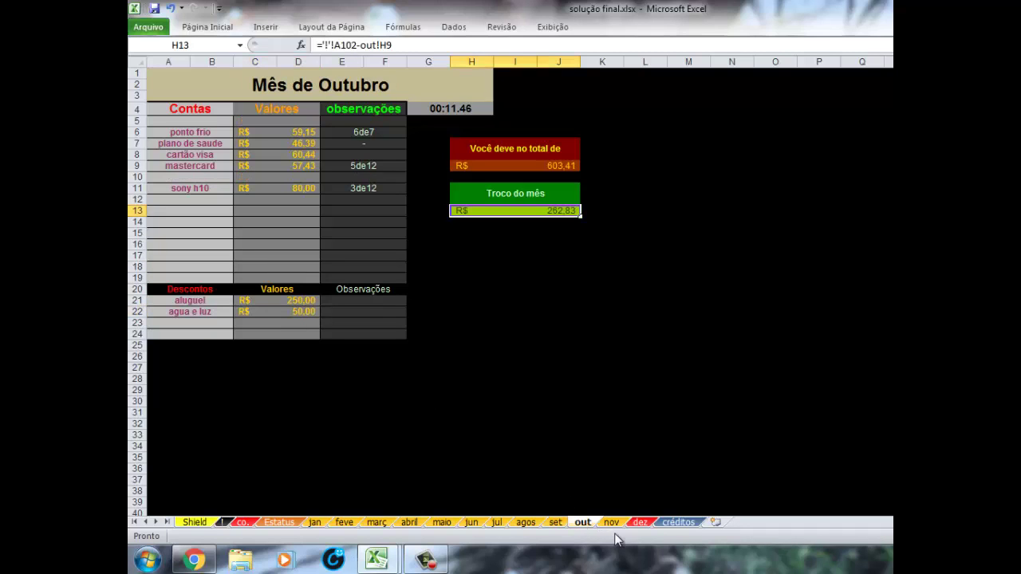
{"action": "left_click", "coordinate": [612, 522]}
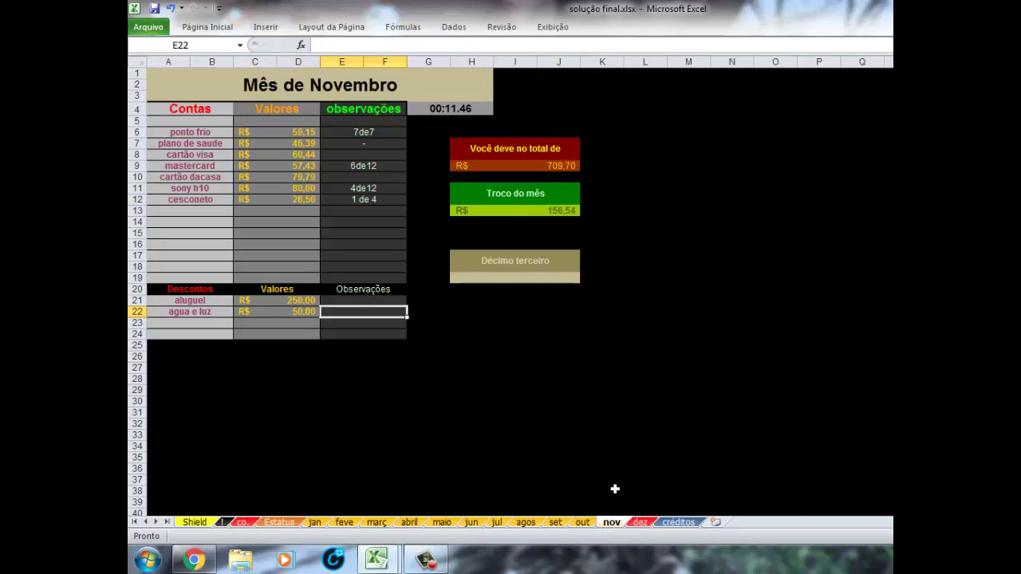
{"action": "left_click", "coordinate": [631, 525]}
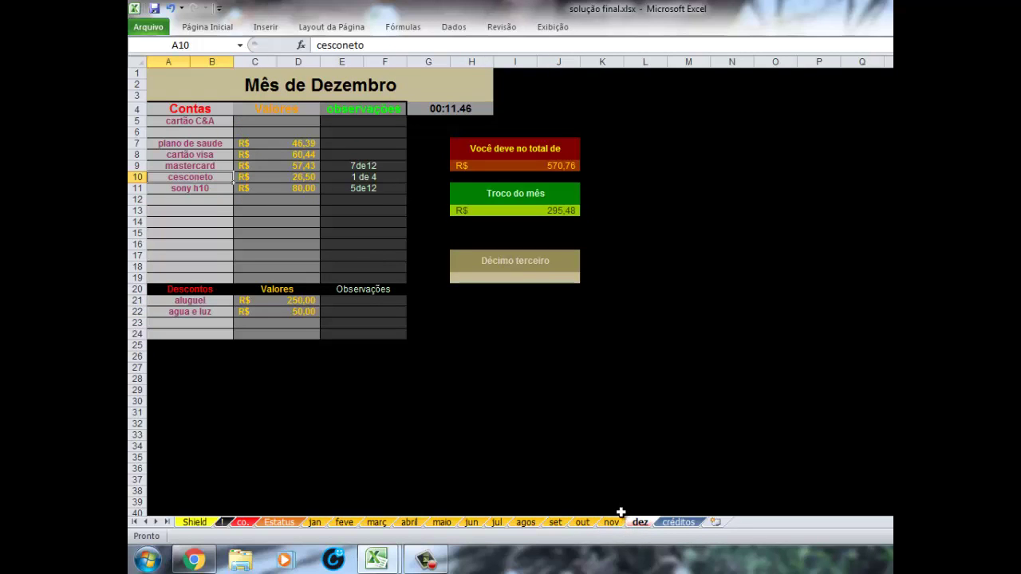
{"action": "left_click", "coordinate": [494, 166]}
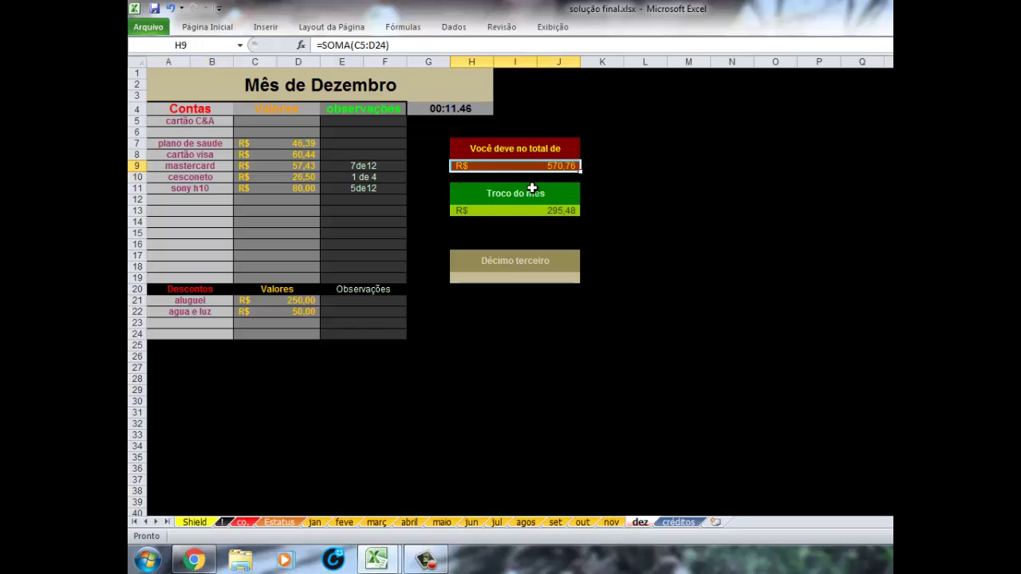
{"action": "left_click", "coordinate": [527, 209]}
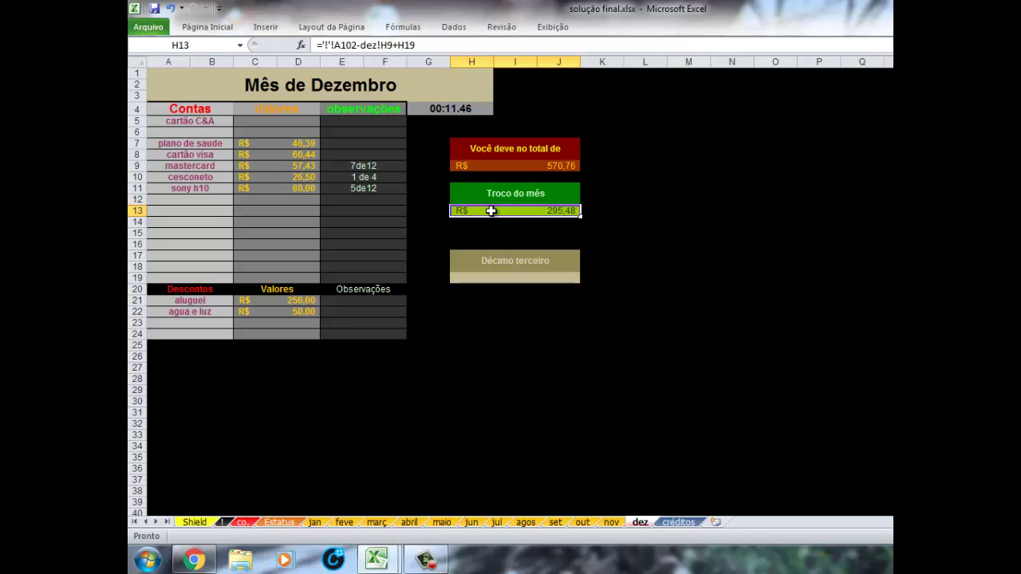
- Review the December account entries, amounts and total owed formula, then open the créditos sheet
{"action": "left_click_drag", "start_coordinate": [182, 121], "coordinate": [340, 209]}
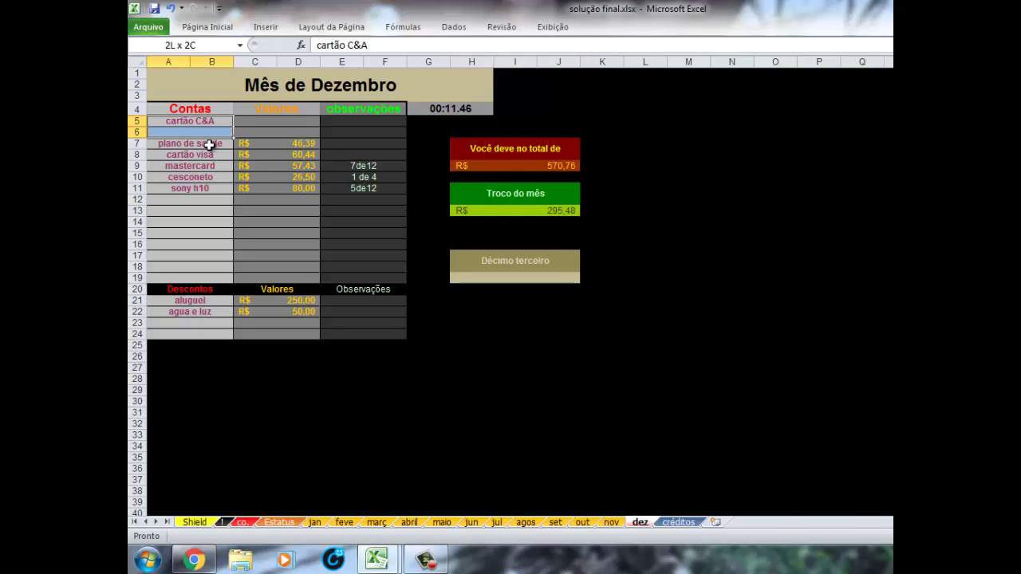
{"action": "left_click", "coordinate": [344, 206]}
{"action": "left_click_drag", "start_coordinate": [297, 144], "coordinate": [296, 189]}
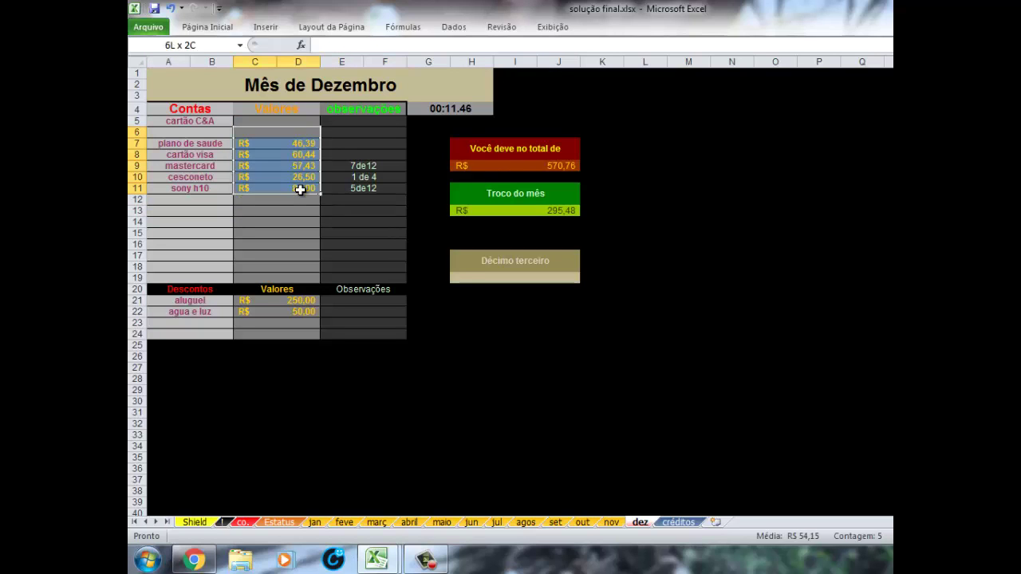
{"action": "left_click", "coordinate": [359, 198]}
{"action": "left_click", "coordinate": [471, 167]}
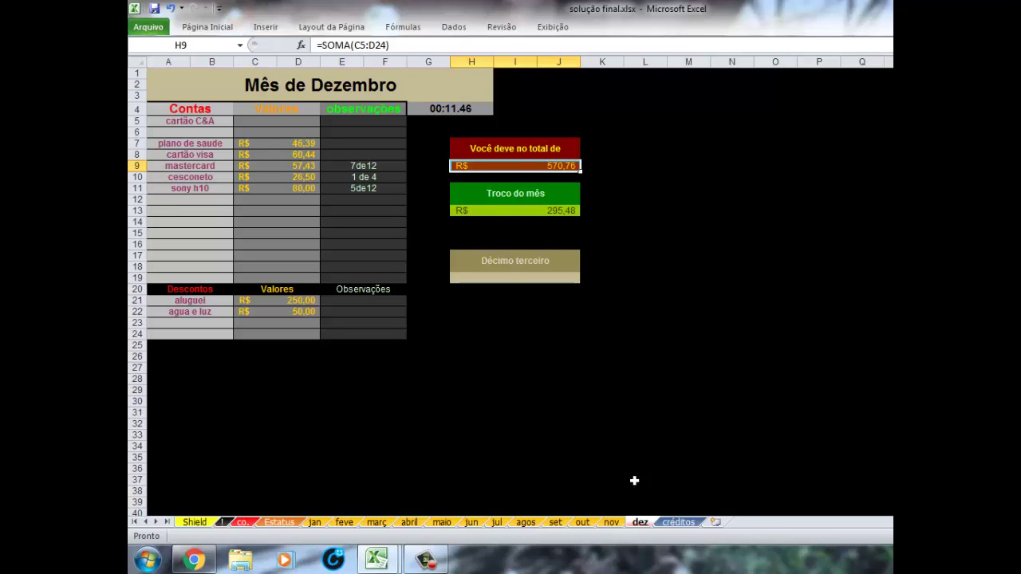
{"action": "left_click", "coordinate": [667, 526]}
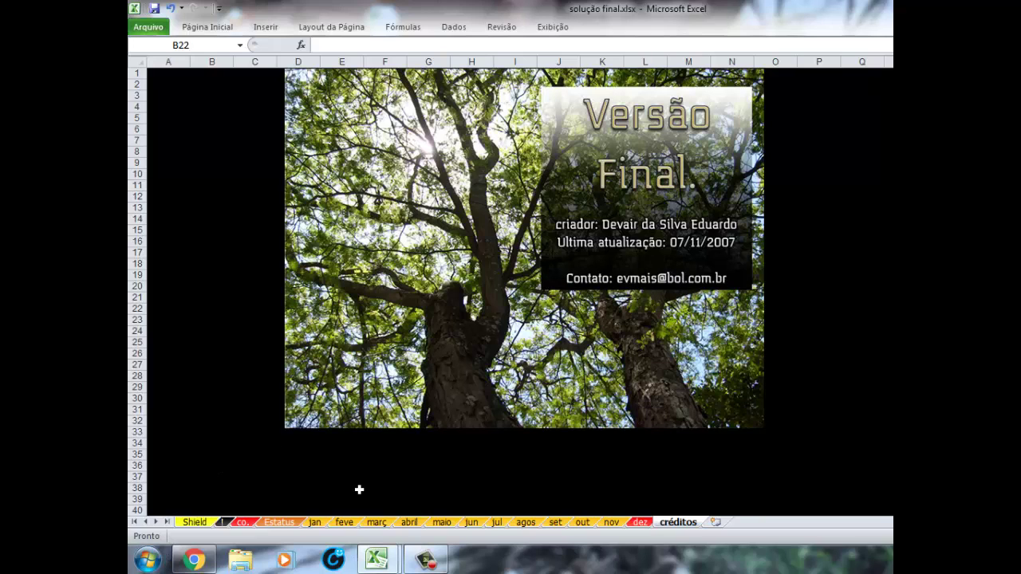
- Switch to the Quantum Economico 8 workbook and scroll through its Junho / 2017 sheet
{"action": "left_click", "coordinate": [324, 523]}
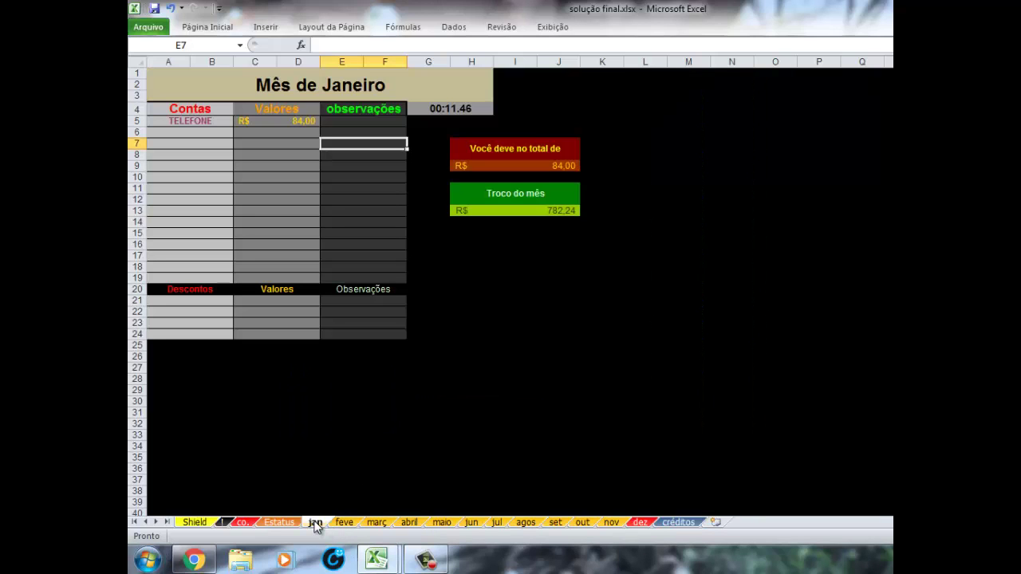
{"action": "left_click", "coordinate": [379, 561]}
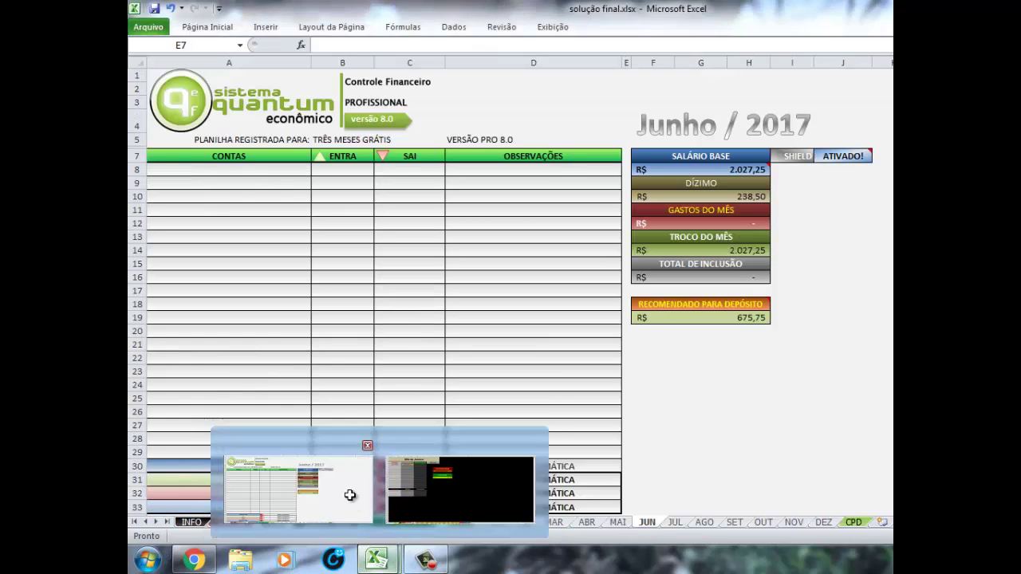
{"action": "left_click", "coordinate": [349, 490]}
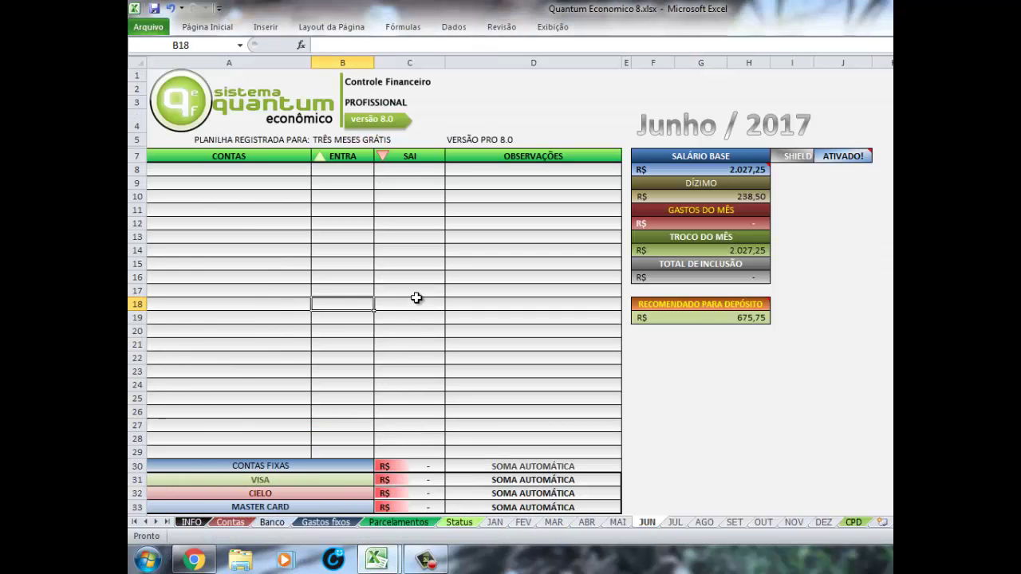
{"action": "left_click", "coordinate": [415, 303]}
{"action": "scroll", "coordinate": [453, 327], "scroll_direction": "down", "scroll_amount": 4}
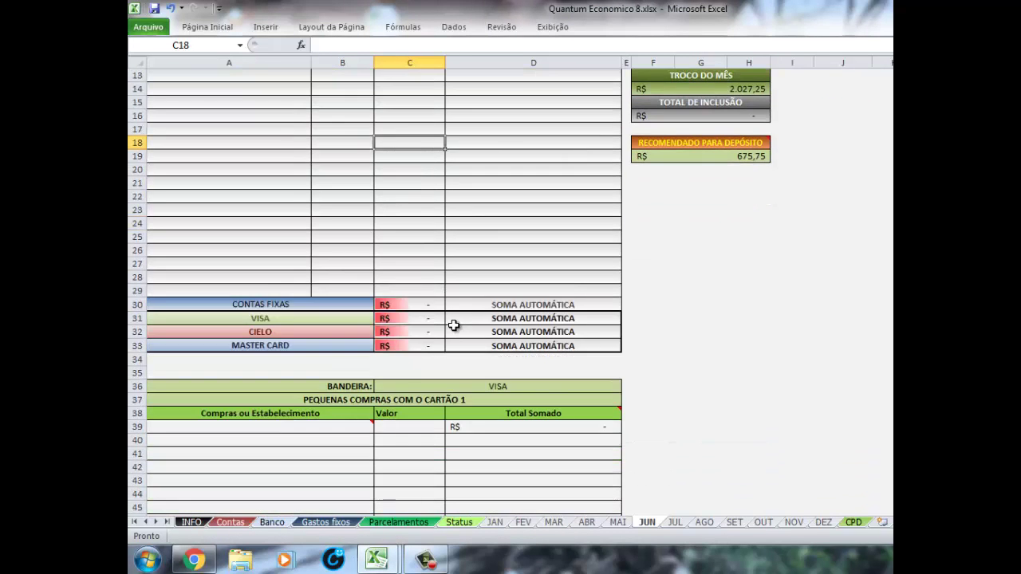
{"action": "scroll", "coordinate": [455, 324], "scroll_direction": "down", "scroll_amount": 1}
{"action": "scroll", "coordinate": [456, 322], "scroll_direction": "down", "scroll_amount": 6}
{"action": "scroll", "coordinate": [458, 323], "scroll_direction": "down", "scroll_amount": 6}
{"action": "scroll", "coordinate": [459, 323], "scroll_direction": "down", "scroll_amount": 7}
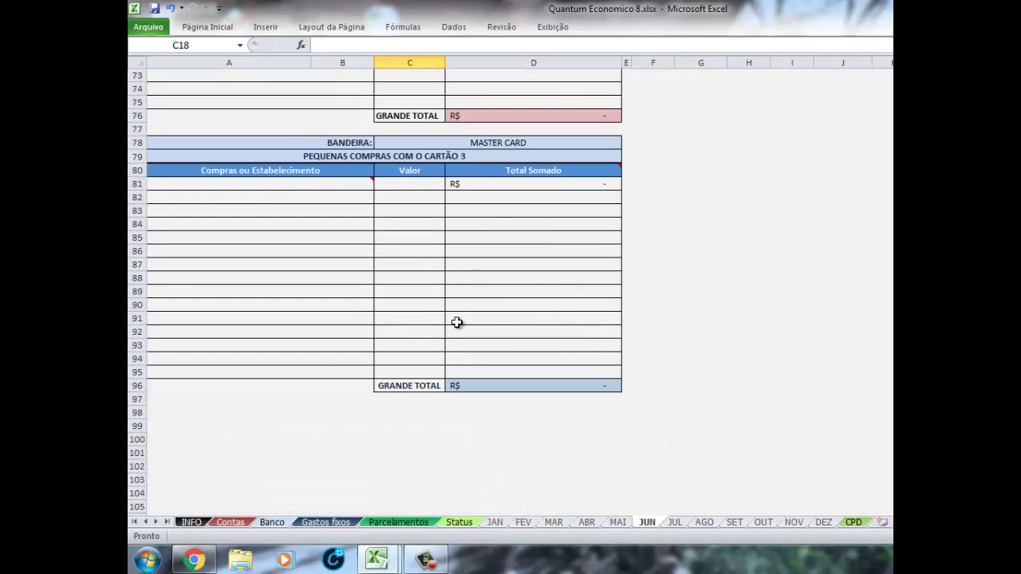
{"action": "scroll", "coordinate": [462, 324], "scroll_direction": "up", "scroll_amount": 9}
{"action": "scroll", "coordinate": [461, 324], "scroll_direction": "up", "scroll_amount": 10}
{"action": "scroll", "coordinate": [463, 324], "scroll_direction": "up", "scroll_amount": 5}
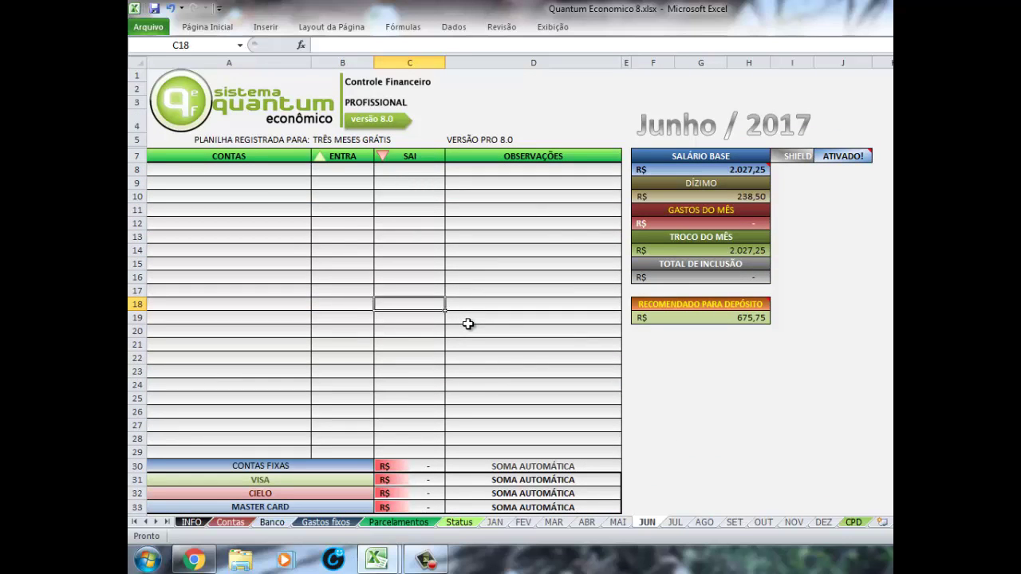
- Check cells A12, C12 and C20 in the CONTAS and SAI columns of the June sheet
{"action": "left_click", "coordinate": [341, 227]}
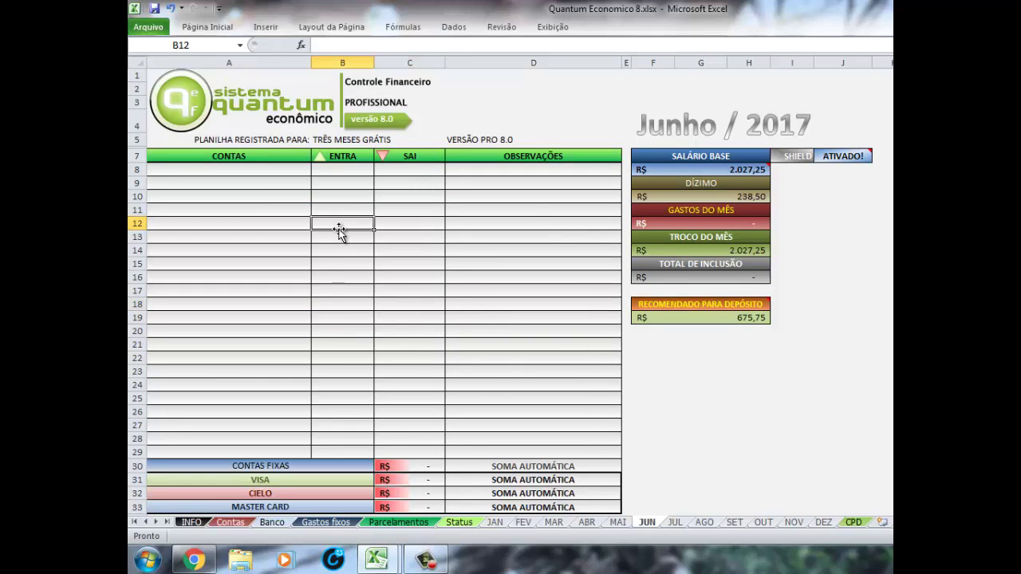
{"action": "left_click", "coordinate": [275, 228]}
{"action": "left_click", "coordinate": [406, 223]}
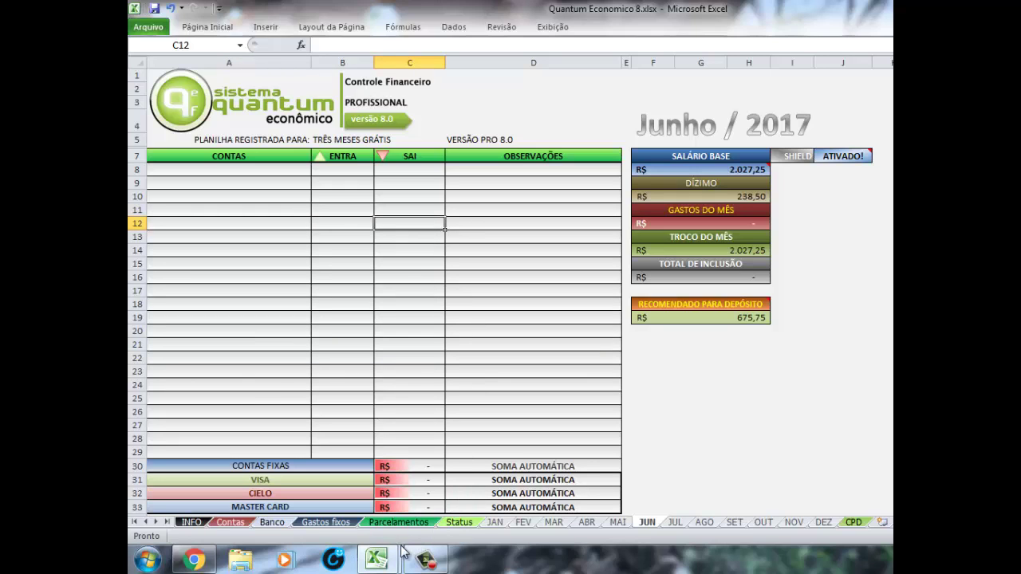
{"action": "mouse_move", "coordinate": [376, 559]}
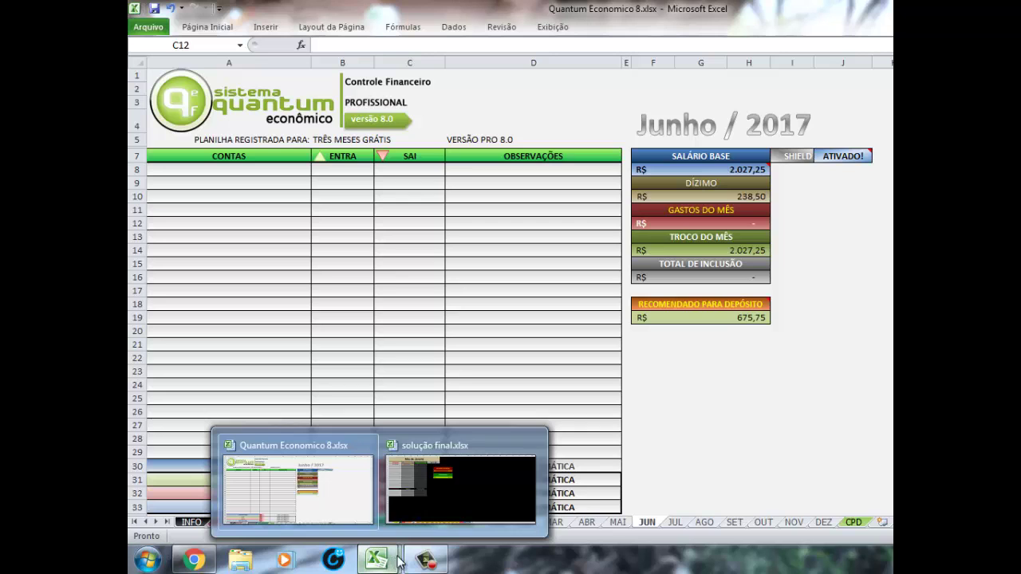
{"action": "left_click", "coordinate": [435, 507]}
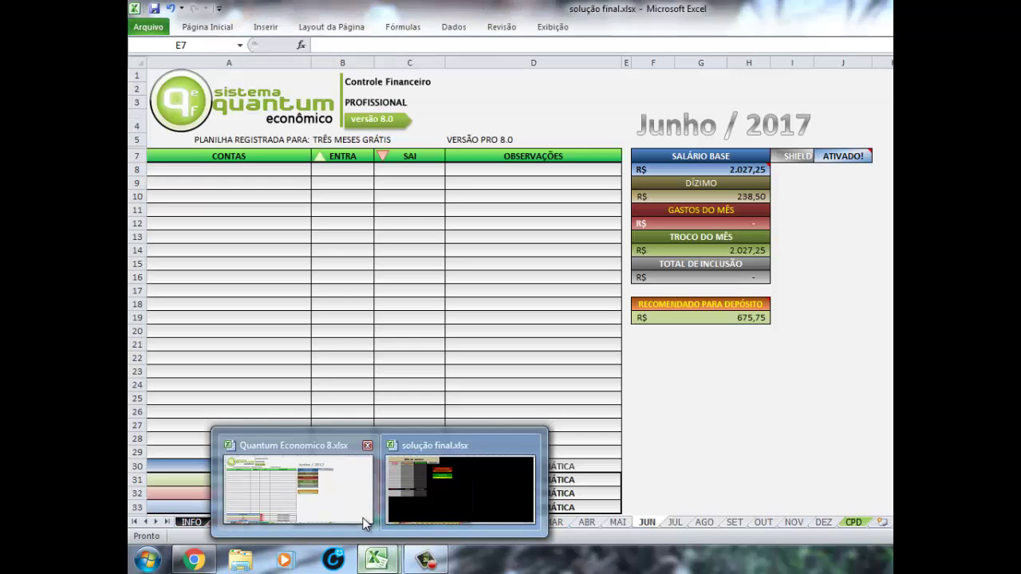
{"action": "left_click", "coordinate": [303, 486]}
{"action": "left_click", "coordinate": [379, 327]}
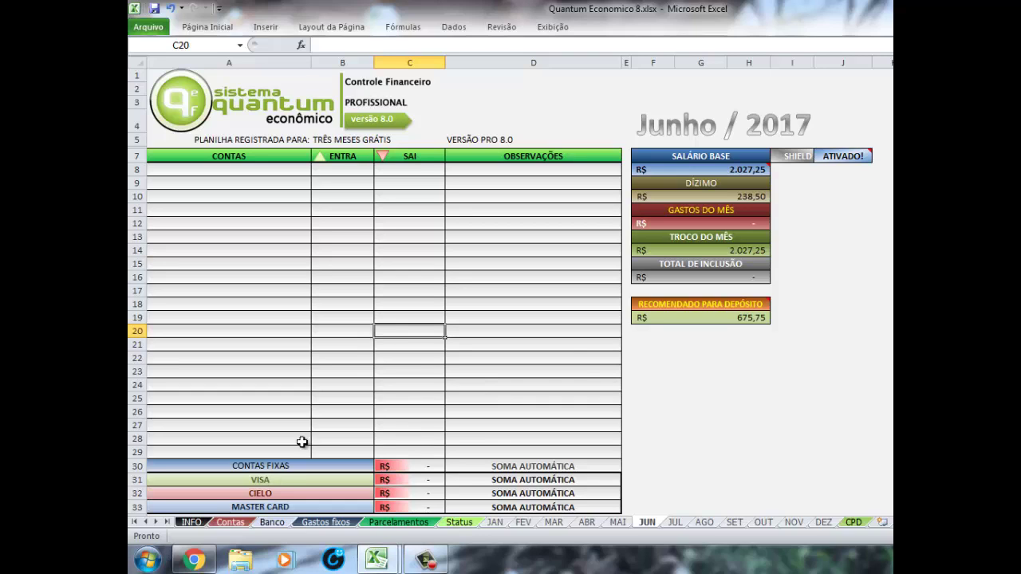
- Inspect the June VISA total, DÍZIMO amount, SHIELD cell and ENTRA cell B16
{"action": "left_click", "coordinate": [436, 478]}
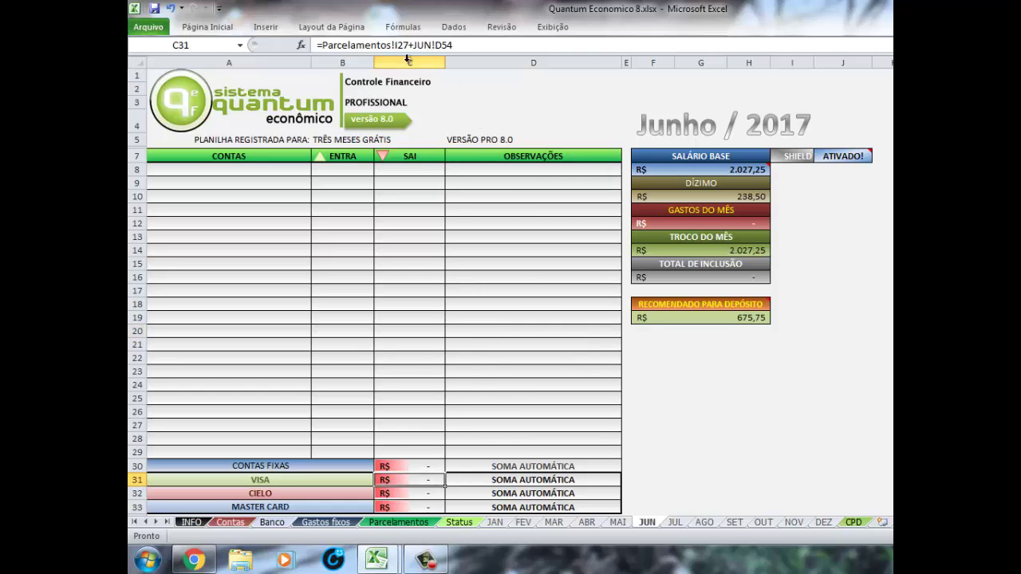
{"action": "left_click", "coordinate": [706, 170]}
{"action": "left_click", "coordinate": [712, 196]}
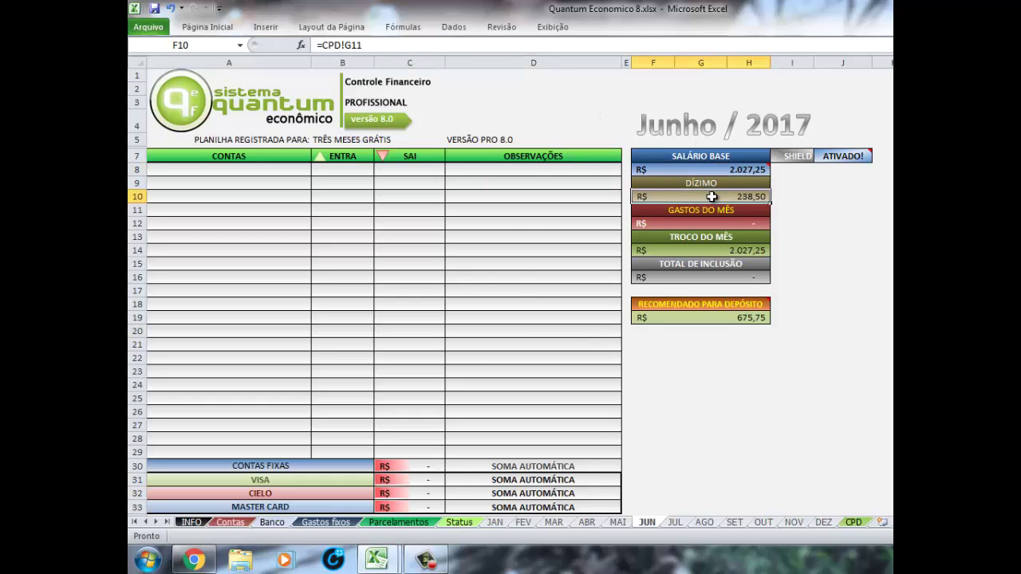
{"action": "left_click", "coordinate": [801, 154]}
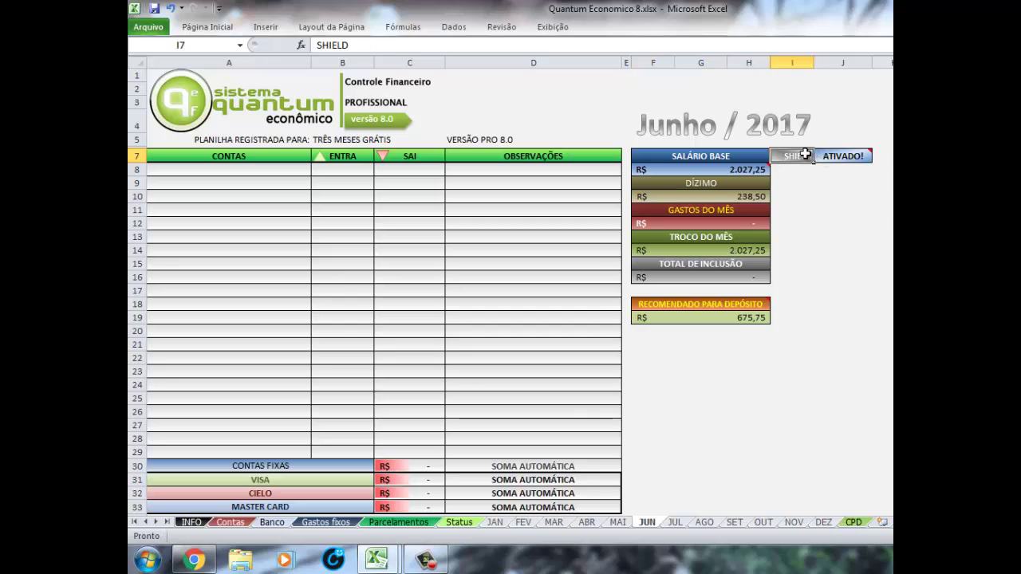
{"action": "left_click", "coordinate": [334, 280]}
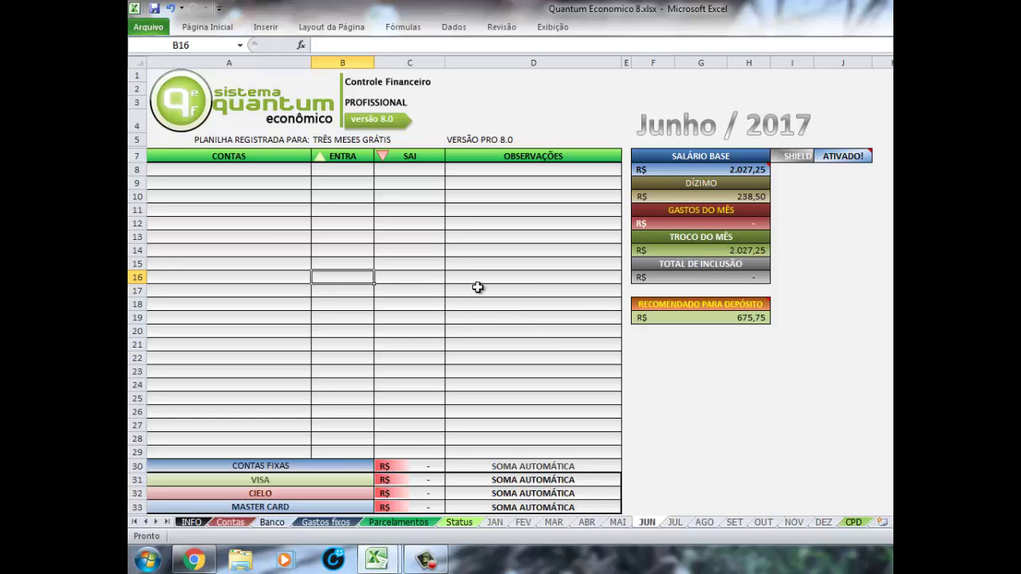
- Switch between the solução final and Quantum Economico 8 workbooks
{"action": "left_click", "coordinate": [377, 560]}
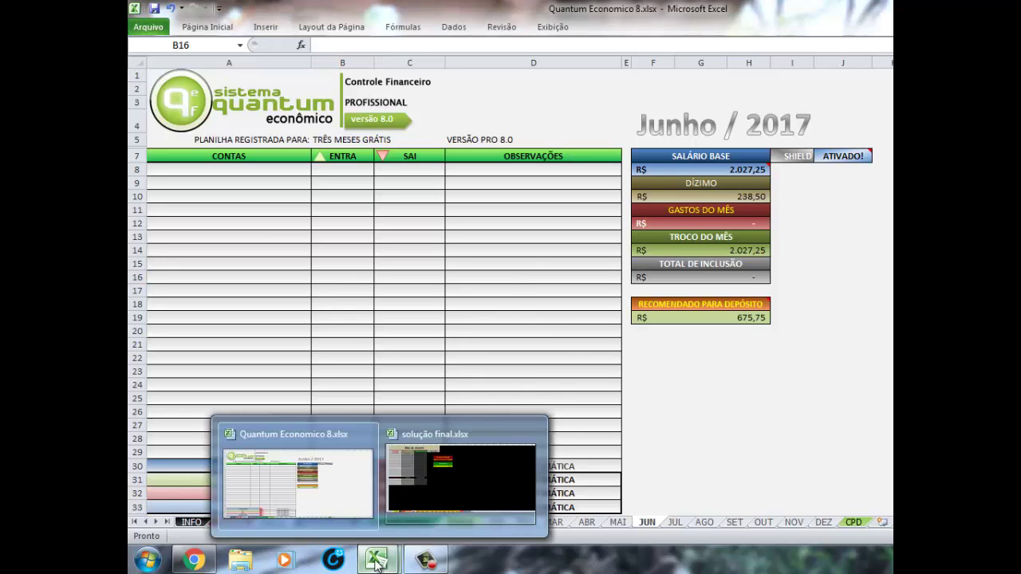
{"action": "left_click", "coordinate": [422, 489]}
{"action": "left_click", "coordinate": [675, 522]}
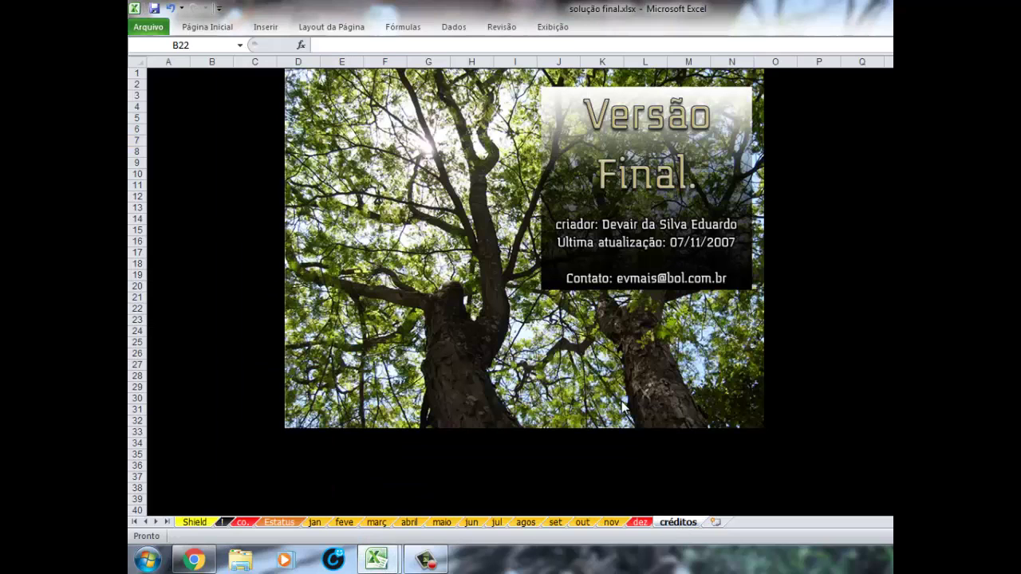
{"action": "left_click", "coordinate": [376, 560]}
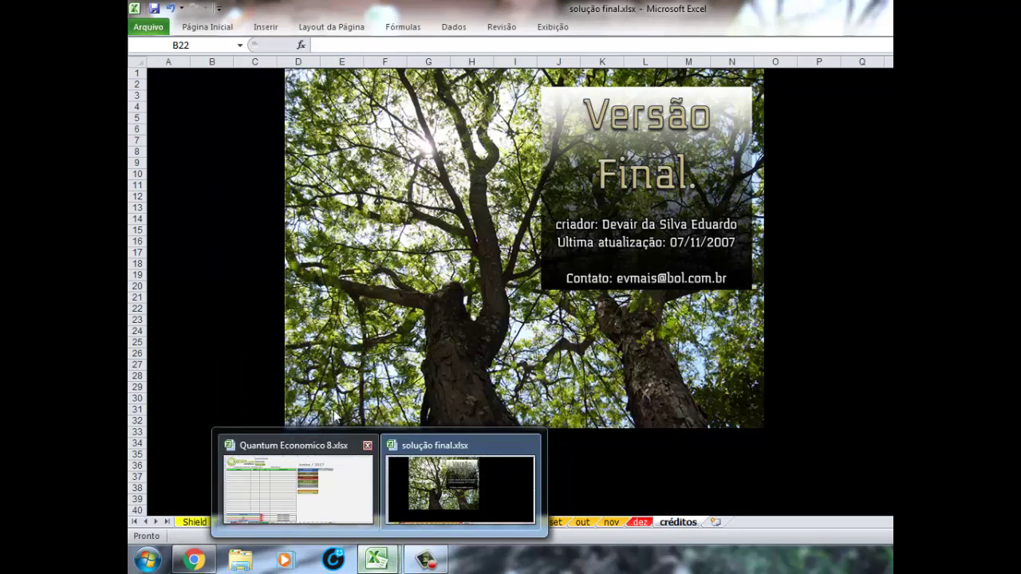
{"action": "left_click", "coordinate": [341, 456]}
{"action": "left_click", "coordinate": [647, 358]}
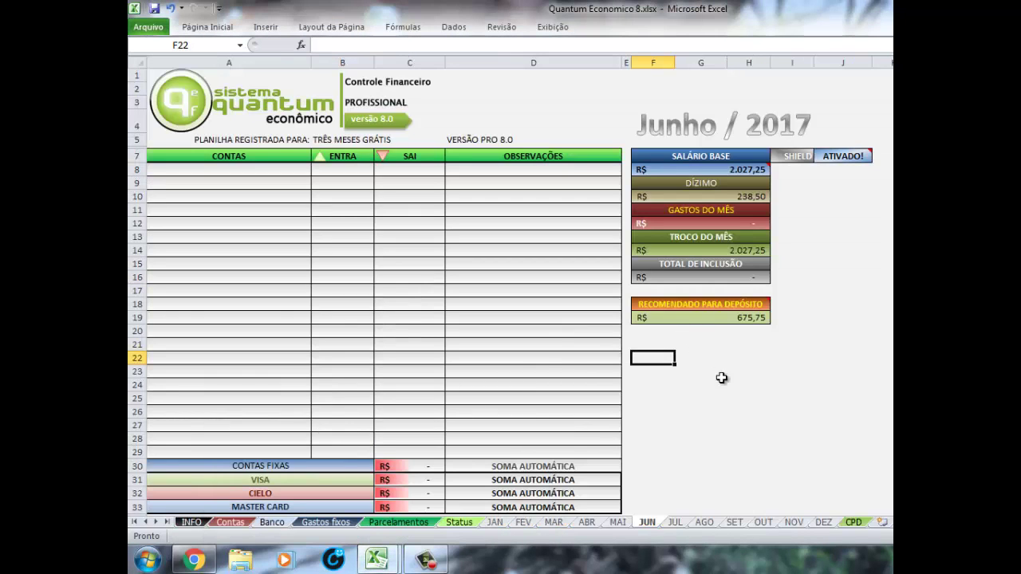
- Check the GASTOS DO MÊS value and the TROCO DO MÊS and TOTAL DE INCLUSÃO formulas
{"action": "scroll", "coordinate": [506, 383], "scroll_direction": "down", "scroll_amount": 2}
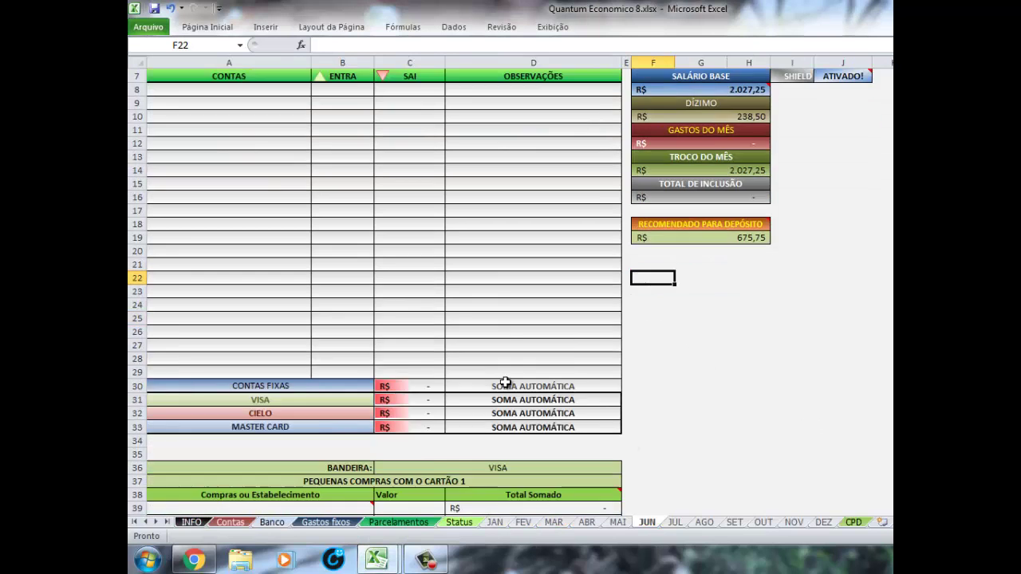
{"action": "scroll", "coordinate": [506, 383], "scroll_direction": "down", "scroll_amount": 4}
{"action": "scroll", "coordinate": [487, 378], "scroll_direction": "up", "scroll_amount": 6}
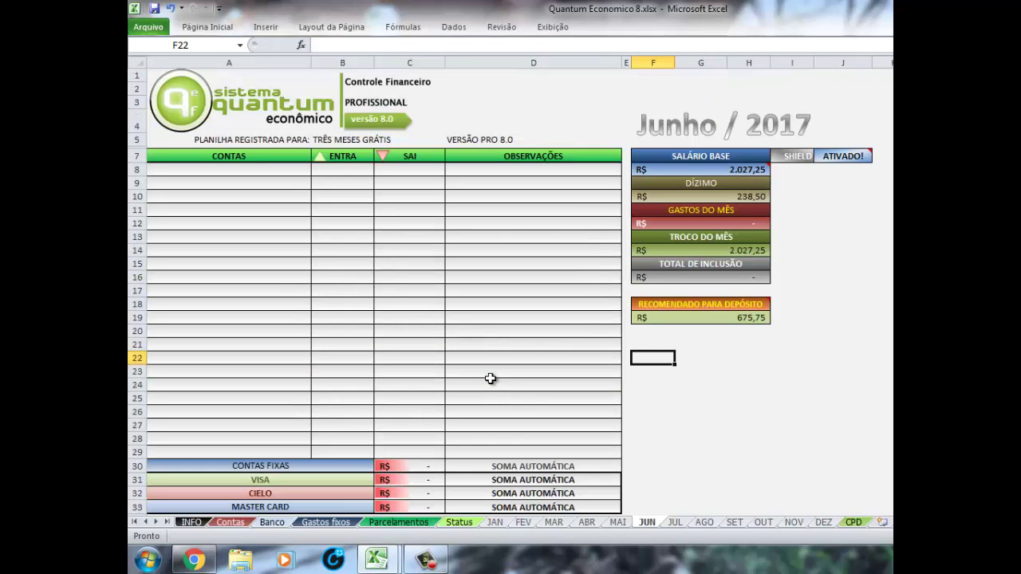
{"action": "left_click", "coordinate": [677, 234]}
{"action": "left_click", "coordinate": [680, 250]}
{"action": "left_click", "coordinate": [679, 278]}
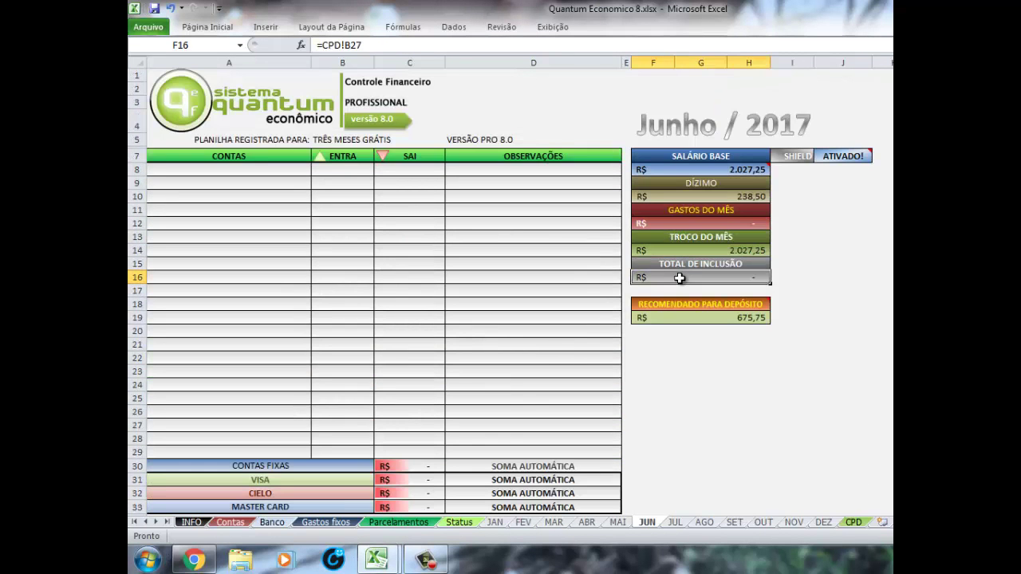
{"action": "left_click", "coordinate": [583, 293]}
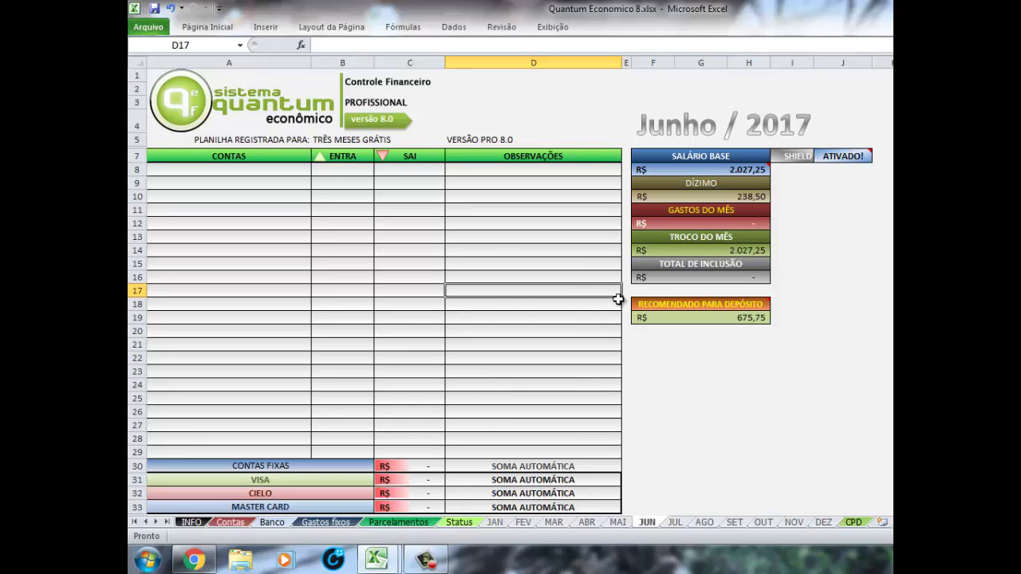
{"action": "left_click", "coordinate": [461, 222]}
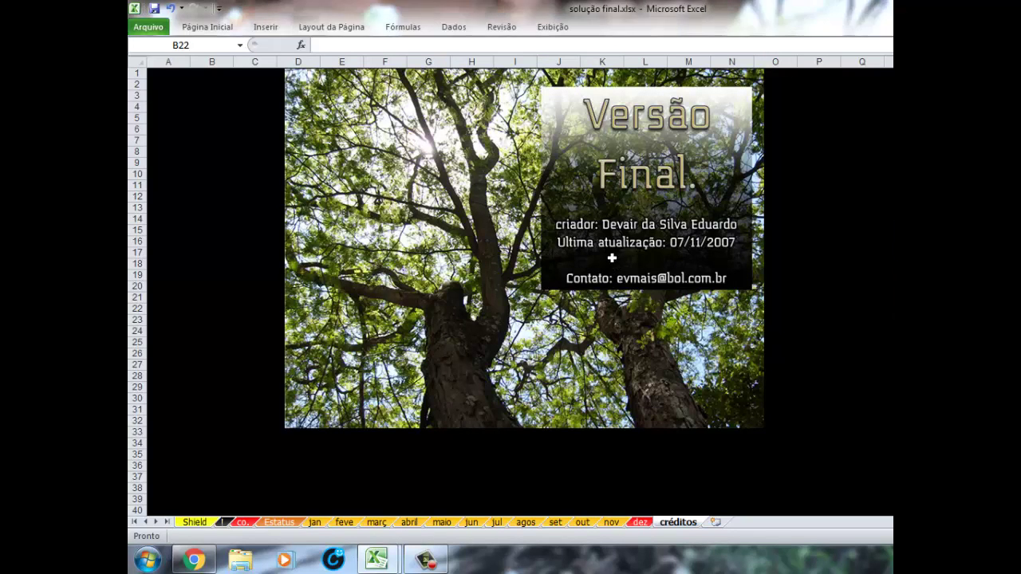
{"action": "key", "text": "ctrl+Tab"}
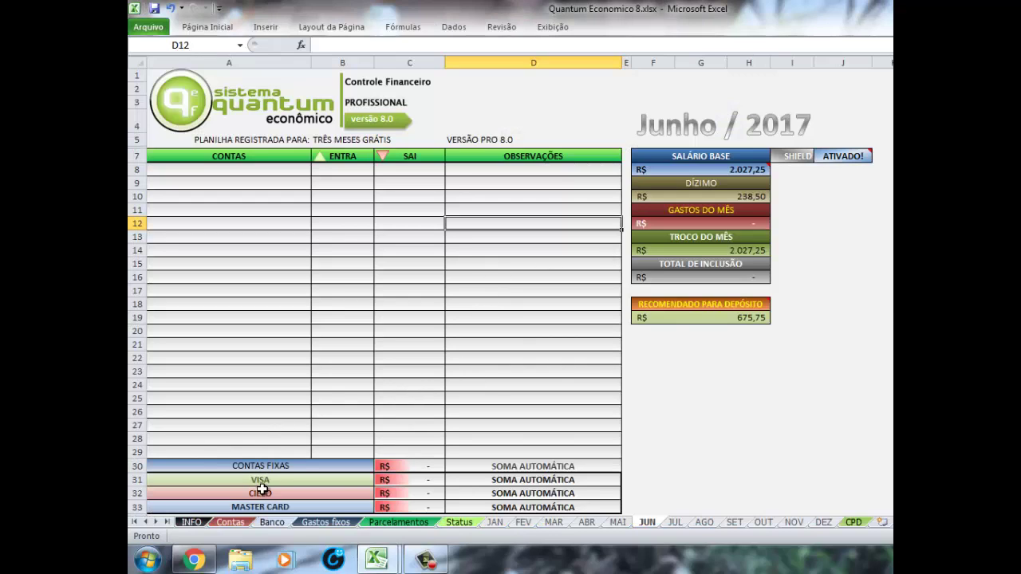
{"action": "left_click", "coordinate": [235, 521]}
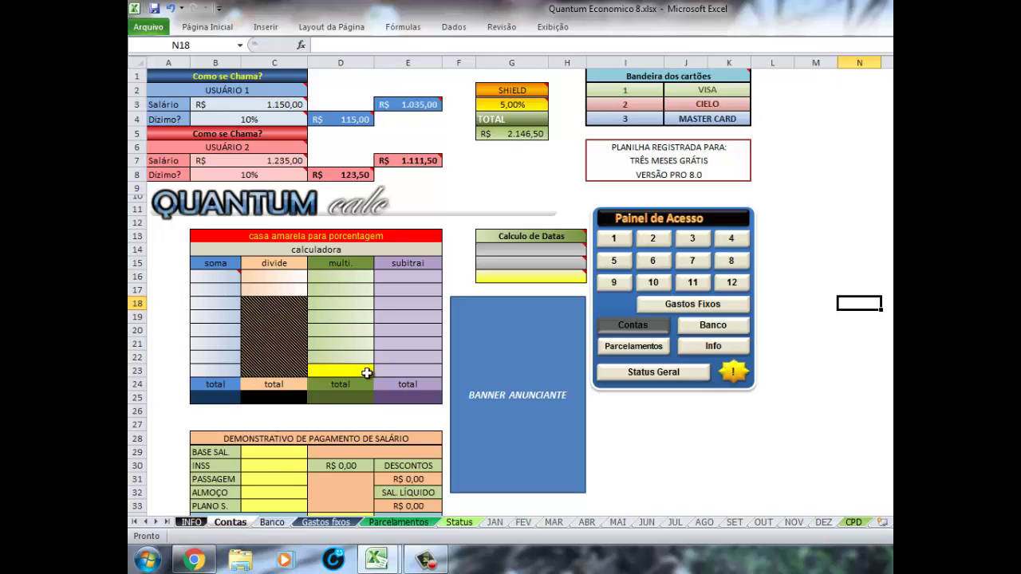
{"action": "left_click", "coordinate": [386, 560]}
{"action": "left_click", "coordinate": [432, 505]}
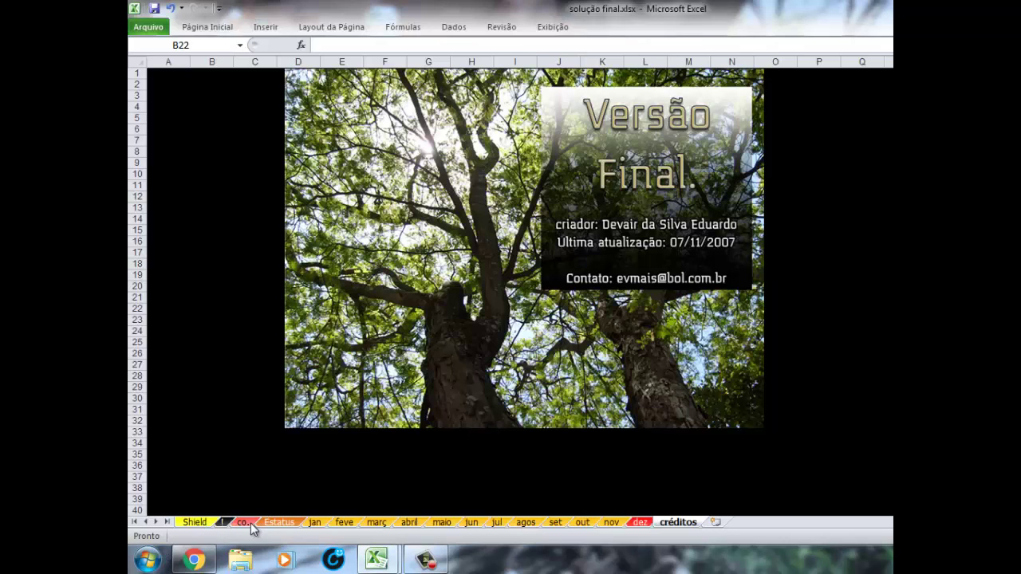
- Toggle between the meus depósitos and ! Shield summary sheets, ending on the ! sheet
{"action": "left_click", "coordinate": [250, 522]}
{"action": "left_click", "coordinate": [228, 522]}
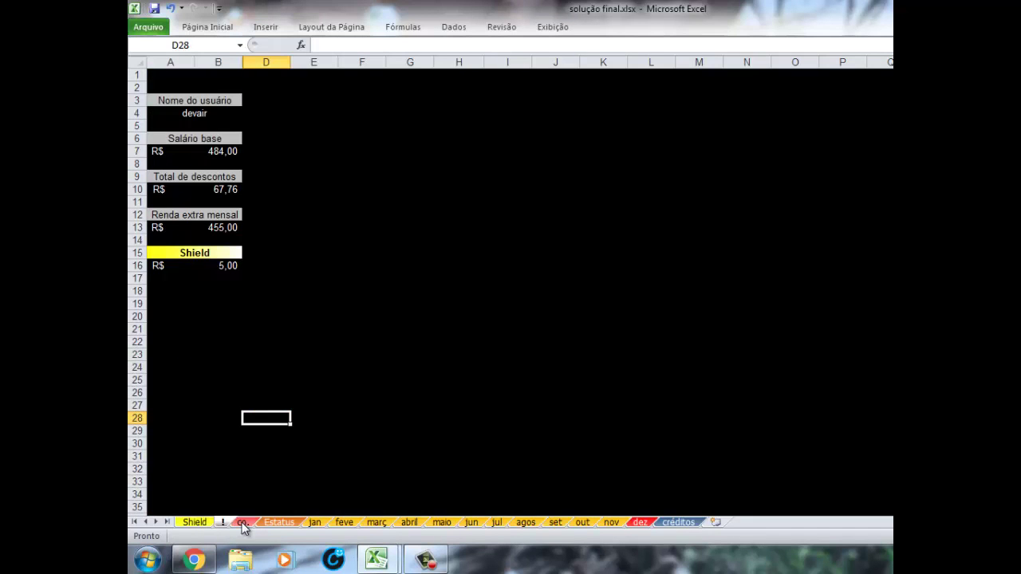
{"action": "left_click", "coordinate": [238, 522]}
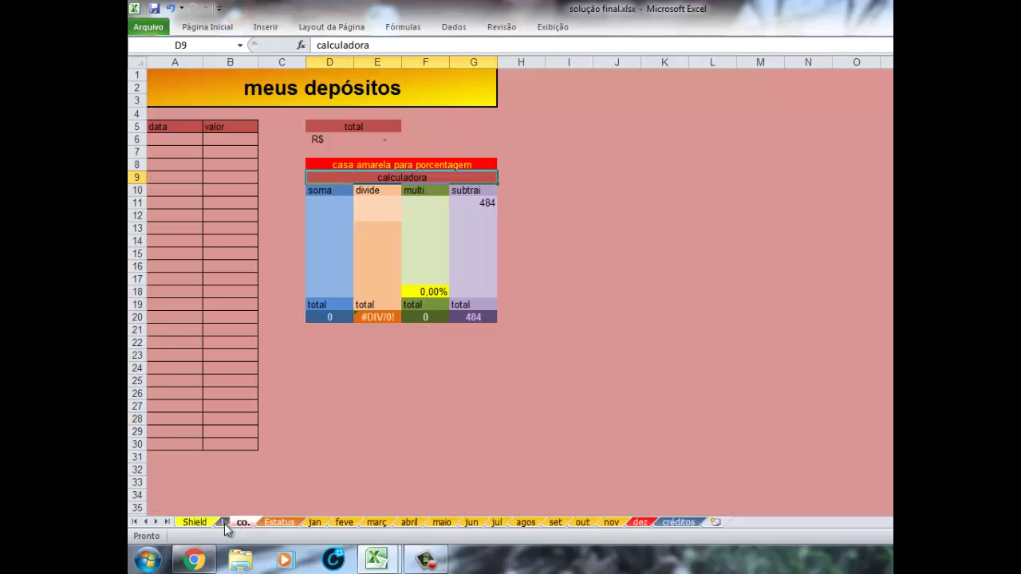
{"action": "left_click", "coordinate": [223, 522]}
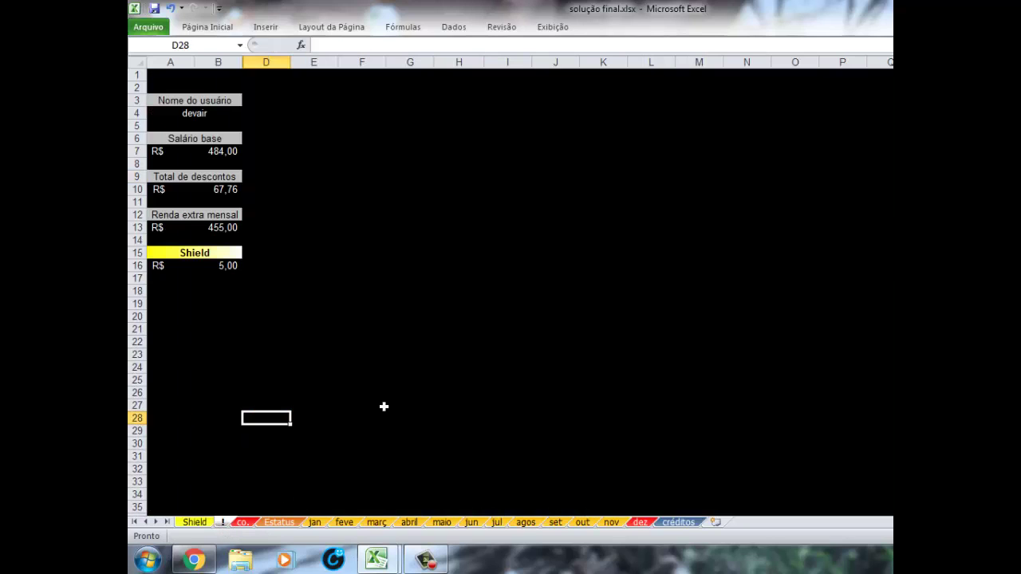
{"action": "left_click", "coordinate": [215, 125]}
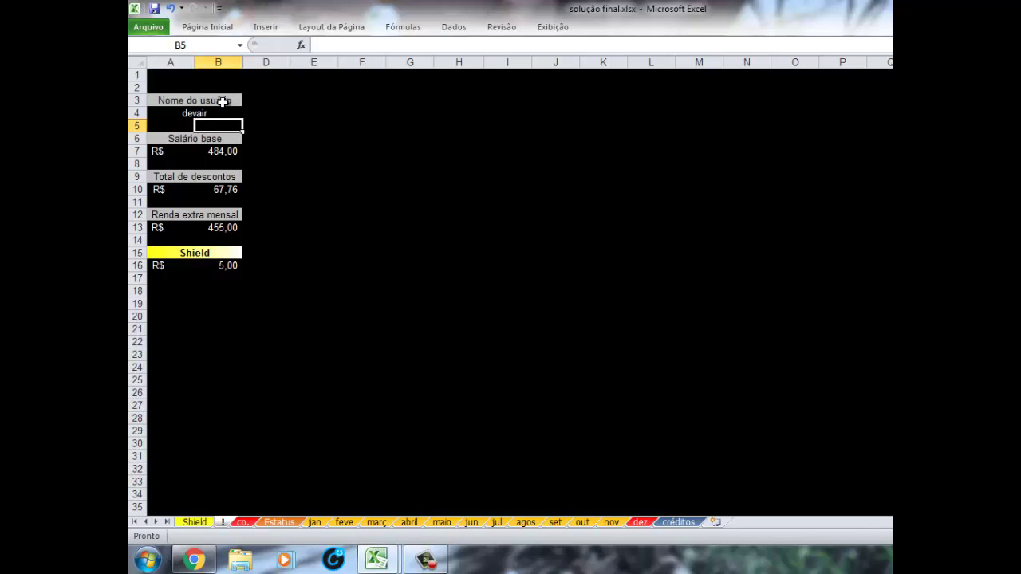
- Select the A3:B16 user summary block and then the base salary value 484
{"action": "left_click_drag", "start_coordinate": [221, 102], "coordinate": [204, 263]}
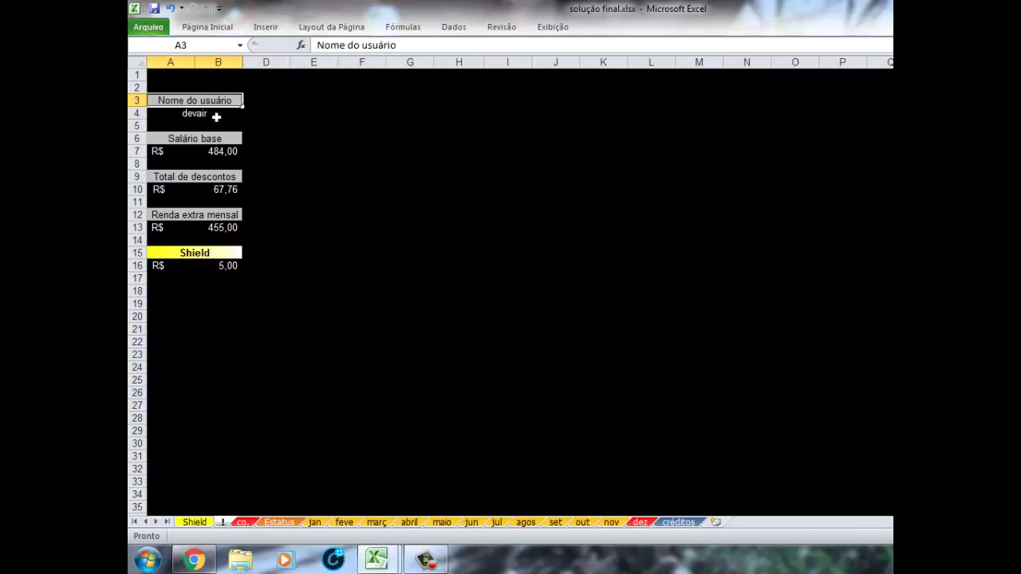
{"action": "left_click", "coordinate": [281, 256]}
{"action": "left_click_drag", "start_coordinate": [217, 104], "coordinate": [224, 265]}
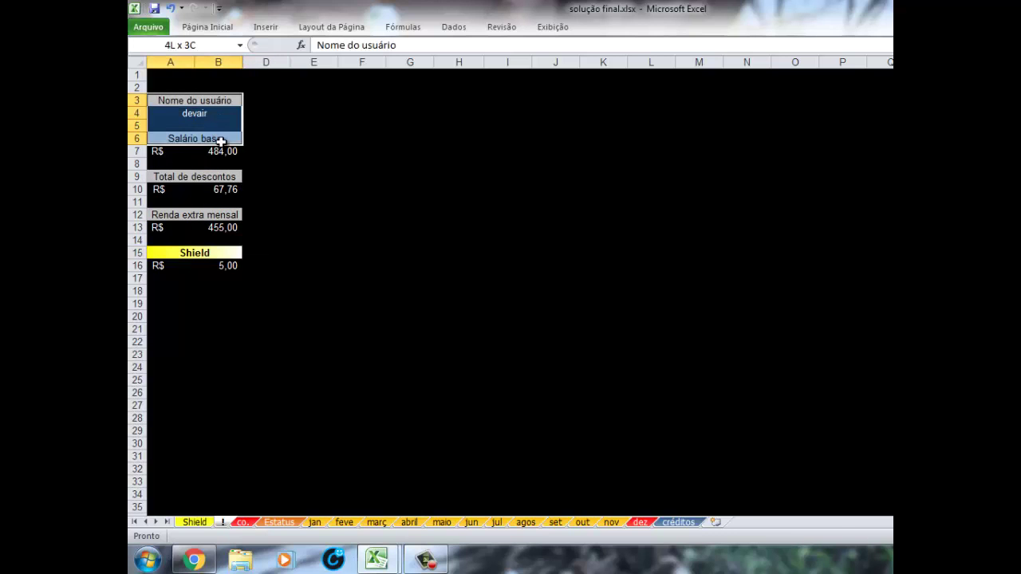
{"action": "left_click", "coordinate": [232, 163]}
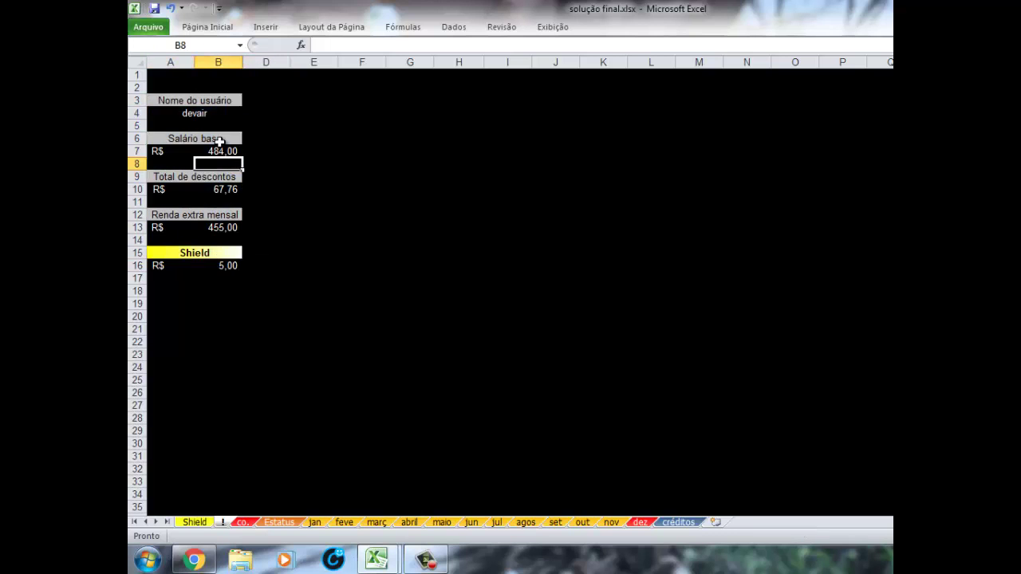
{"action": "left_click", "coordinate": [260, 116]}
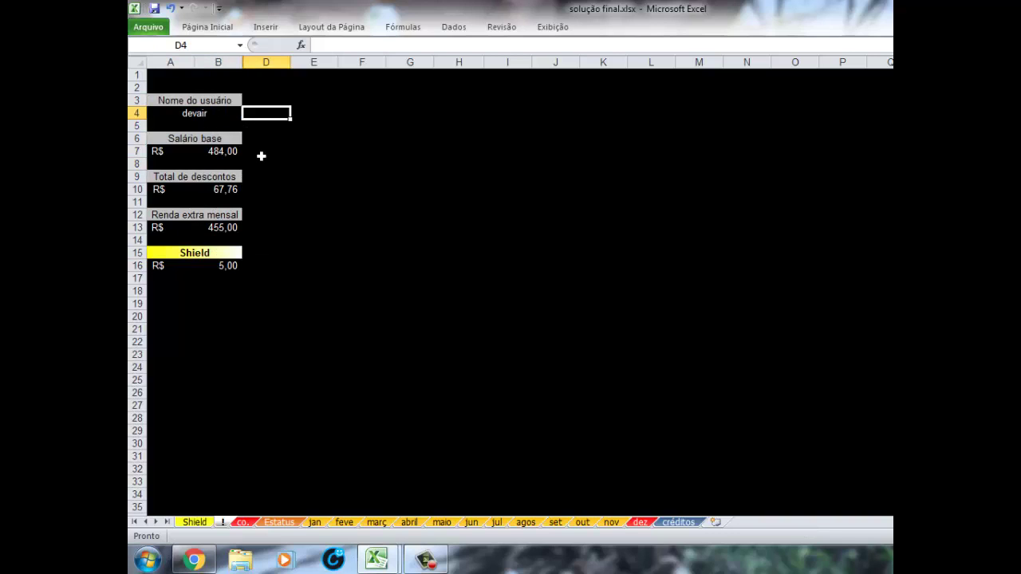
{"action": "left_click", "coordinate": [260, 157]}
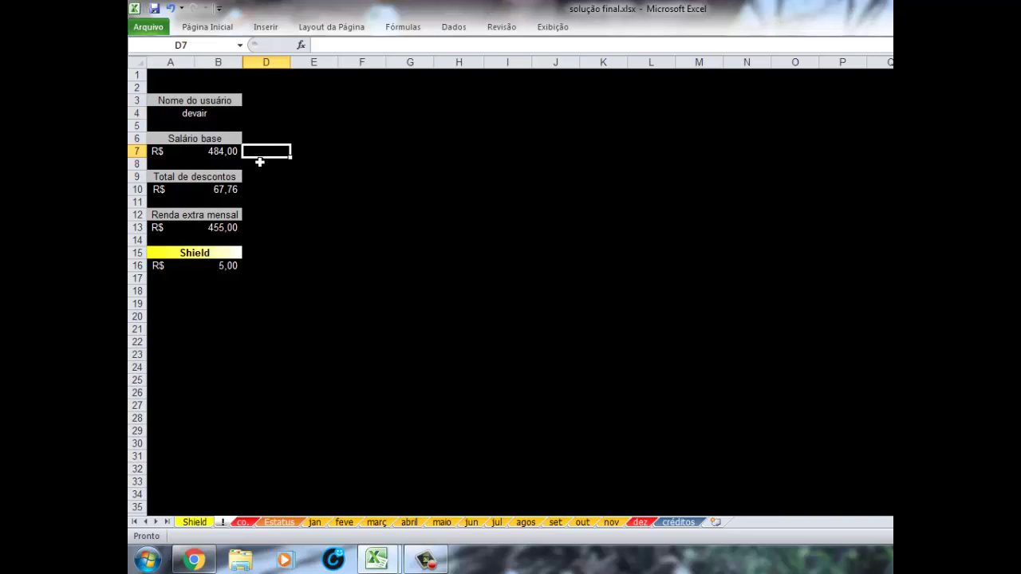
{"action": "left_click_drag", "start_coordinate": [228, 102], "coordinate": [249, 271]}
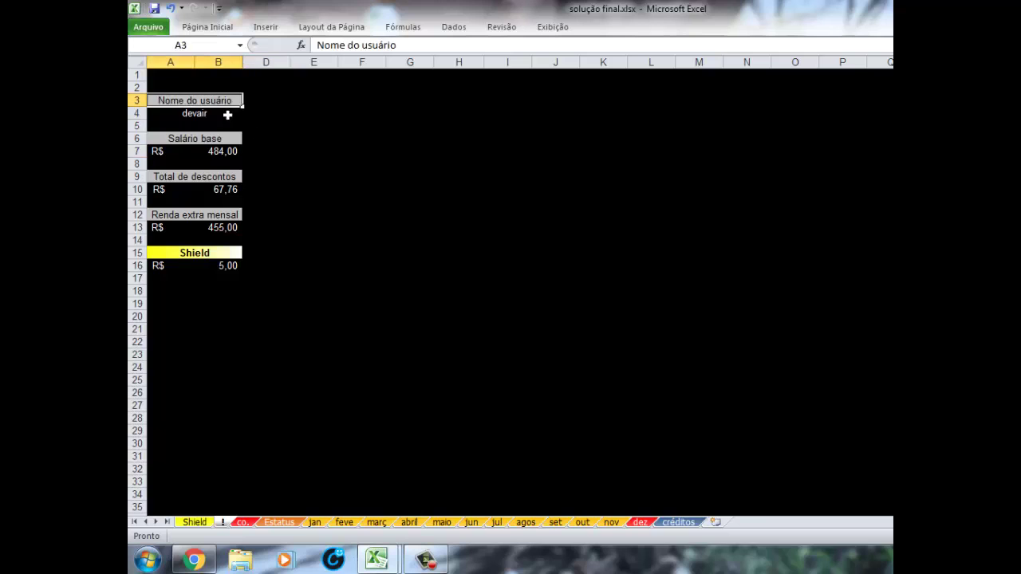
{"action": "left_click", "coordinate": [292, 263]}
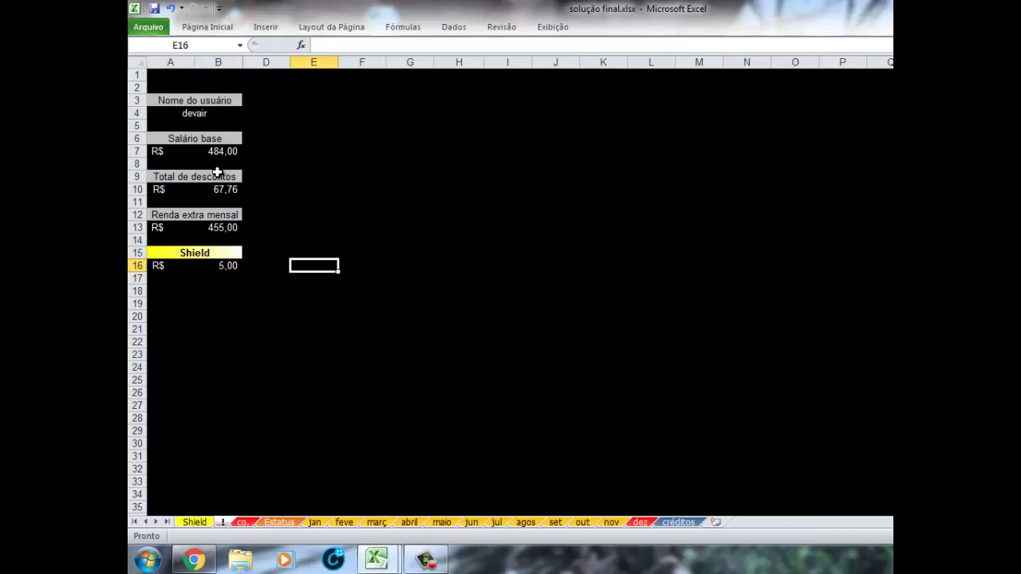
{"action": "left_click", "coordinate": [212, 155]}
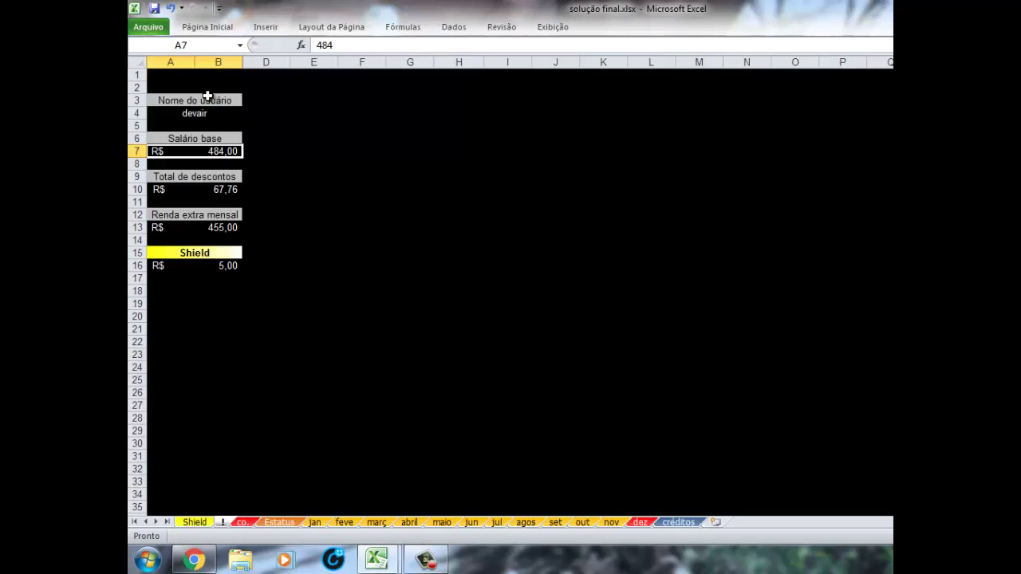
- On the Contas sheet, select the two user salary blocks in A1:E8, then select cell A2 (USUÁRIO 1)
{"action": "left_click_drag", "start_coordinate": [200, 99], "coordinate": [195, 263]}
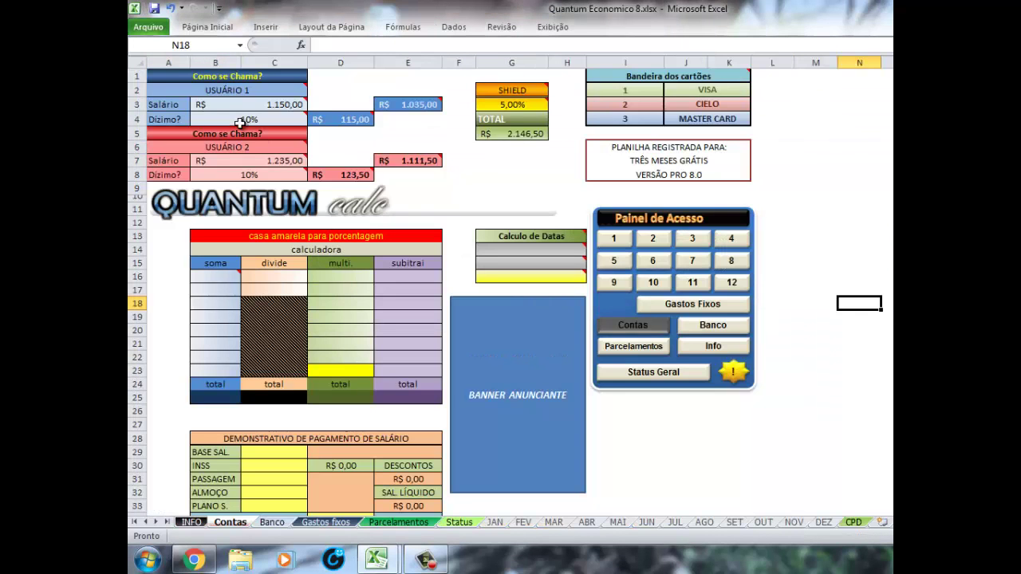
{"action": "mouse_move", "coordinate": [193, 80]}
{"action": "left_mouse_down"}
{"action": "mouse_move", "coordinate": [326, 158]}
{"action": "mouse_move", "coordinate": [294, 170]}
{"action": "left_mouse_up"}
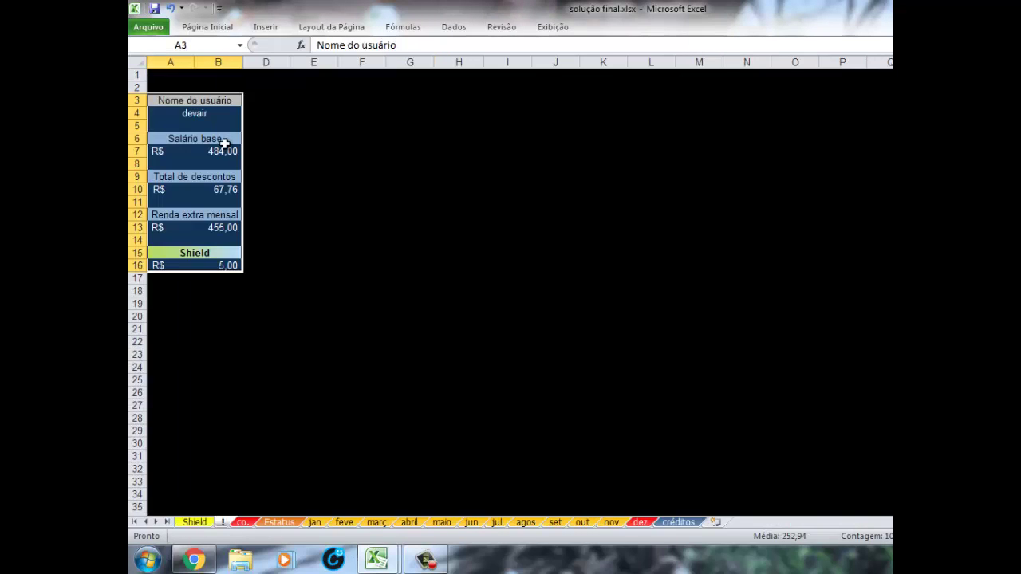
{"action": "left_click", "coordinate": [226, 142]}
{"action": "left_click_drag", "start_coordinate": [205, 102], "coordinate": [205, 266]}
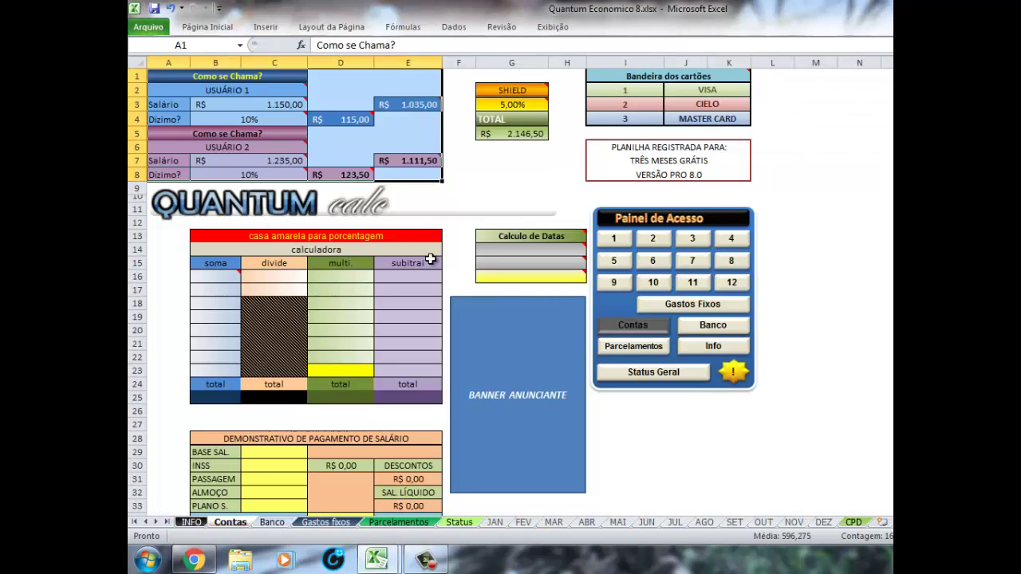
{"action": "left_click", "coordinate": [340, 146]}
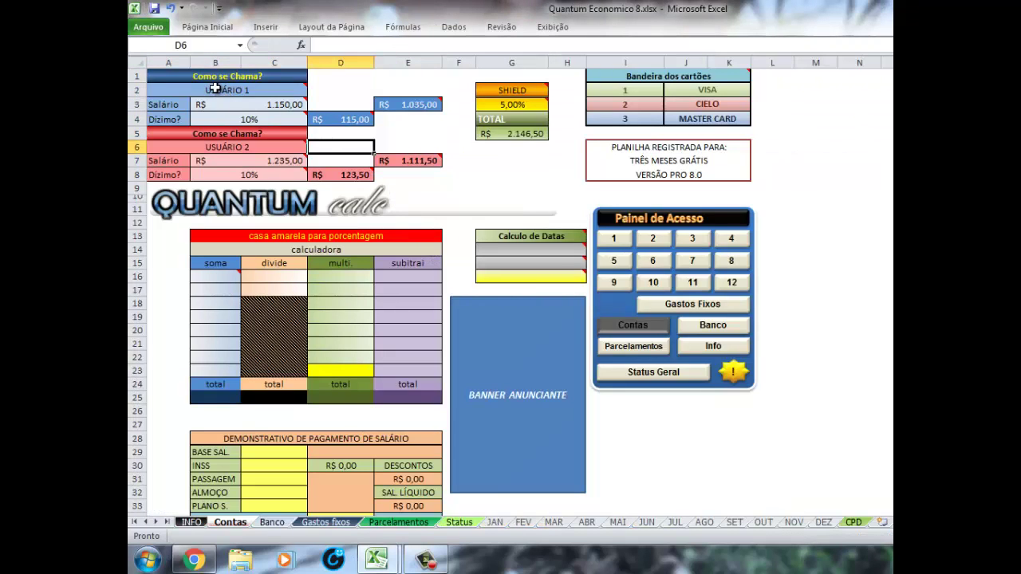
{"action": "mouse_move", "coordinate": [227, 90]}
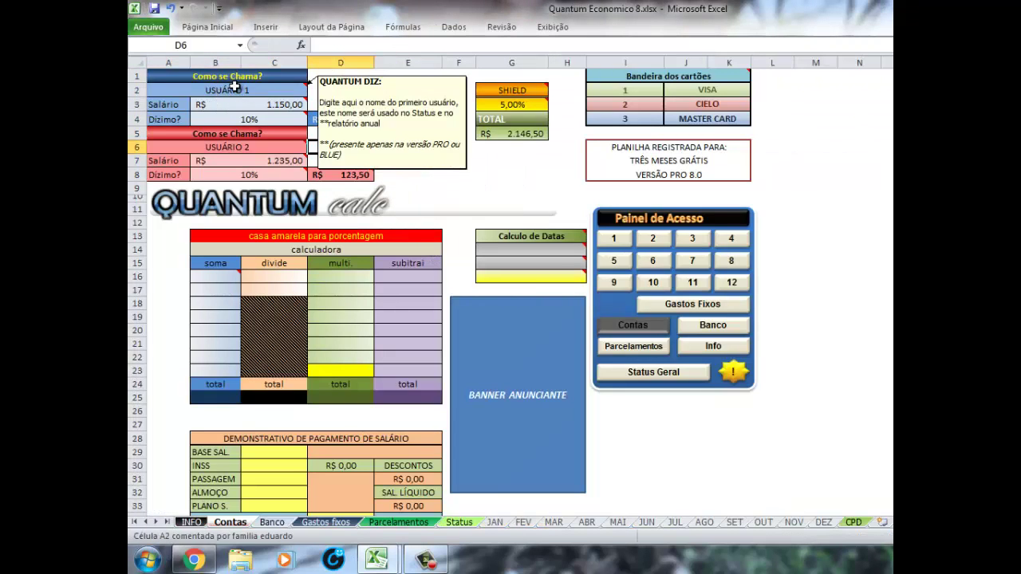
{"action": "left_click", "coordinate": [239, 90]}
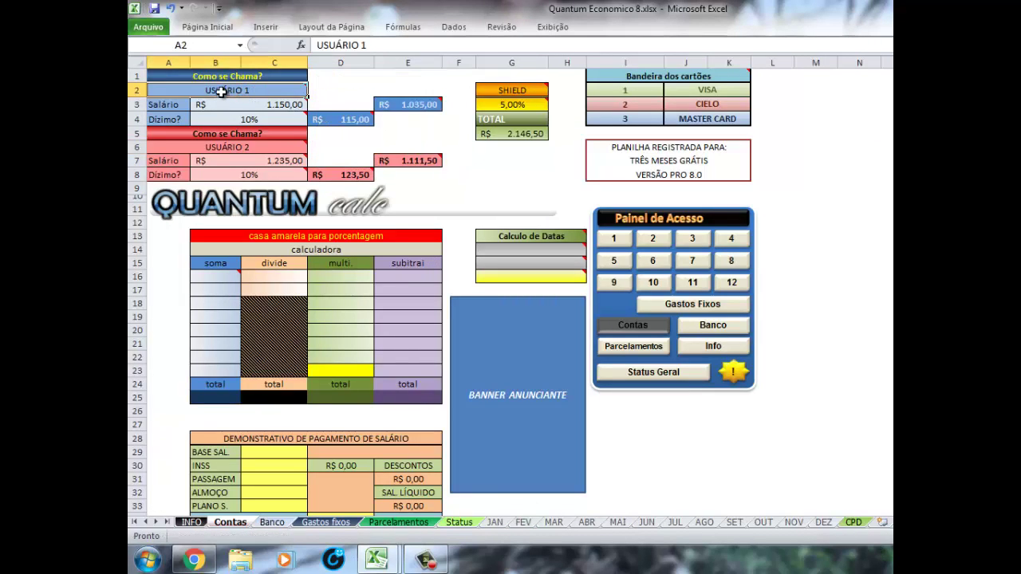
- Rename the first user from USUÁRIO 1 to QUANTUM
{"action": "double_click", "coordinate": [256, 89]}
{"action": "left_click_drag", "start_coordinate": [256, 89], "coordinate": [209, 90]}
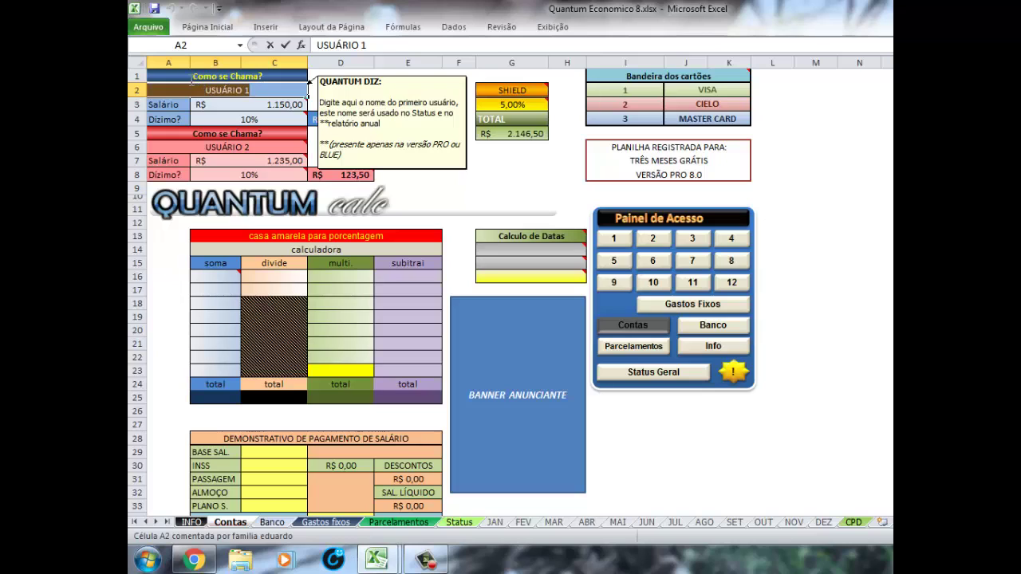
{"action": "left_click", "coordinate": [216, 96]}
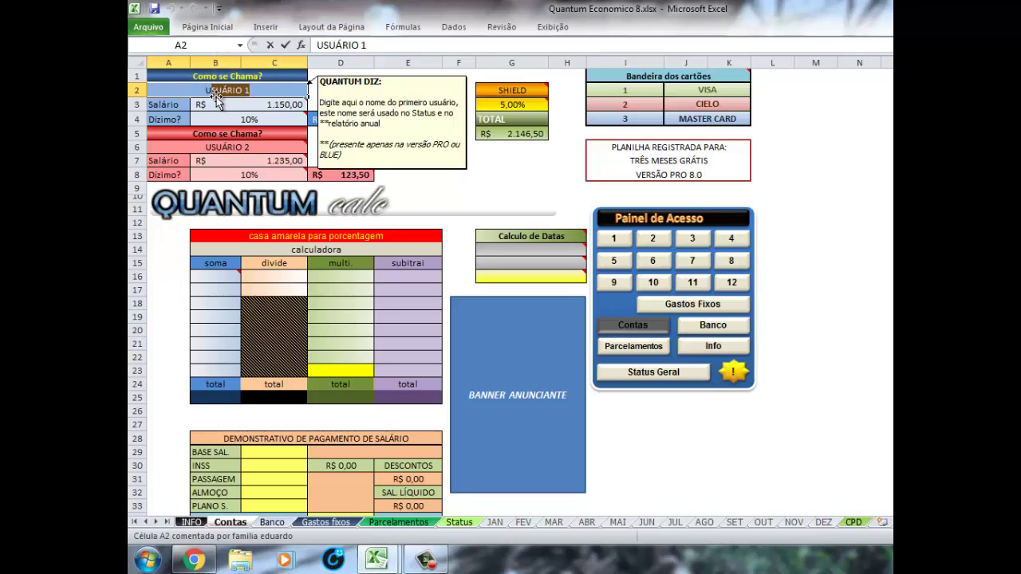
{"action": "type", "text": "QUA"}
{"action": "type", "text": "NTUM"}
{"action": "key", "text": "Return"}
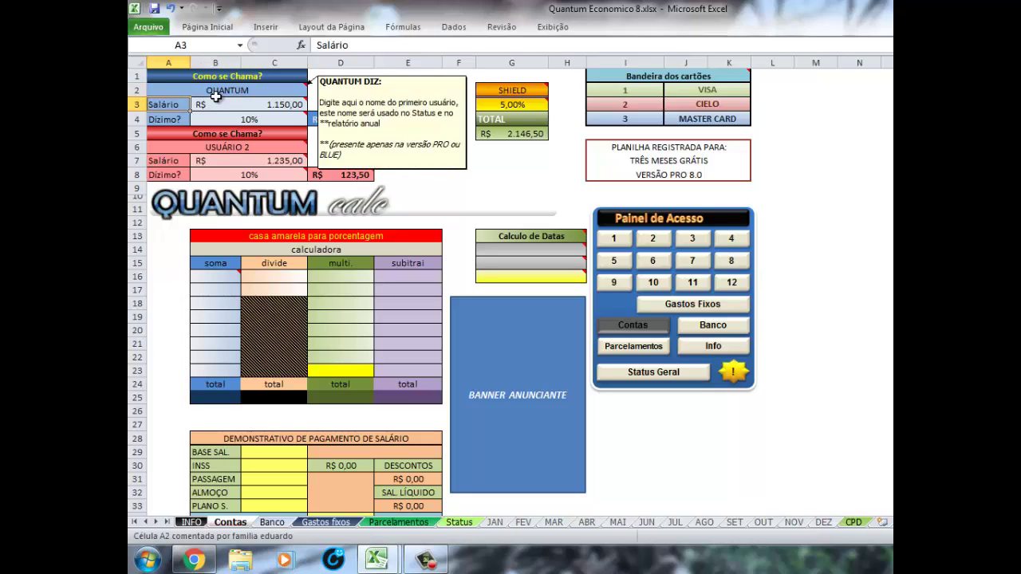
- Clear the second user's salary in B7
{"action": "left_click", "coordinate": [216, 98]}
{"action": "left_click", "coordinate": [217, 96]}
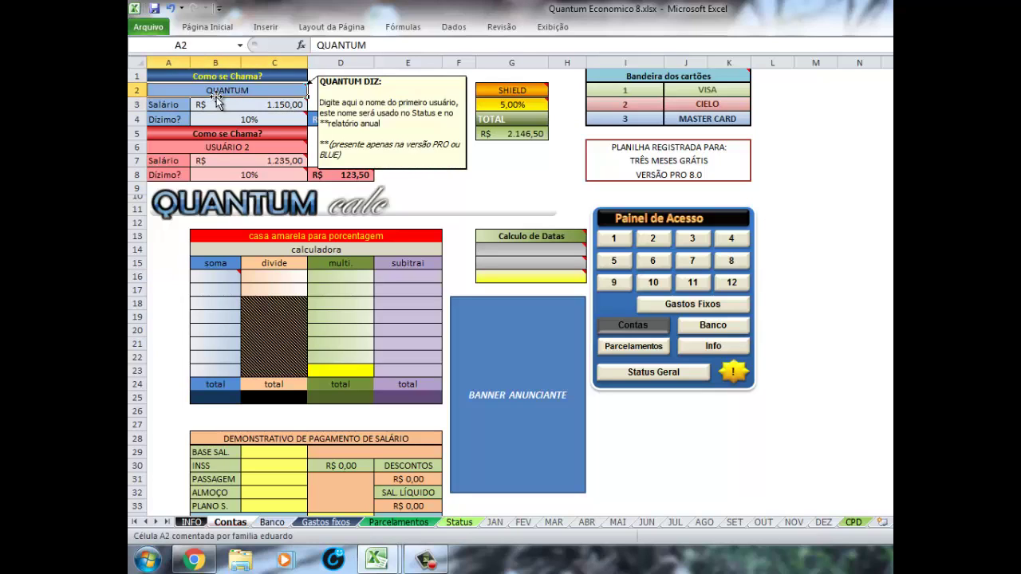
{"action": "left_click", "coordinate": [216, 98]}
{"action": "key", "text": "Return"}
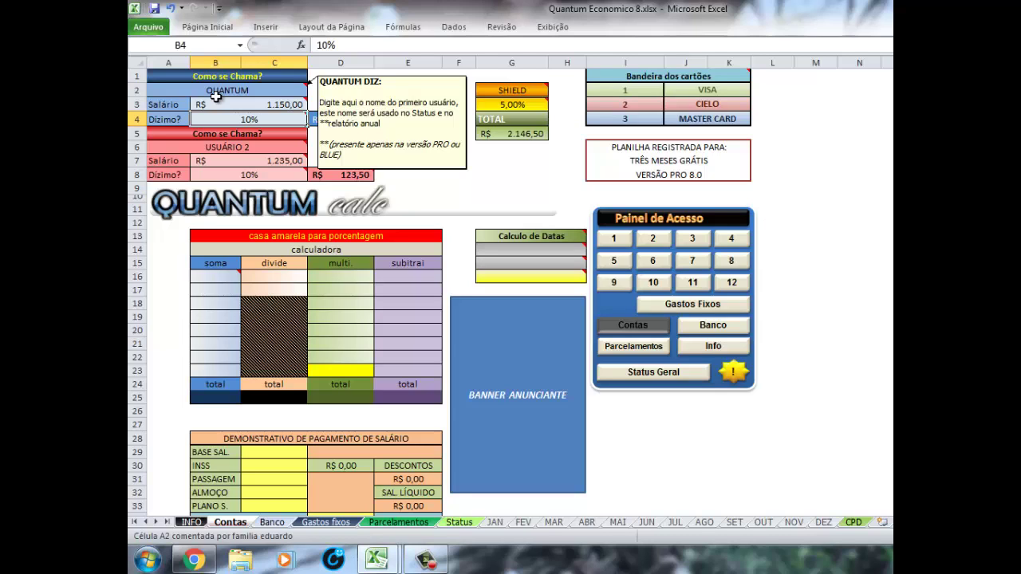
{"action": "key", "text": "Return"}
{"action": "key", "text": "Return"}
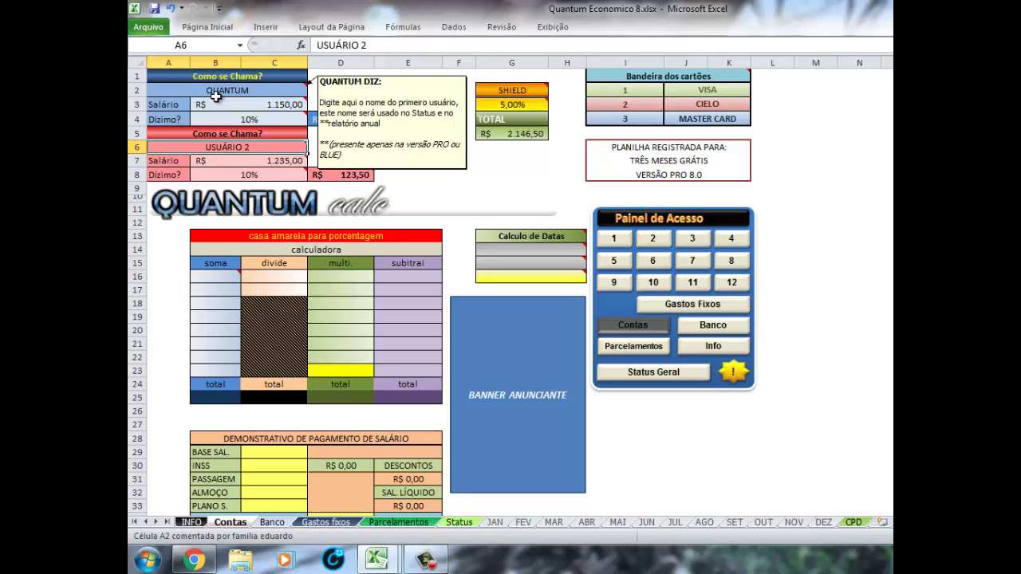
{"action": "key", "text": "Return"}
{"action": "key", "text": "Delete"}
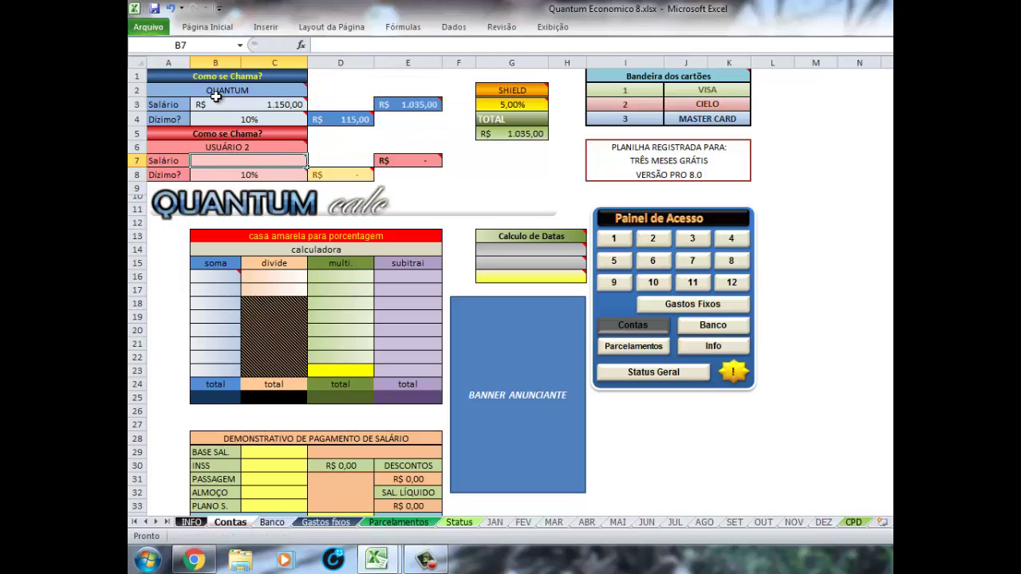
{"action": "key", "text": "Return"}
- Set the second user's Dízimo to 0%, then review QUANTUM's name and salary
{"action": "key", "text": "Delete"}
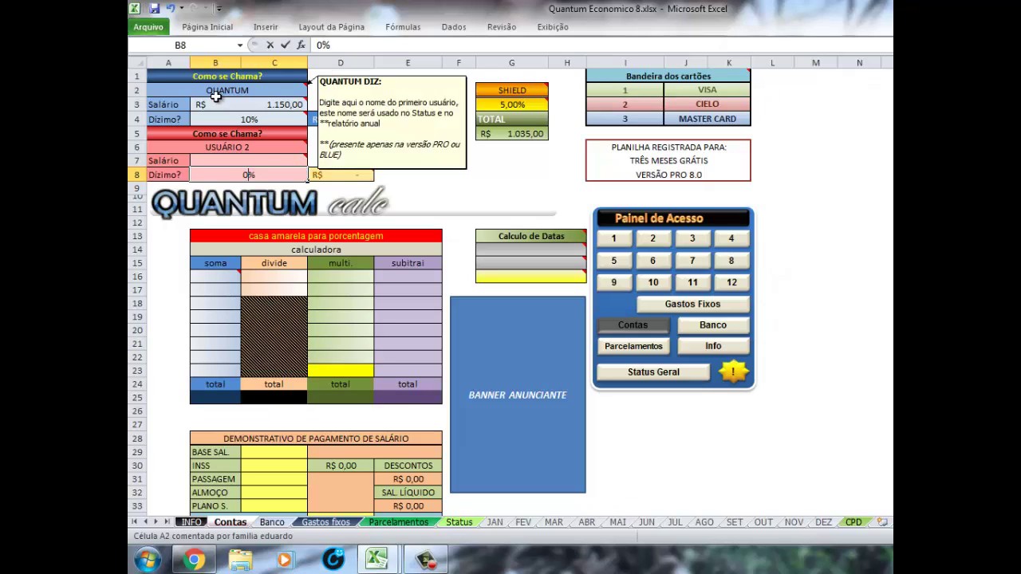
{"action": "key", "text": "Return"}
{"action": "left_click", "coordinate": [216, 94]}
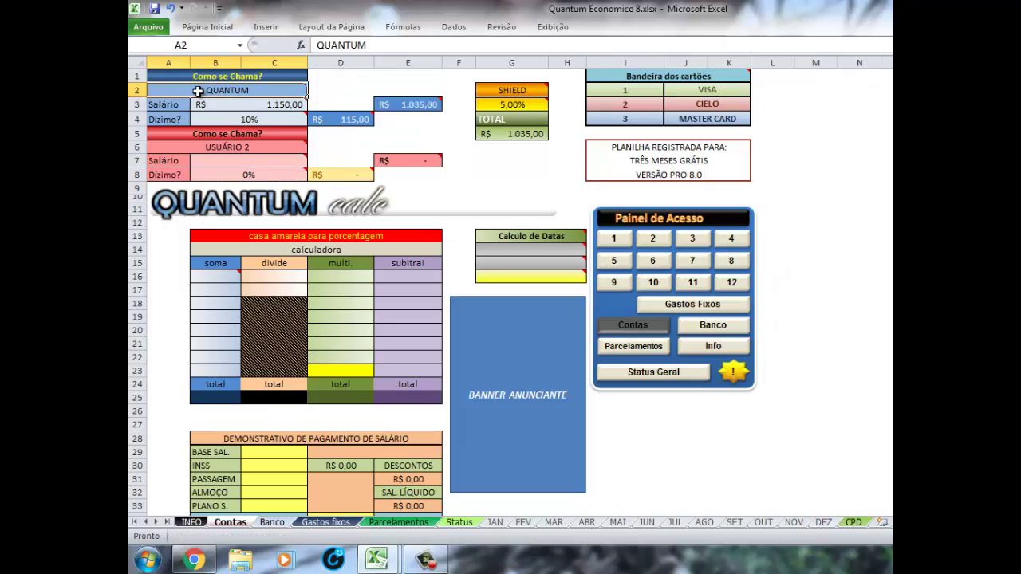
{"action": "left_click", "coordinate": [218, 104]}
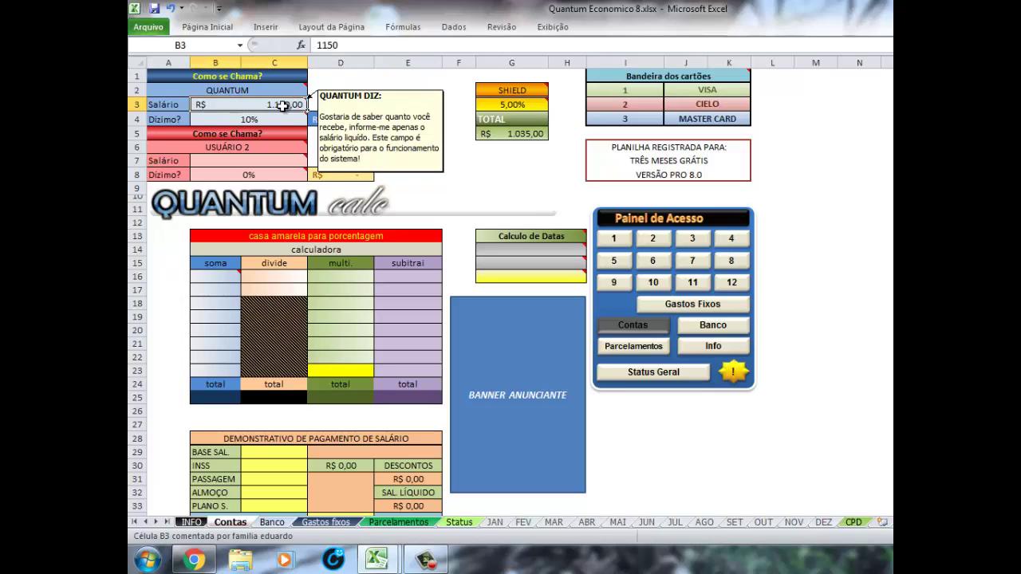
{"action": "mouse_move", "coordinate": [249, 119]}
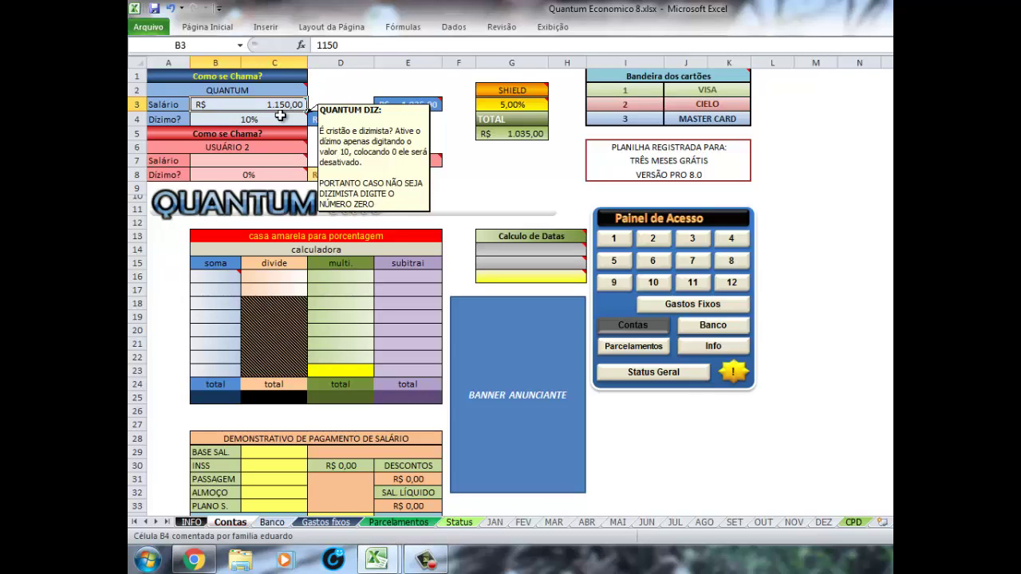
{"action": "left_click", "coordinate": [281, 116]}
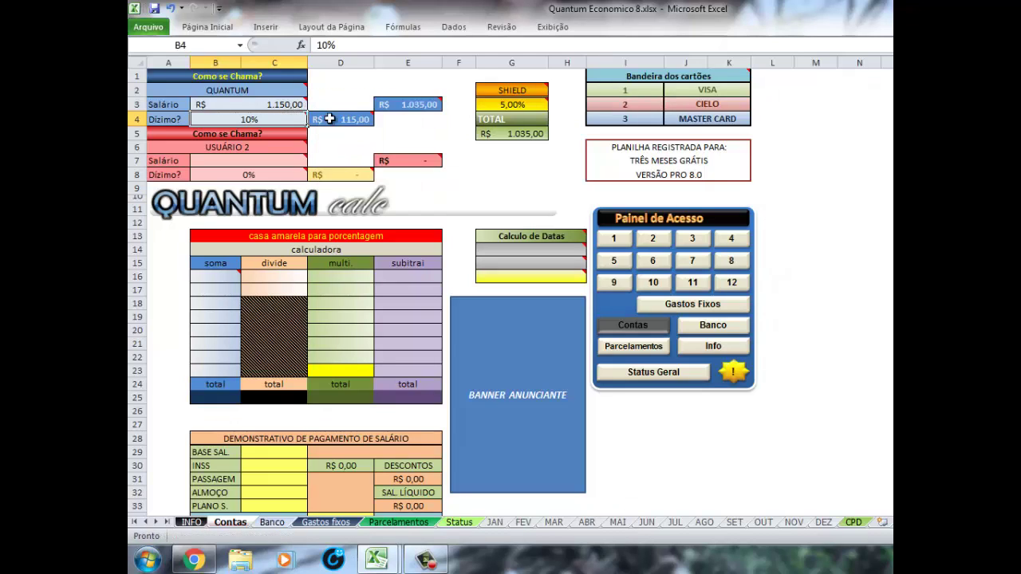
{"action": "left_click", "coordinate": [397, 106]}
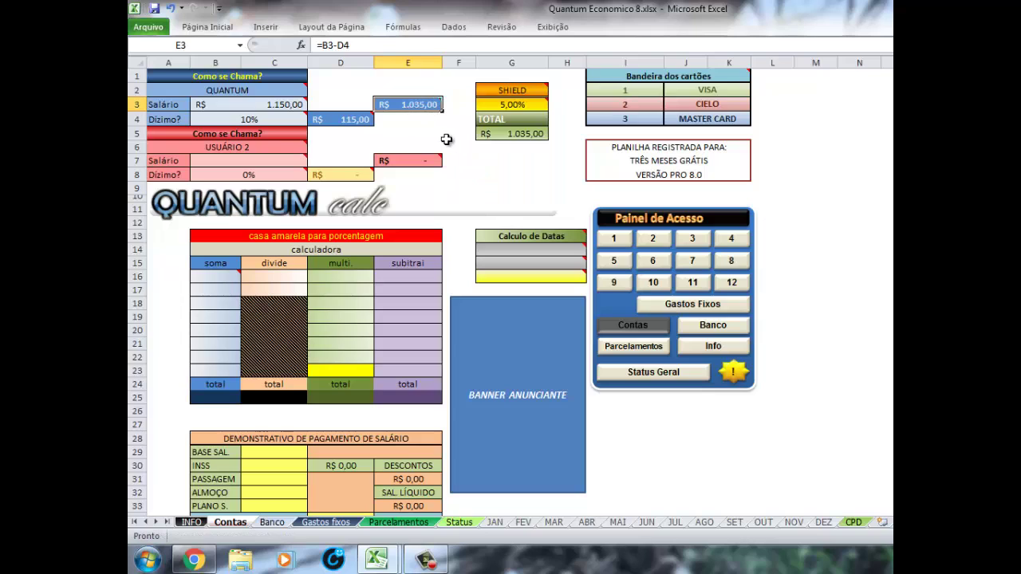
{"action": "left_click", "coordinate": [485, 134]}
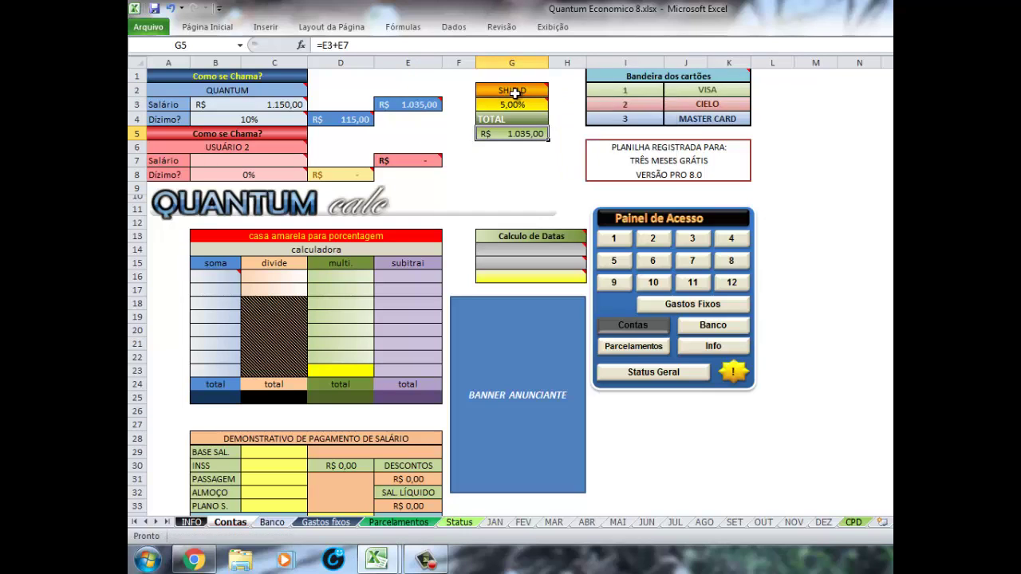
{"action": "left_click", "coordinate": [513, 92]}
{"action": "left_click", "coordinate": [516, 102]}
{"action": "left_click_drag", "start_coordinate": [510, 90], "coordinate": [488, 105]}
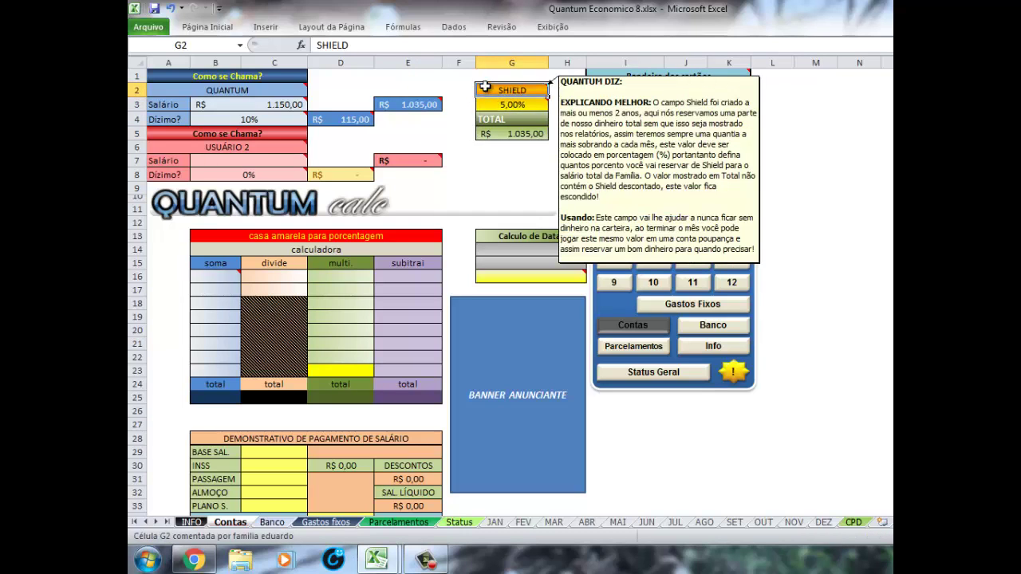
{"action": "left_click", "coordinate": [488, 105]}
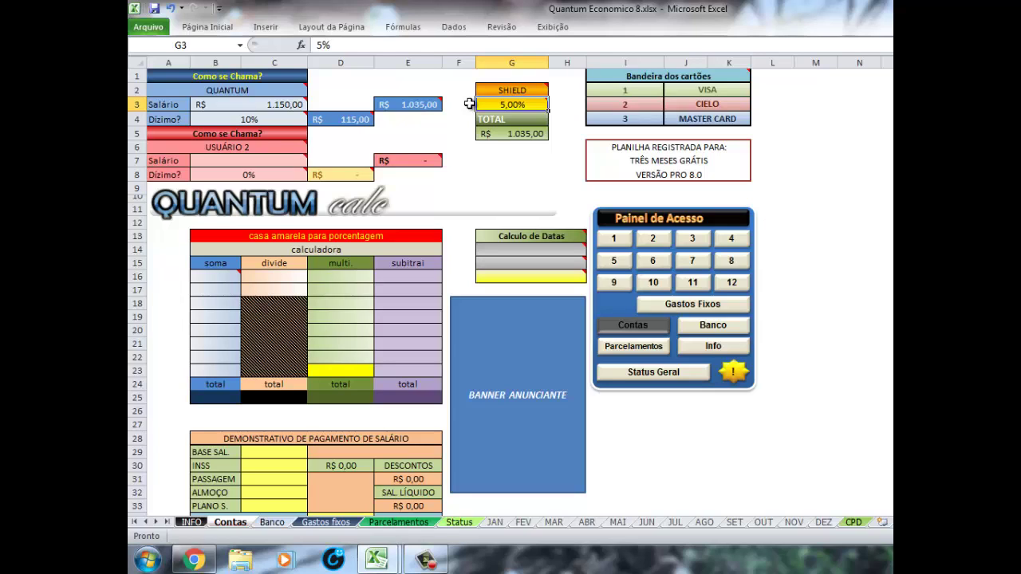
{"action": "left_click", "coordinate": [627, 76]}
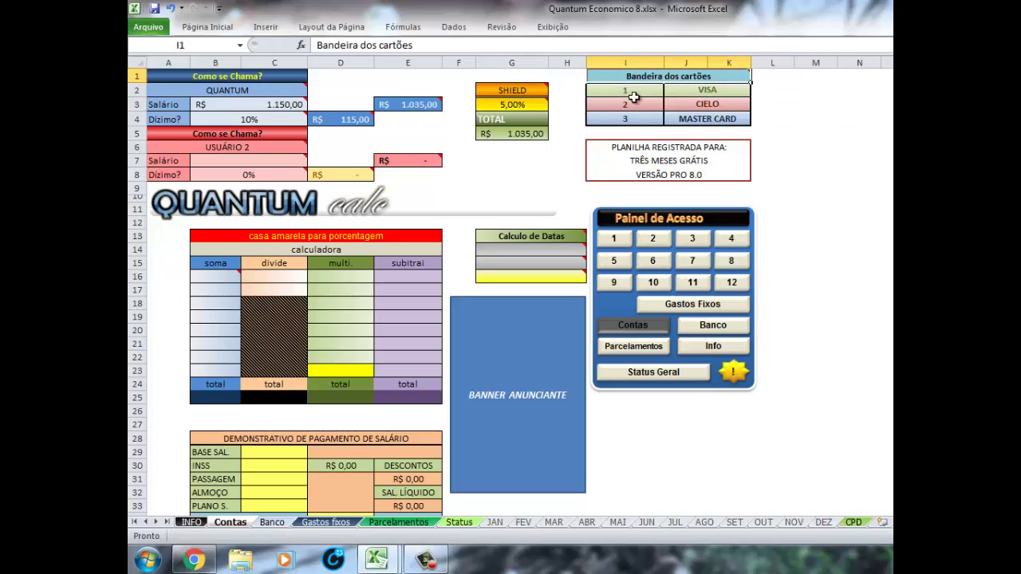
{"action": "left_click", "coordinate": [239, 87]}
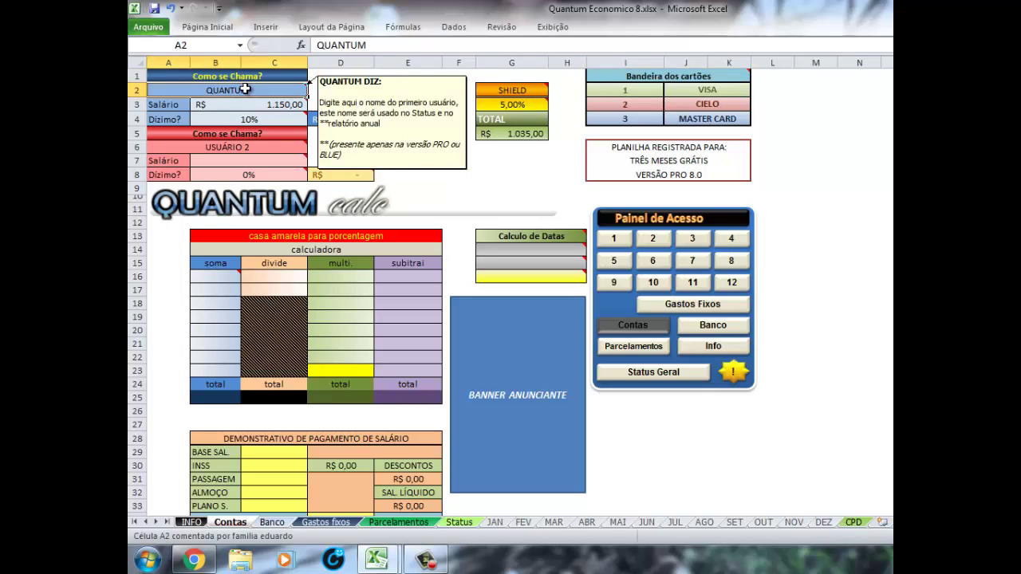
{"action": "left_click", "coordinate": [233, 78]}
{"action": "left_click", "coordinate": [238, 147]}
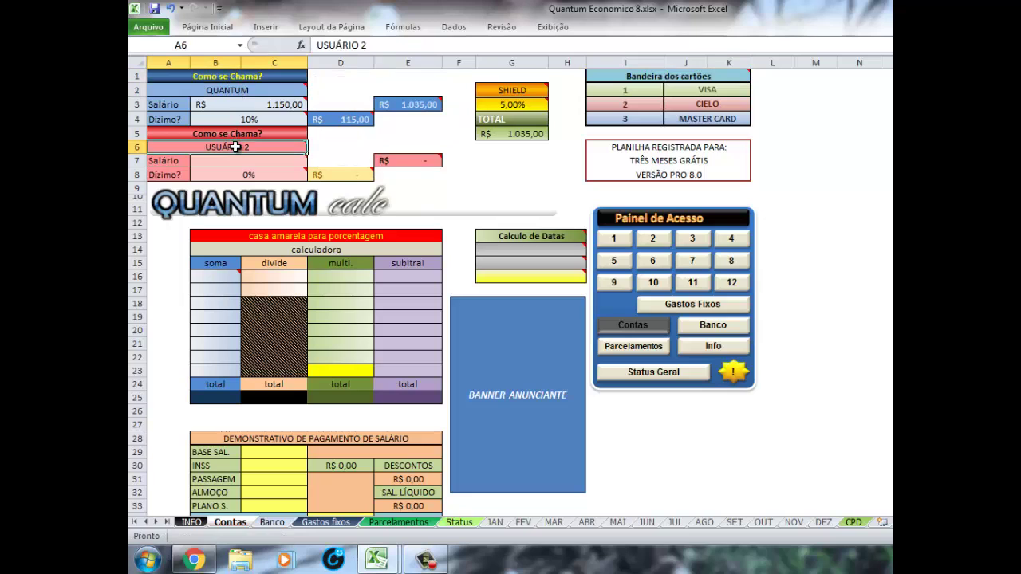
{"action": "left_click", "coordinate": [245, 106]}
{"action": "left_click", "coordinate": [248, 119]}
{"action": "mouse_move", "coordinate": [249, 174]}
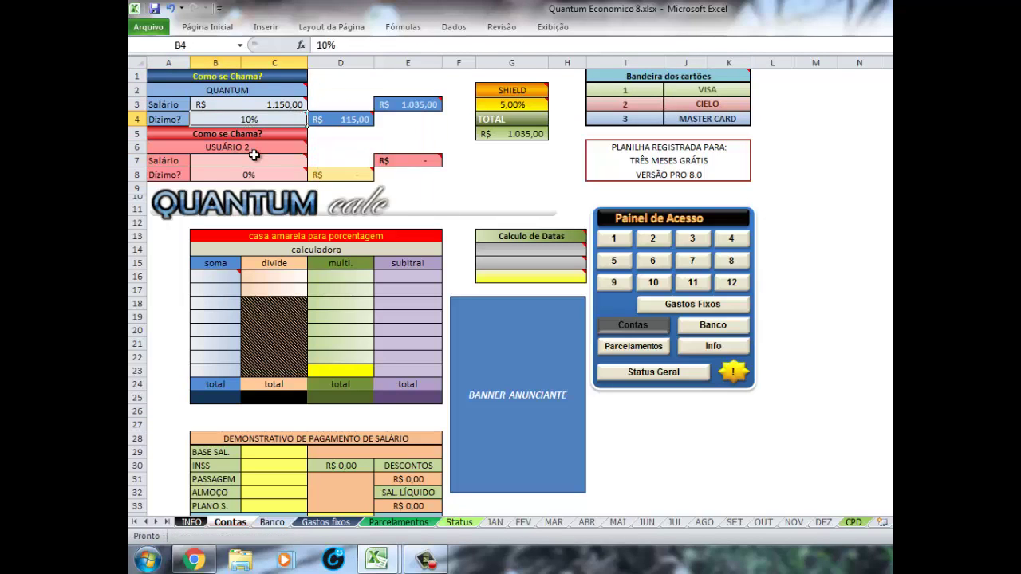
{"action": "left_click", "coordinate": [256, 160]}
{"action": "left_click", "coordinate": [259, 174]}
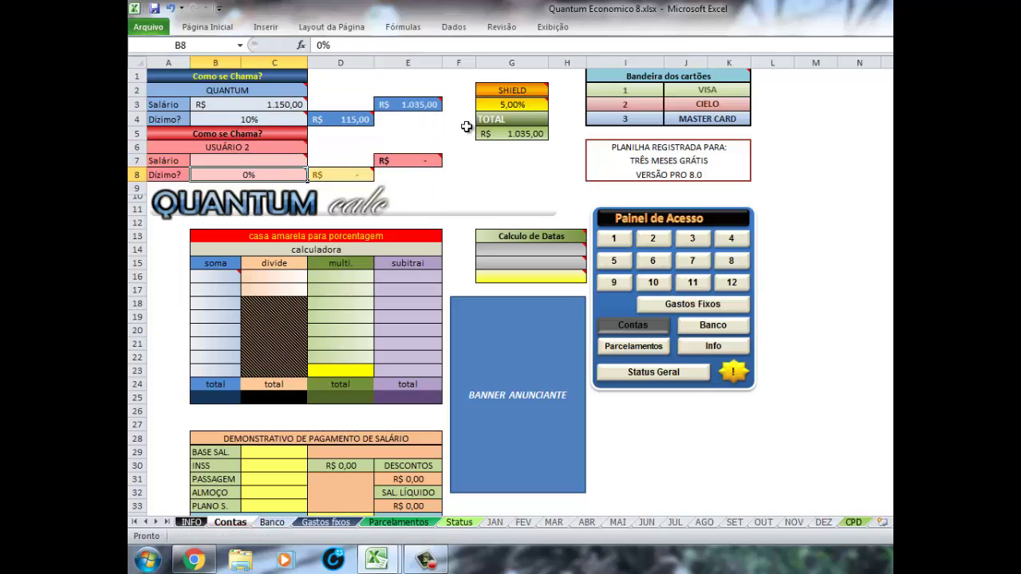
{"action": "left_click", "coordinate": [493, 131]}
{"action": "left_click", "coordinate": [507, 105]}
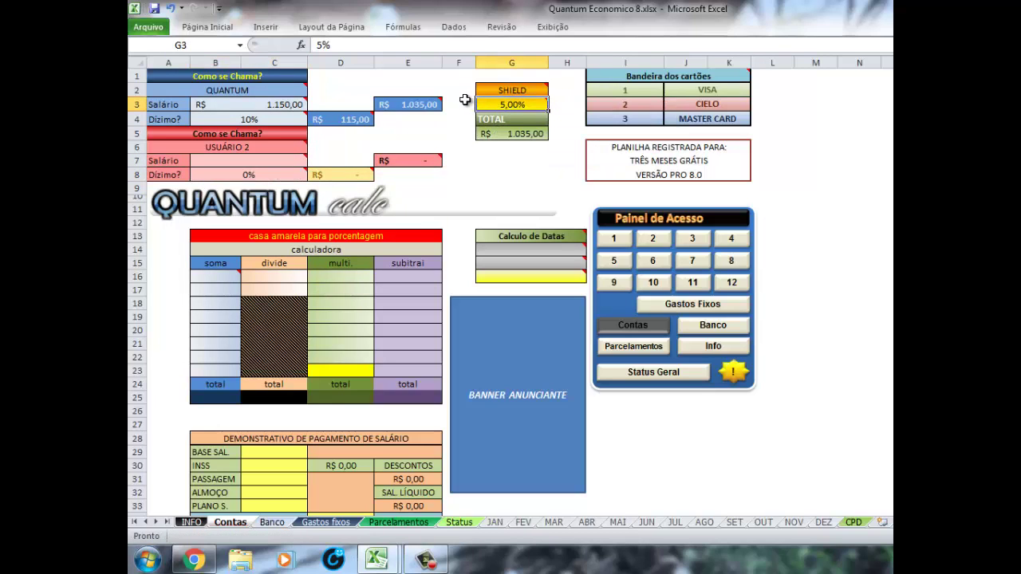
{"action": "mouse_move", "coordinate": [547, 90]}
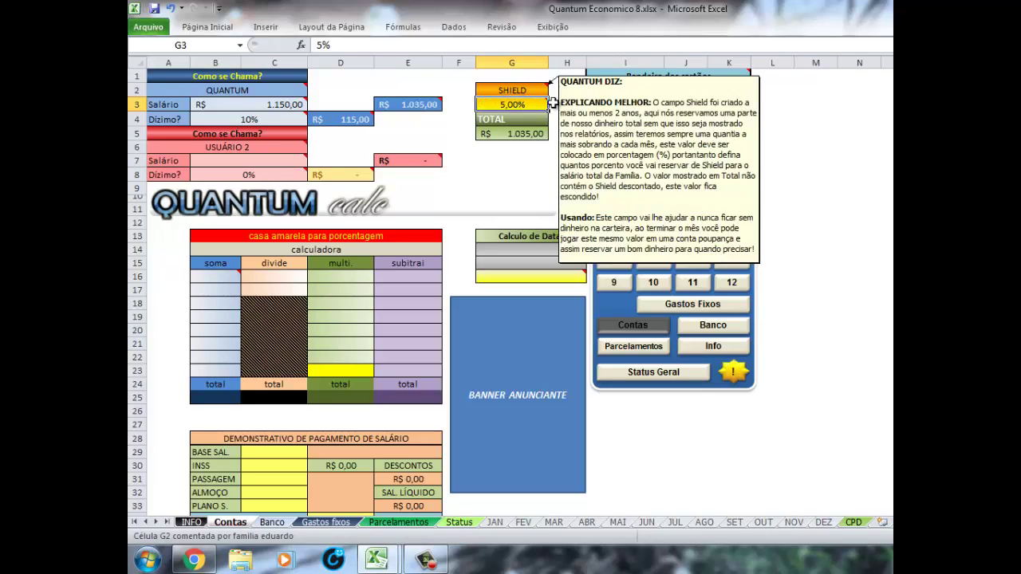
{"action": "left_click", "coordinate": [613, 93]}
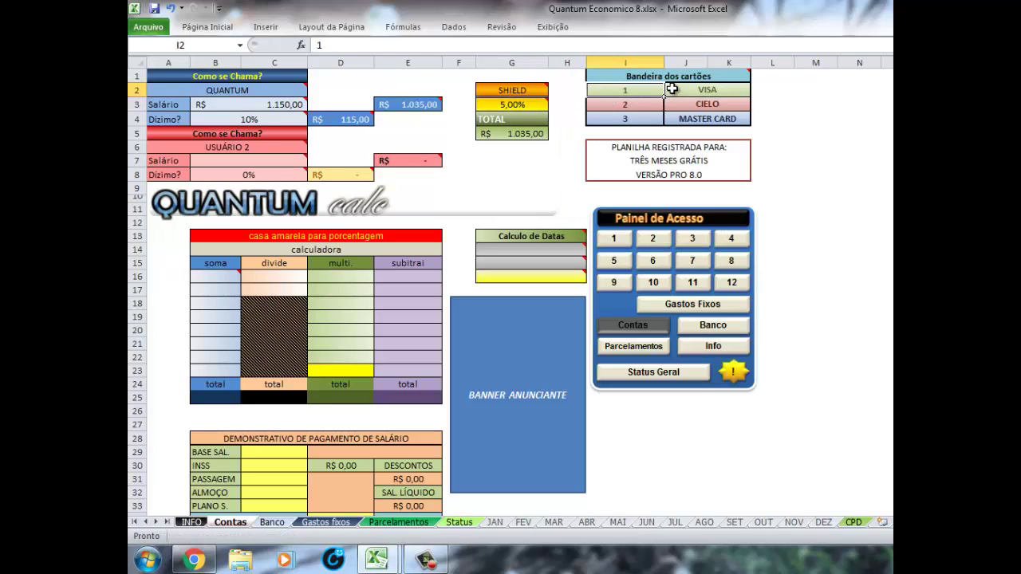
{"action": "left_click", "coordinate": [672, 89]}
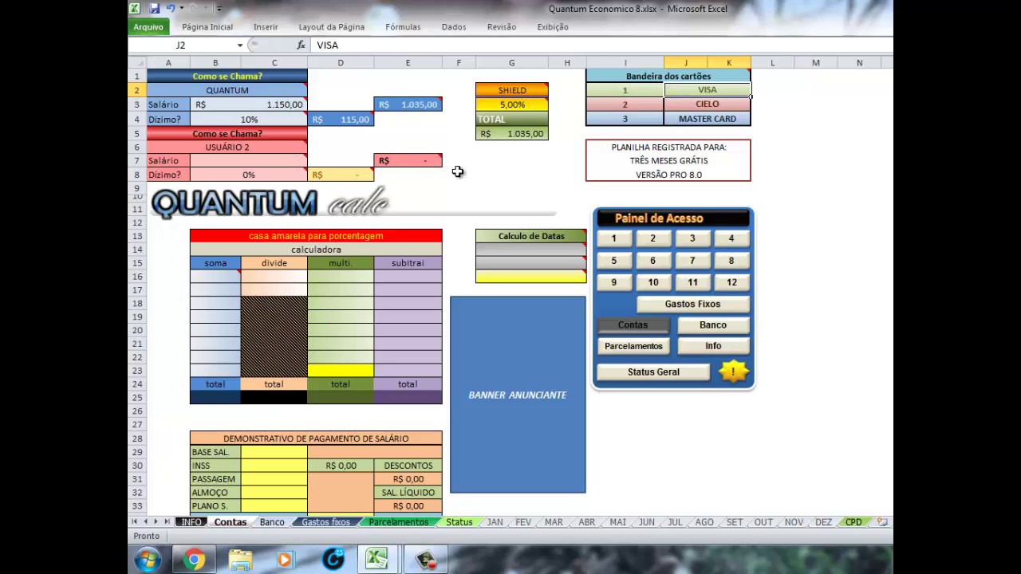
{"action": "left_click", "coordinate": [688, 106]}
{"action": "left_click", "coordinate": [694, 118]}
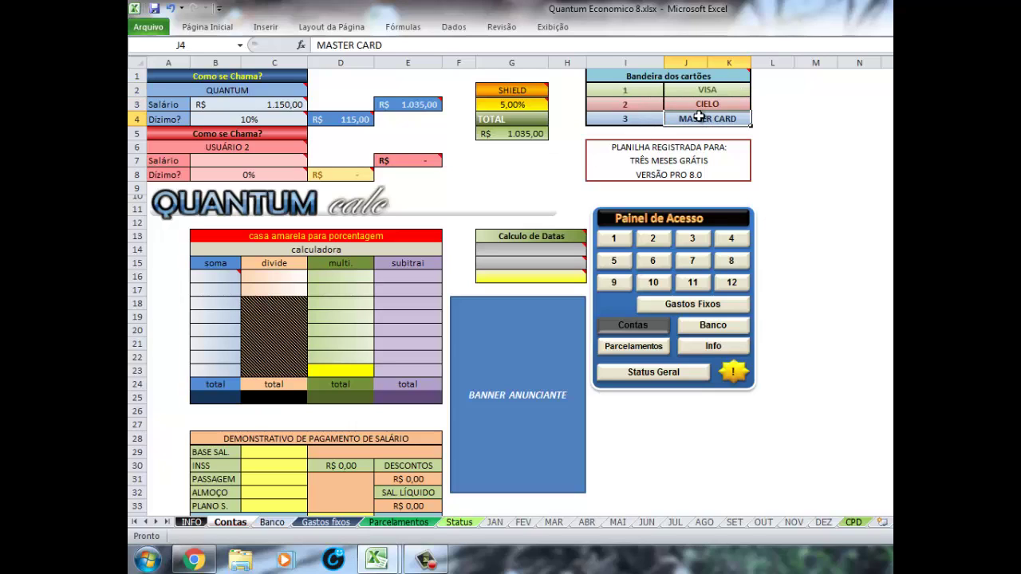
{"action": "left_click", "coordinate": [699, 90]}
{"action": "left_click", "coordinate": [700, 104]}
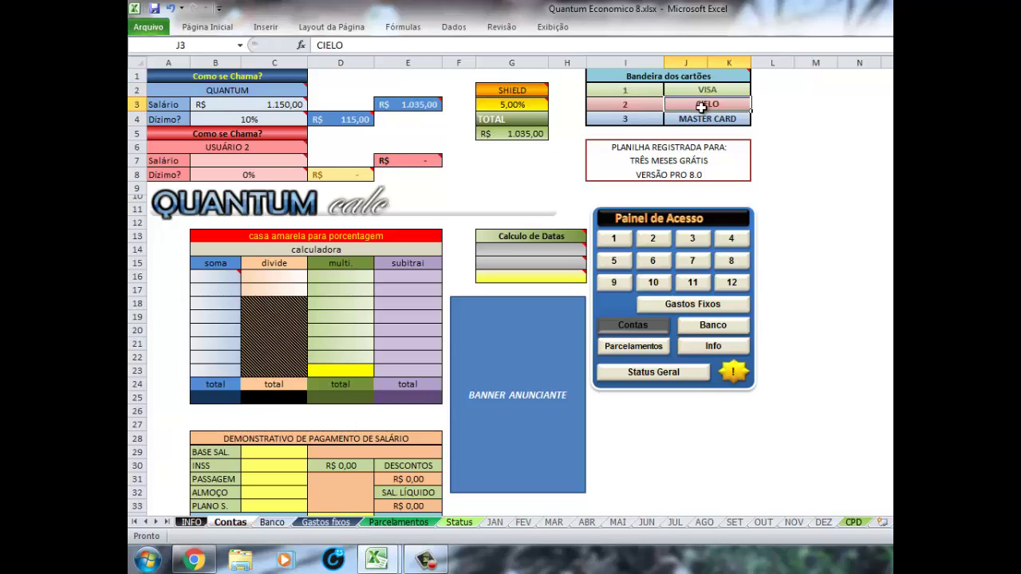
{"action": "left_click", "coordinate": [699, 119]}
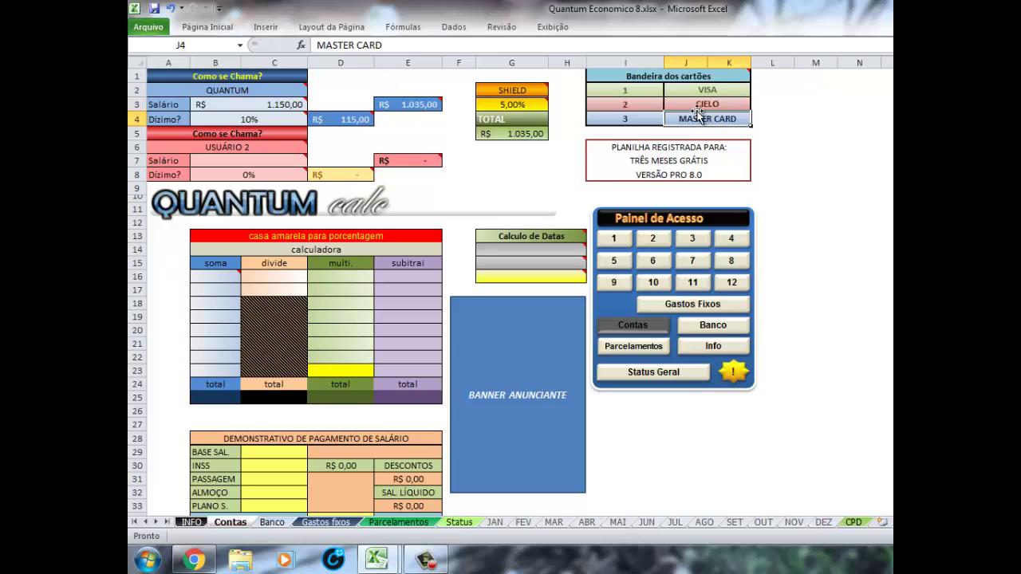
{"action": "left_click", "coordinate": [701, 103]}
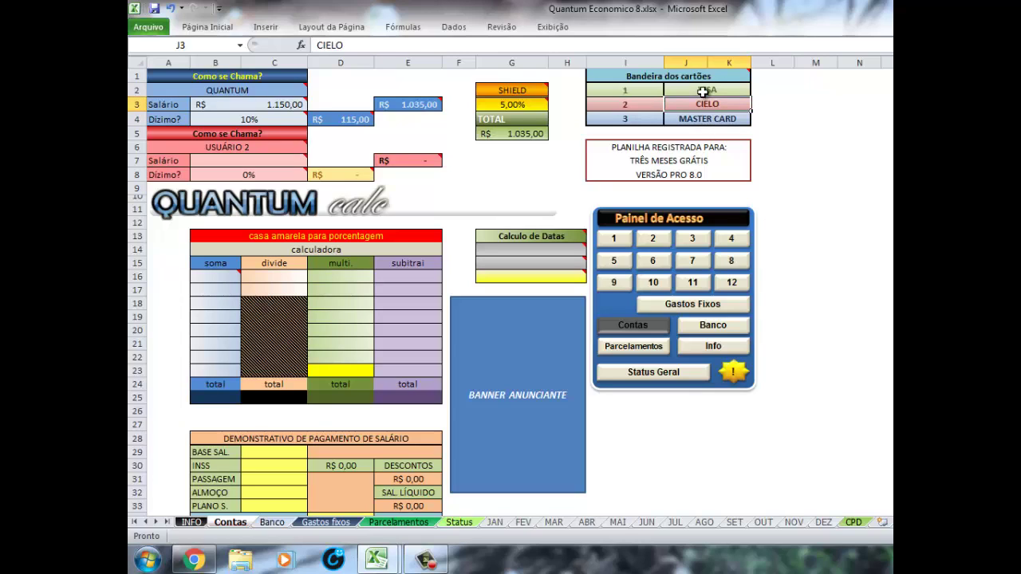
{"action": "left_click", "coordinate": [698, 92]}
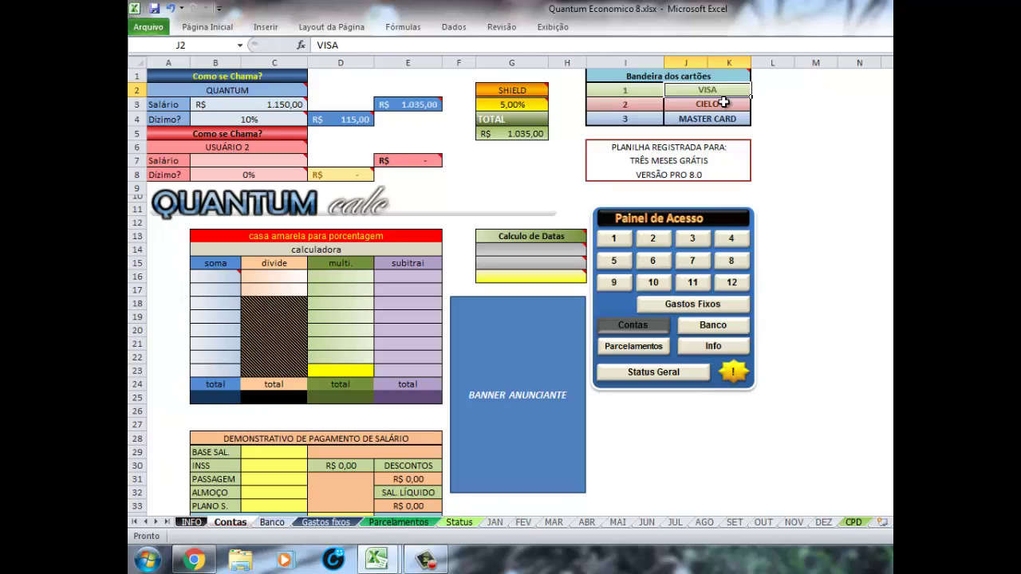
{"action": "key", "text": "Down"}
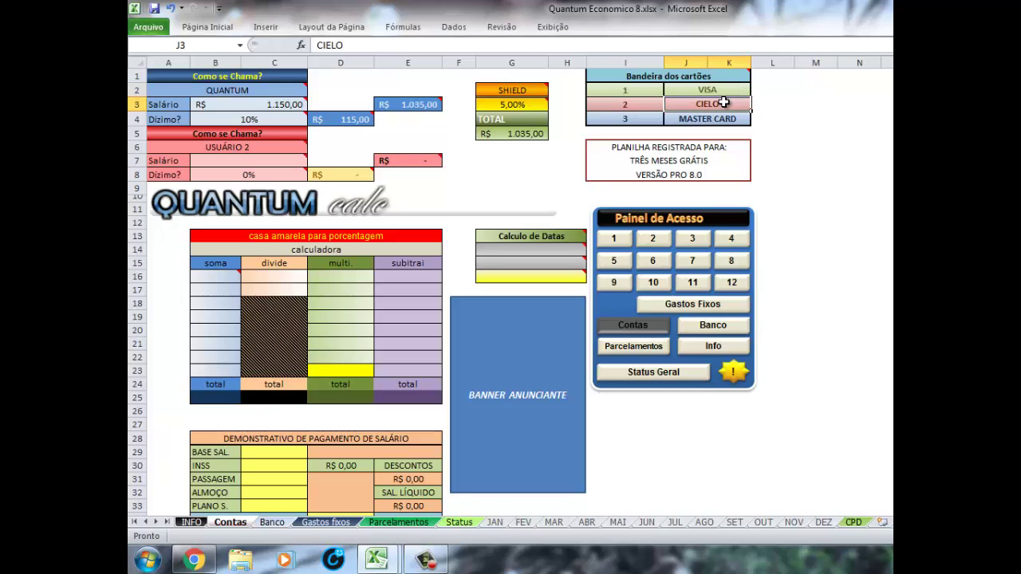
{"action": "key", "text": "Down"}
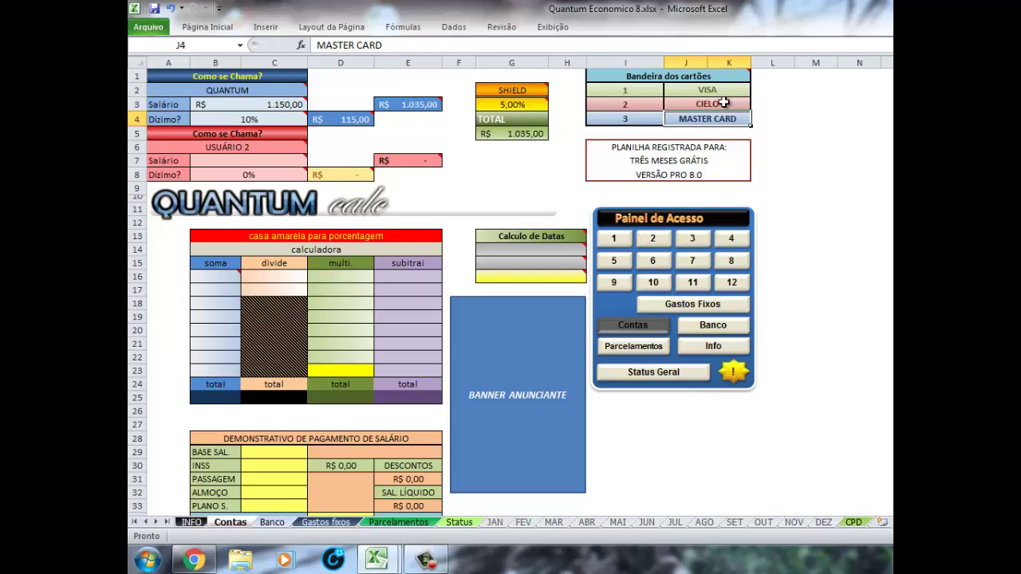
{"action": "mouse_move", "coordinate": [197, 77]}
{"action": "left_mouse_down"}
{"action": "mouse_move", "coordinate": [851, 185]}
{"action": "mouse_move", "coordinate": [759, 184]}
{"action": "left_mouse_up"}
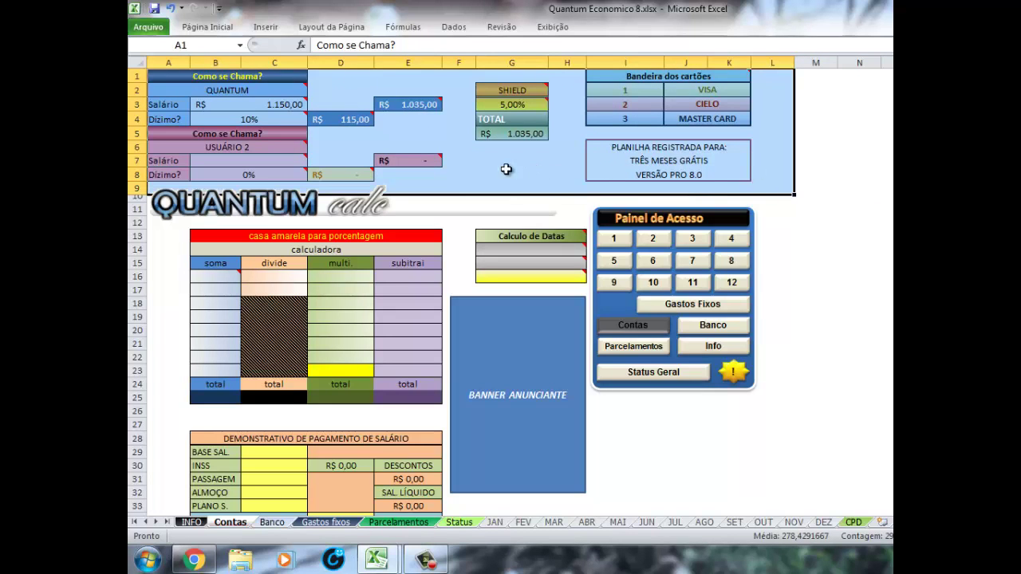
{"action": "left_click", "coordinate": [458, 163]}
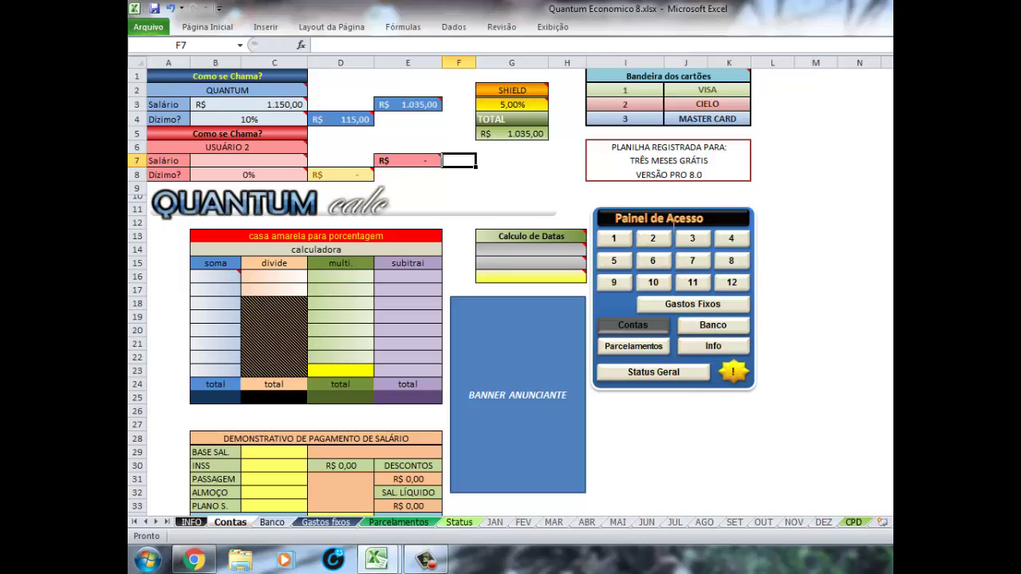
{"action": "left_click", "coordinate": [697, 215]}
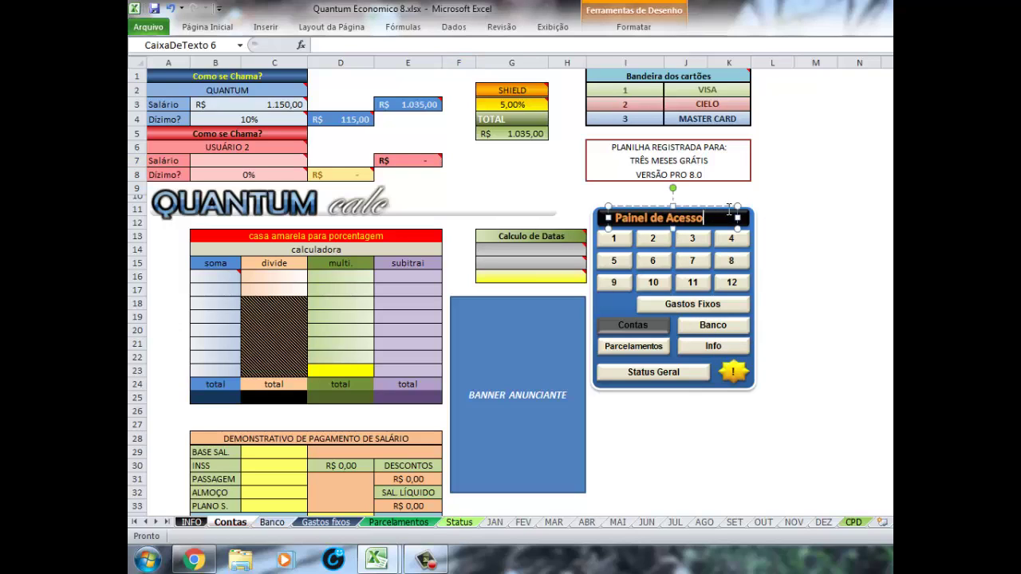
{"action": "left_click", "coordinate": [760, 193]}
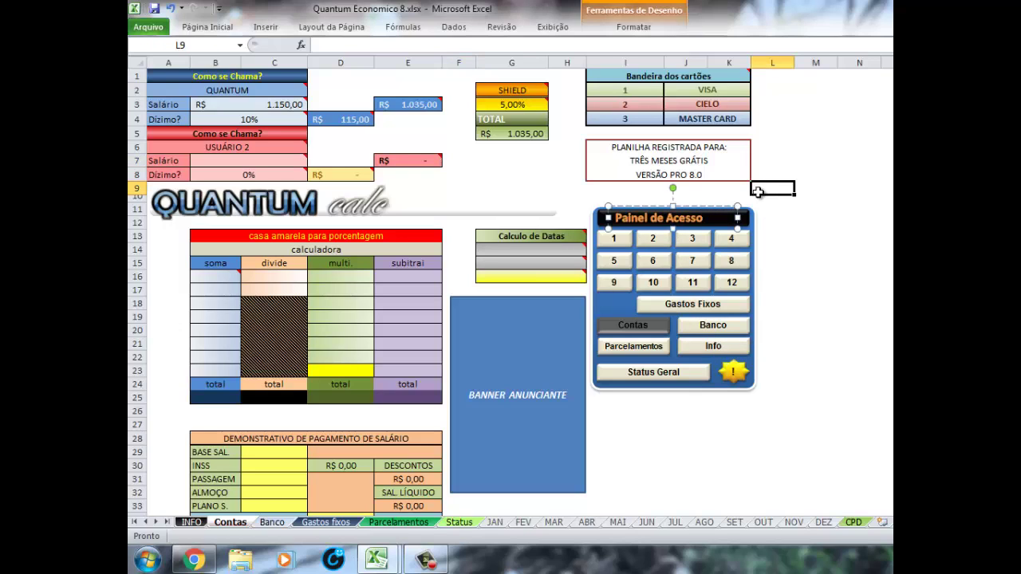
{"action": "left_click", "coordinate": [713, 327]}
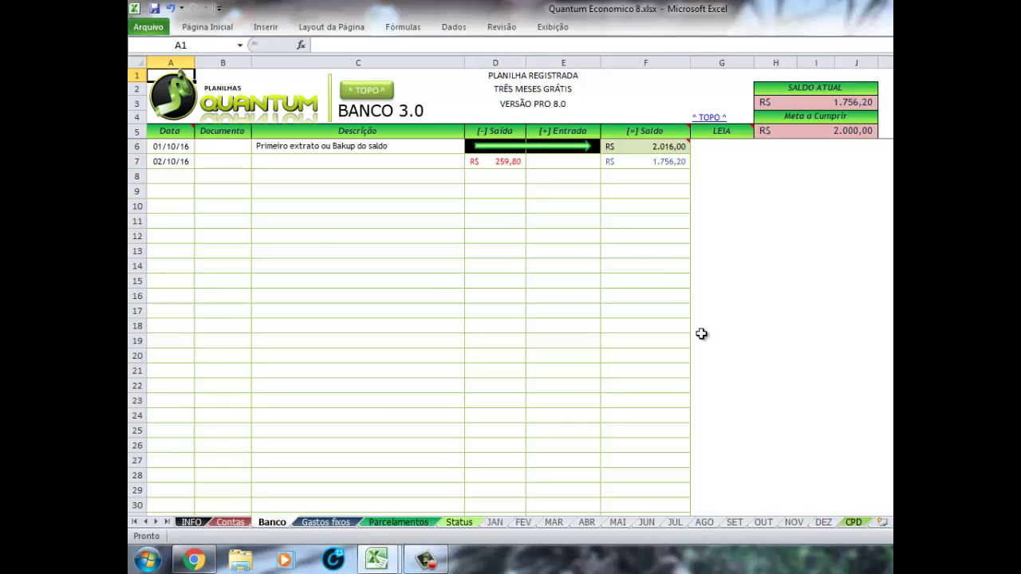
{"action": "left_click", "coordinate": [444, 265]}
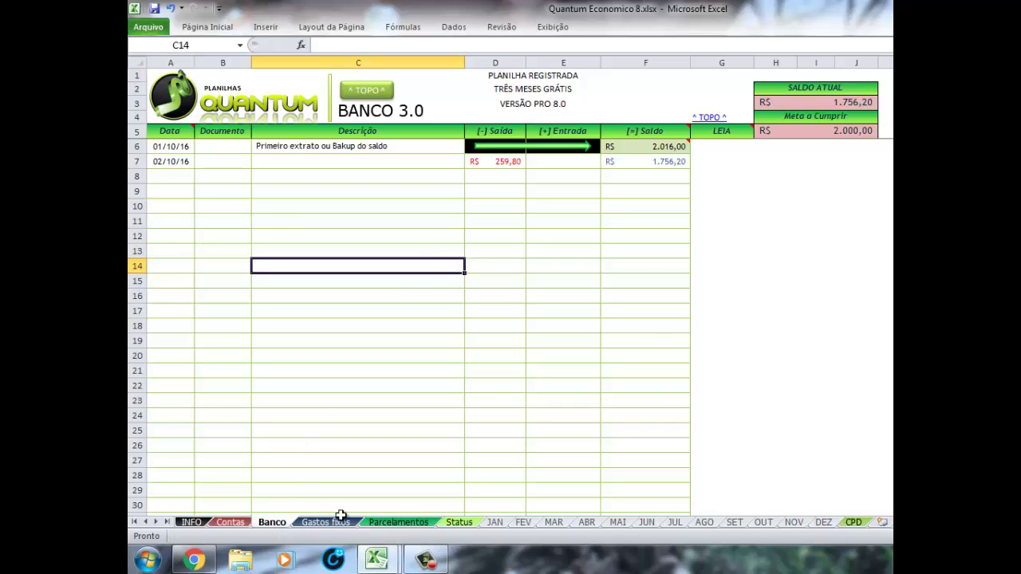
{"action": "left_click", "coordinate": [177, 166]}
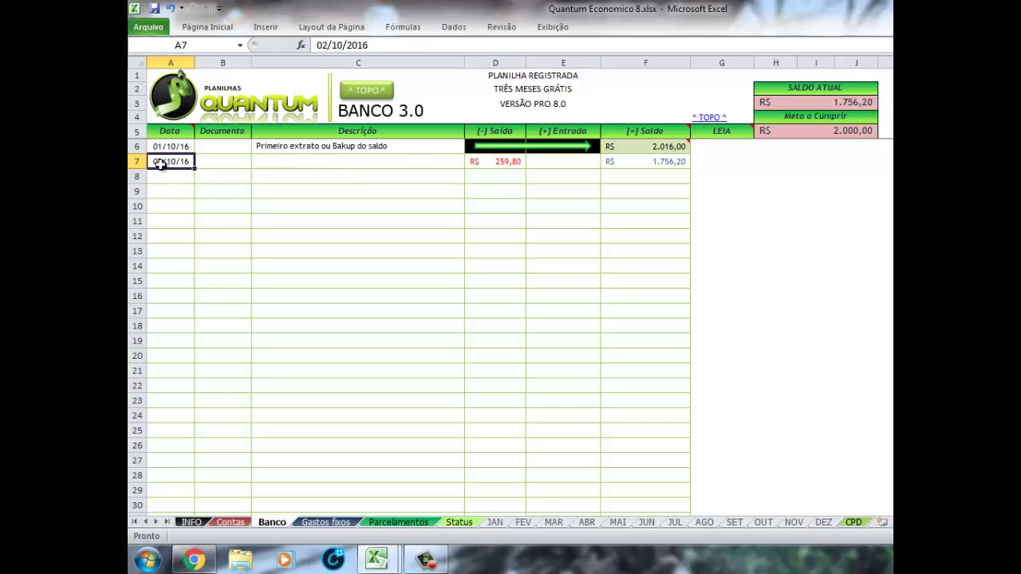
{"action": "left_click_drag", "start_coordinate": [164, 164], "coordinate": [584, 162]}
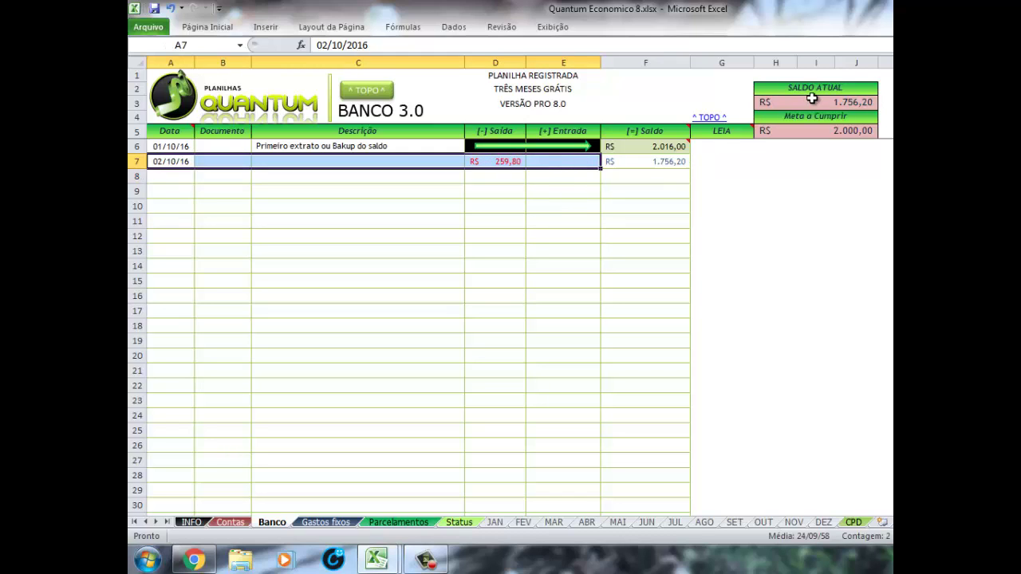
{"action": "left_click_drag", "start_coordinate": [816, 89], "coordinate": [822, 102]}
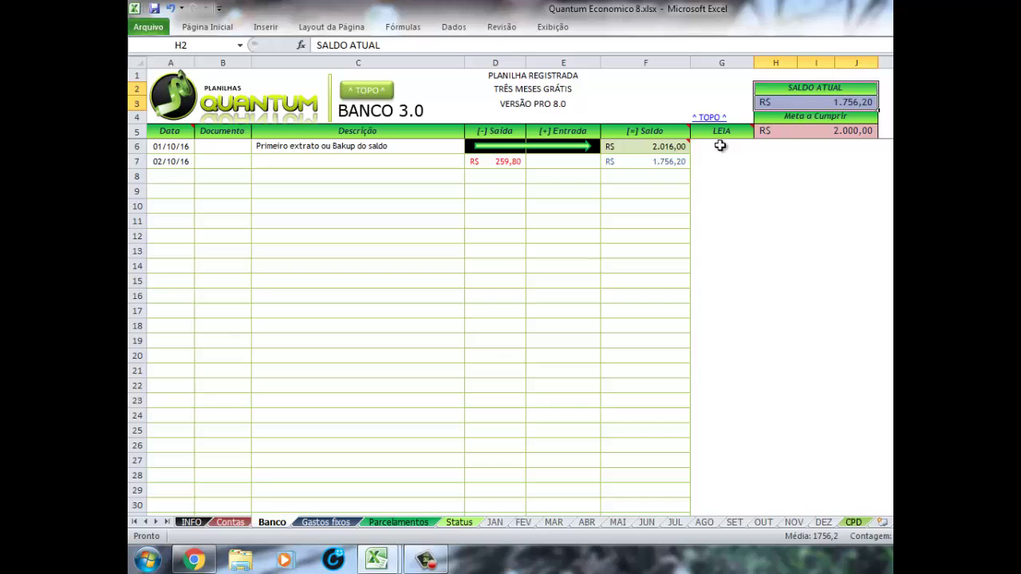
{"action": "left_click", "coordinate": [795, 101]}
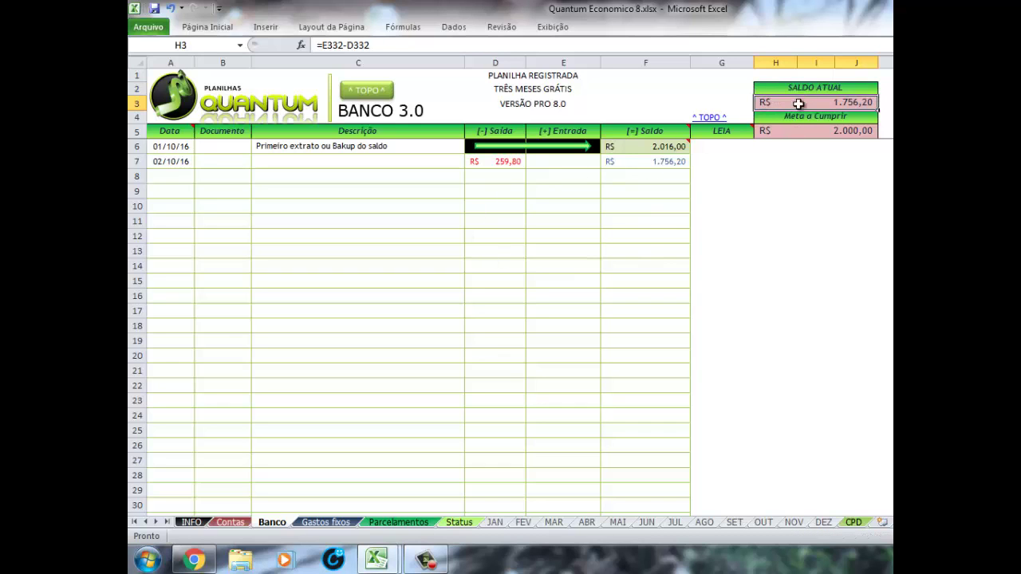
{"action": "left_click", "coordinate": [812, 131]}
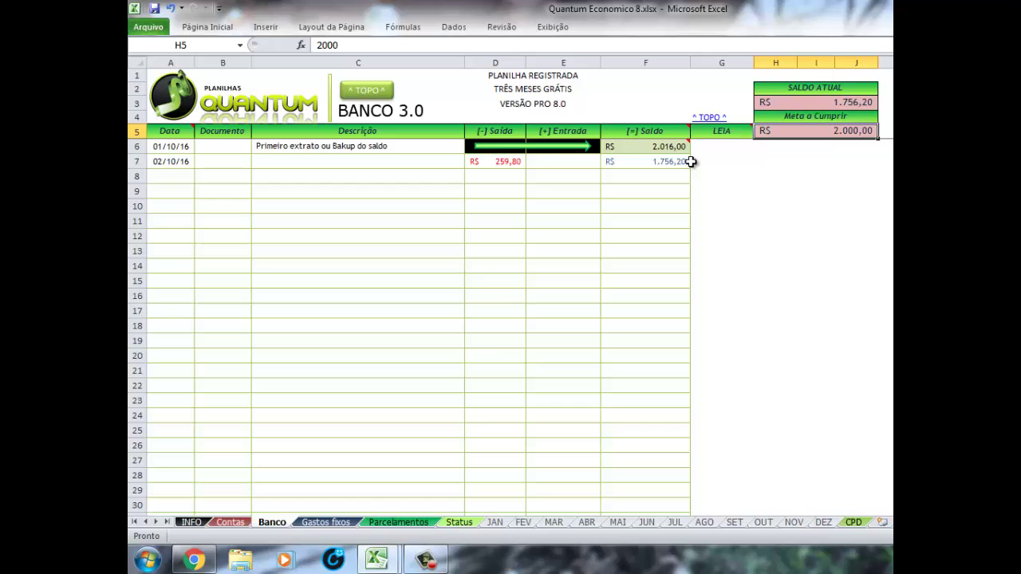
- Clear the second entry's date and 259,80 withdrawal (A7, D7) and the F6 opening balance
{"action": "left_click", "coordinate": [192, 161]}
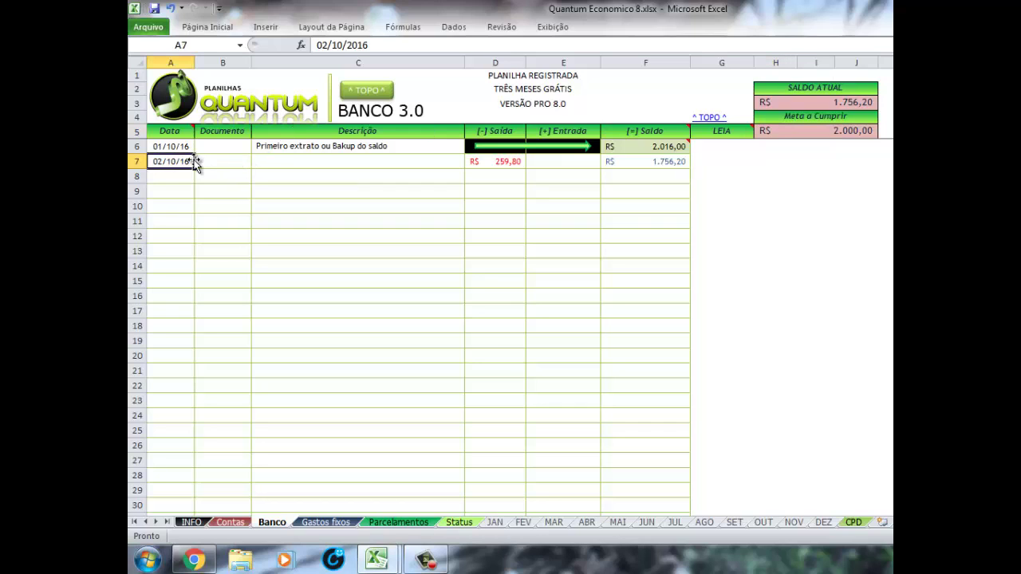
{"action": "key", "text": "Delete"}
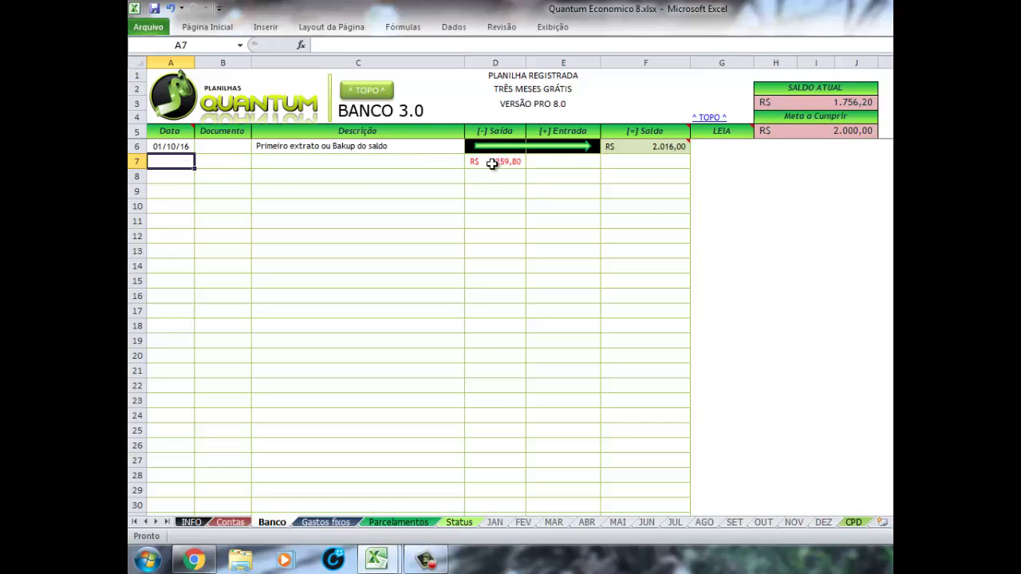
{"action": "left_click", "coordinate": [493, 161]}
{"action": "key", "text": "Delete"}
{"action": "left_click", "coordinate": [177, 146]}
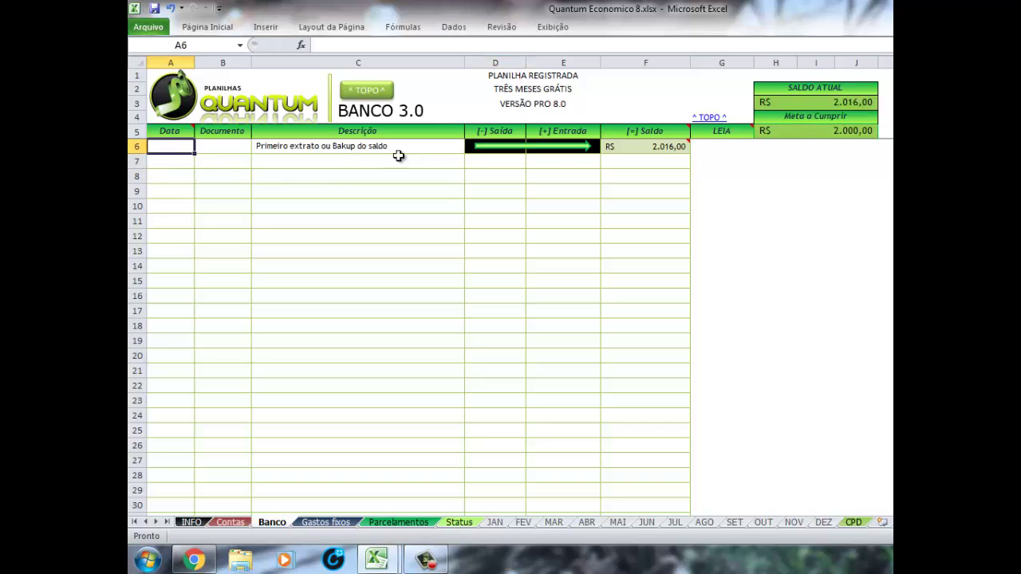
{"action": "left_click", "coordinate": [628, 147]}
{"action": "key", "text": "Delete"}
{"action": "left_click", "coordinate": [427, 186]}
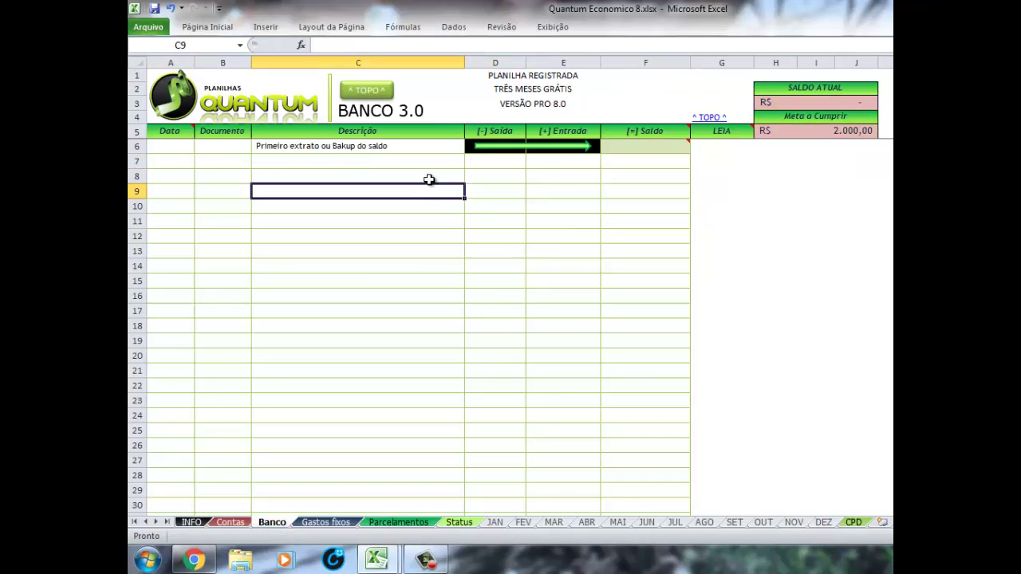
{"action": "left_click", "coordinate": [784, 138]}
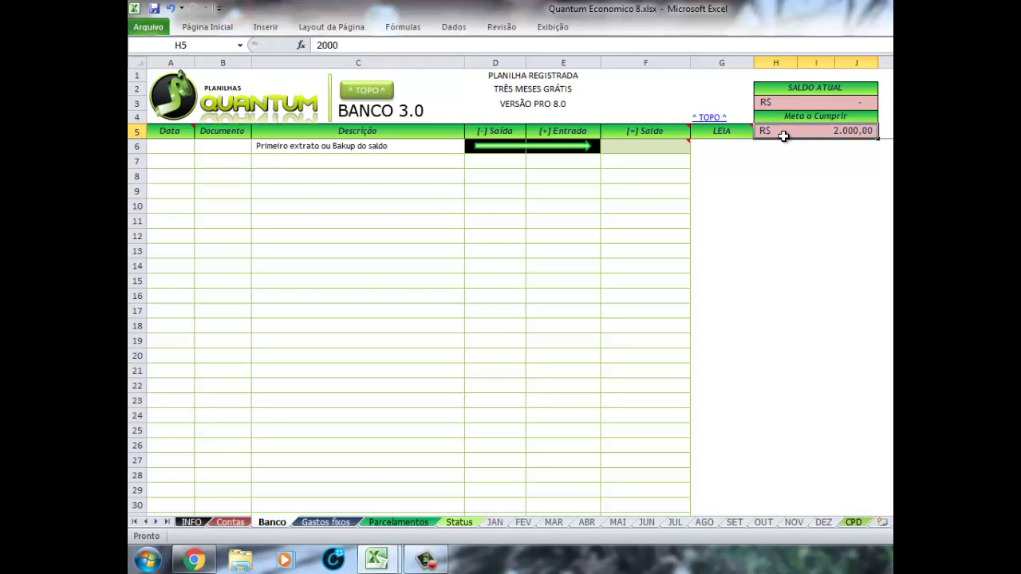
- Date the first Banco row 02/10/16 by entering 2/10 in A6
{"action": "left_click", "coordinate": [172, 150]}
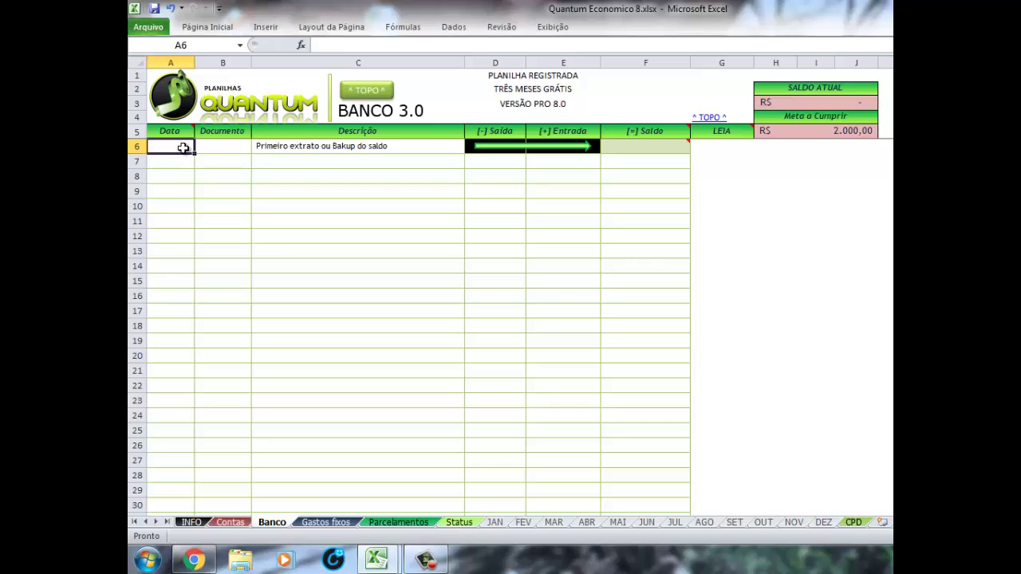
{"action": "type", "text": "2/"}
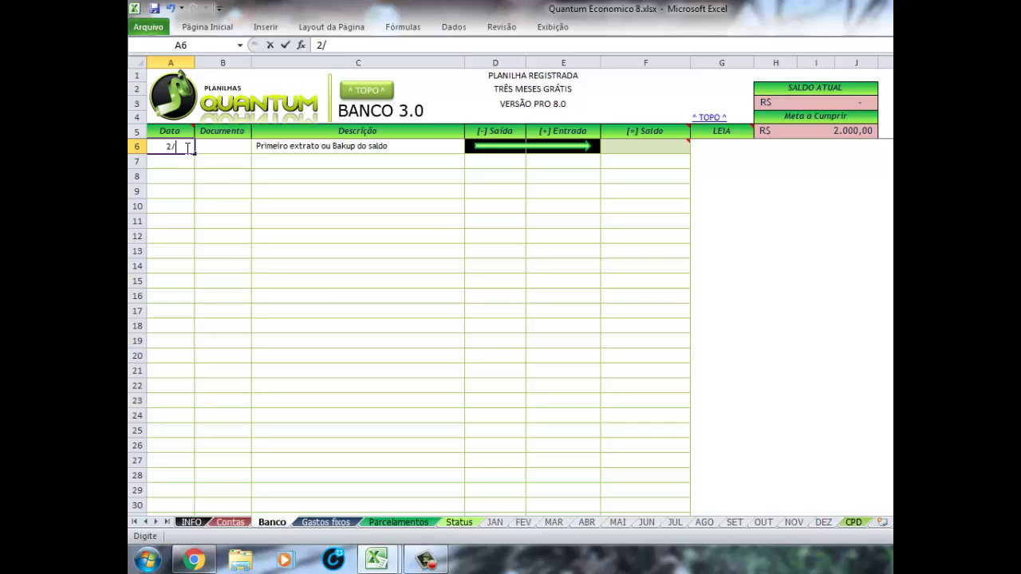
{"action": "type", "text": "10"}
{"action": "key", "text": "Tab"}
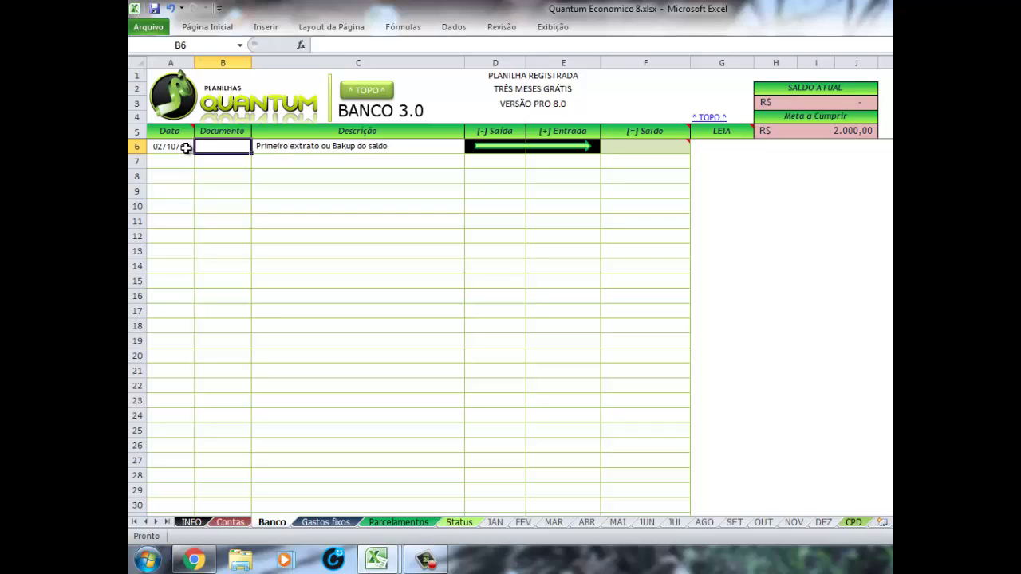
{"action": "key", "text": "Tab"}
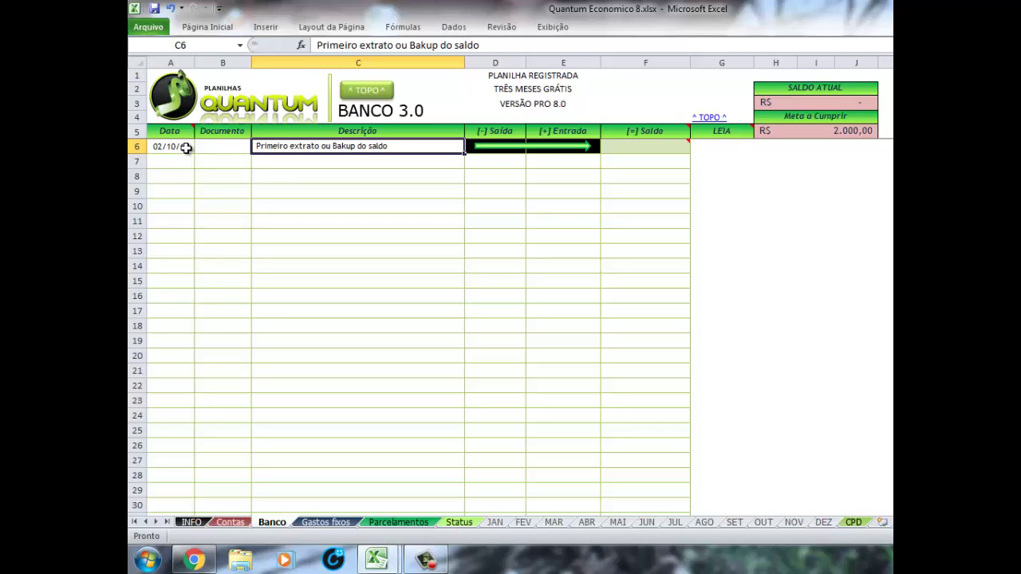
{"action": "key", "text": "shift+Tab"}
{"action": "key", "text": "Tab"}
{"action": "key", "text": "Right"}
{"action": "key", "text": "Right"}
{"action": "key", "text": "Left"}
{"action": "key", "text": "Left"}
- Enter 523 as the opening balance in F6
{"action": "left_click", "coordinate": [627, 147]}
{"action": "mouse_move", "coordinate": [643, 147]}
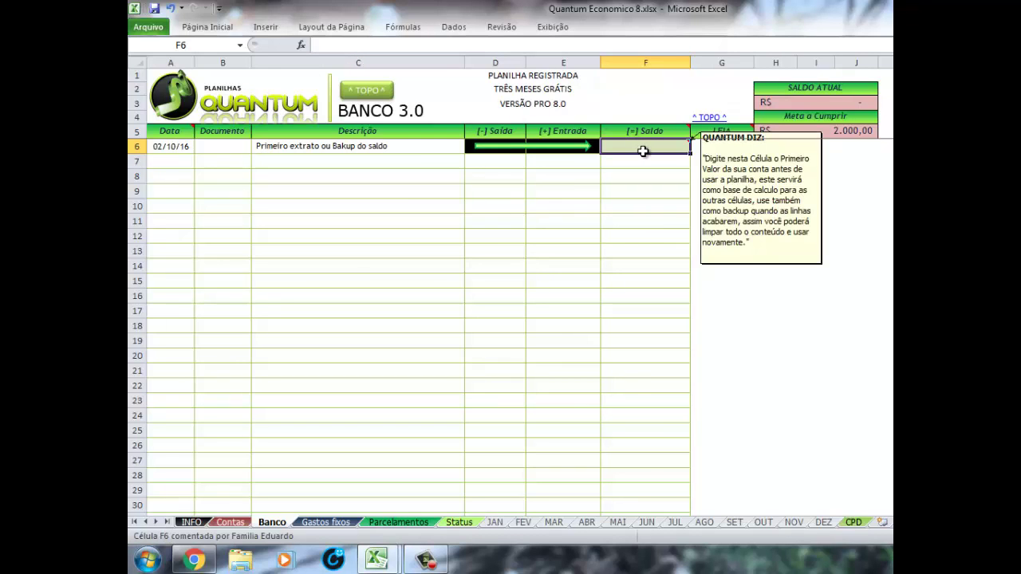
{"action": "type", "text": "5"}
{"action": "type", "text": "23"}
{"action": "key", "text": "Return"}
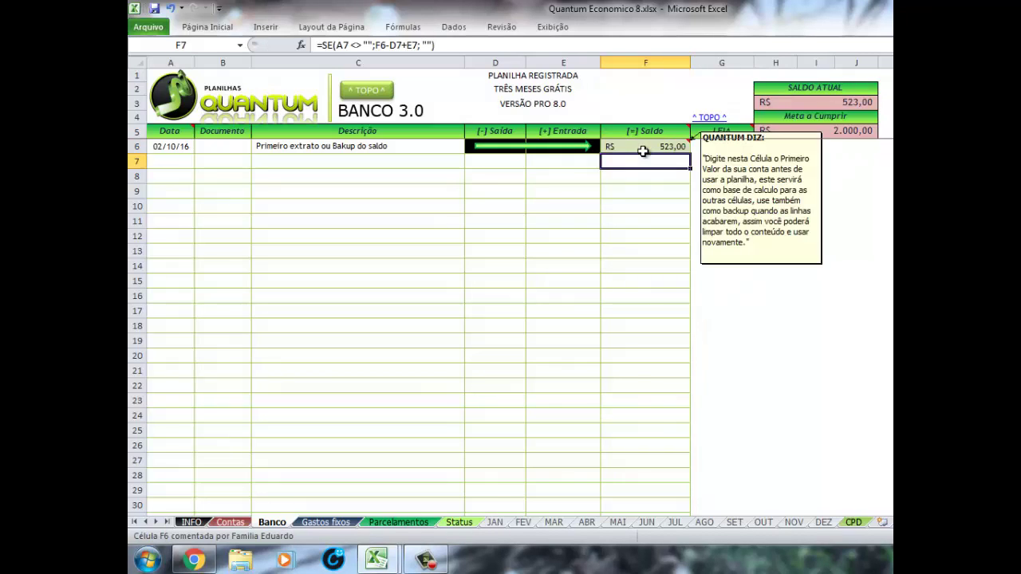
{"action": "key", "text": "Left"}
{"action": "key", "text": "Left"}
{"action": "key", "text": "Left"}
{"action": "key", "text": "Right"}
{"action": "key", "text": "Right"}
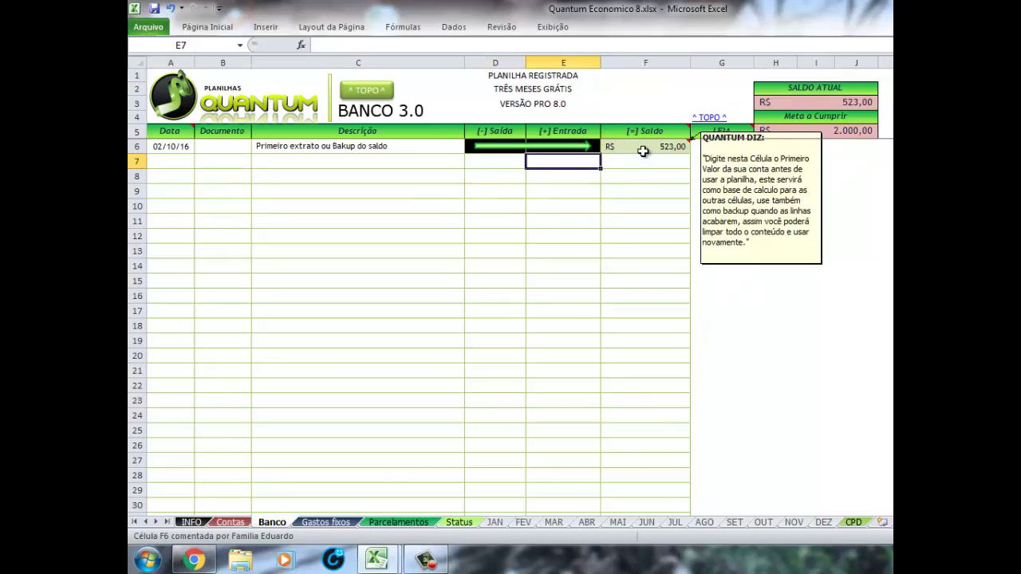
- Verify the current balance reads R$ 523,00 against the R$ 2.000,00 goal
{"action": "left_click", "coordinate": [649, 149]}
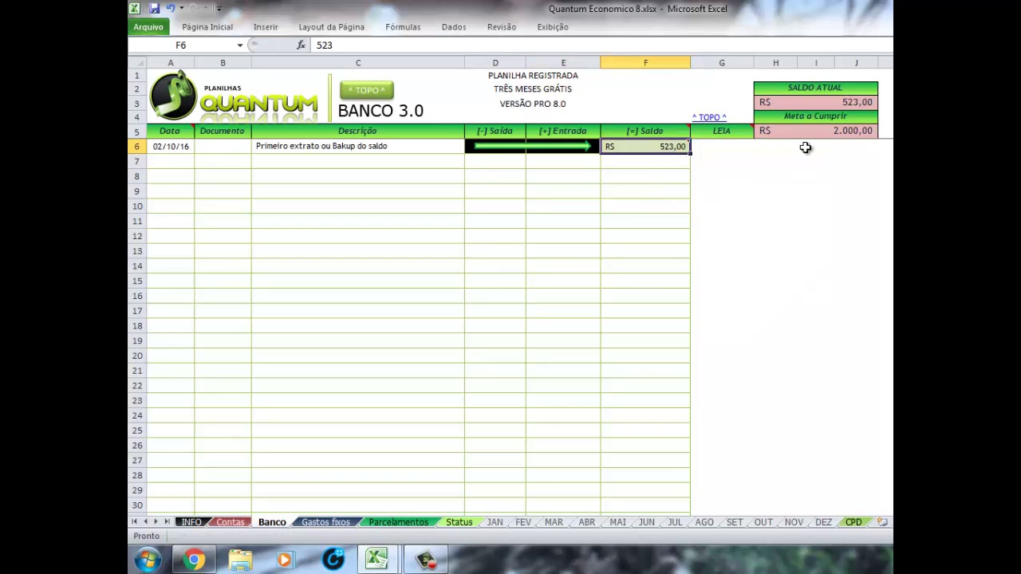
{"action": "left_click", "coordinate": [836, 108]}
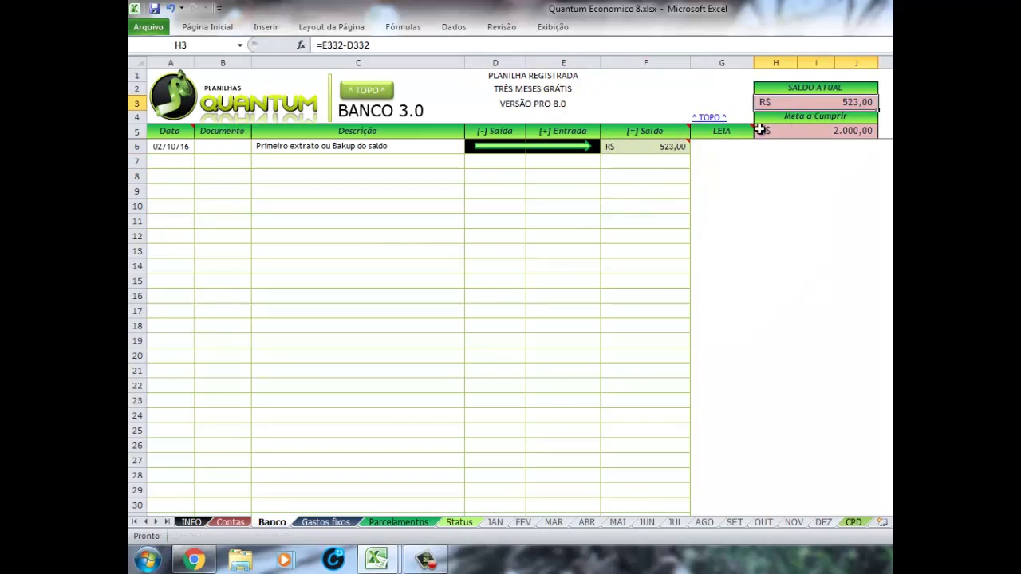
{"action": "left_click", "coordinate": [670, 146]}
{"action": "left_click", "coordinate": [786, 107]}
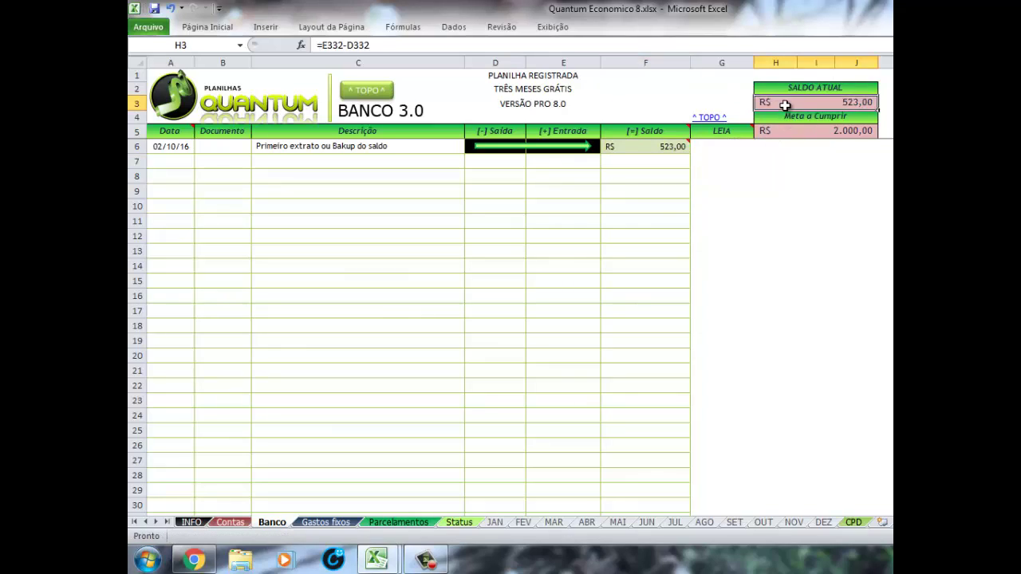
{"action": "left_click", "coordinate": [828, 136]}
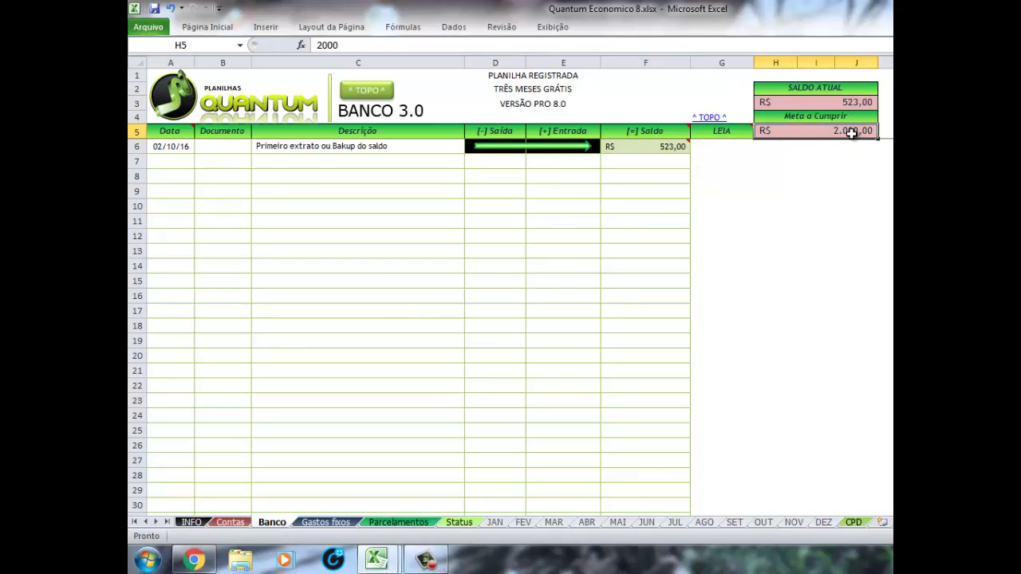
{"action": "left_click", "coordinate": [829, 103]}
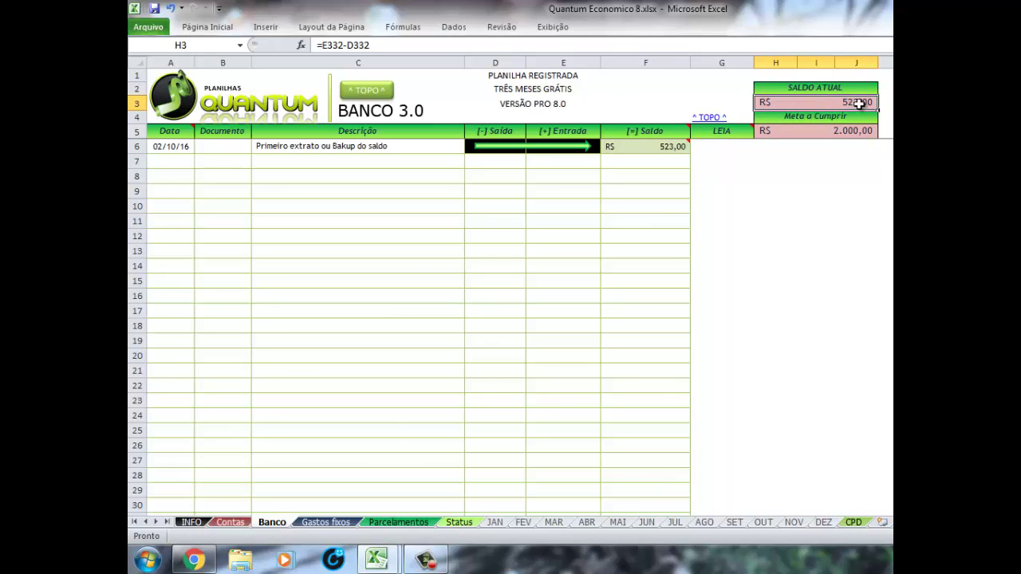
{"action": "left_click", "coordinate": [183, 163]}
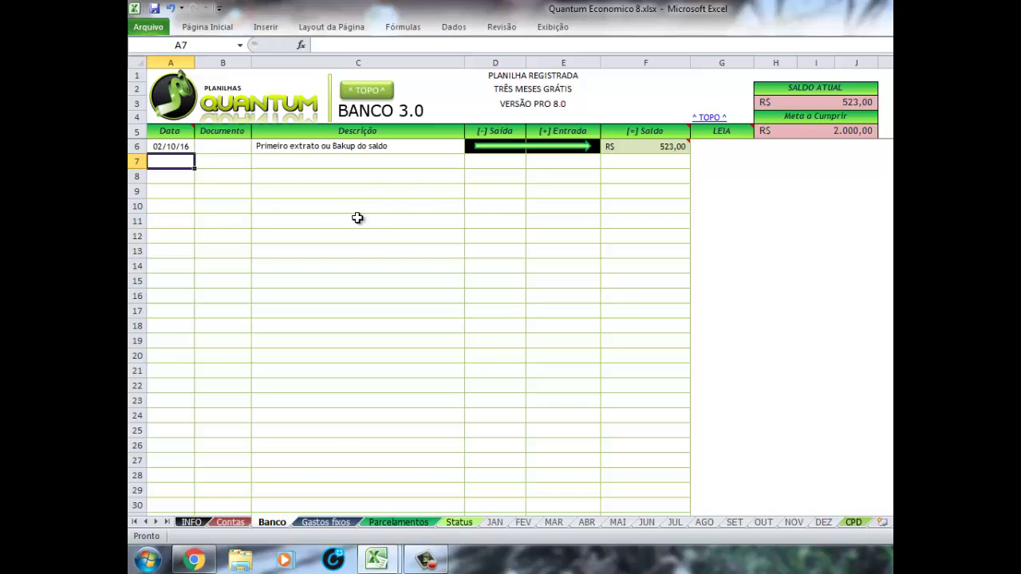
{"action": "scroll", "coordinate": [367, 222], "scroll_direction": "down", "scroll_amount": 2}
{"action": "scroll", "coordinate": [373, 225], "scroll_direction": "up", "scroll_amount": 2}
- In row 7, enter date 05/10 and description SALÁRIO SETEMBRO
{"action": "type", "text": "05/"}
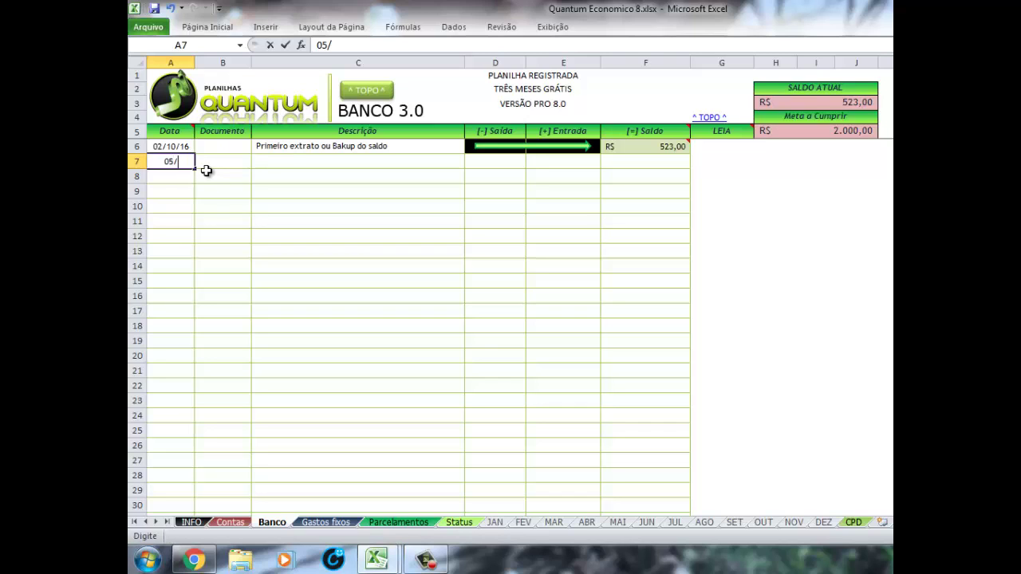
{"action": "type", "text": "10"}
{"action": "key", "text": "Tab"}
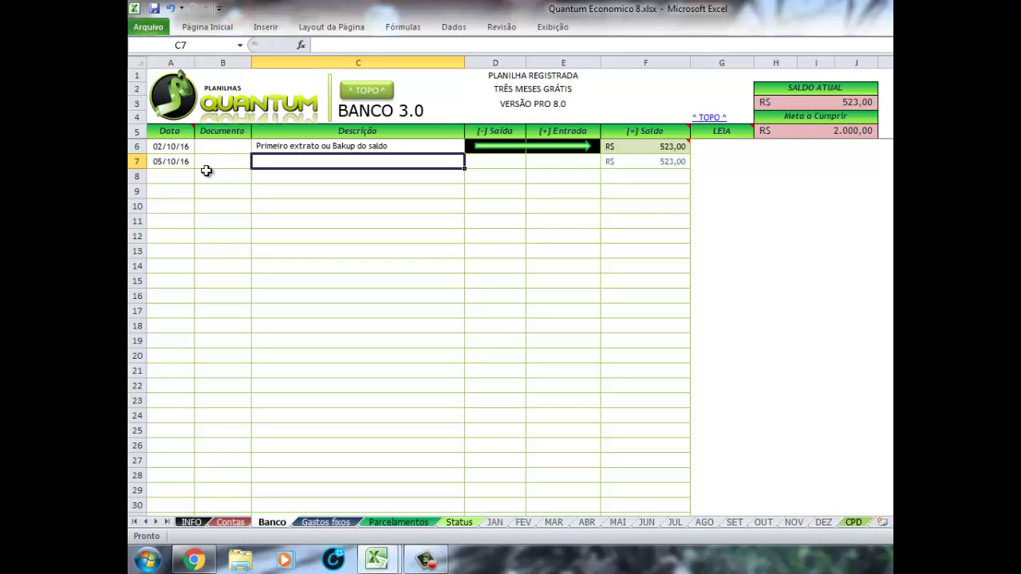
{"action": "type", "text": "SALA"}
{"action": "key", "text": "BackSpace"}
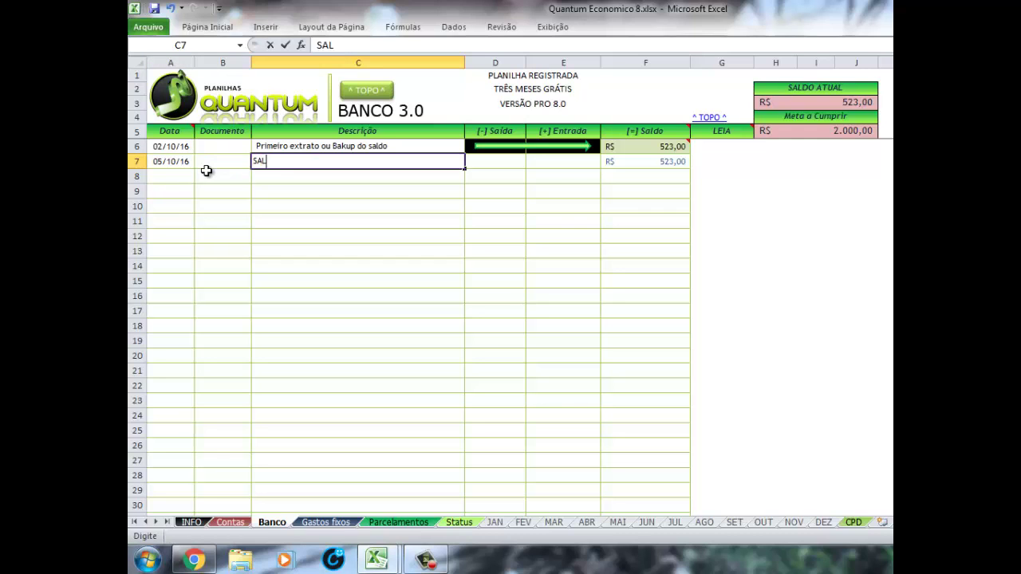
{"action": "type", "text": "ÁRIO"}
{"action": "type", "text": " OUT"}
{"action": "key", "text": "BackSpace"}
{"action": "key", "text": "BackSpace"}
{"action": "key", "text": "BackSpace"}
{"action": "type", "text": "SETEMBRO"}
{"action": "key", "text": "Tab"}
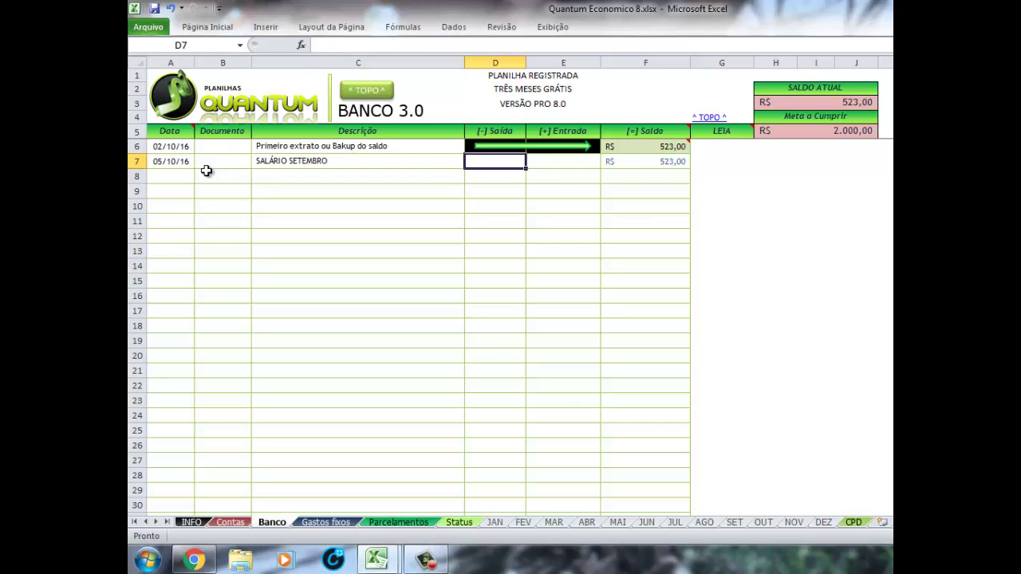
- Enter 1500 in row 7's [+] Entrada column
{"action": "key", "text": "Tab"}
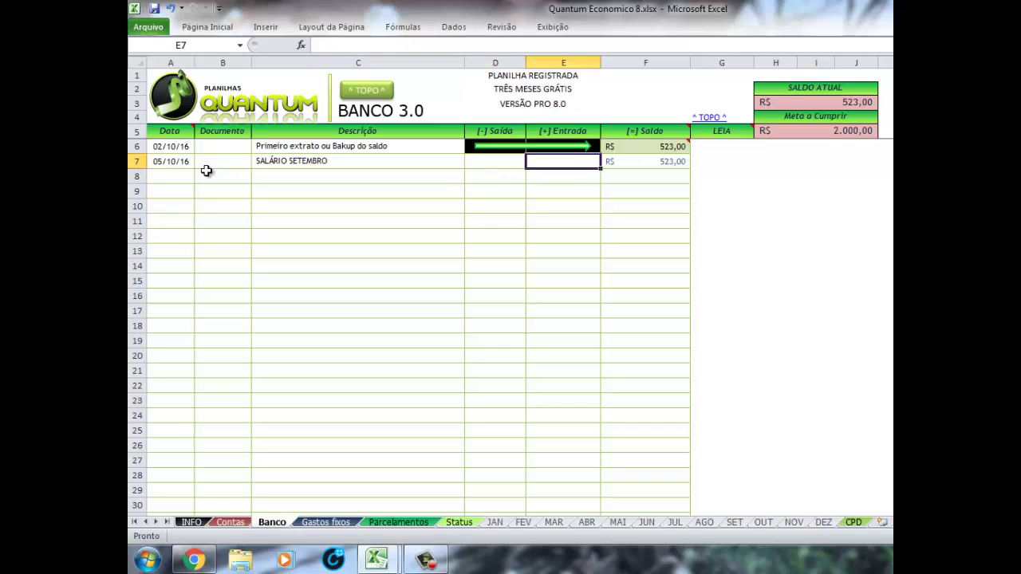
{"action": "type", "text": "1500"}
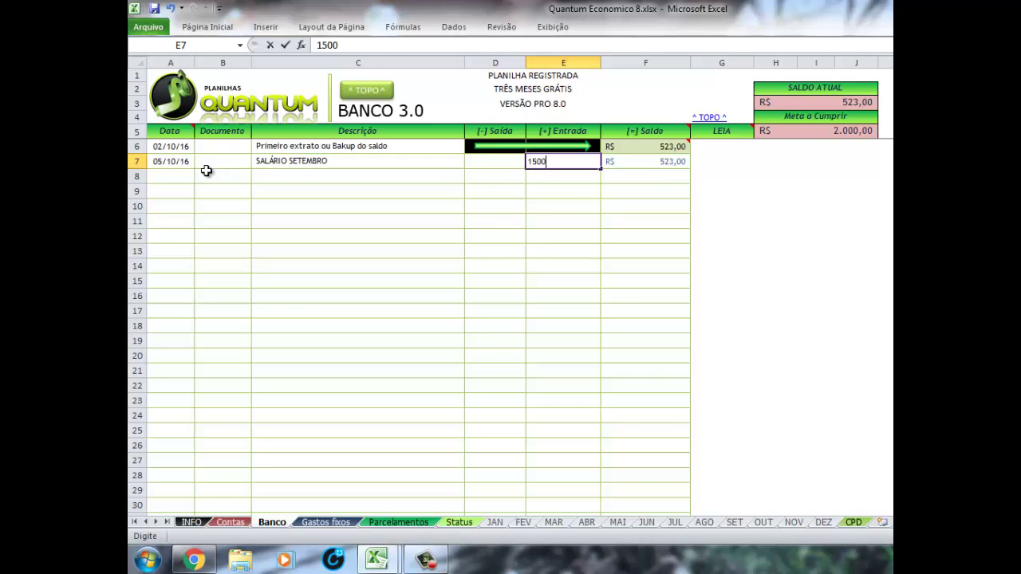
{"action": "key", "text": "Return"}
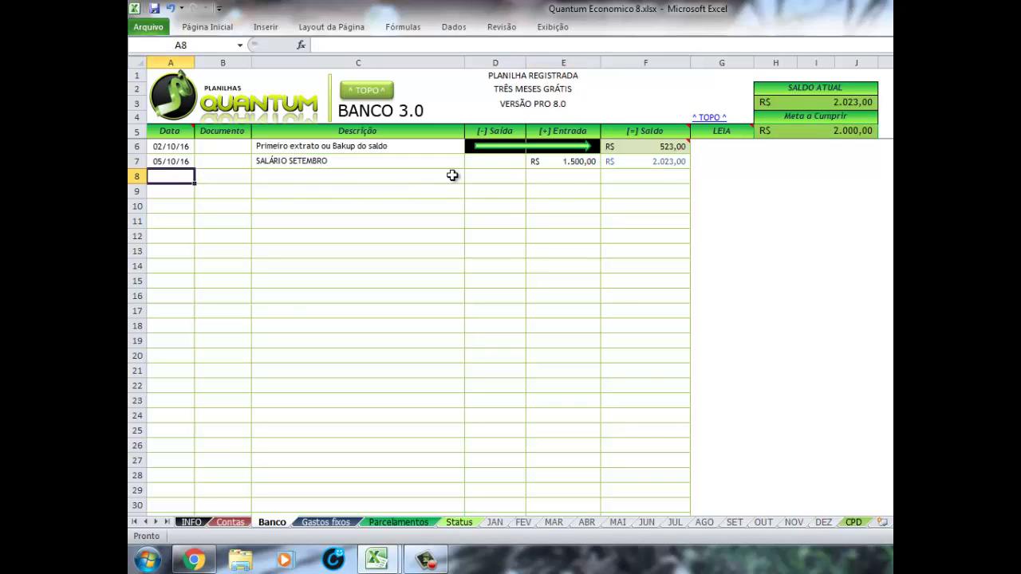
{"action": "left_click", "coordinate": [544, 163]}
{"action": "left_click", "coordinate": [557, 134]}
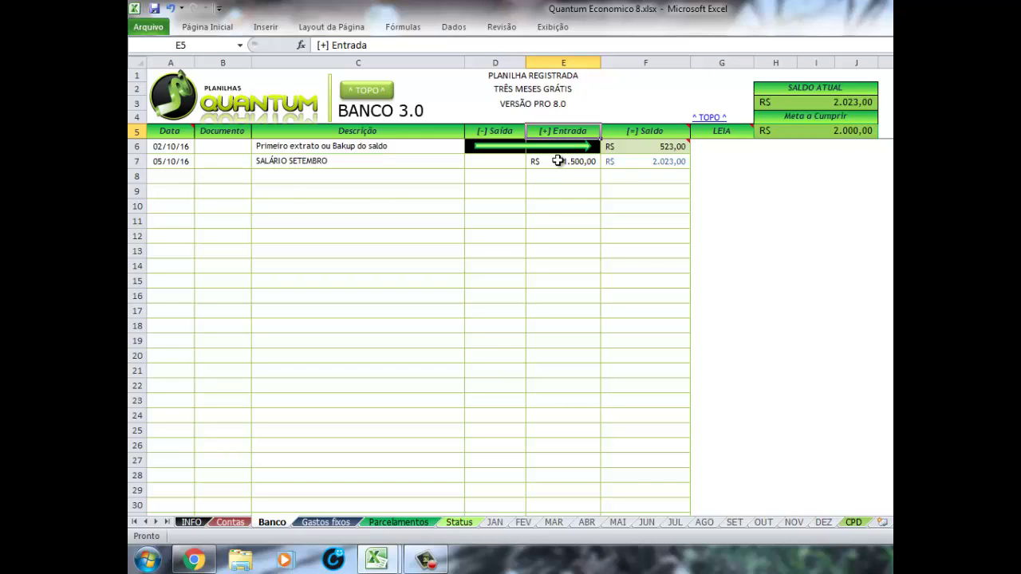
{"action": "left_click", "coordinate": [558, 161]}
{"action": "left_click", "coordinate": [627, 162]}
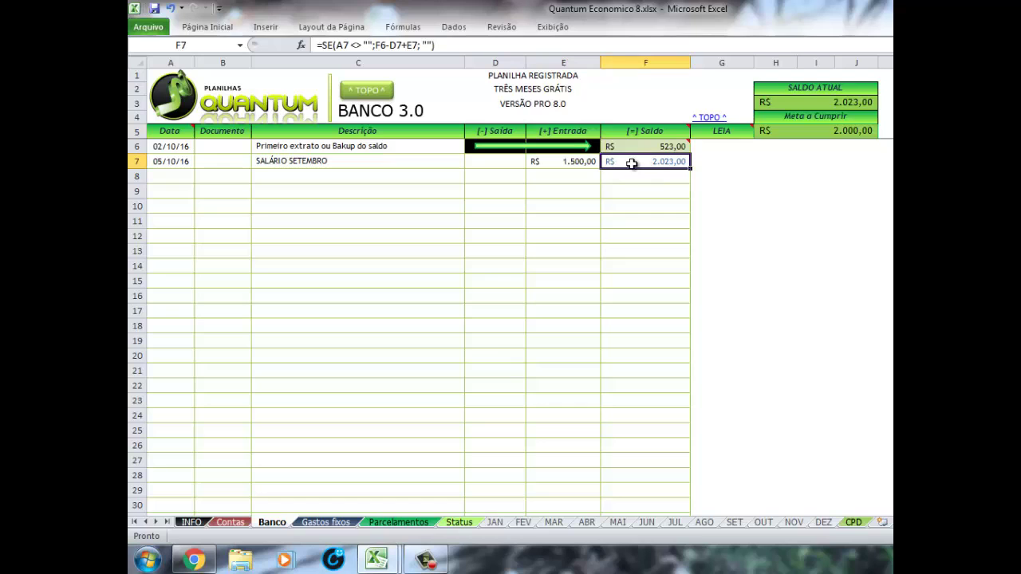
{"action": "left_click", "coordinate": [587, 162]}
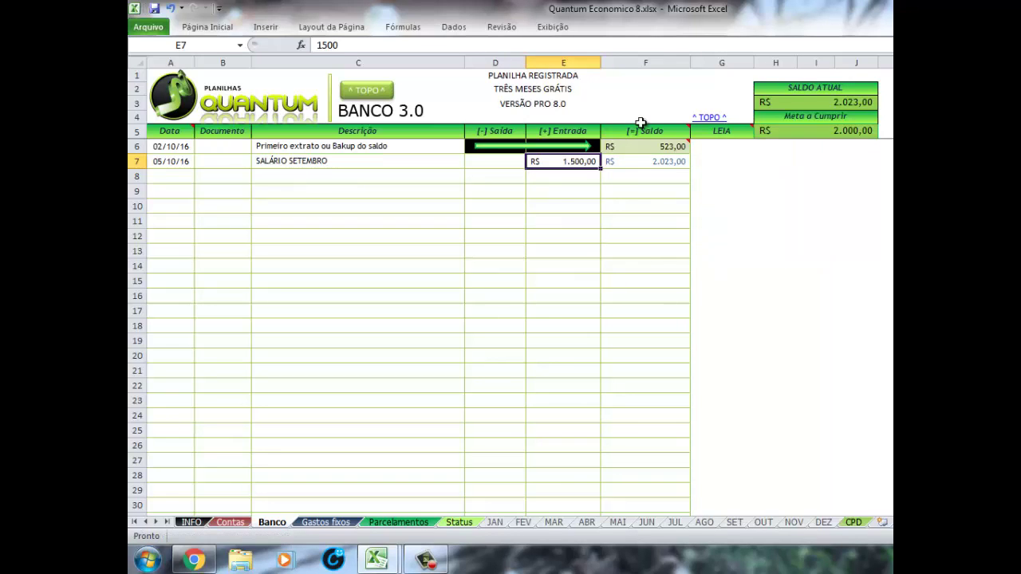
{"action": "left_click", "coordinate": [627, 148]}
{"action": "mouse_move", "coordinate": [646, 146]}
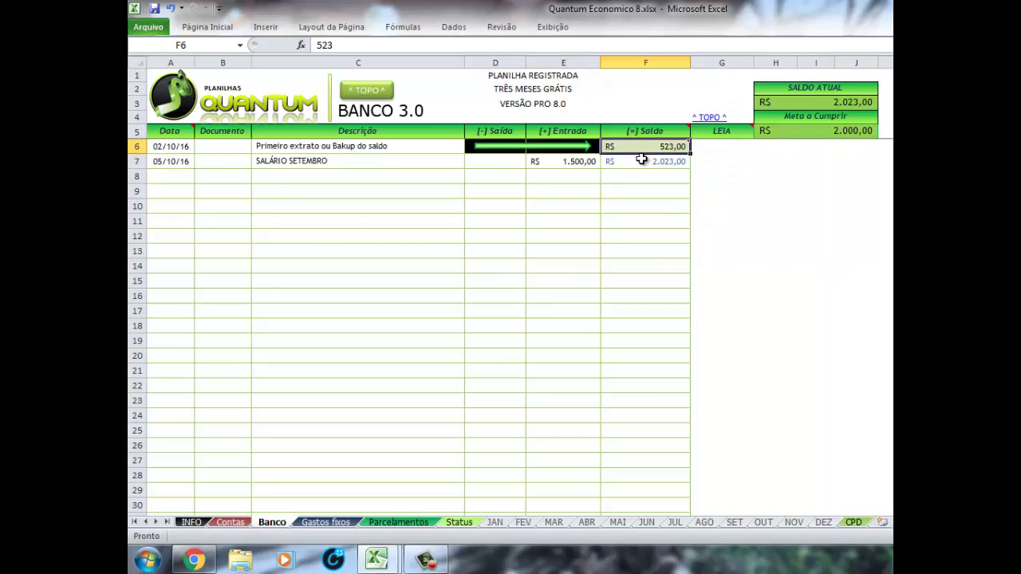
{"action": "left_click", "coordinate": [640, 161]}
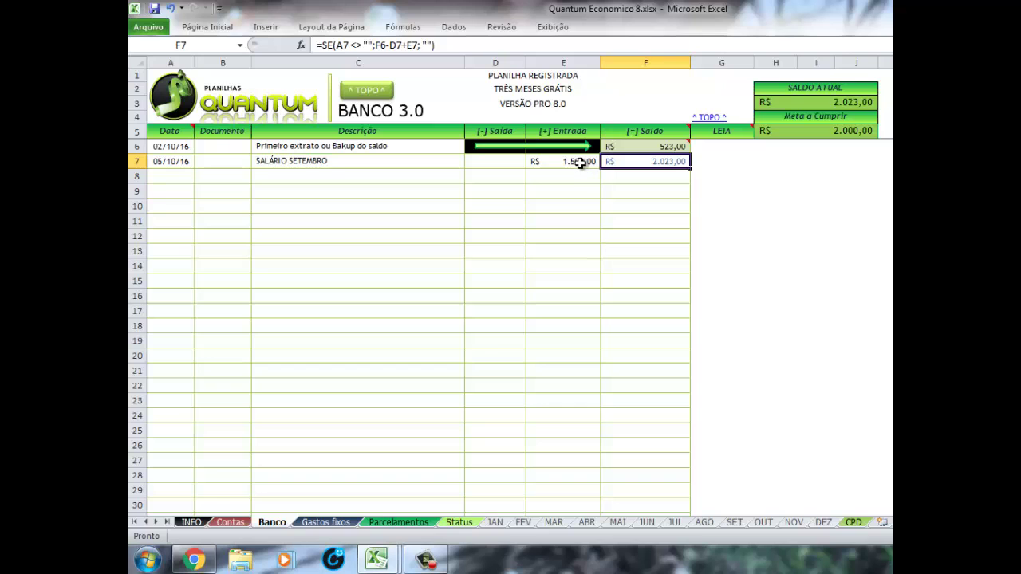
{"action": "left_click", "coordinate": [581, 162]}
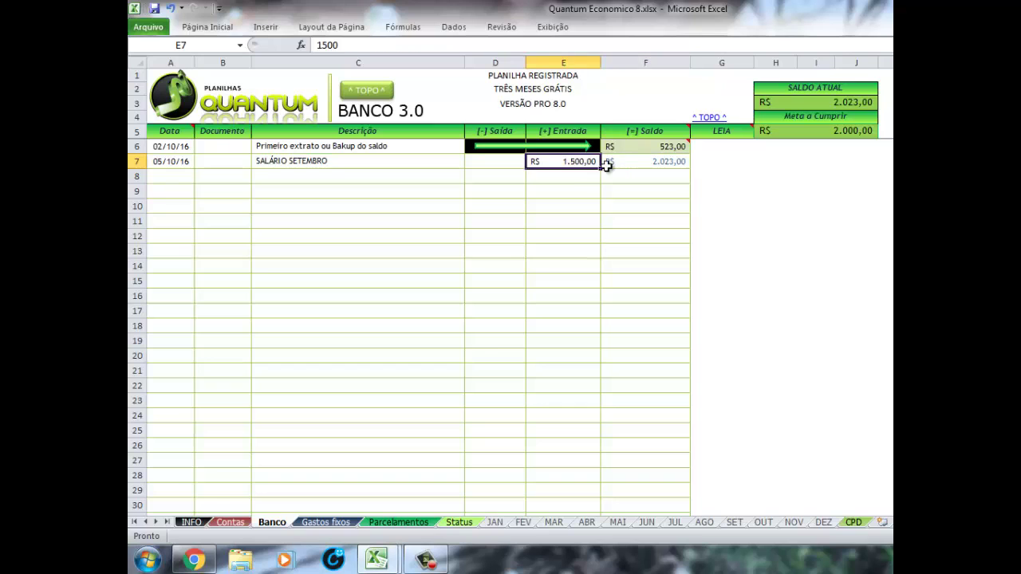
{"action": "left_click", "coordinate": [824, 101]}
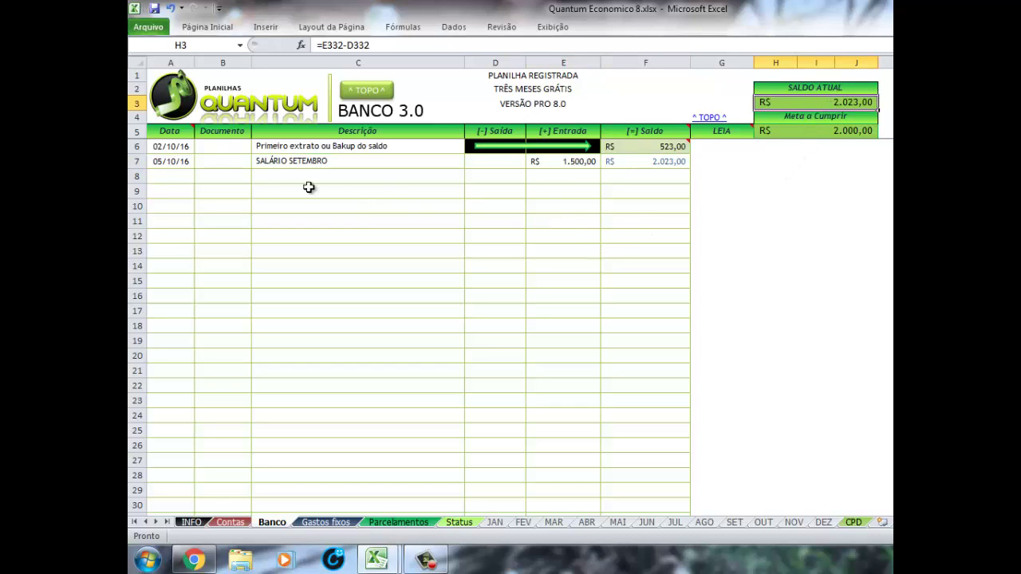
{"action": "left_click", "coordinate": [186, 173]}
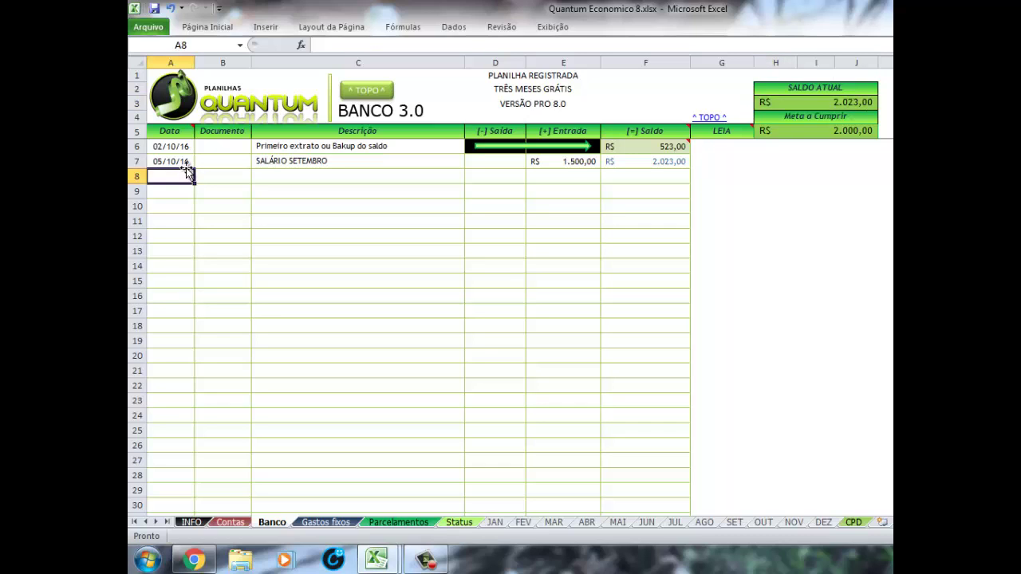
- Add a 05/10 CONTA FACULDADE withdrawal of 653 in row 8
{"action": "type", "text": "05/10"}
{"action": "key", "text": "Tab"}
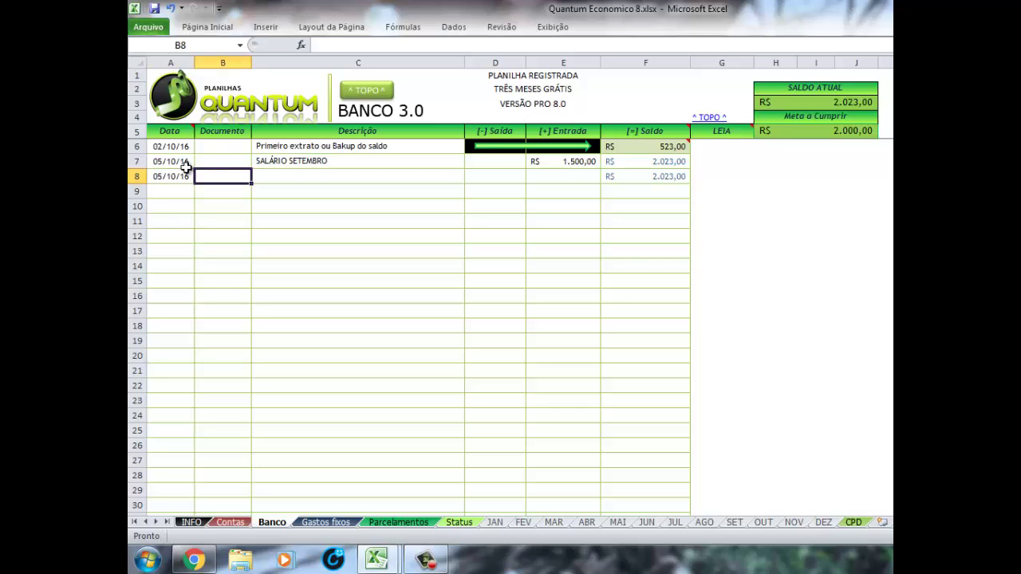
{"action": "key", "text": "Tab"}
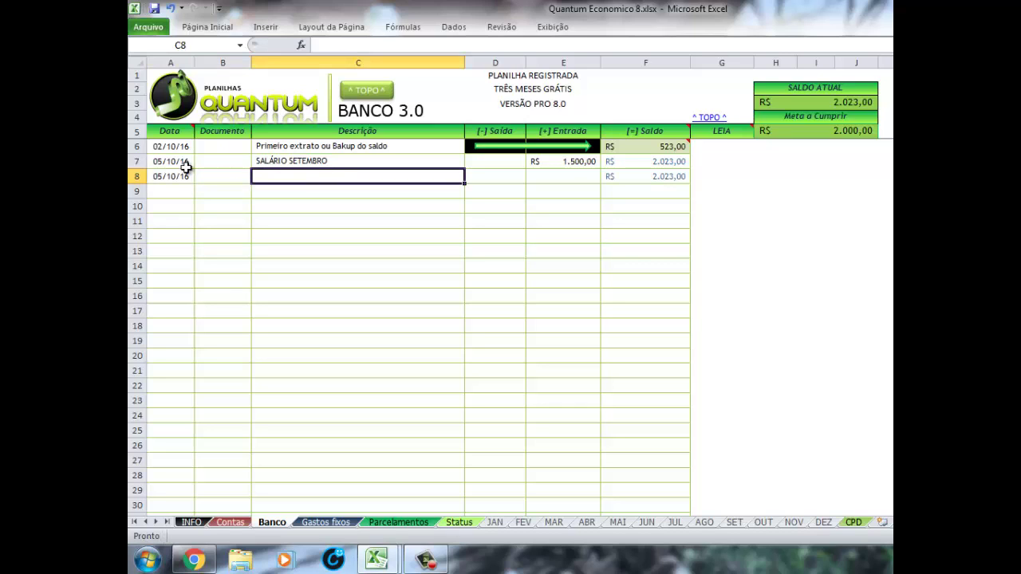
{"action": "type", "text": "CONTA FAC"}
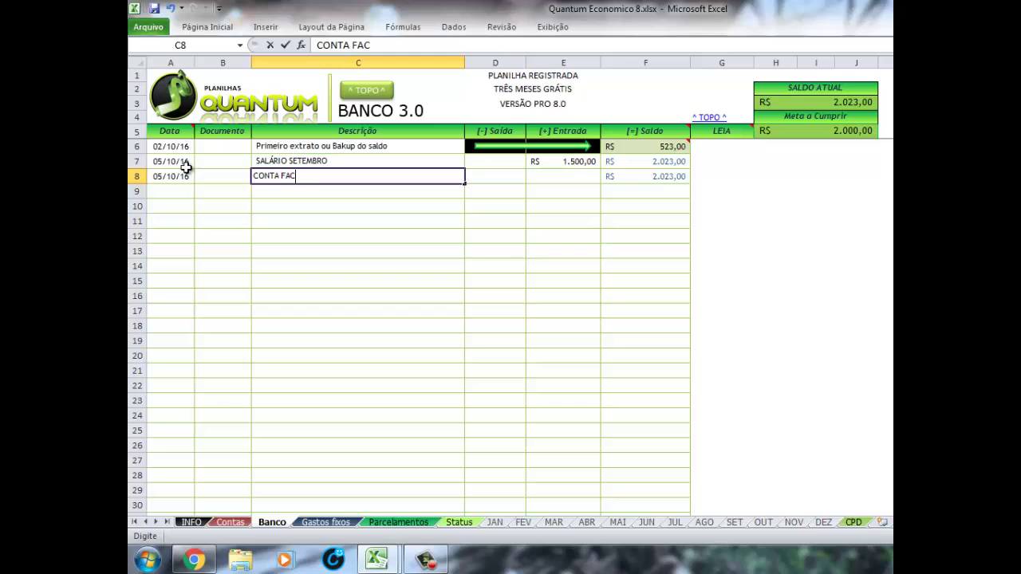
{"action": "type", "text": "ULDADE"}
{"action": "key", "text": "Tab"}
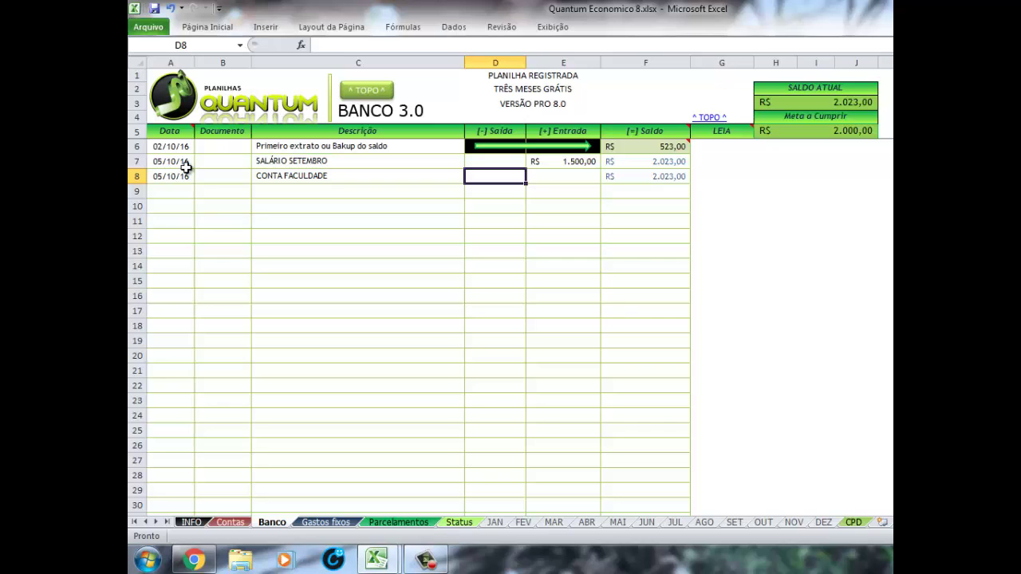
{"action": "type", "text": "653"}
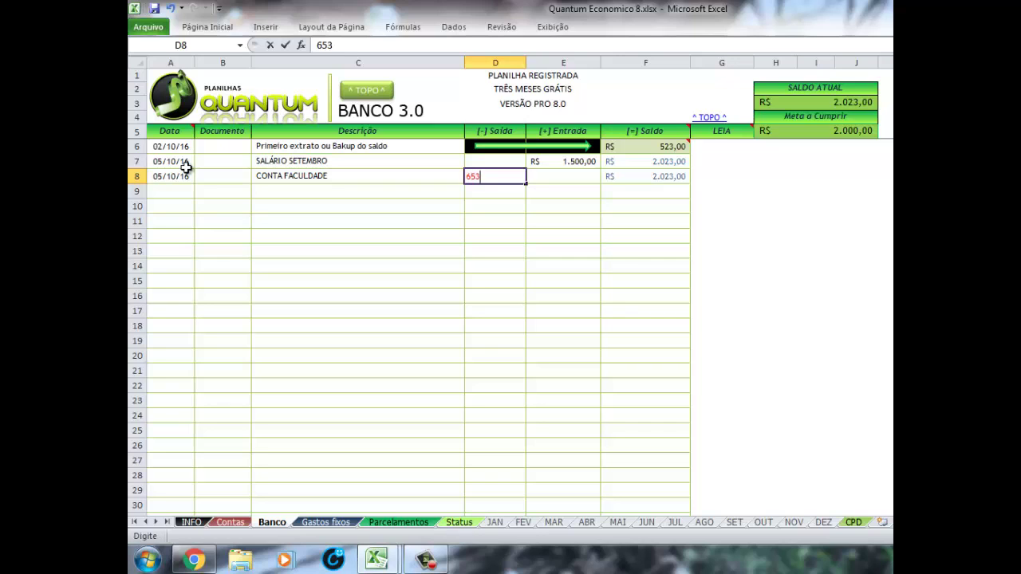
{"action": "key", "text": "Return"}
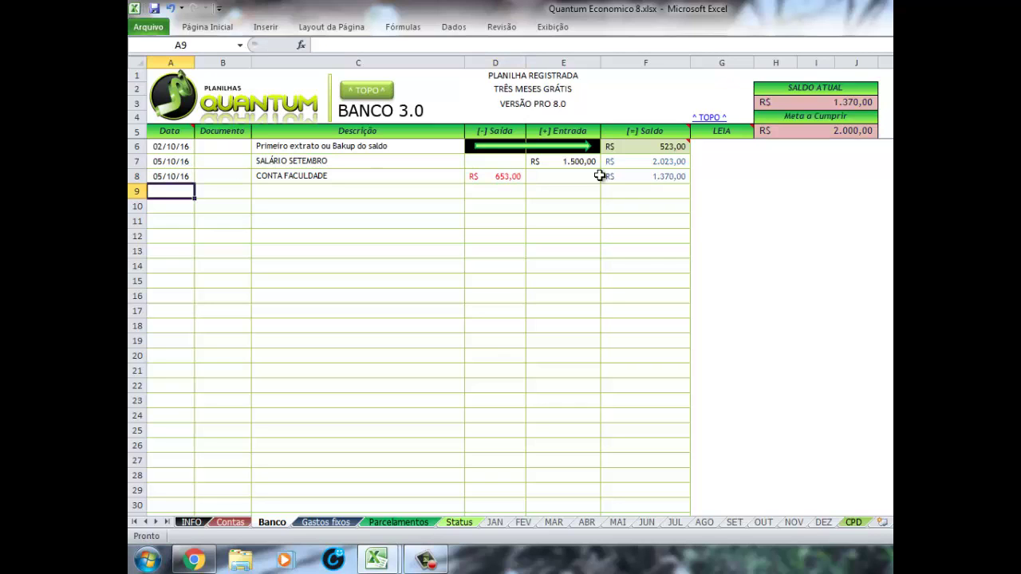
- Check F8's running balance formula, the 1.370,00 current balance and the 2000 goal
{"action": "left_click", "coordinate": [650, 181]}
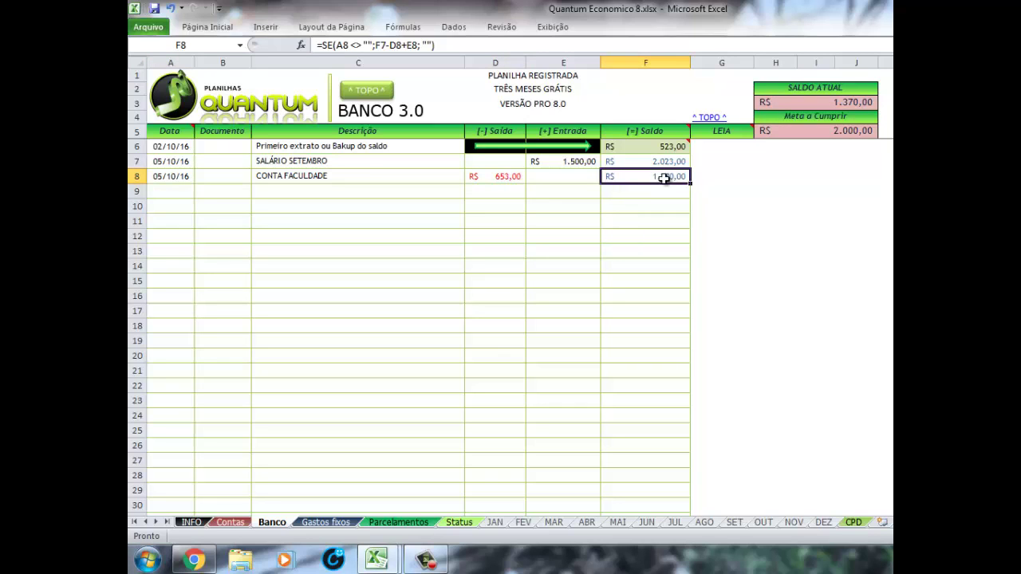
{"action": "left_click", "coordinate": [844, 103]}
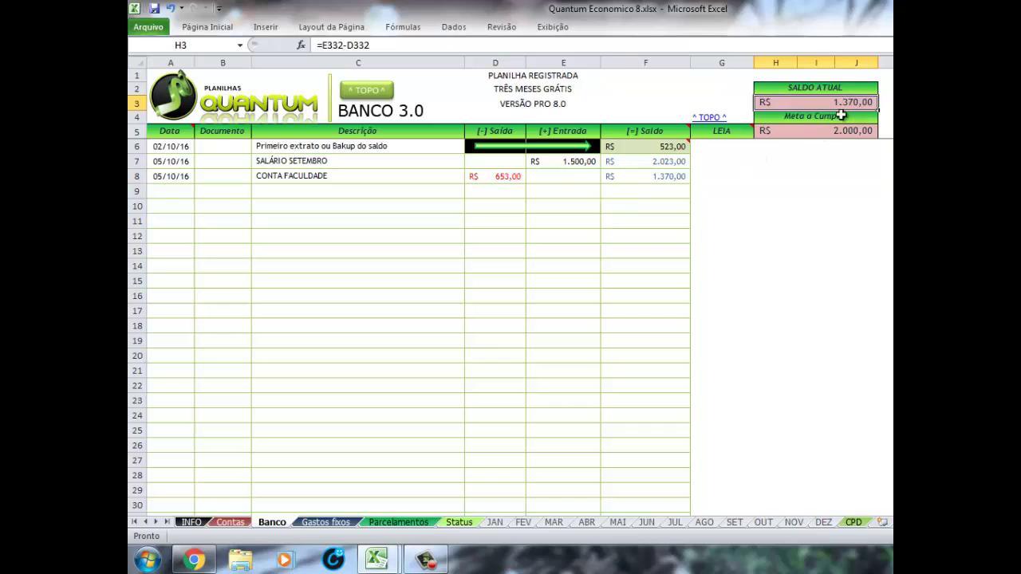
{"action": "left_click", "coordinate": [830, 132]}
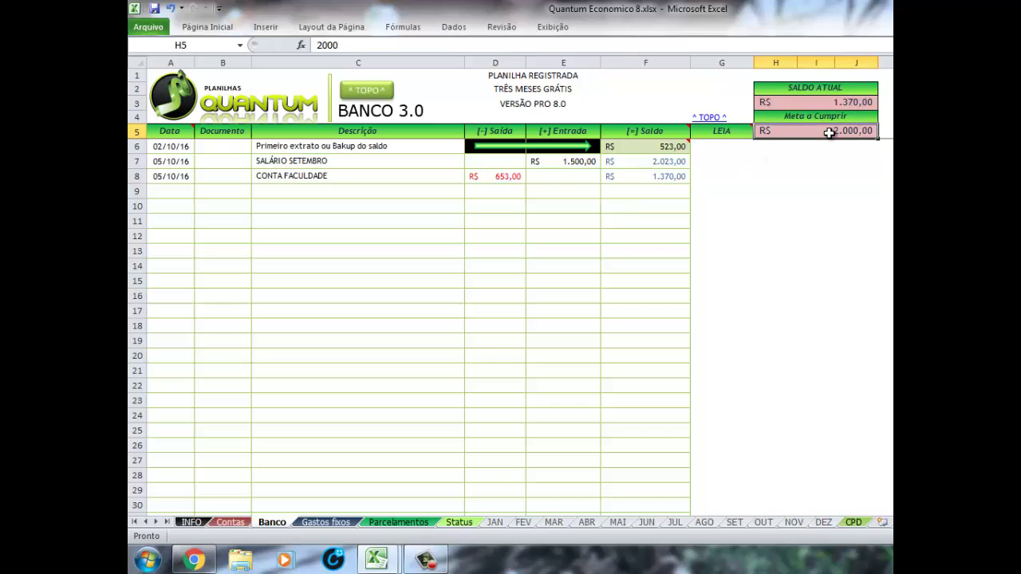
{"action": "left_click", "coordinate": [360, 198]}
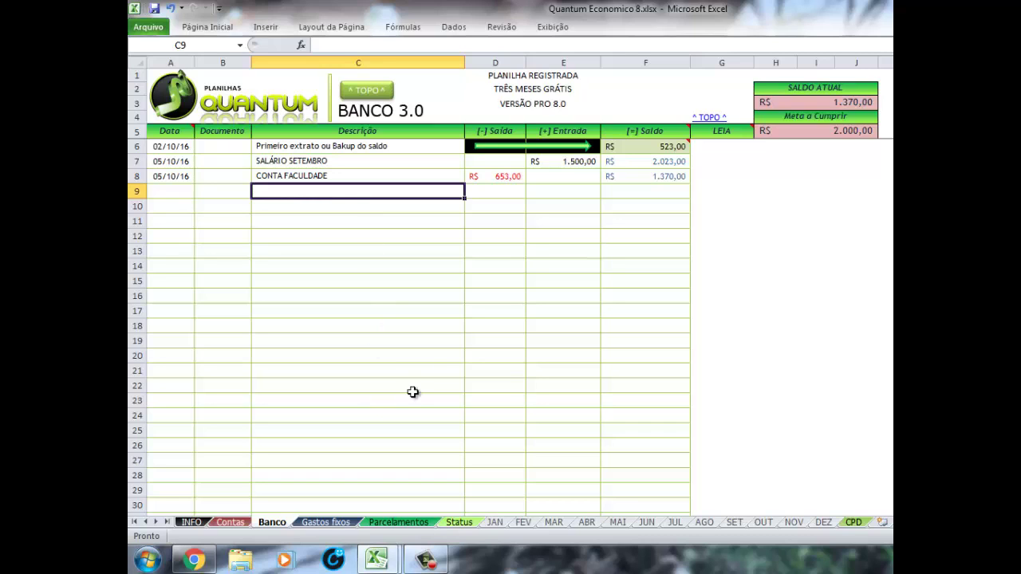
{"action": "left_click", "coordinate": [628, 177]}
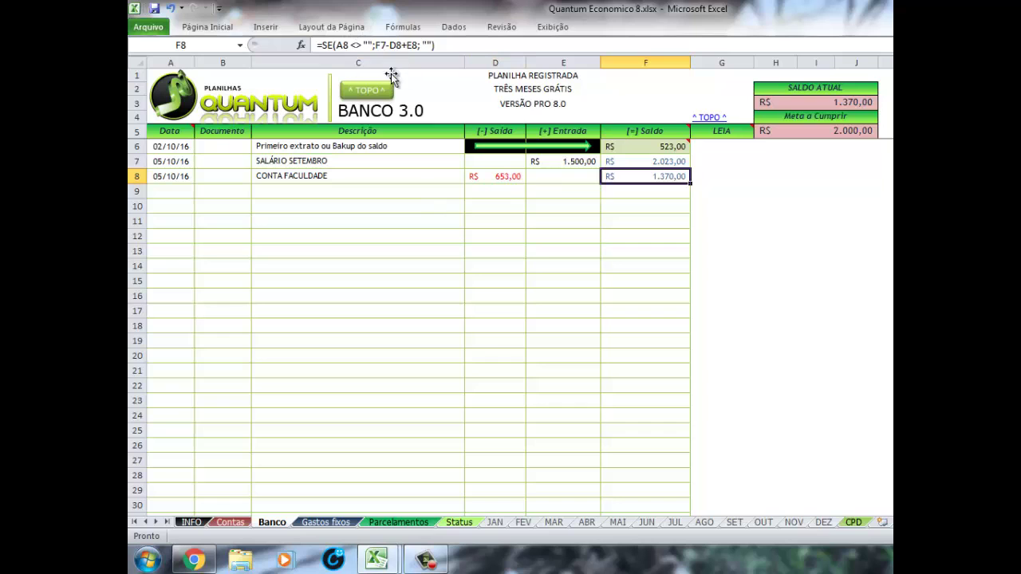
{"action": "left_click", "coordinate": [180, 205]}
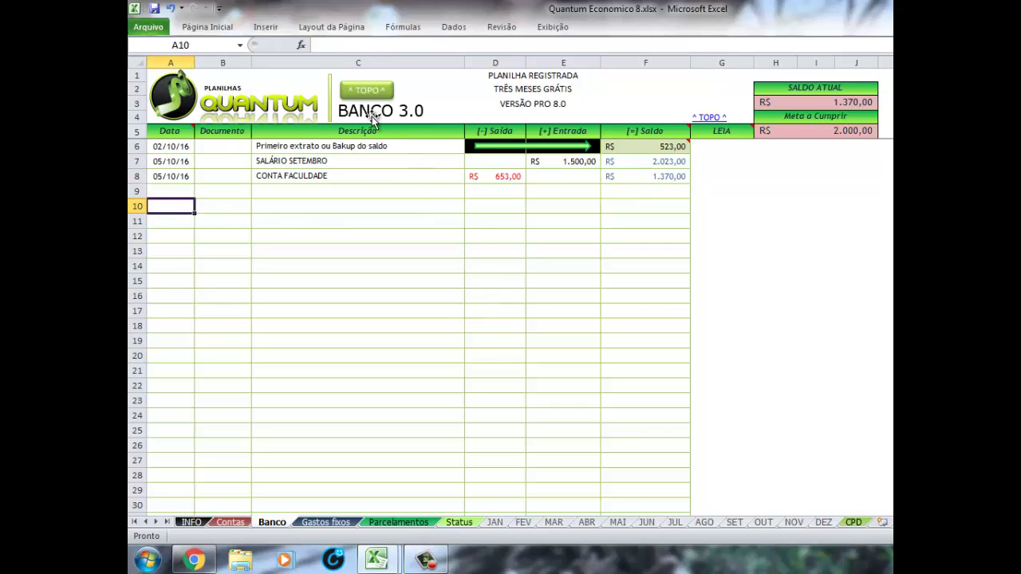
{"action": "scroll", "coordinate": [387, 196], "scroll_direction": "down", "scroll_amount": 7}
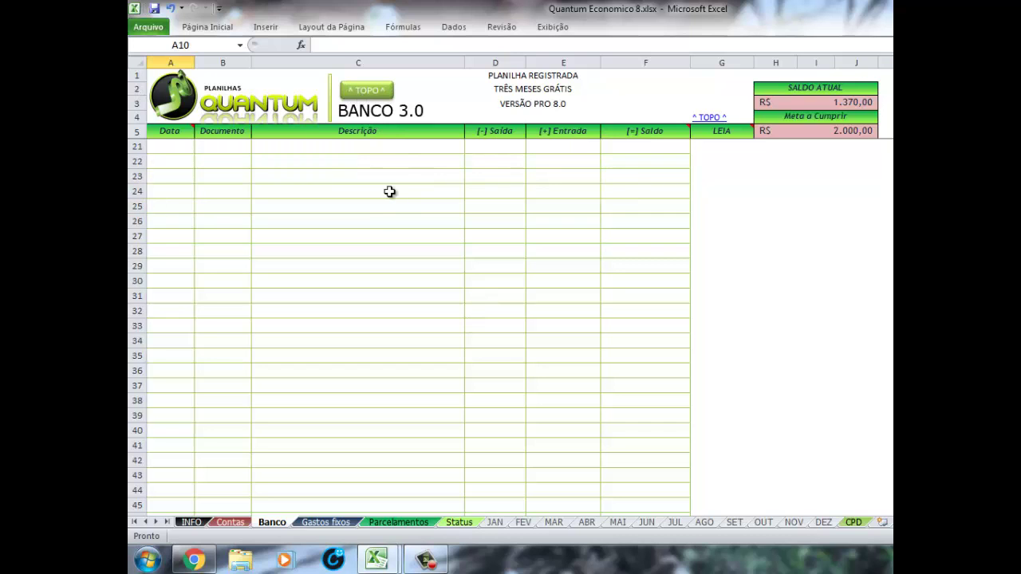
{"action": "scroll", "coordinate": [389, 195], "scroll_direction": "down", "scroll_amount": 6}
{"action": "scroll", "coordinate": [391, 199], "scroll_direction": "down", "scroll_amount": 8}
{"action": "scroll", "coordinate": [390, 202], "scroll_direction": "down", "scroll_amount": 9}
{"action": "scroll", "coordinate": [390, 216], "scroll_direction": "down", "scroll_amount": 16}
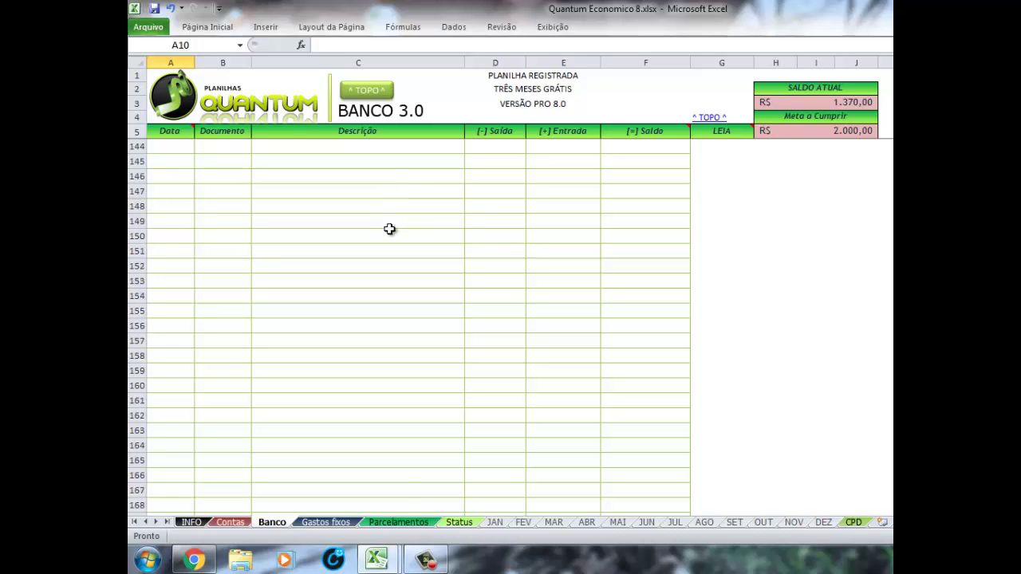
{"action": "scroll", "coordinate": [383, 231], "scroll_direction": "down", "scroll_amount": 9}
{"action": "scroll", "coordinate": [375, 236], "scroll_direction": "down", "scroll_amount": 10}
{"action": "scroll", "coordinate": [375, 235], "scroll_direction": "down", "scroll_amount": 10}
{"action": "scroll", "coordinate": [375, 235], "scroll_direction": "down", "scroll_amount": 10}
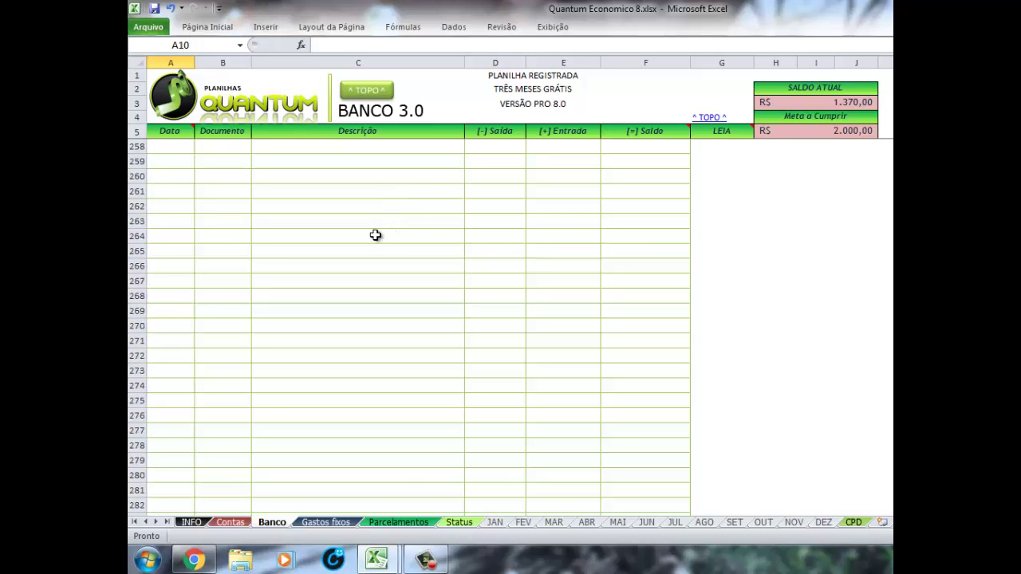
{"action": "scroll", "coordinate": [375, 235], "scroll_direction": "down", "scroll_amount": 11}
{"action": "scroll", "coordinate": [375, 236], "scroll_direction": "down", "scroll_amount": 8}
{"action": "scroll", "coordinate": [375, 235], "scroll_direction": "down", "scroll_amount": 4}
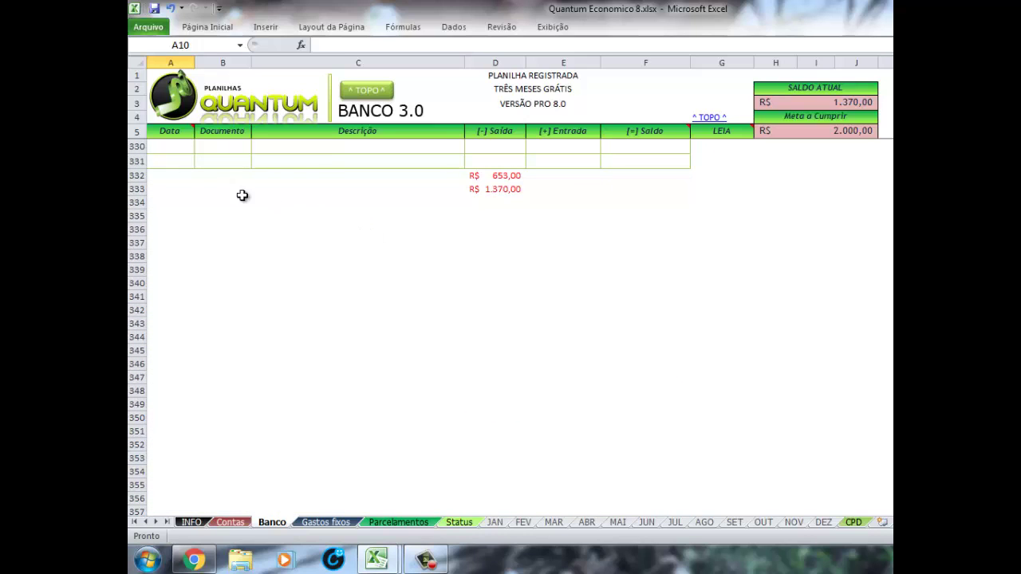
{"action": "left_click", "coordinate": [187, 161]}
{"action": "scroll", "coordinate": [255, 228], "scroll_direction": "up", "scroll_amount": 1}
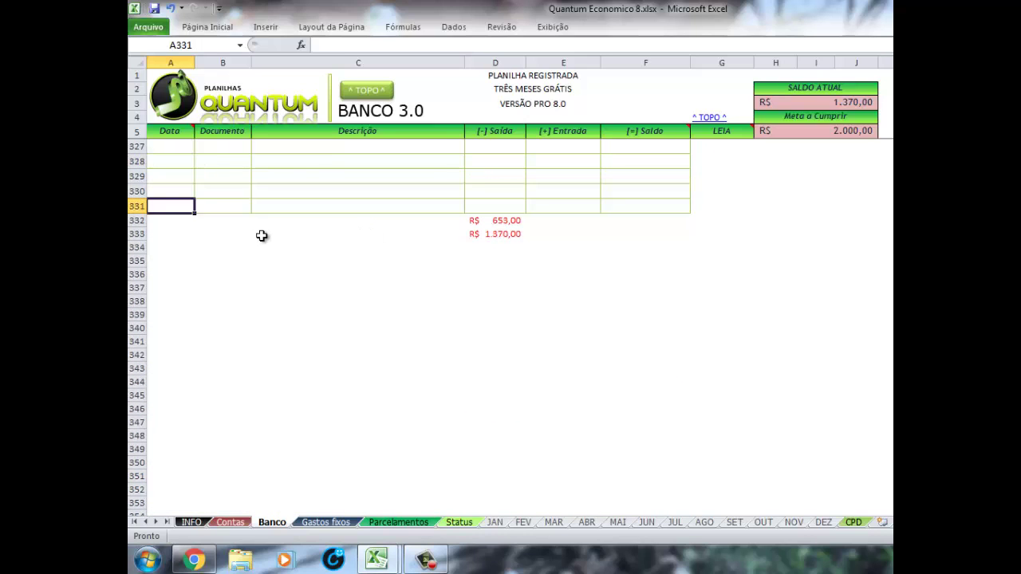
{"action": "scroll", "coordinate": [364, 222], "scroll_direction": "up", "scroll_amount": 2}
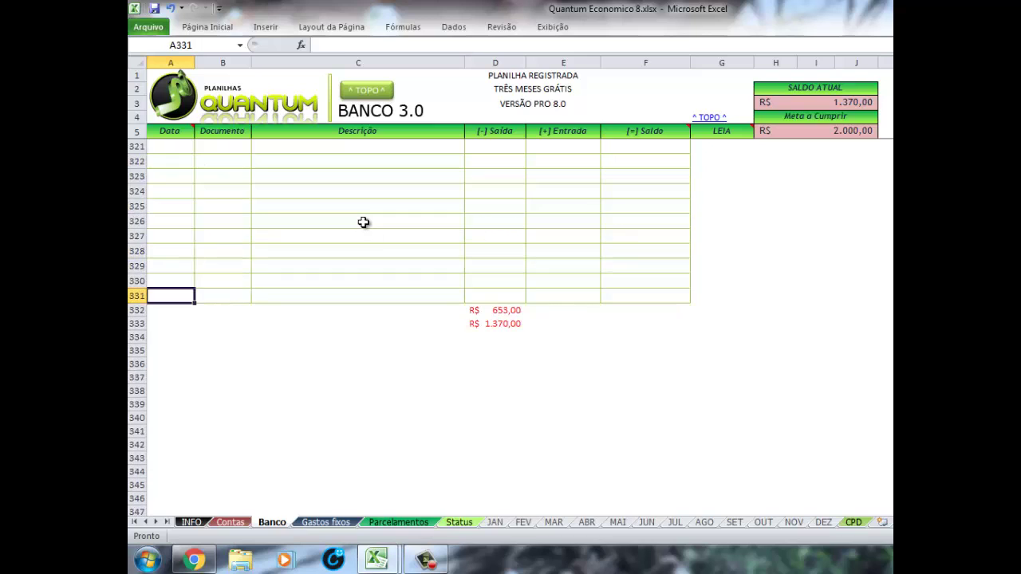
{"action": "scroll", "coordinate": [375, 237], "scroll_direction": "up", "scroll_amount": 1}
{"action": "left_click", "coordinate": [504, 376]}
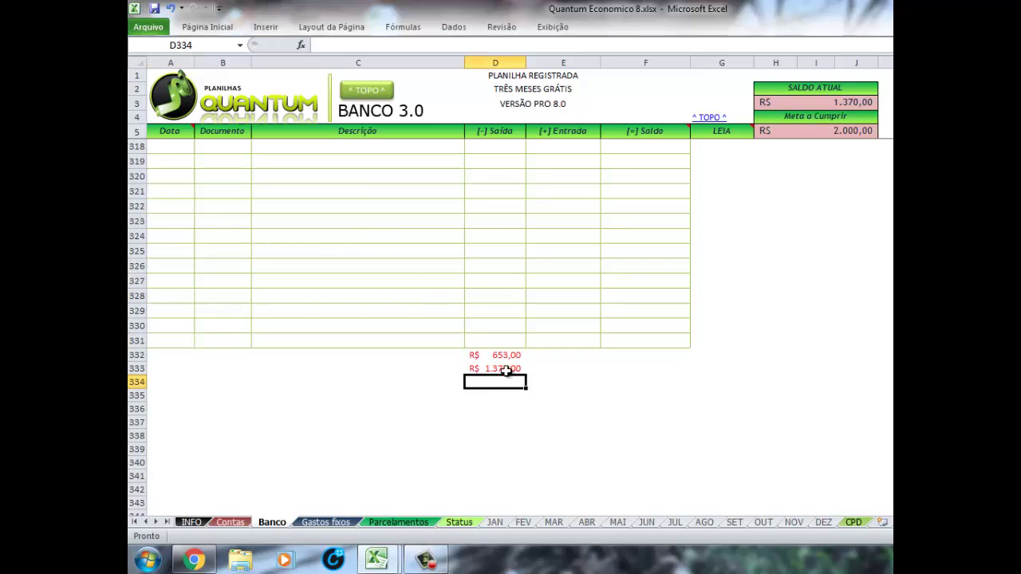
{"action": "left_click", "coordinate": [504, 372]}
{"action": "key", "text": "Up"}
{"action": "left_click", "coordinate": [505, 372]}
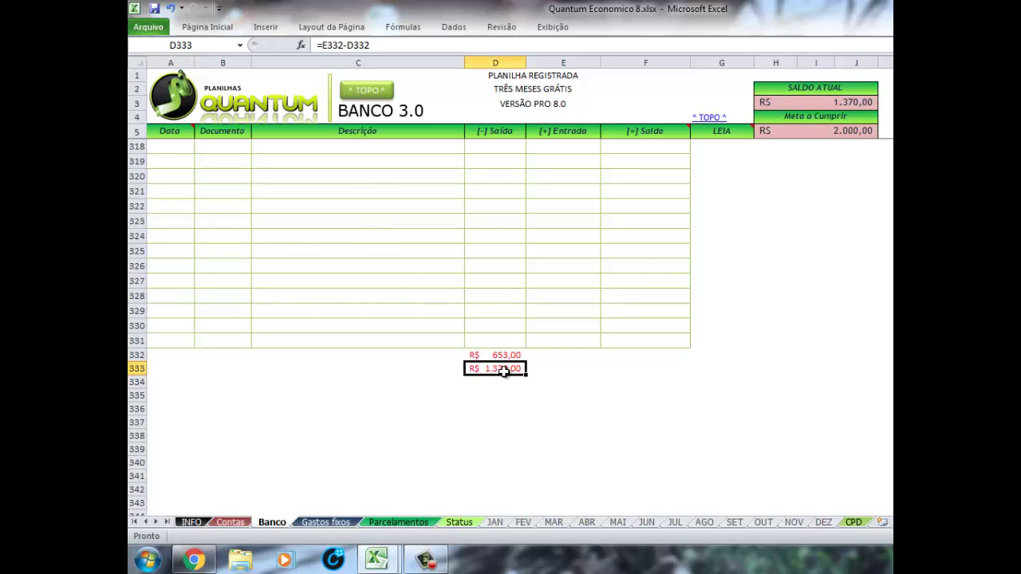
{"action": "key", "text": "Up"}
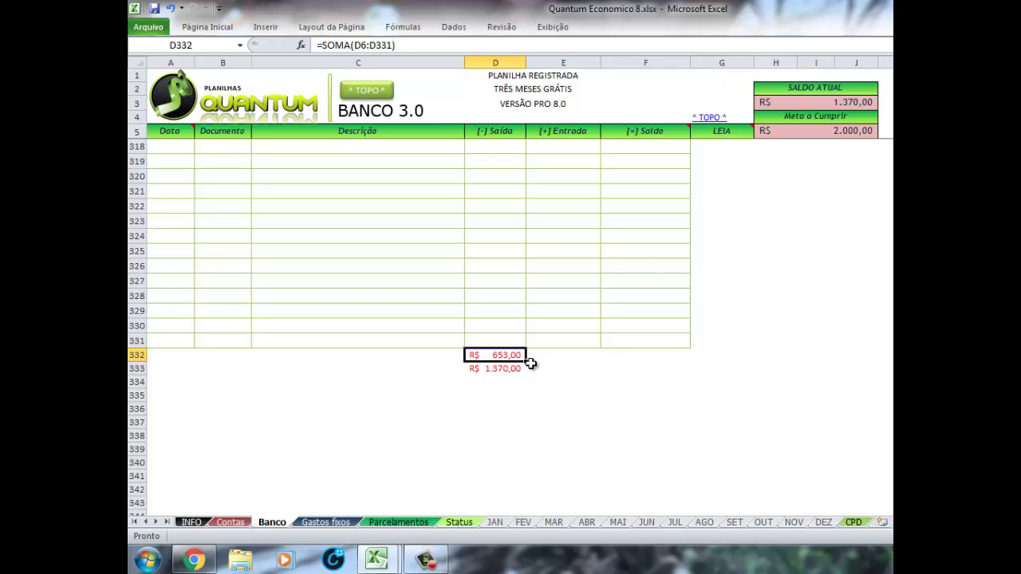
{"action": "left_click", "coordinate": [530, 356]}
{"action": "scroll", "coordinate": [531, 359], "scroll_direction": "up", "scroll_amount": 9}
{"action": "scroll", "coordinate": [522, 335], "scroll_direction": "up", "scroll_amount": 7}
{"action": "scroll", "coordinate": [521, 333], "scroll_direction": "up", "scroll_amount": 15}
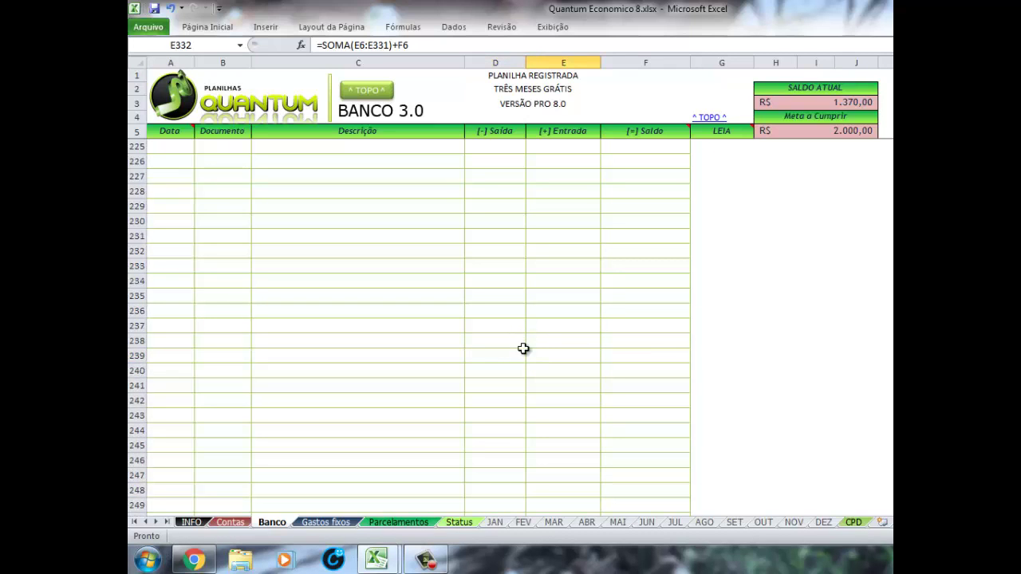
{"action": "scroll", "coordinate": [522, 349], "scroll_direction": "up", "scroll_amount": 14}
{"action": "scroll", "coordinate": [518, 365], "scroll_direction": "up", "scroll_amount": 9}
{"action": "scroll", "coordinate": [518, 369], "scroll_direction": "up", "scroll_amount": 18}
{"action": "scroll", "coordinate": [525, 343], "scroll_direction": "up", "scroll_amount": 8}
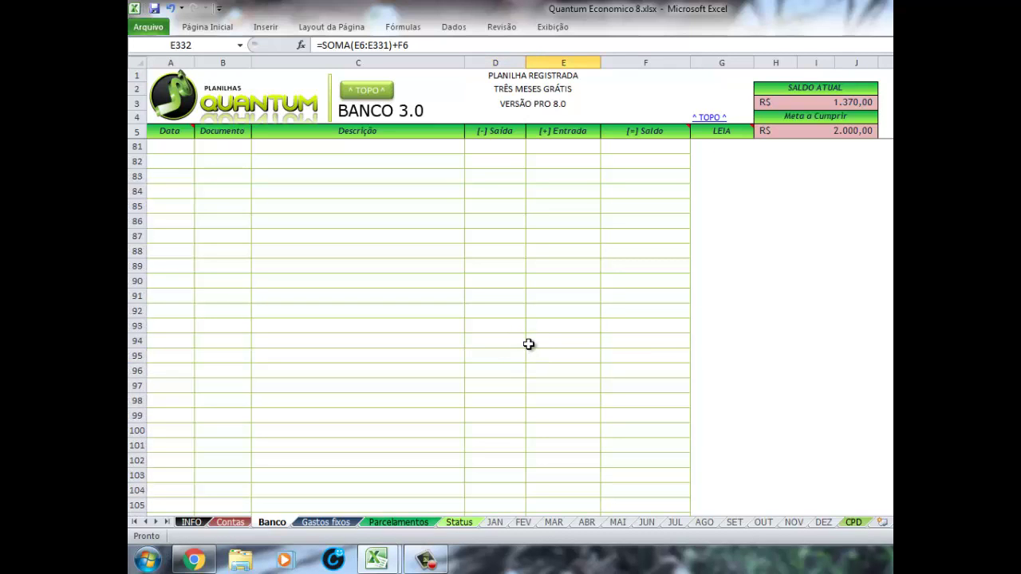
{"action": "scroll", "coordinate": [526, 344], "scroll_direction": "up", "scroll_amount": 15}
{"action": "scroll", "coordinate": [528, 344], "scroll_direction": "up", "scroll_amount": 10}
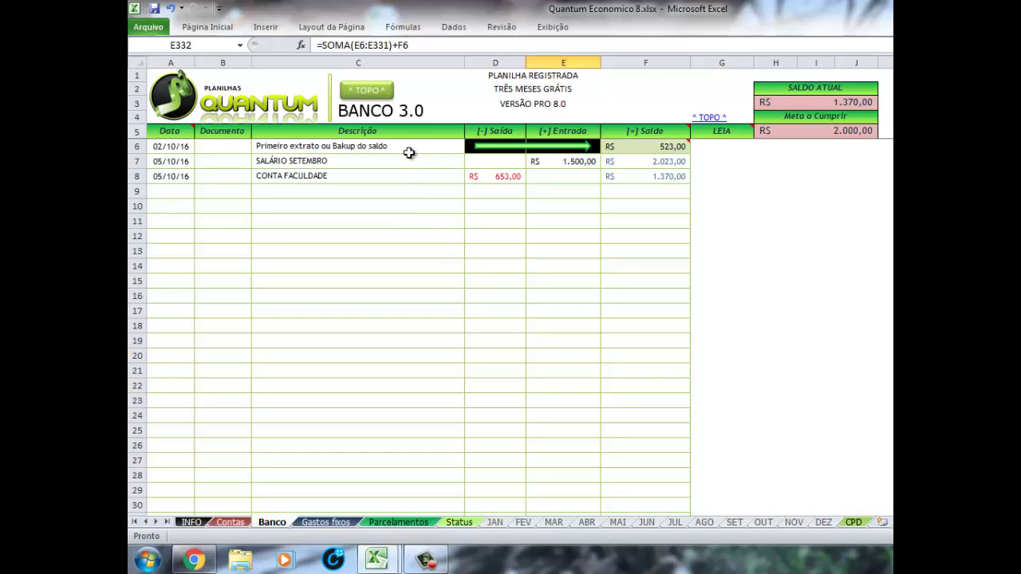
{"action": "left_click", "coordinate": [383, 91]}
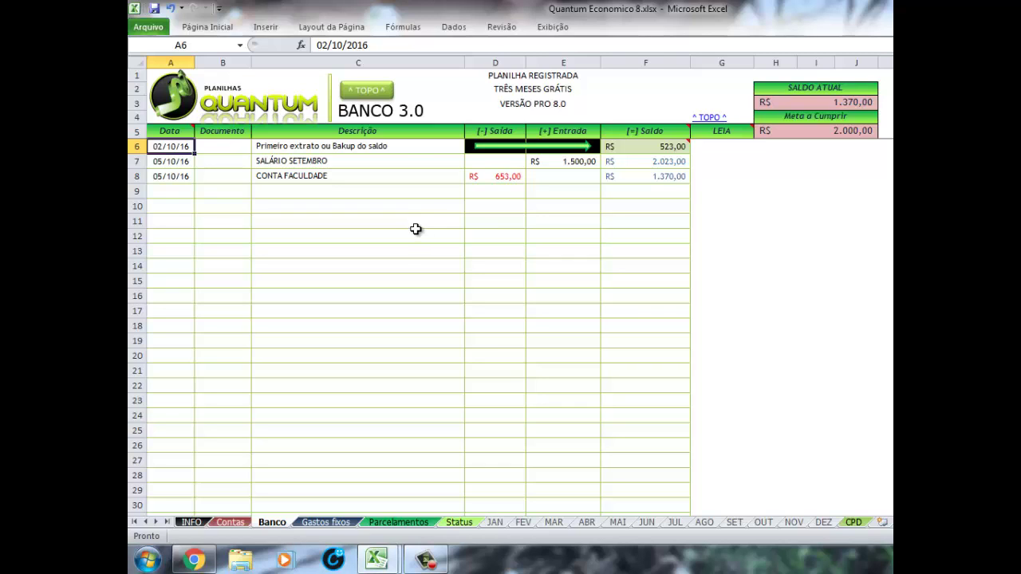
{"action": "left_click", "coordinate": [233, 522]}
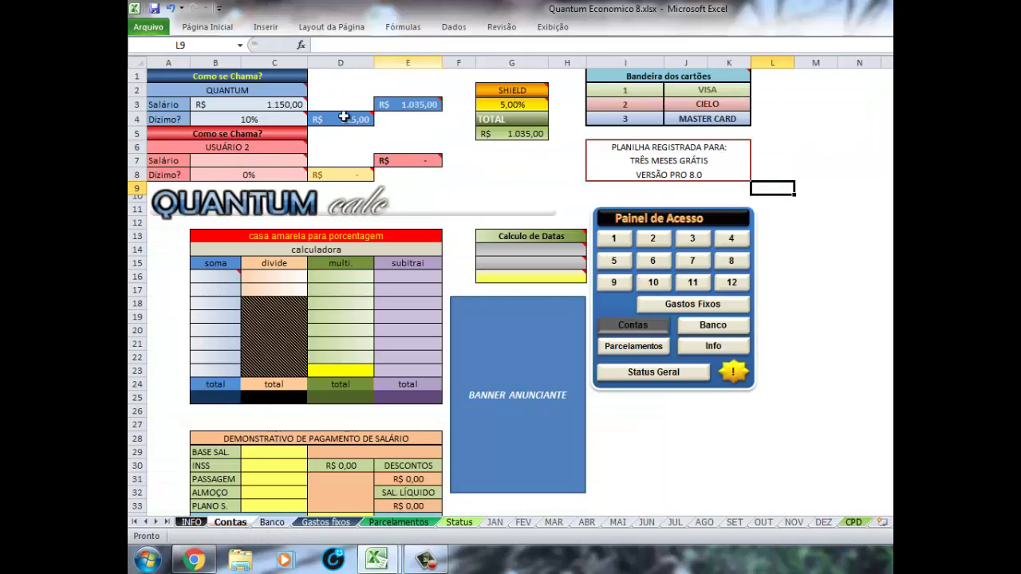
{"action": "left_click", "coordinate": [265, 522]}
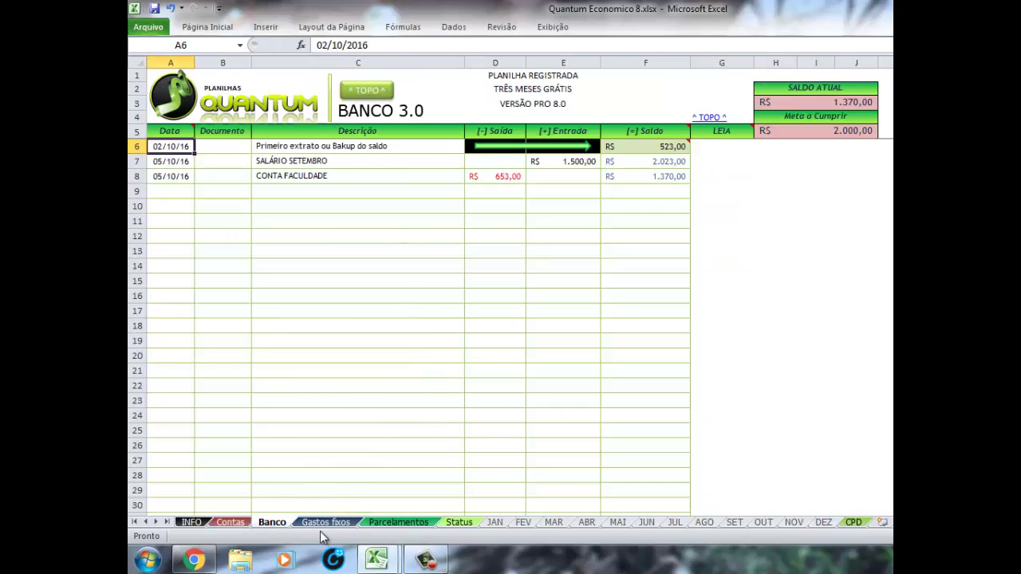
{"action": "left_click", "coordinate": [316, 192]}
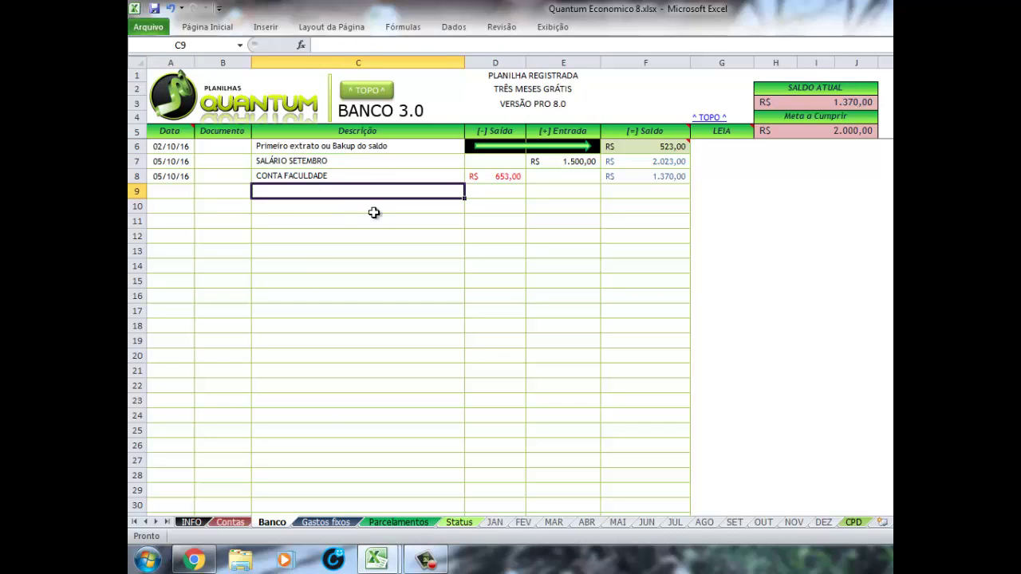
{"action": "scroll", "coordinate": [374, 212], "scroll_direction": "down", "scroll_amount": 6}
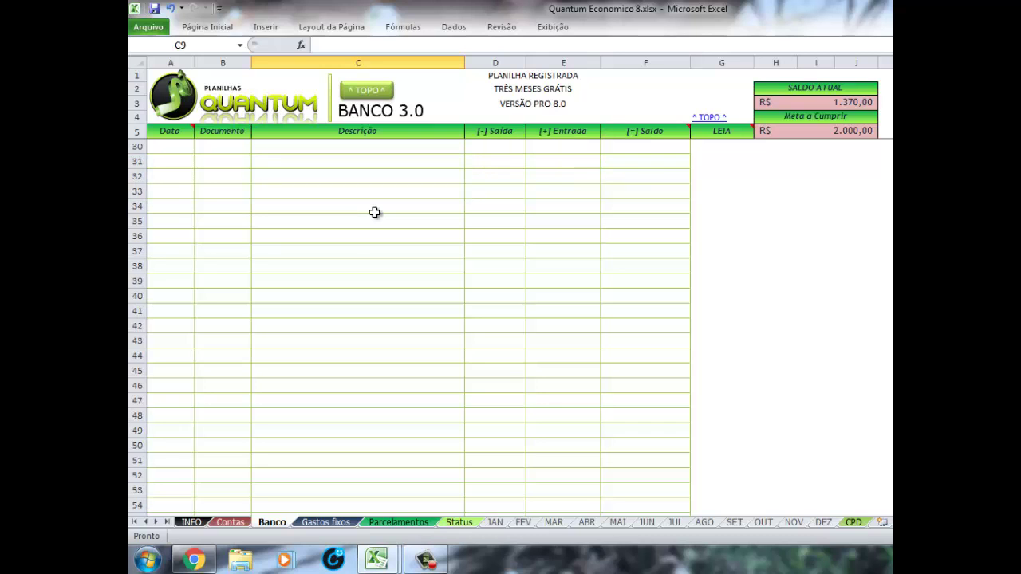
{"action": "scroll", "coordinate": [374, 212], "scroll_direction": "down", "scroll_amount": 8}
{"action": "scroll", "coordinate": [375, 213], "scroll_direction": "down", "scroll_amount": 8}
{"action": "scroll", "coordinate": [374, 213], "scroll_direction": "up", "scroll_amount": 10}
{"action": "scroll", "coordinate": [374, 213], "scroll_direction": "up", "scroll_amount": 6}
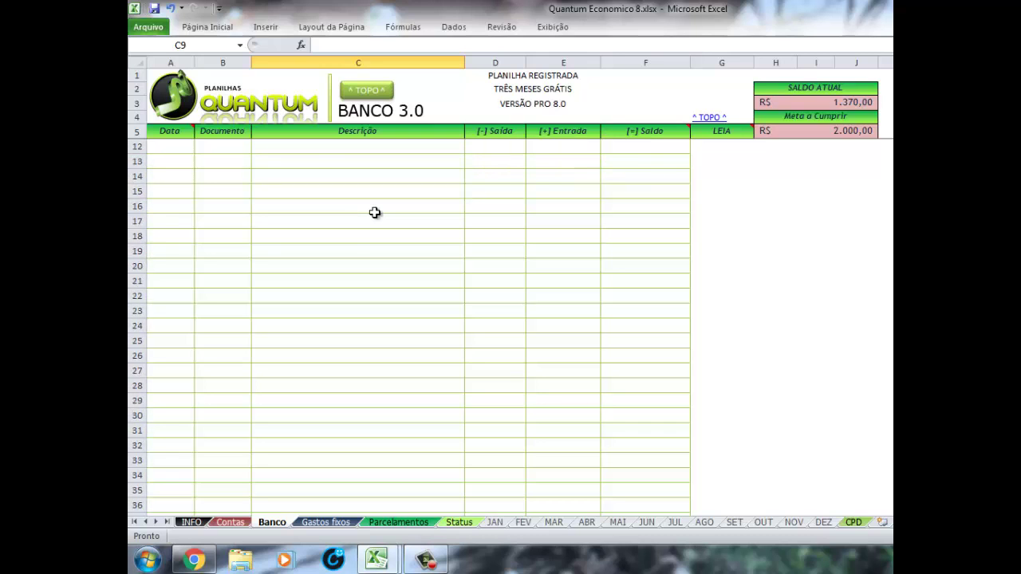
{"action": "scroll", "coordinate": [374, 212], "scroll_direction": "up", "scroll_amount": 6}
{"action": "scroll", "coordinate": [375, 212], "scroll_direction": "down", "scroll_amount": 5}
{"action": "scroll", "coordinate": [374, 212], "scroll_direction": "down", "scroll_amount": 7}
{"action": "scroll", "coordinate": [374, 212], "scroll_direction": "down", "scroll_amount": 7}
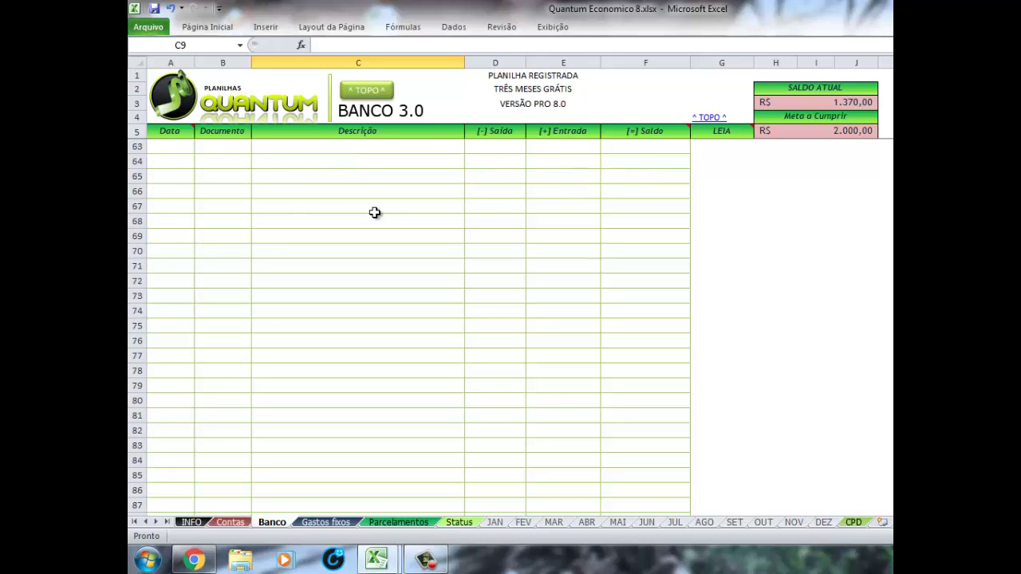
{"action": "scroll", "coordinate": [375, 212], "scroll_direction": "up", "scroll_amount": 6}
{"action": "scroll", "coordinate": [374, 213], "scroll_direction": "up", "scroll_amount": 6}
{"action": "scroll", "coordinate": [374, 213], "scroll_direction": "up", "scroll_amount": 7}
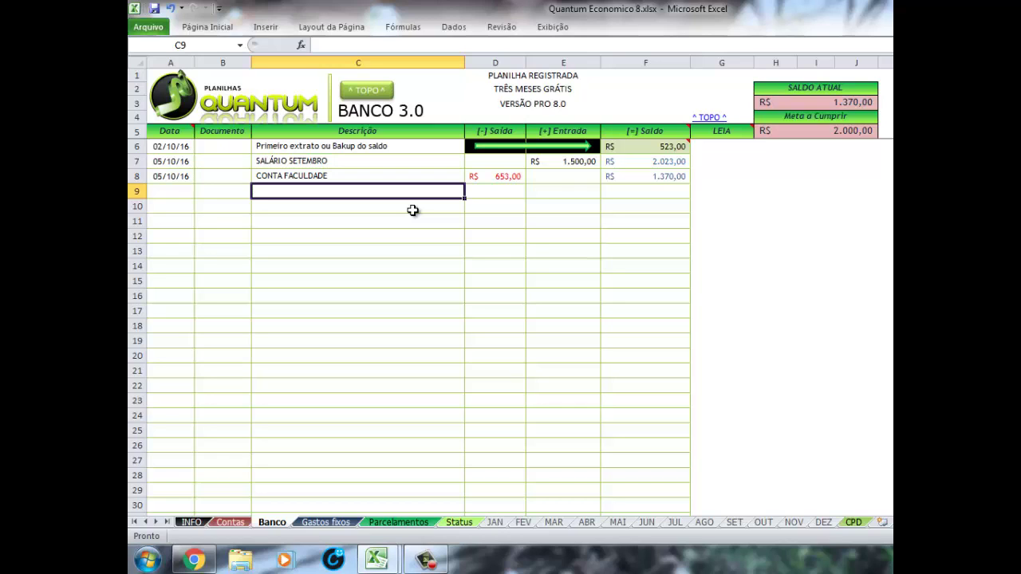
{"action": "left_click", "coordinate": [845, 102]}
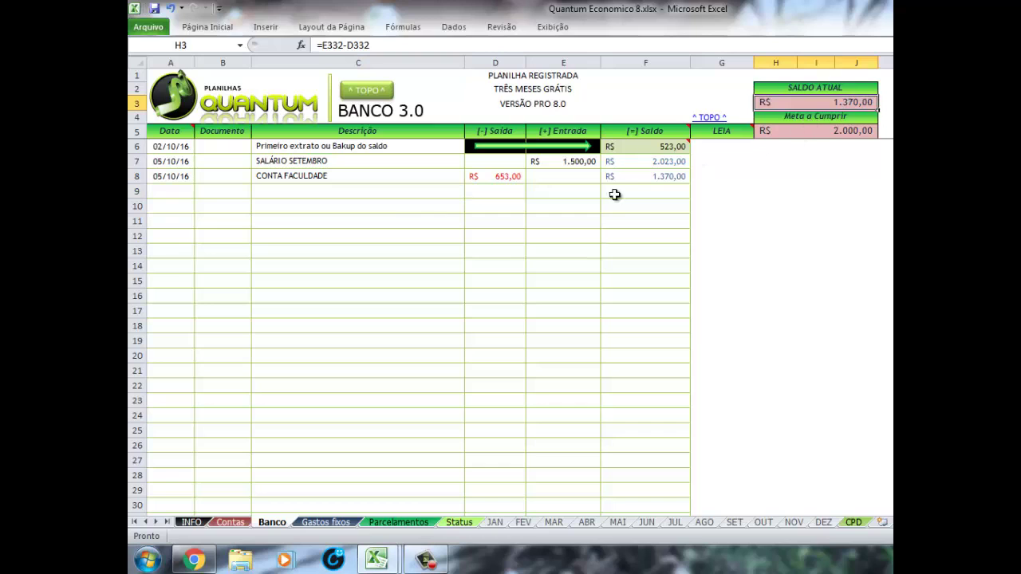
{"action": "left_click", "coordinate": [280, 249]}
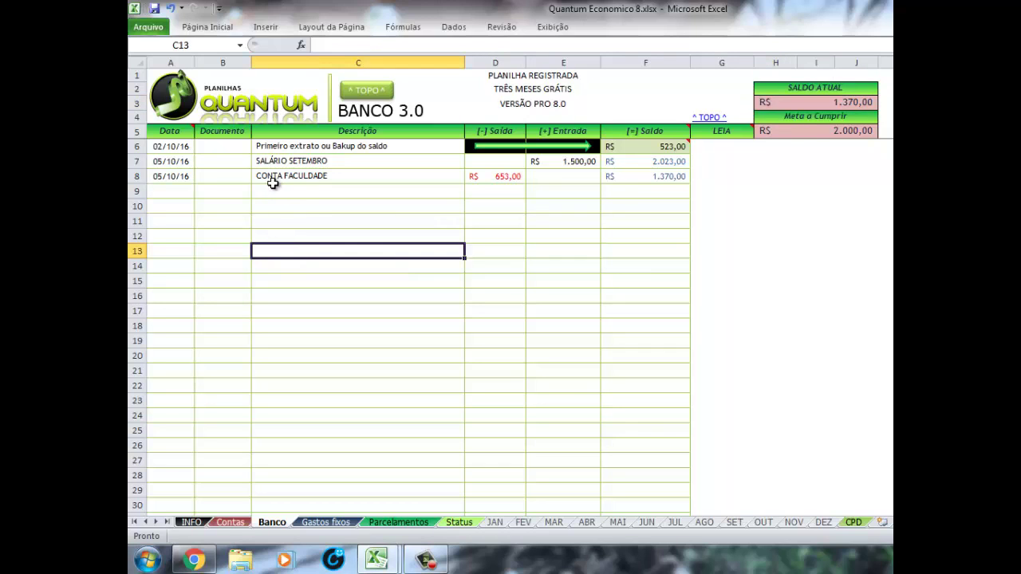
{"action": "left_click", "coordinate": [271, 176]}
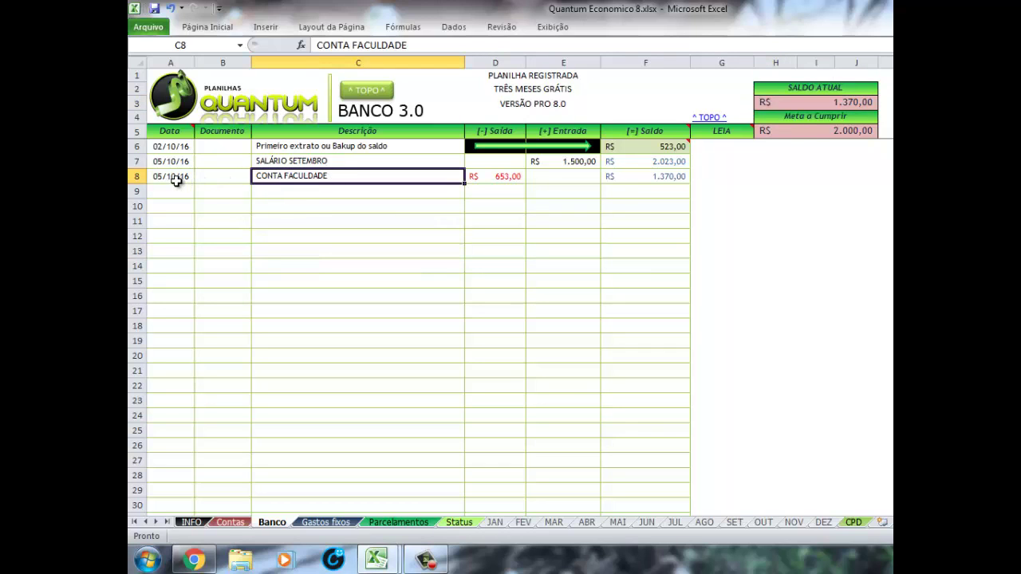
{"action": "left_click", "coordinate": [138, 176]}
{"action": "left_click", "coordinate": [510, 174]}
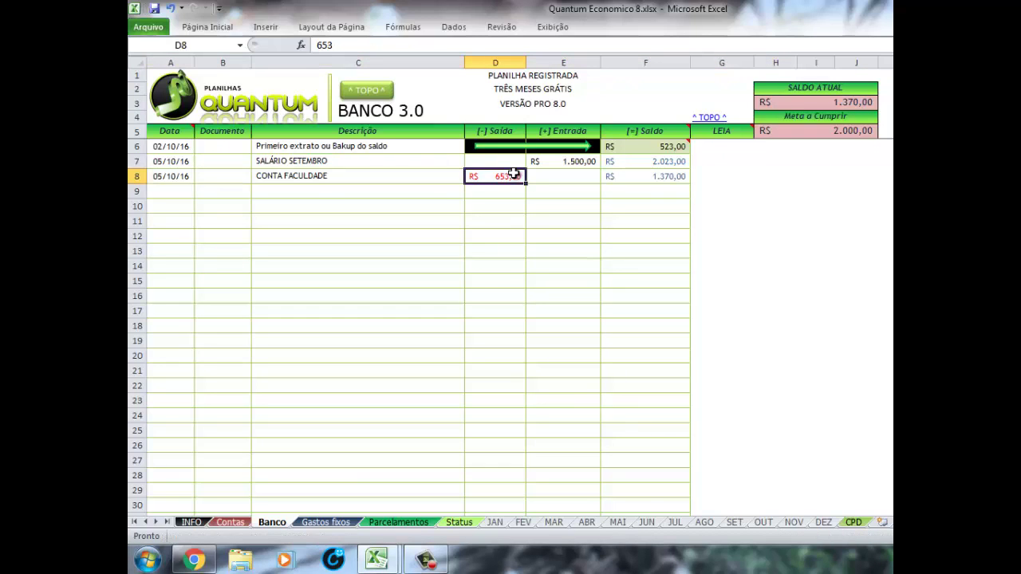
{"action": "left_click", "coordinate": [657, 179]}
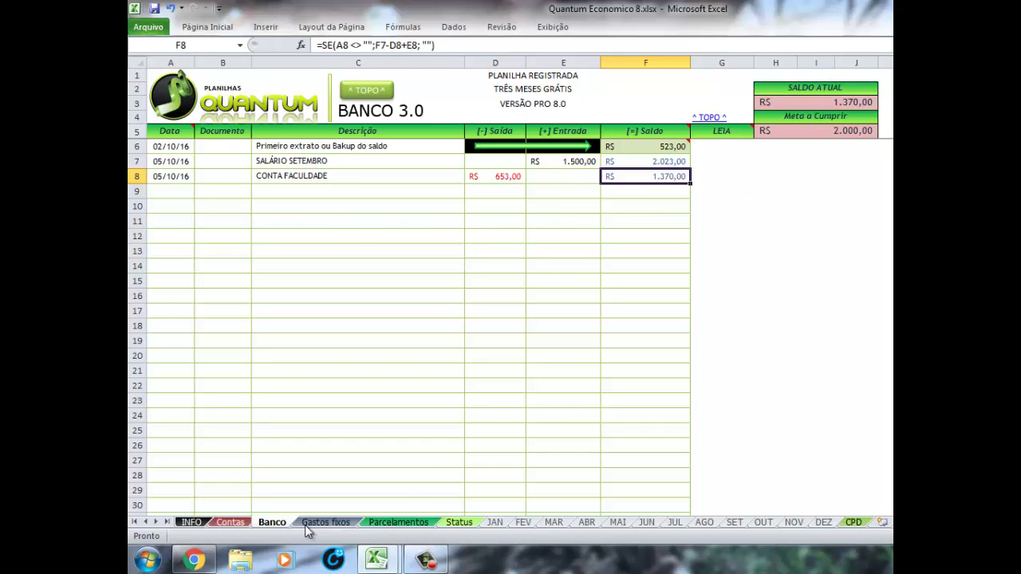
{"action": "left_click", "coordinate": [248, 523]}
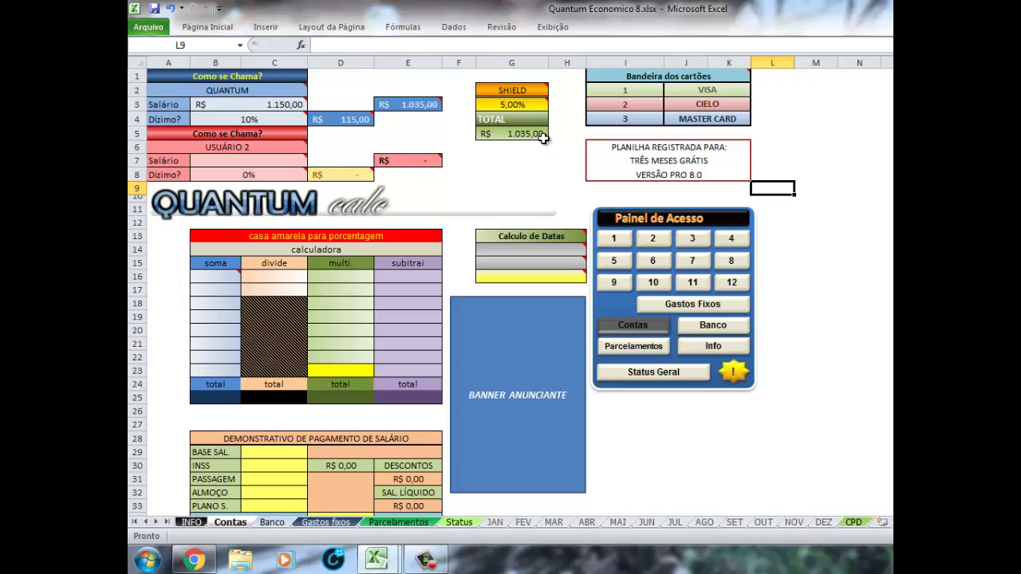
{"action": "left_click", "coordinate": [540, 139]}
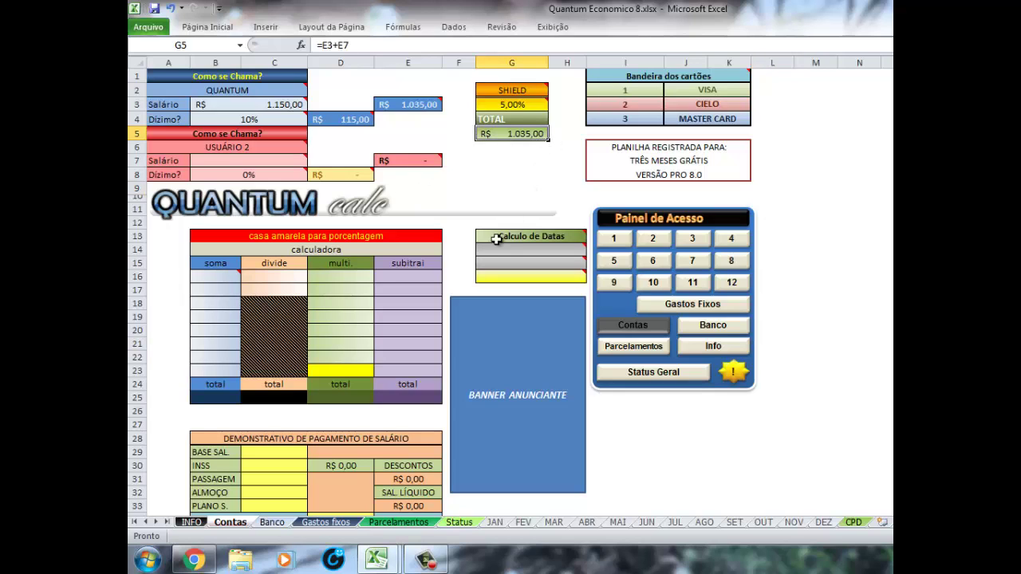
{"action": "left_click", "coordinate": [273, 524]}
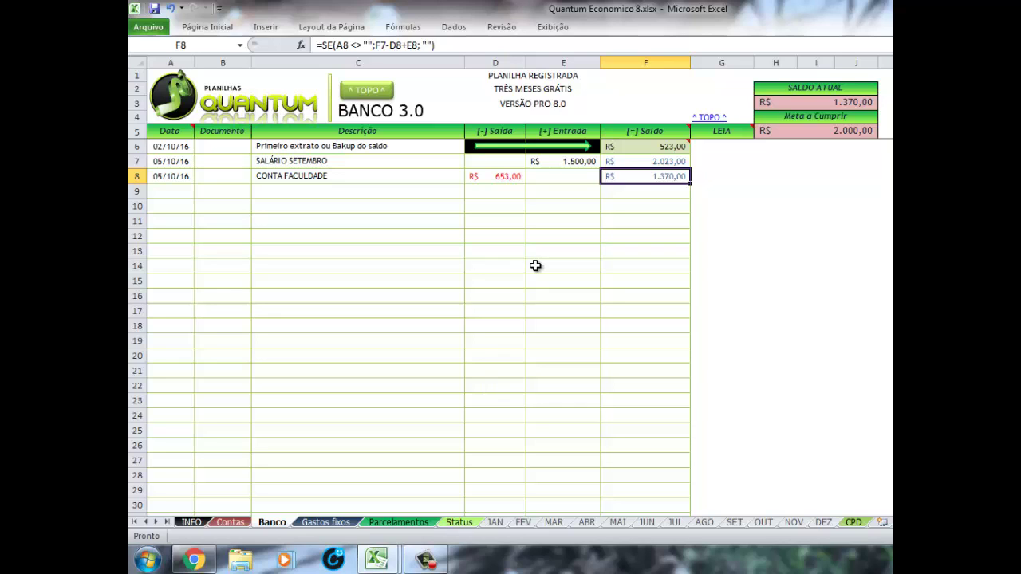
{"action": "left_click", "coordinate": [406, 250]}
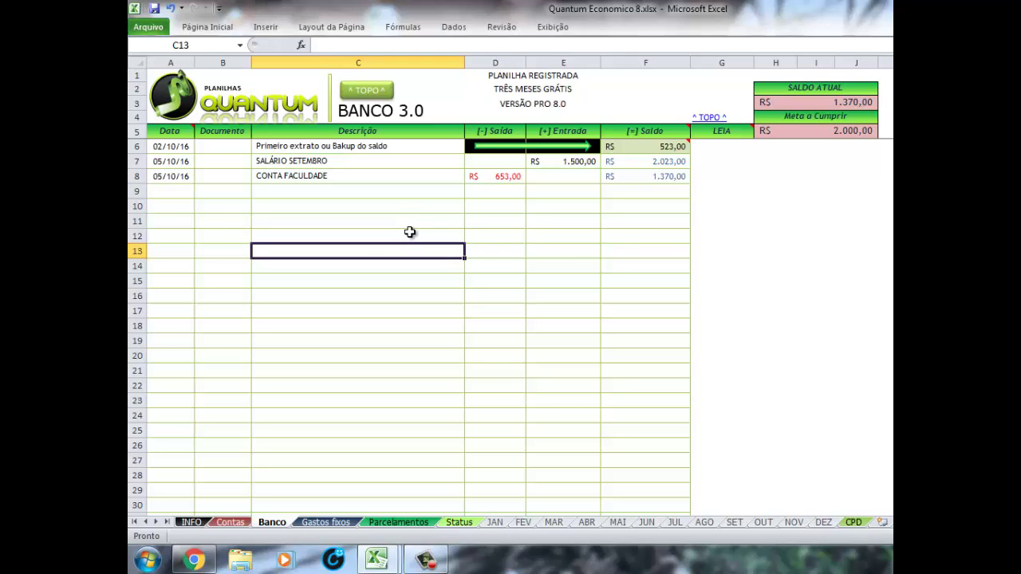
{"action": "left_click", "coordinate": [381, 180]}
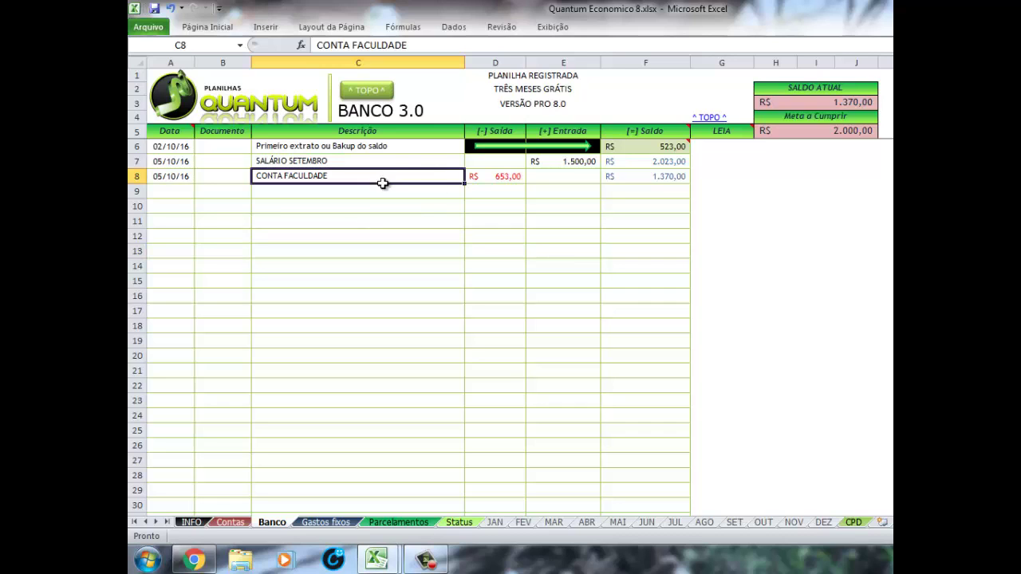
{"action": "left_click", "coordinate": [609, 177]}
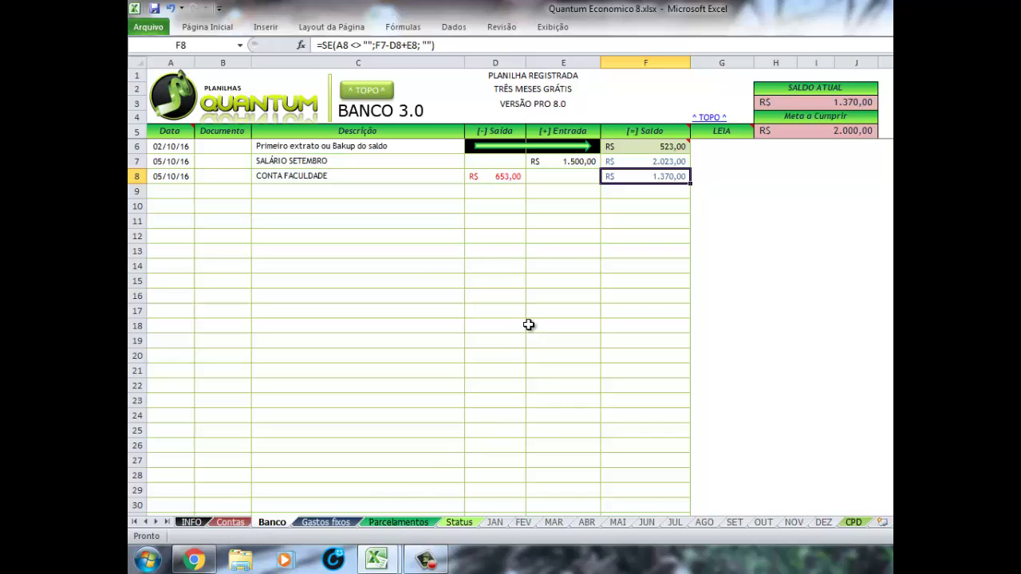
{"action": "left_click", "coordinate": [517, 239]}
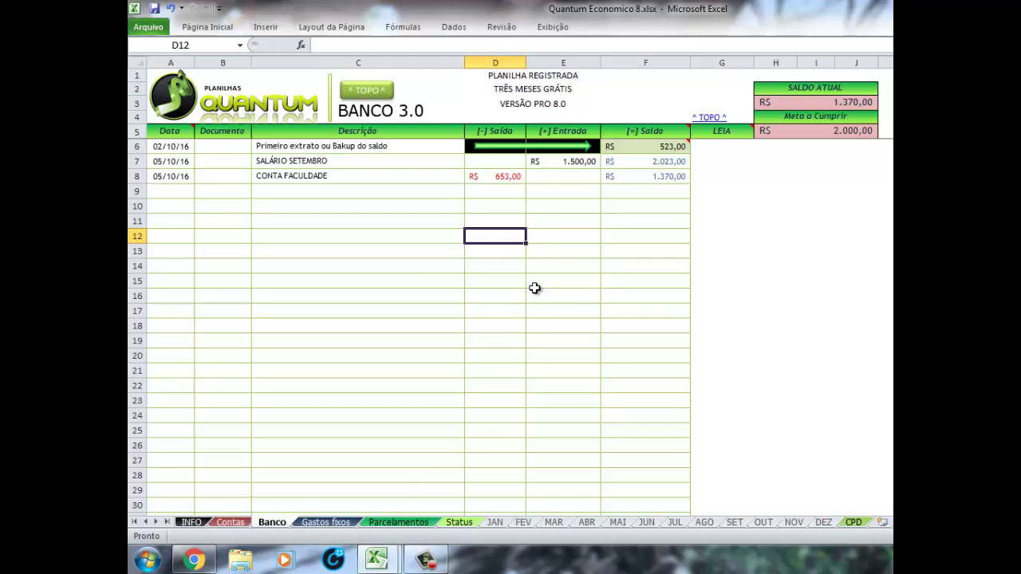
{"action": "left_click", "coordinate": [633, 179]}
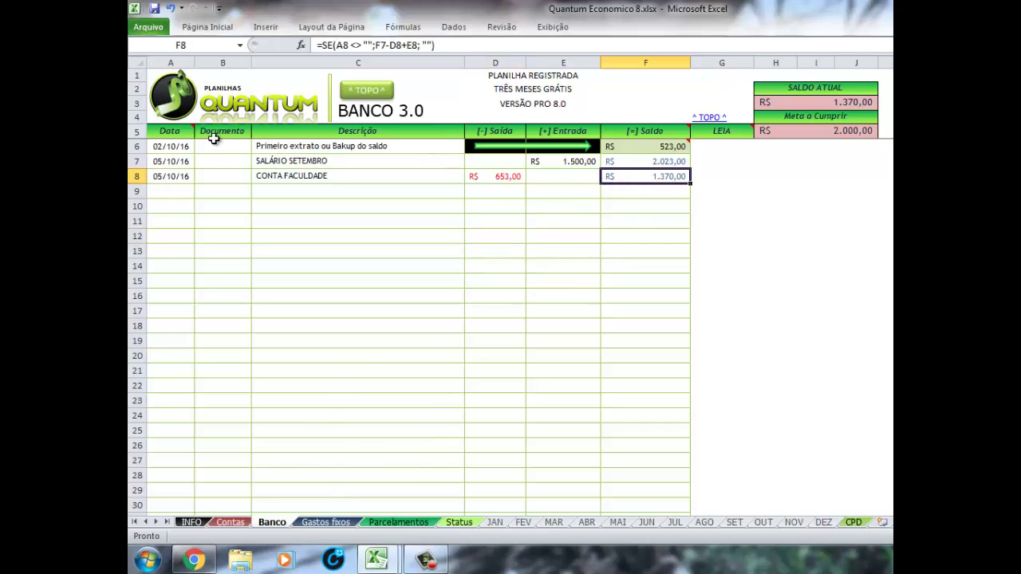
{"action": "left_click_drag", "start_coordinate": [175, 145], "coordinate": [633, 271]}
{"action": "left_click", "coordinate": [507, 234]}
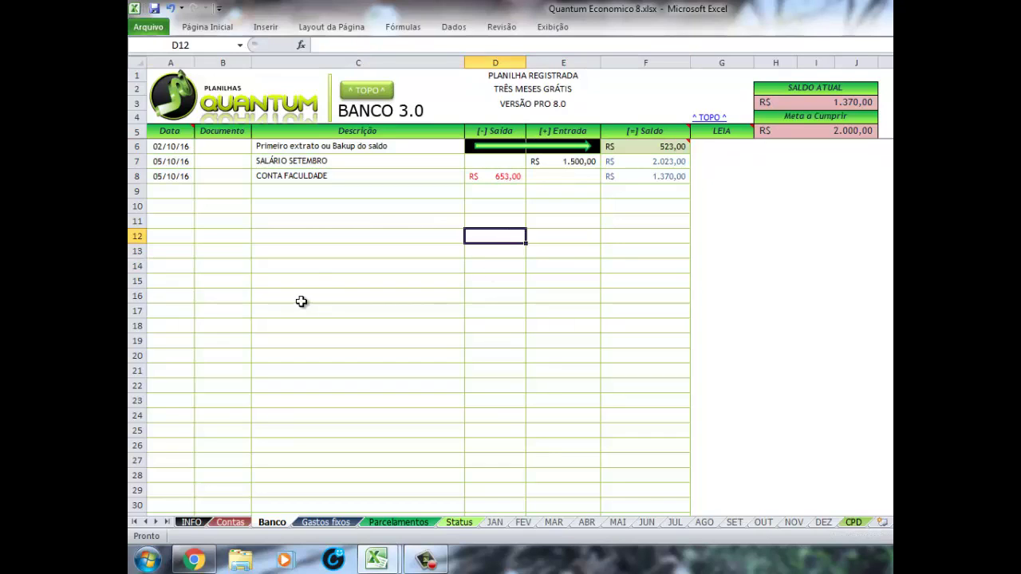
{"action": "left_click", "coordinate": [304, 273]}
{"action": "left_click", "coordinate": [286, 247]}
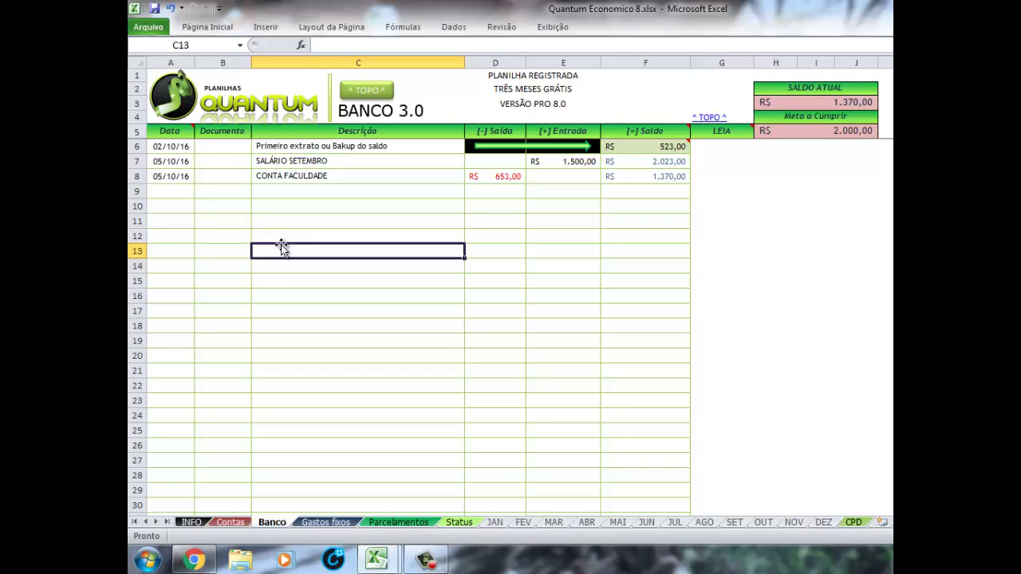
{"action": "left_click", "coordinate": [265, 236]}
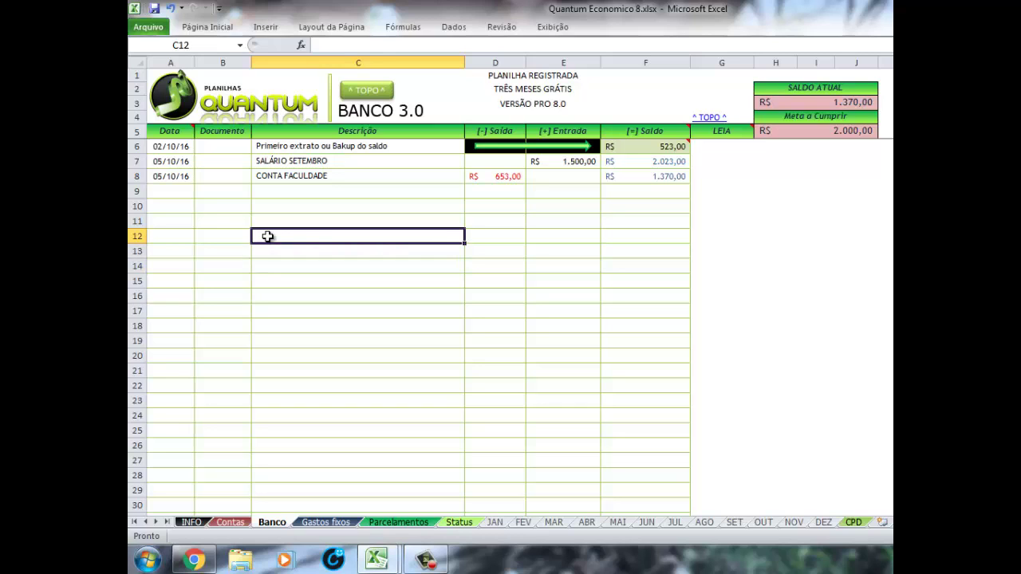
{"action": "left_click", "coordinate": [268, 194]}
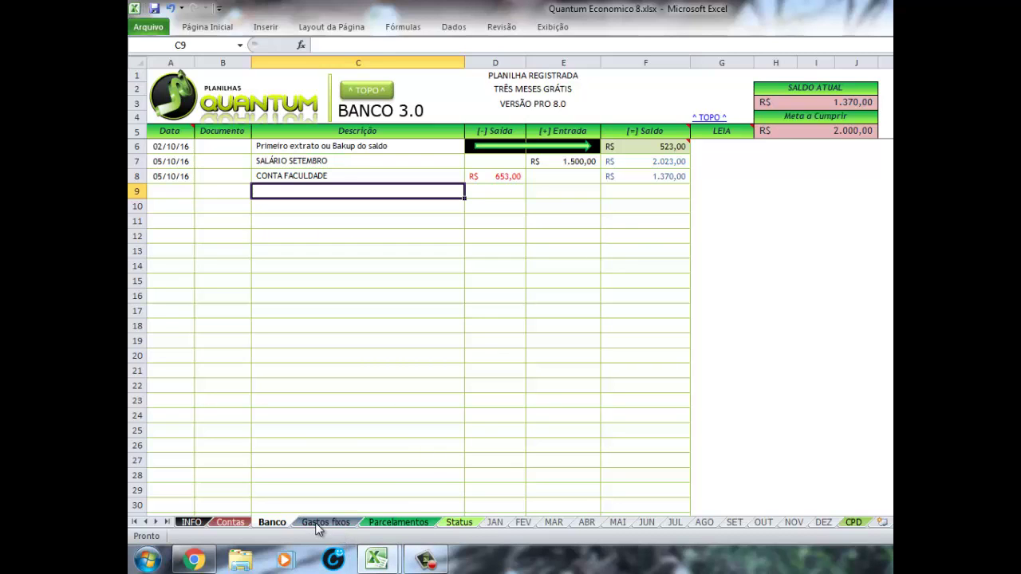
- Look over the Gastos fixos sheet's expense labels, such as COMPRA, and its empty January cells
{"action": "left_click", "coordinate": [315, 521]}
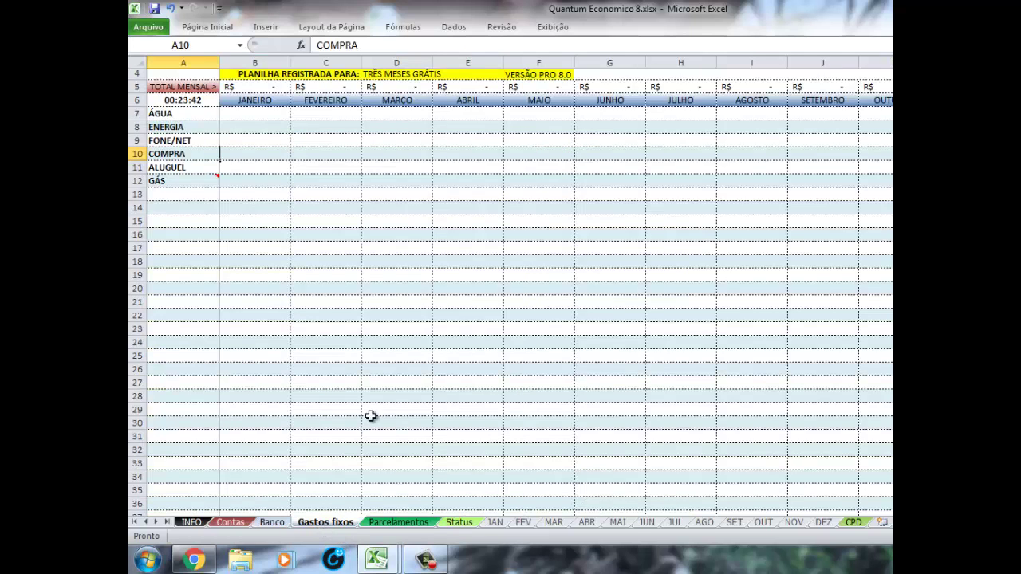
{"action": "key", "text": "ctrl+c"}
{"action": "left_click", "coordinate": [243, 264]}
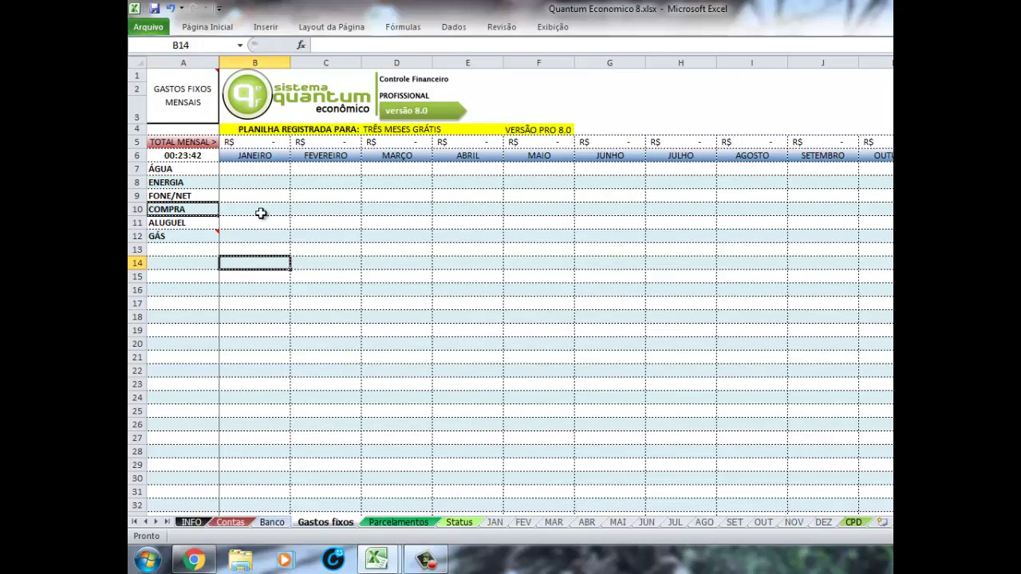
{"action": "left_click", "coordinate": [263, 223]}
{"action": "left_click", "coordinate": [264, 254]}
{"action": "mouse_move", "coordinate": [377, 560]}
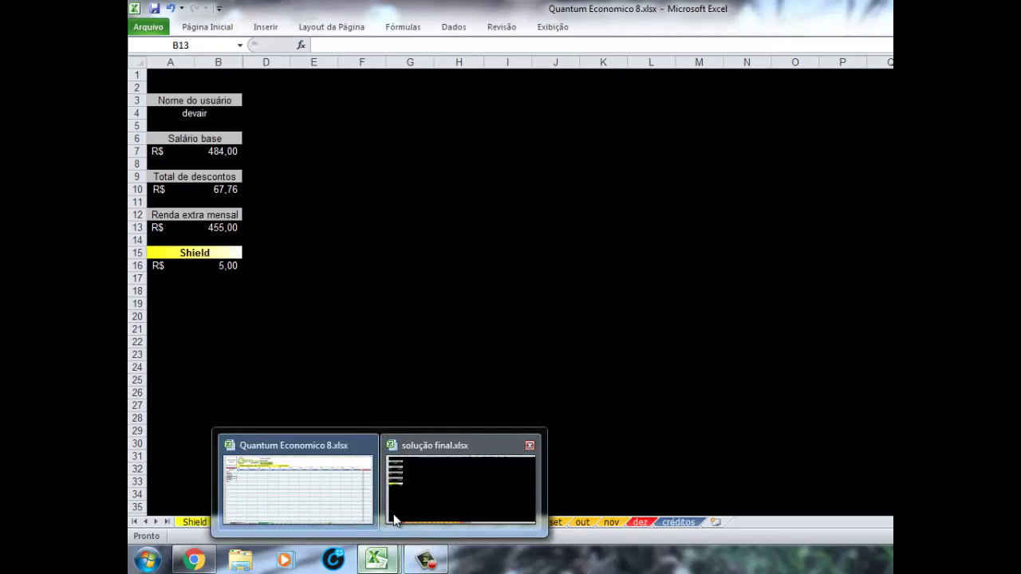
- In solução final, check January's TELEFONE amount of 84,00 and browse the other month sheets
{"action": "left_click", "coordinate": [393, 514]}
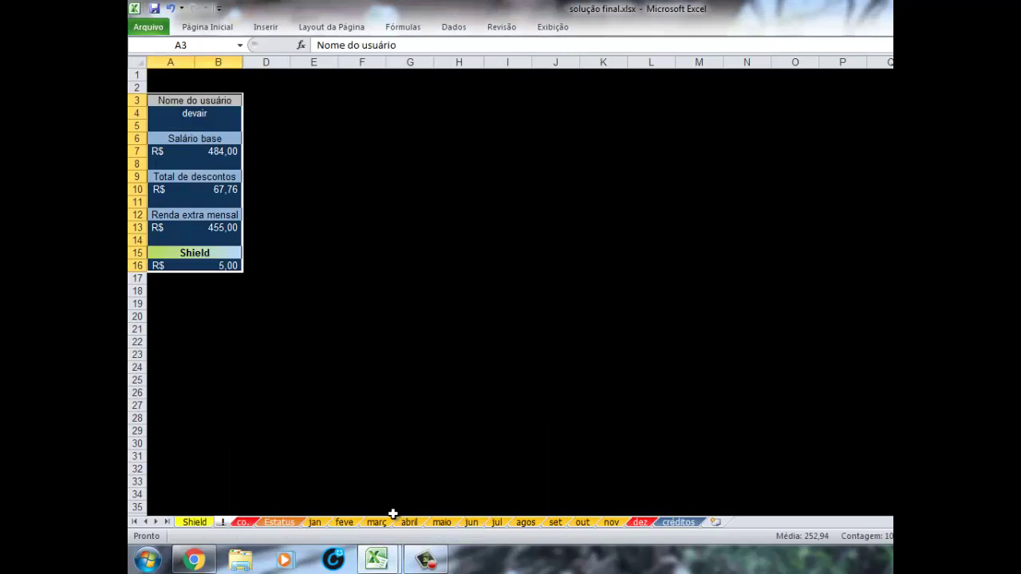
{"action": "left_click", "coordinate": [319, 521]}
{"action": "left_click", "coordinate": [277, 265]}
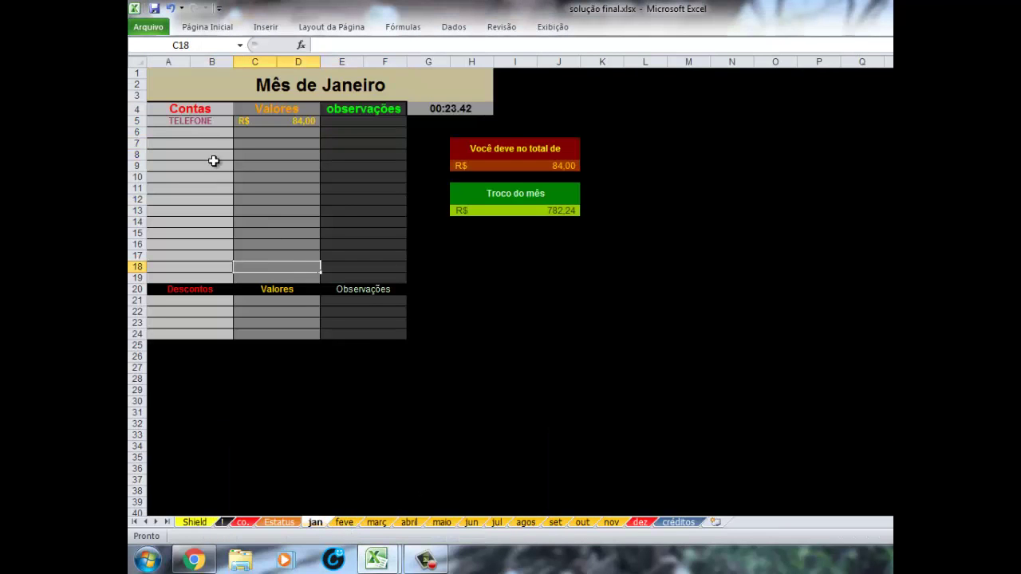
{"action": "left_click", "coordinate": [187, 121]}
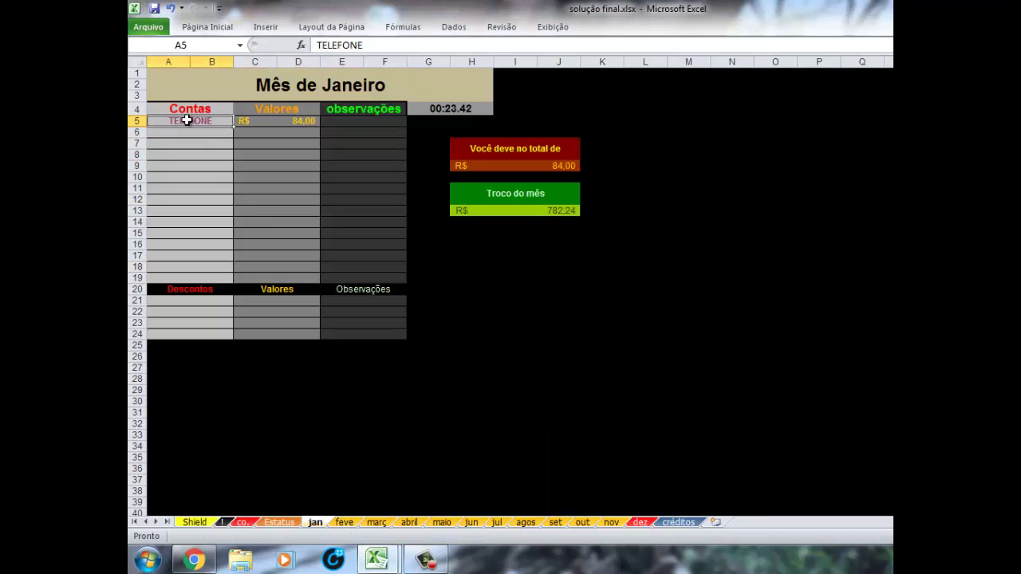
{"action": "left_click", "coordinate": [247, 121]}
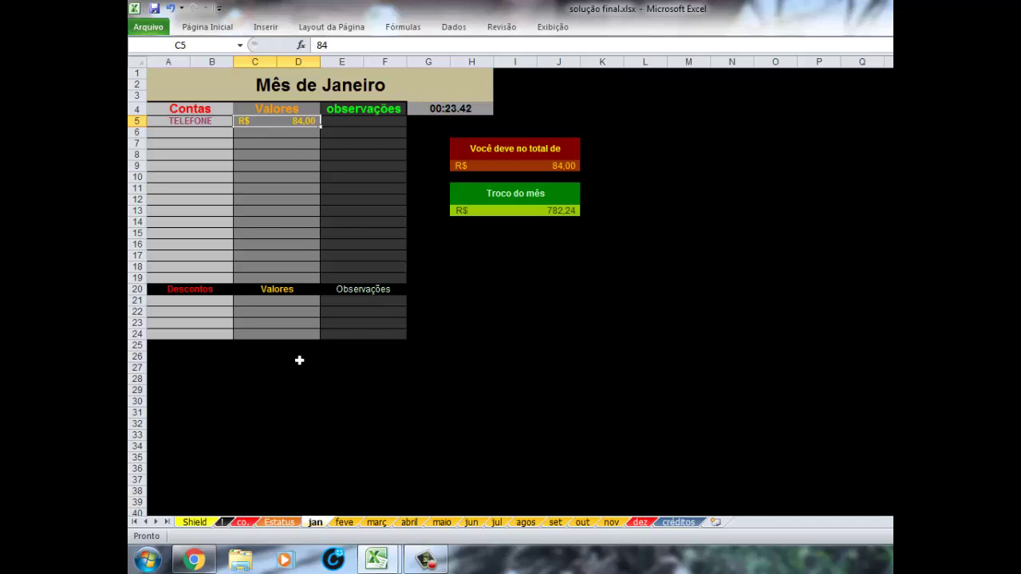
{"action": "left_click", "coordinate": [343, 522]}
{"action": "left_click", "coordinate": [369, 524]}
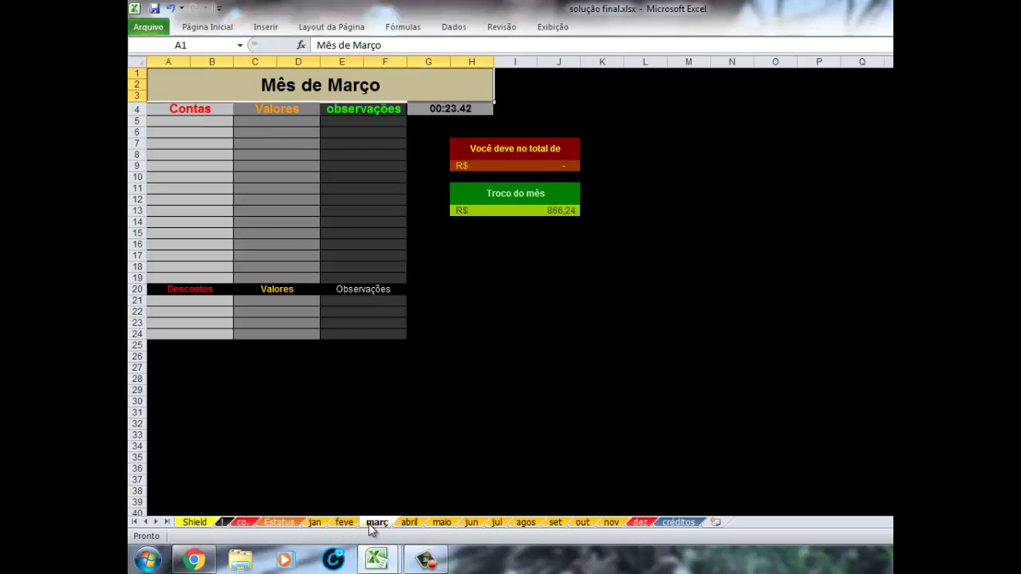
{"action": "left_click", "coordinate": [415, 524]}
{"action": "left_click", "coordinate": [439, 524]}
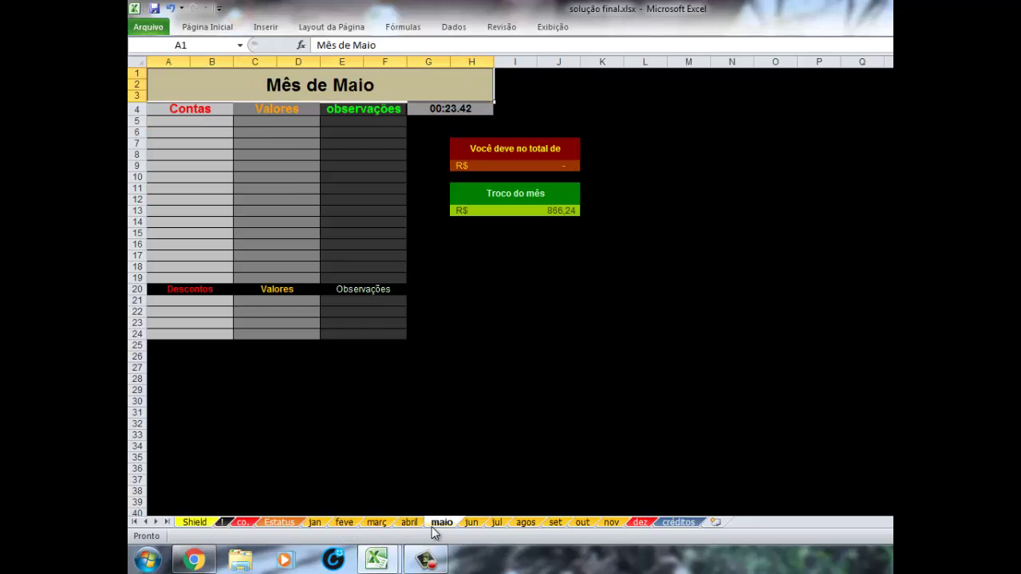
{"action": "left_click", "coordinate": [467, 523]}
{"action": "left_click", "coordinate": [314, 522]}
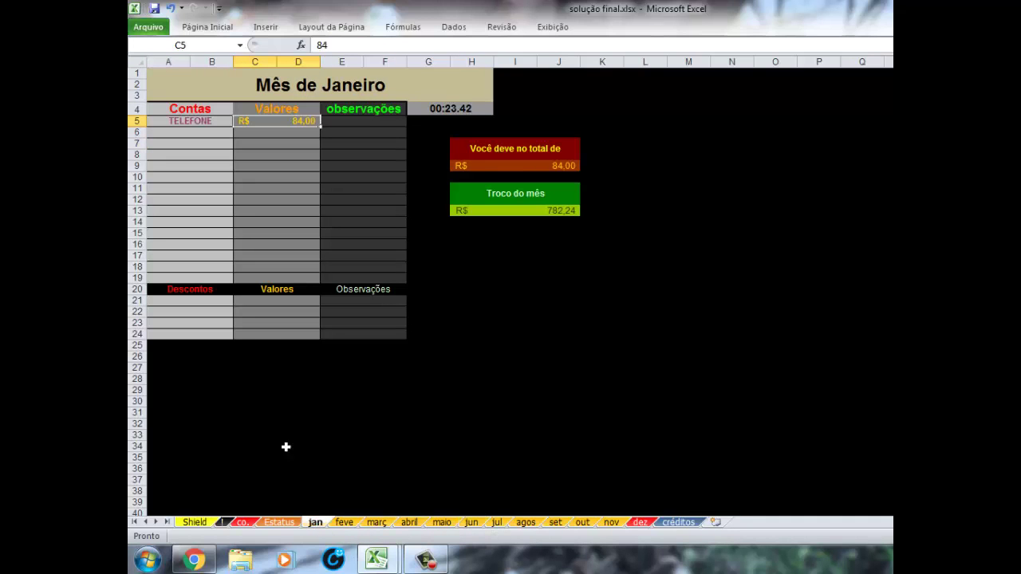
{"action": "mouse_move", "coordinate": [376, 559]}
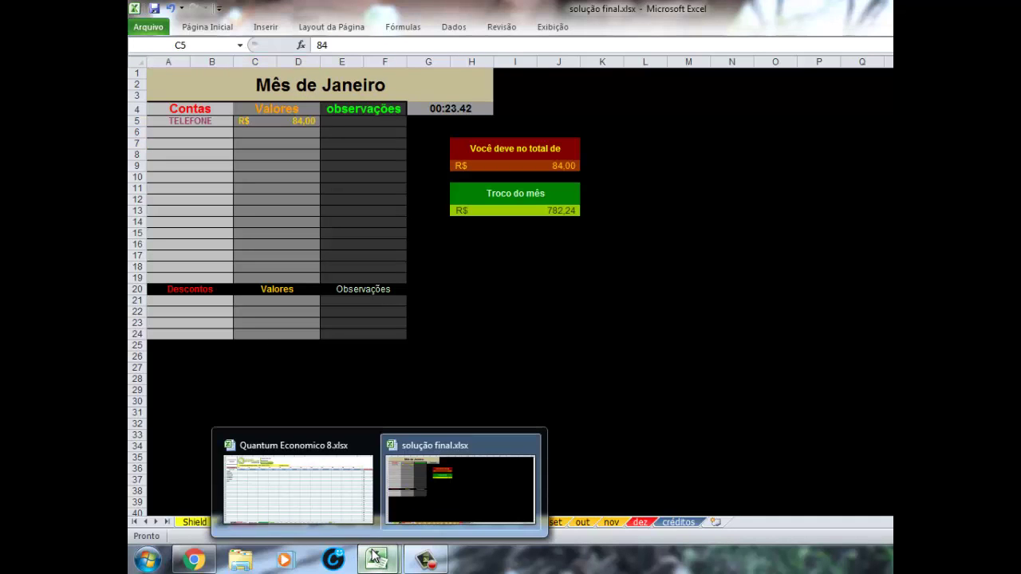
- Return to Quantum Economico 8 and select January's FONE/NET cell B9
{"action": "left_click", "coordinate": [327, 499]}
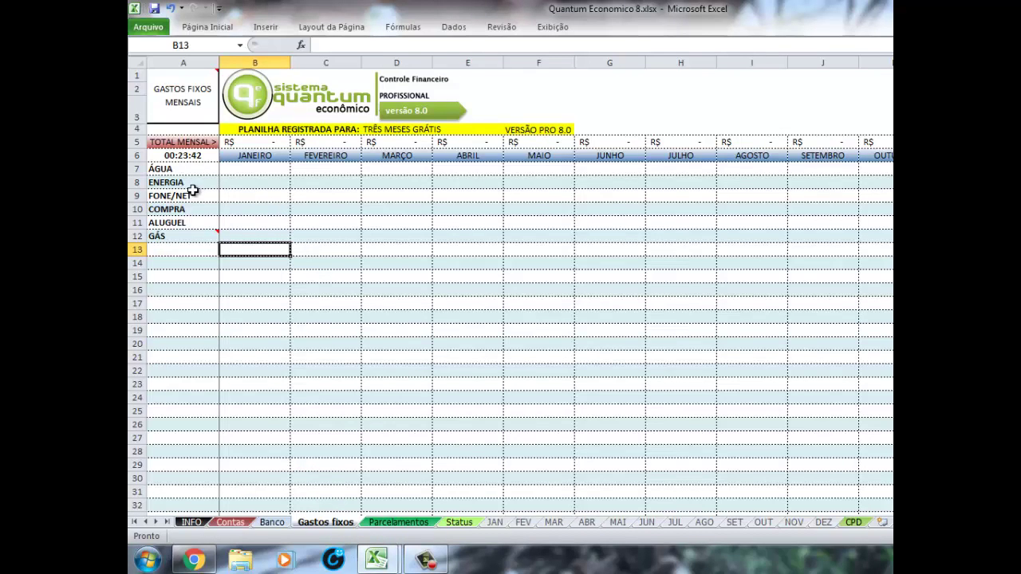
{"action": "left_click", "coordinate": [234, 197]}
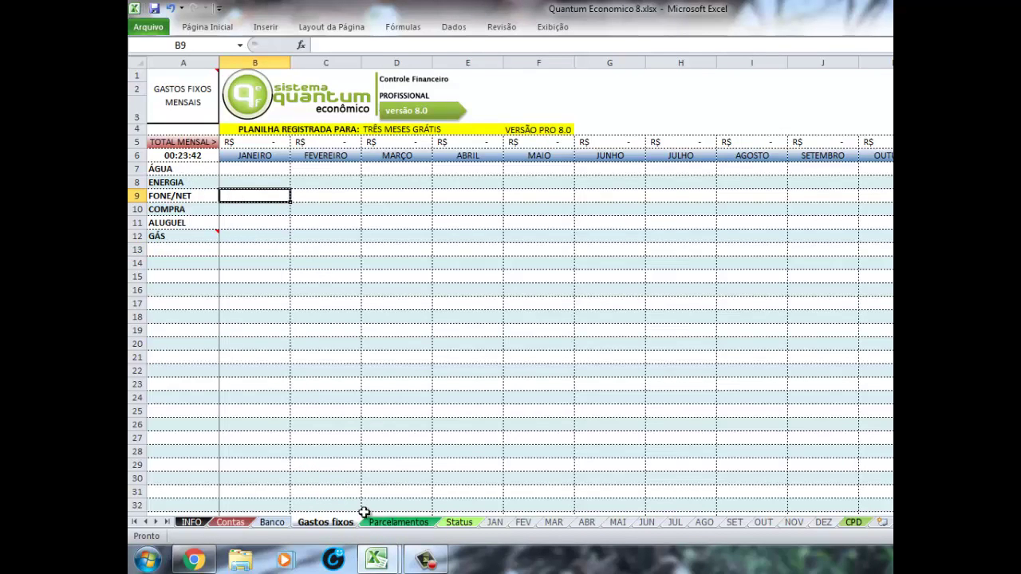
{"action": "mouse_move", "coordinate": [378, 559]}
{"action": "left_click", "coordinate": [414, 502]}
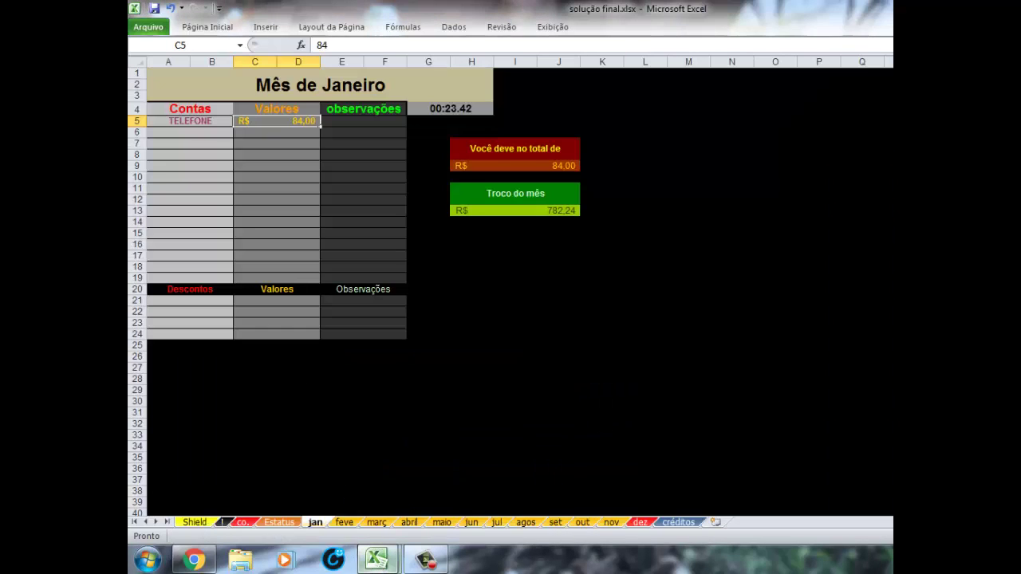
{"action": "left_click", "coordinate": [327, 499]}
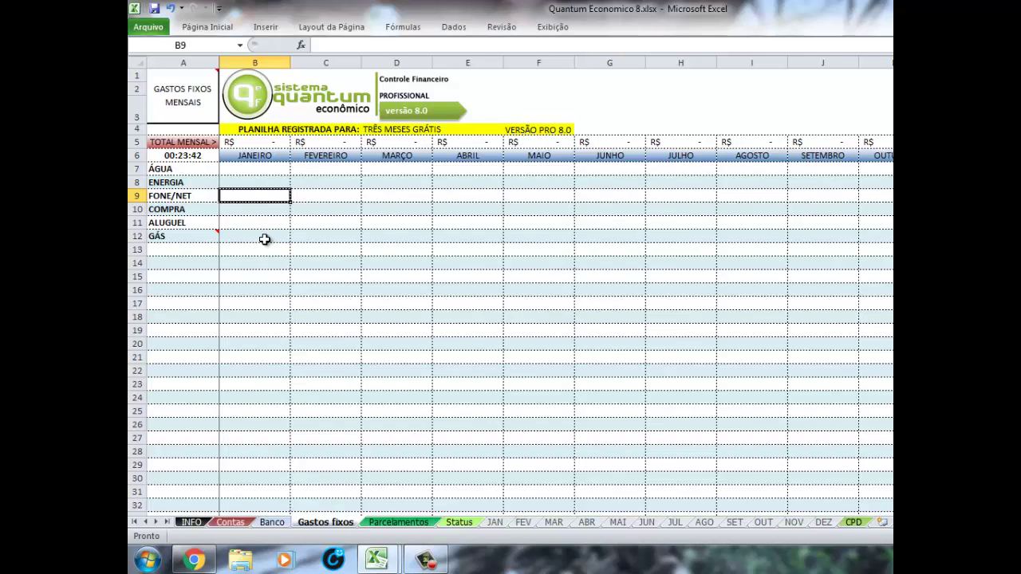
- Enter 84 in B9 as January's FONE/NET amount, correcting an initial 8
{"action": "type", "text": "8"}
{"action": "key", "text": "Return"}
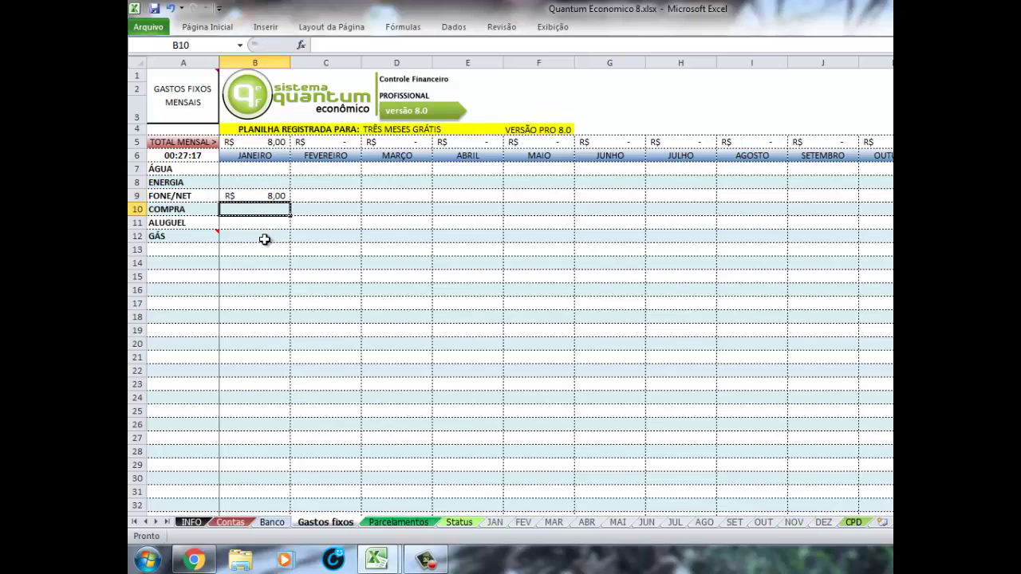
{"action": "key", "text": "Up"}
{"action": "type", "text": "84"}
{"action": "key", "text": "Return"}
{"action": "key", "text": "Up"}
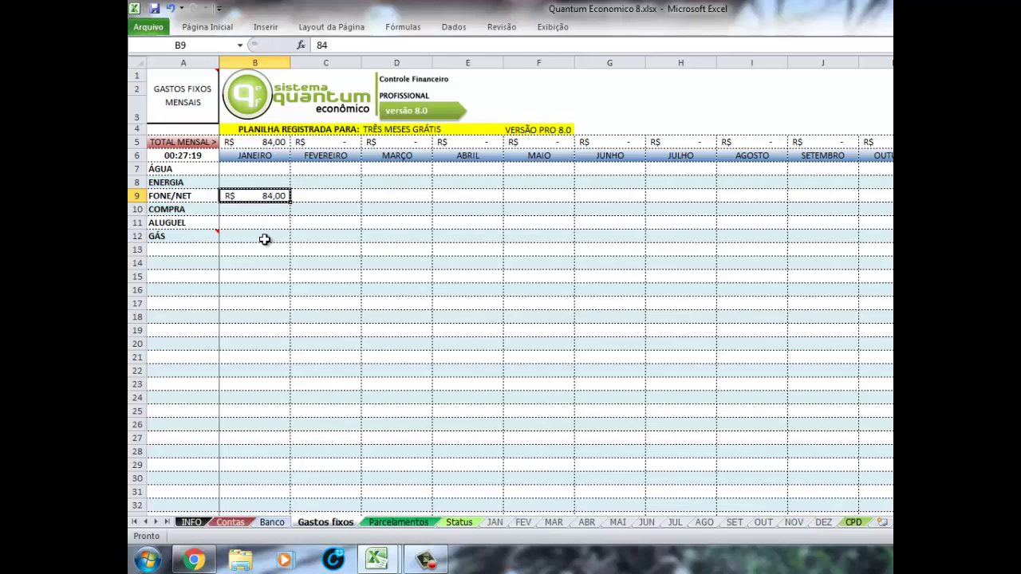
{"action": "left_click", "coordinate": [308, 197]}
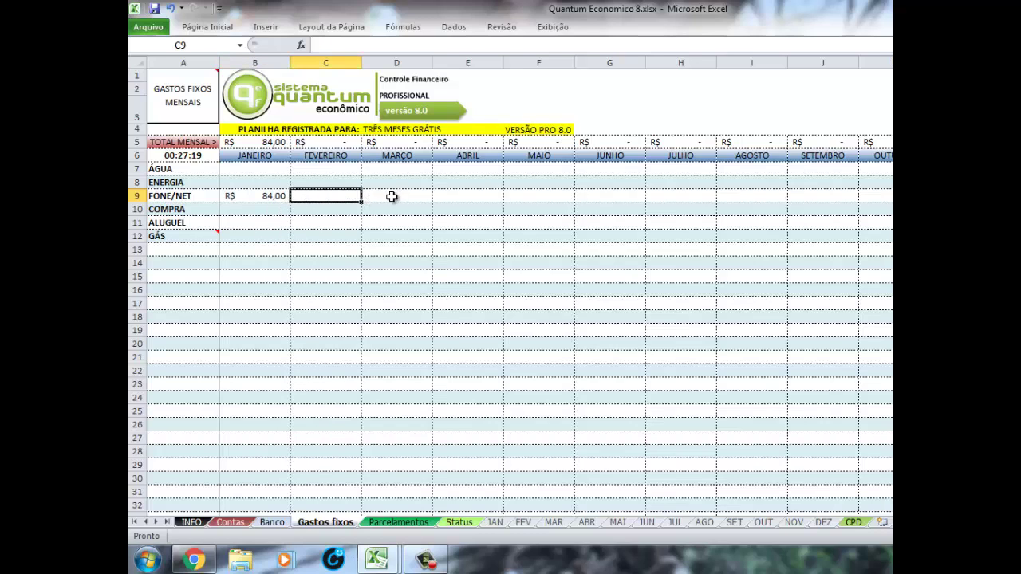
{"action": "key", "text": "Right"}
{"action": "key", "text": "Right"}
{"action": "key", "text": "Right"}
{"action": "key", "text": "Right"}
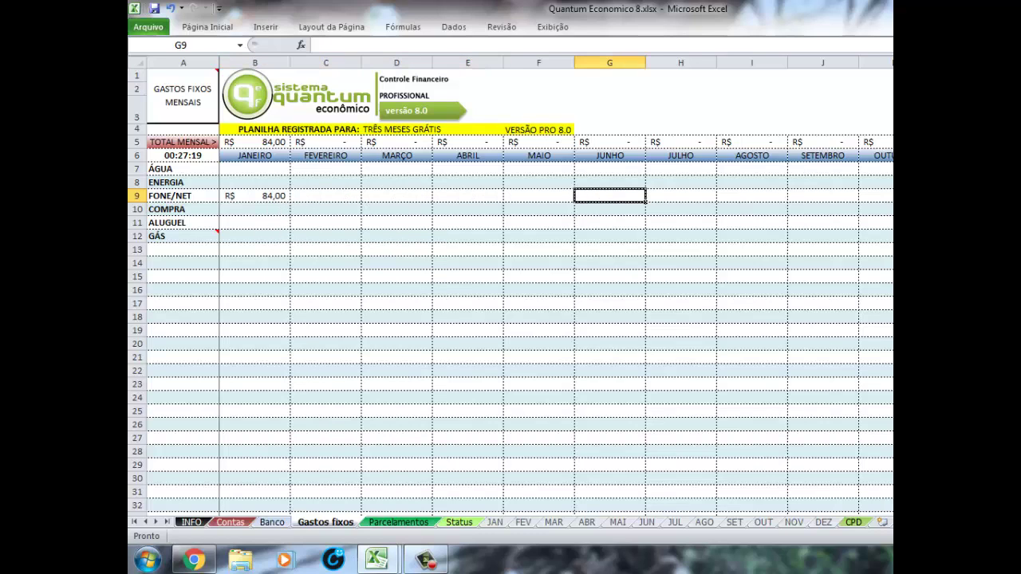
{"action": "left_click", "coordinate": [268, 199]}
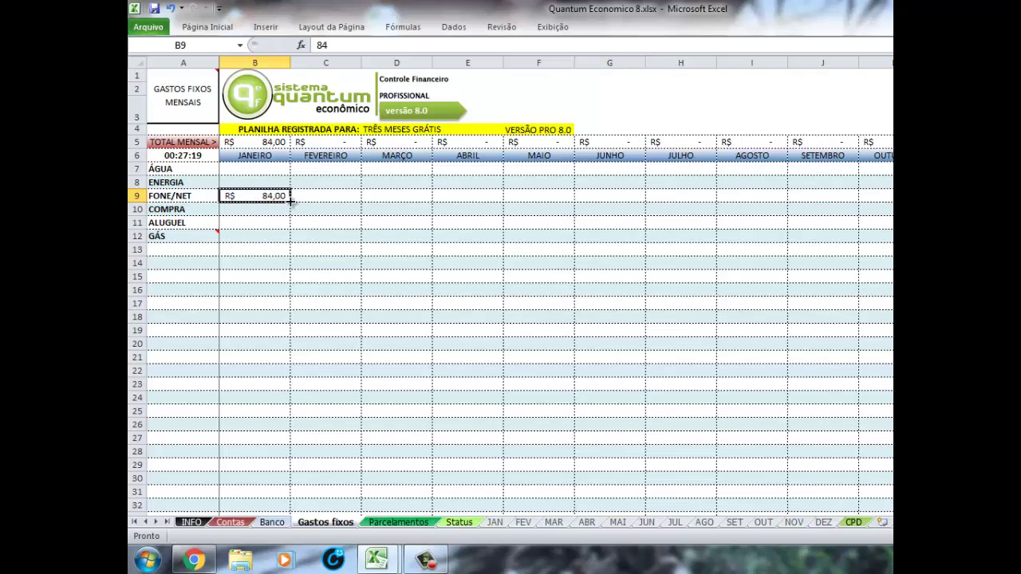
- Fill B9's 84,00 across row 9 through December (M9) and confirm N9 totals 1.008,00
{"action": "left_click_drag", "start_coordinate": [290, 203], "coordinate": [749, 194]}
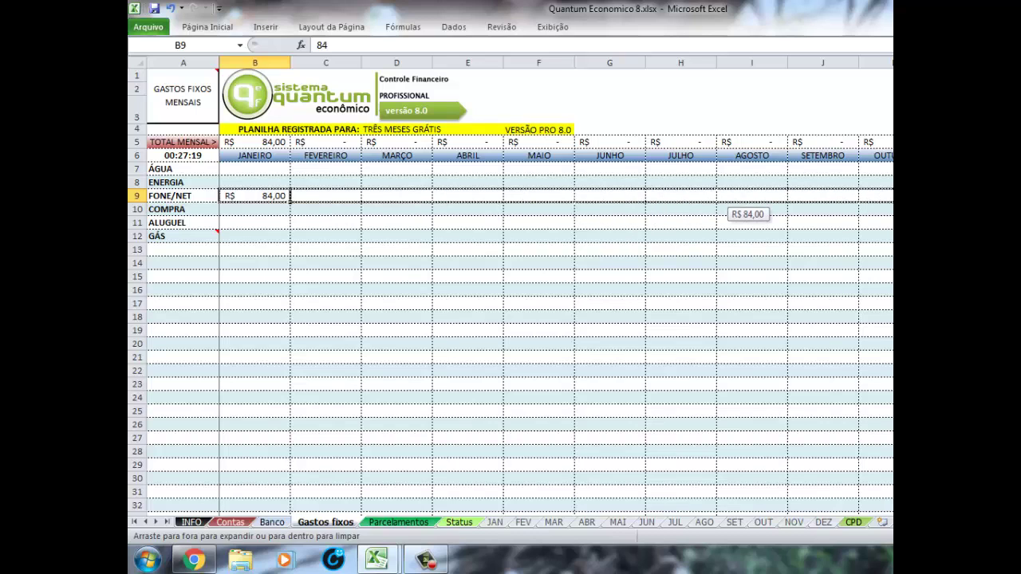
{"action": "left_click_drag", "start_coordinate": [749, 194], "coordinate": [889, 196]}
{"action": "left_click", "coordinate": [890, 209]}
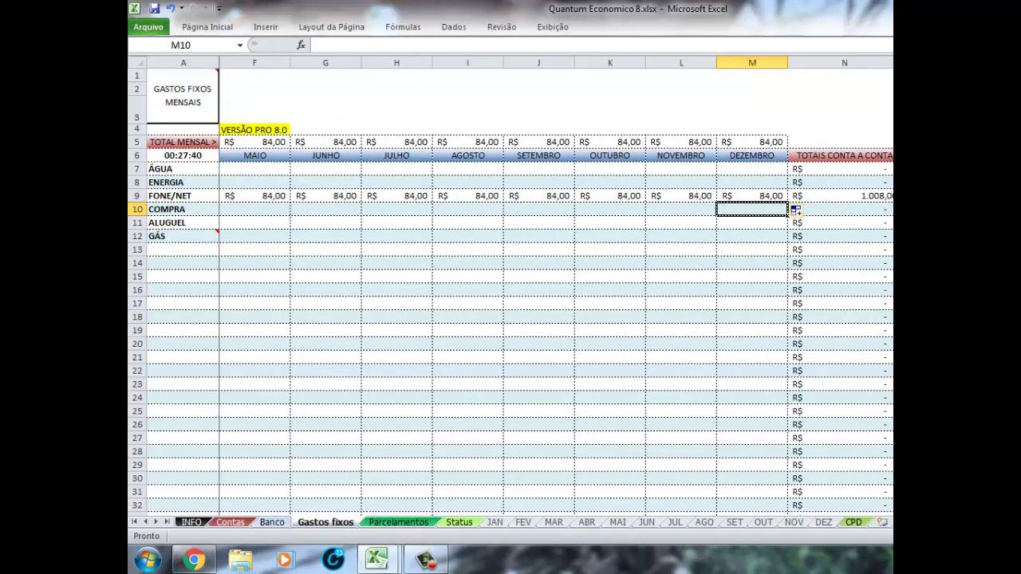
{"action": "left_click", "coordinate": [859, 200]}
{"action": "left_click", "coordinate": [774, 199]}
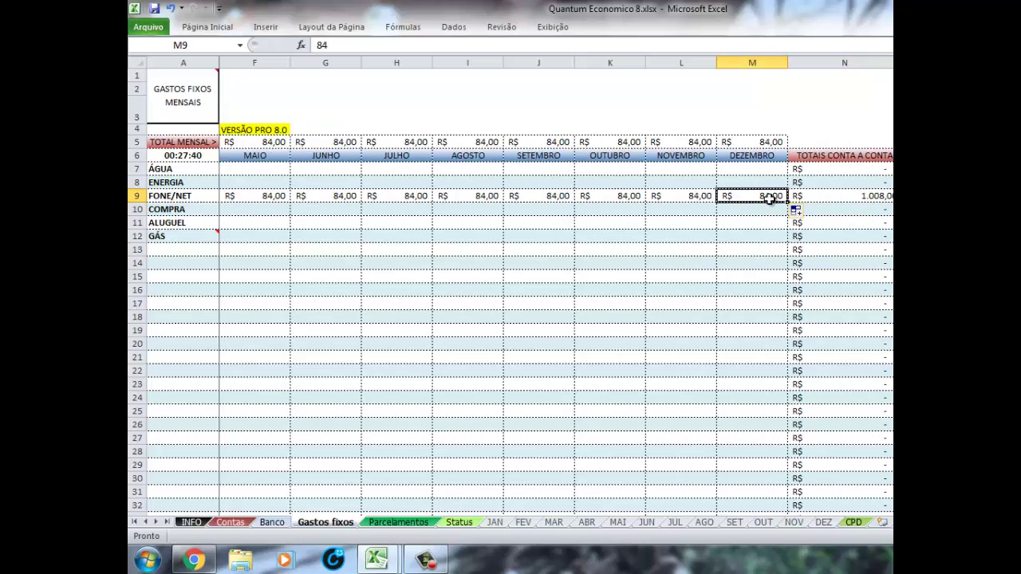
{"action": "left_click", "coordinate": [802, 199]}
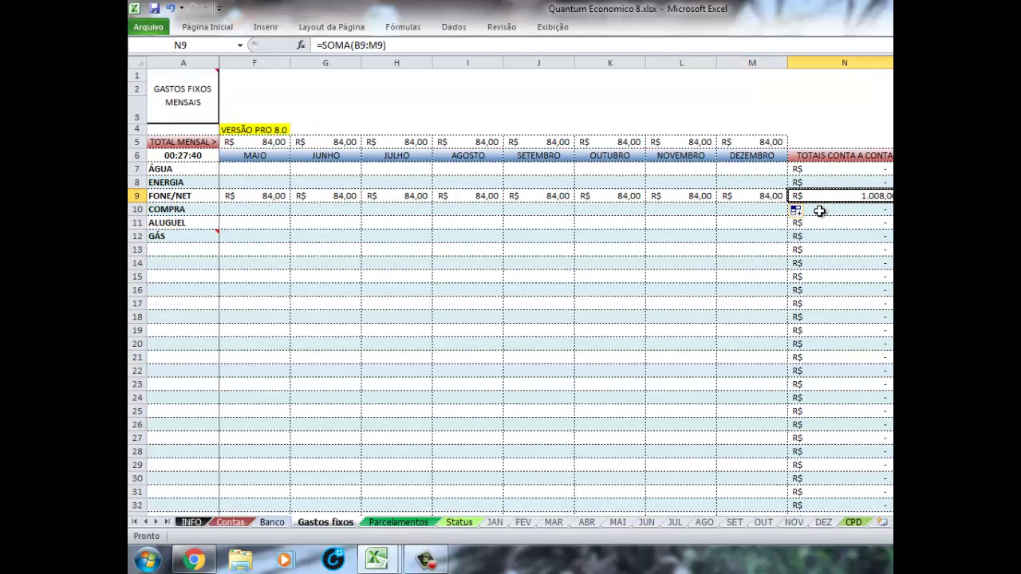
{"action": "scroll", "coordinate": [796, 210], "scroll_direction": "left", "scroll_amount": 4}
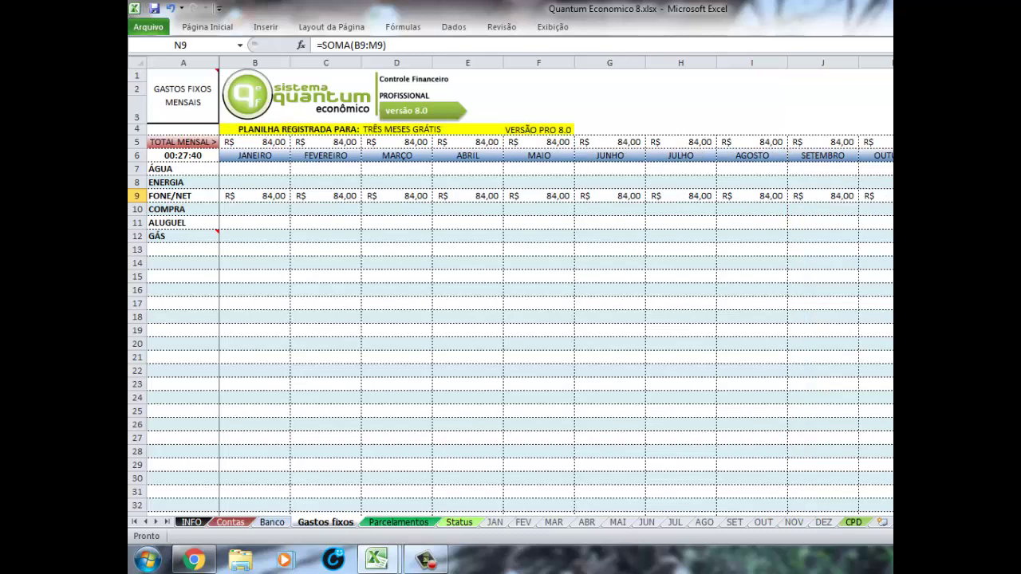
- Enter Água amounts of 25 in January (B7) and 32 in February (C7)
{"action": "left_click", "coordinate": [247, 223]}
{"action": "left_click", "coordinate": [242, 169]}
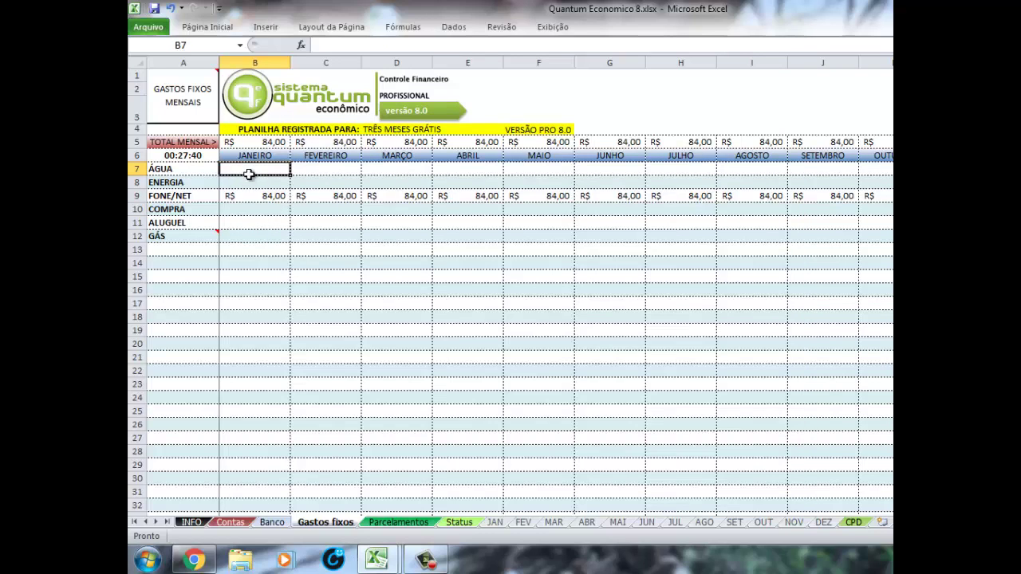
{"action": "left_click", "coordinate": [251, 182]}
{"action": "left_click", "coordinate": [253, 166]}
{"action": "left_click", "coordinate": [303, 183]}
{"action": "left_click", "coordinate": [273, 171]}
{"action": "type", "text": "25"}
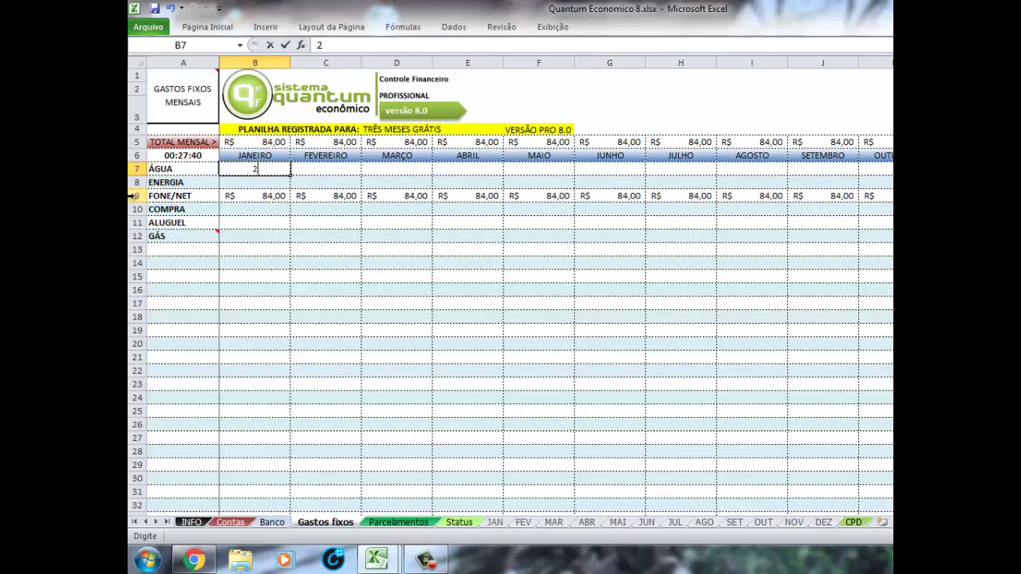
{"action": "key", "text": "Tab"}
{"action": "type", "text": "32"}
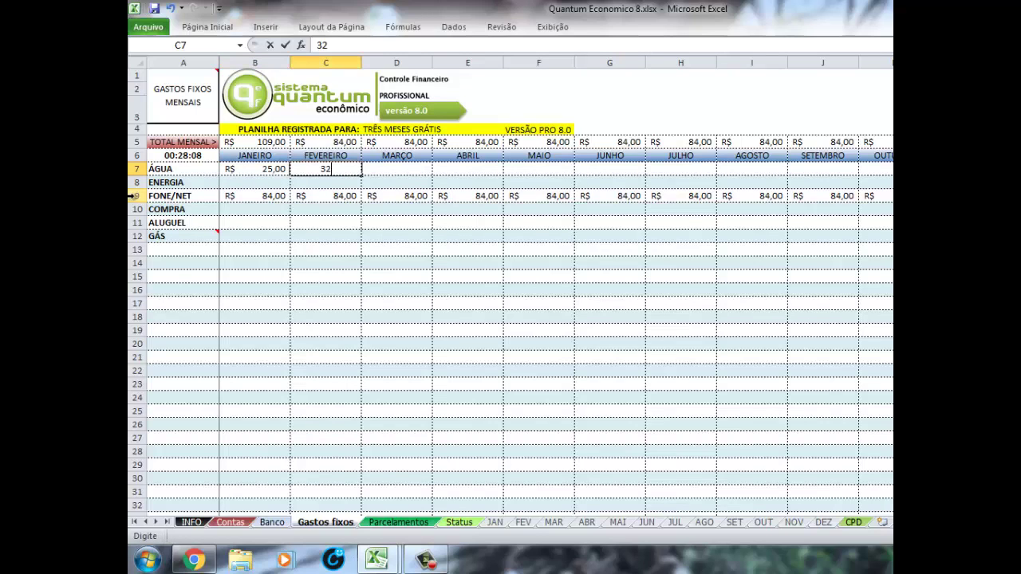
{"action": "key", "text": "Return"}
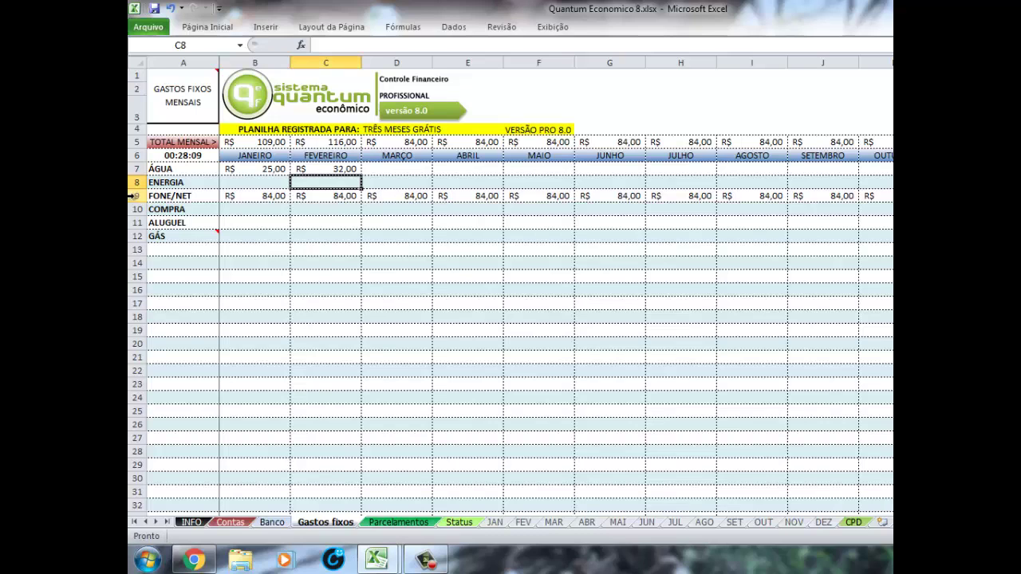
- Move from the Água row down to January's COMPRA cell
{"action": "key", "text": "Up"}
{"action": "key", "text": "Right"}
{"action": "key", "text": "Left"}
{"action": "key", "text": "Left"}
{"action": "key", "text": "Down"}
{"action": "key", "text": "Right"}
{"action": "key", "text": "Left"}
{"action": "key", "text": "Right"}
{"action": "key", "text": "Down"}
{"action": "key", "text": "Left"}
{"action": "key", "text": "Down"}
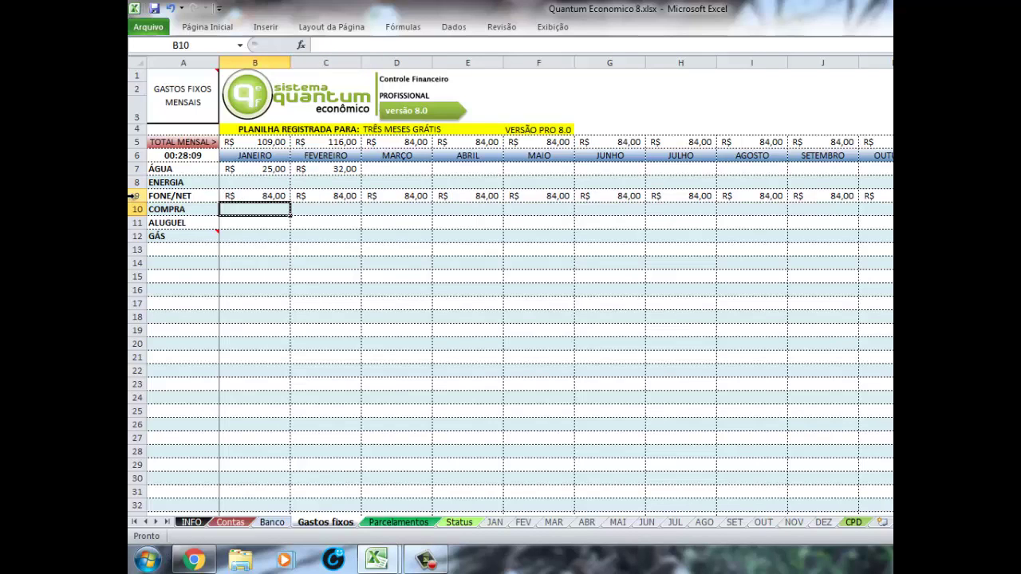
{"action": "key", "text": "Right"}
{"action": "key", "text": "Right"}
{"action": "key", "text": "Left"}
{"action": "key", "text": "Left"}
{"action": "key", "text": "Left"}
{"action": "key", "text": "Right"}
{"action": "key", "text": "Right"}
{"action": "key", "text": "Left"}
{"action": "key", "text": "Left"}
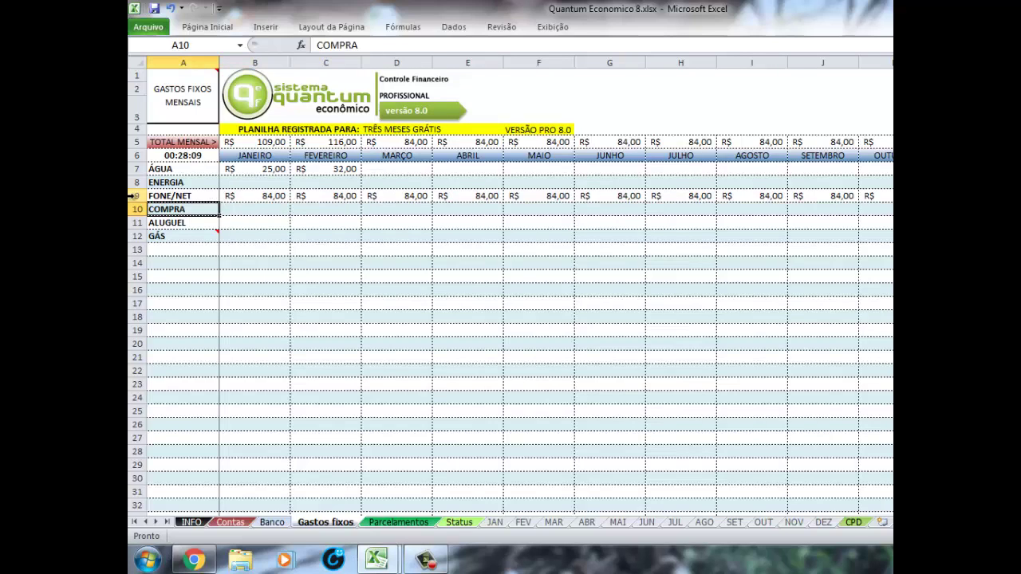
- Select January's GÁS cell B12 after checking the ALUGUEL and GÁS labels
{"action": "left_click", "coordinate": [204, 222]}
{"action": "mouse_move", "coordinate": [183, 236]}
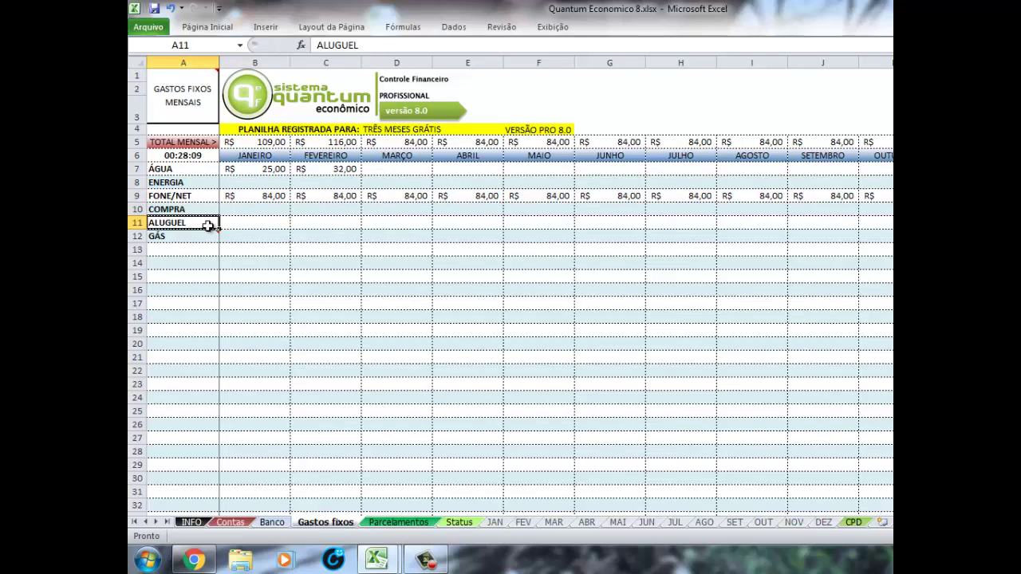
{"action": "left_click", "coordinate": [202, 232]}
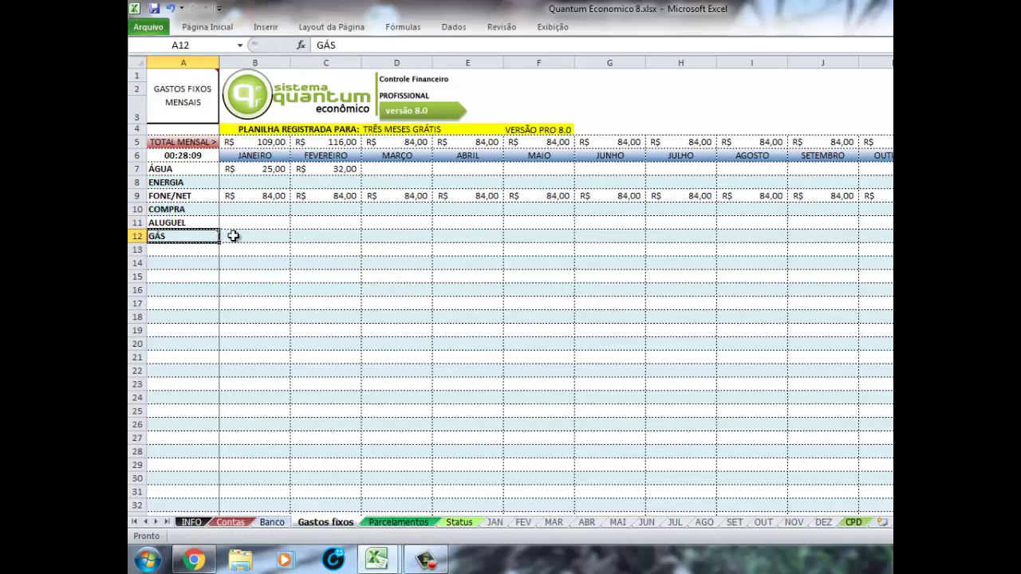
{"action": "left_click", "coordinate": [233, 235]}
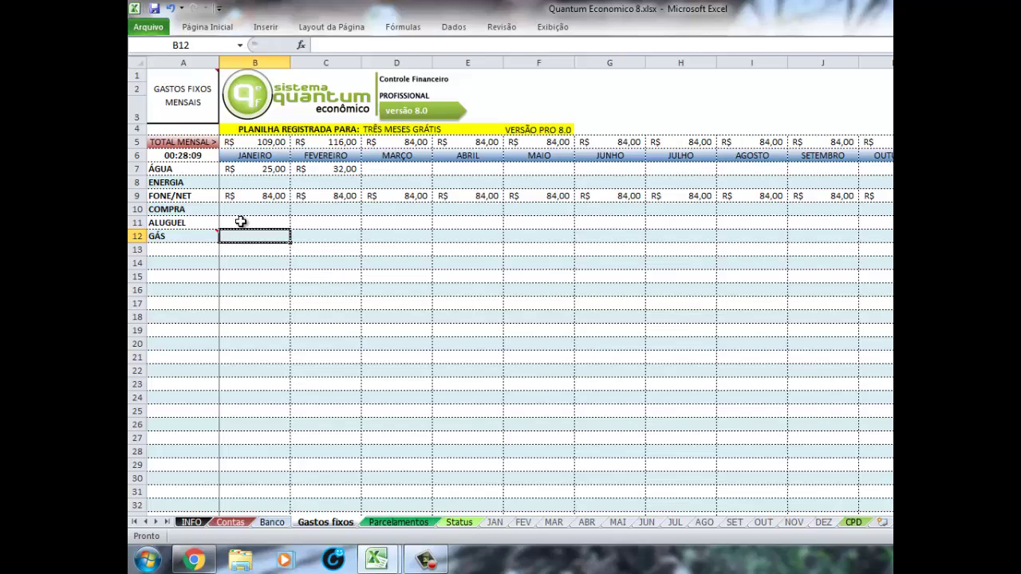
- Enter 45 as the January GÁS expense
{"action": "type", "text": "45"}
{"action": "key", "text": "Return"}
{"action": "key", "text": "Up"}
- Review the expense category labels down to the table's last row and back
{"action": "left_click_drag", "start_coordinate": [181, 169], "coordinate": [178, 225]}
{"action": "left_click", "coordinate": [178, 250]}
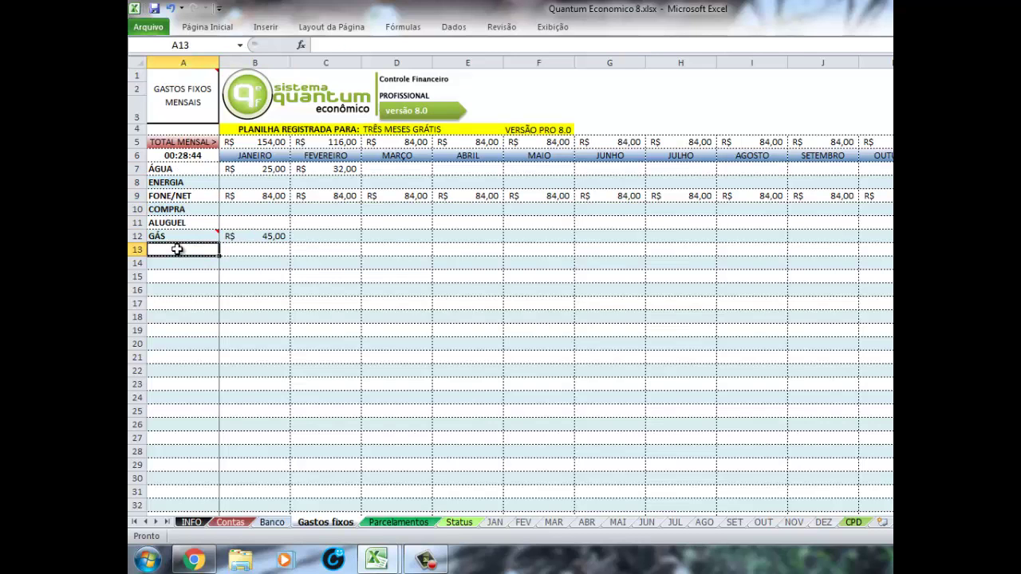
{"action": "scroll", "coordinate": [175, 249], "scroll_direction": "down", "scroll_amount": 6}
{"action": "scroll", "coordinate": [174, 248], "scroll_direction": "down", "scroll_amount": 4}
{"action": "scroll", "coordinate": [170, 248], "scroll_direction": "down", "scroll_amount": 8}
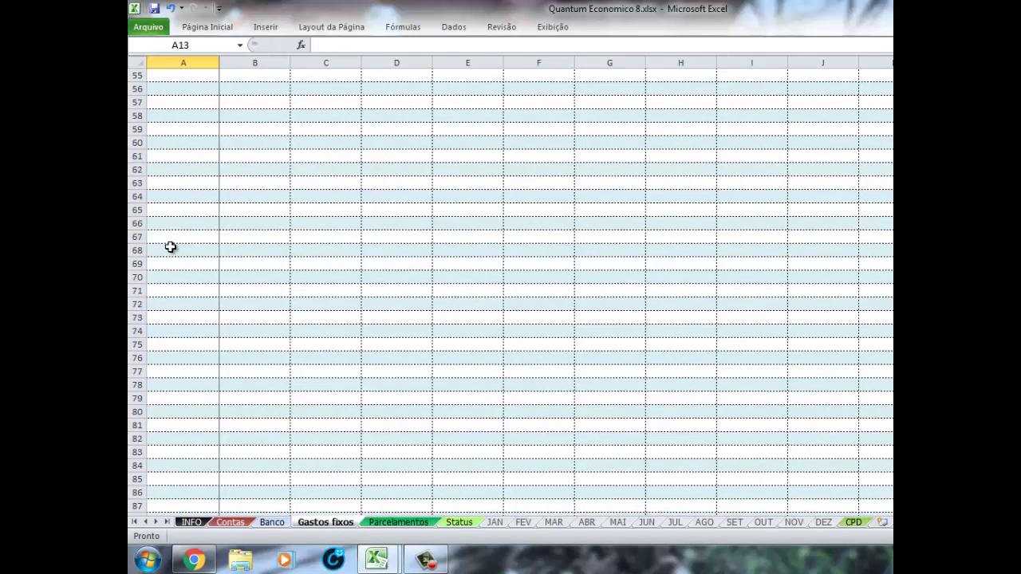
{"action": "scroll", "coordinate": [171, 247], "scroll_direction": "down", "scroll_amount": 8}
{"action": "scroll", "coordinate": [168, 247], "scroll_direction": "down", "scroll_amount": 1}
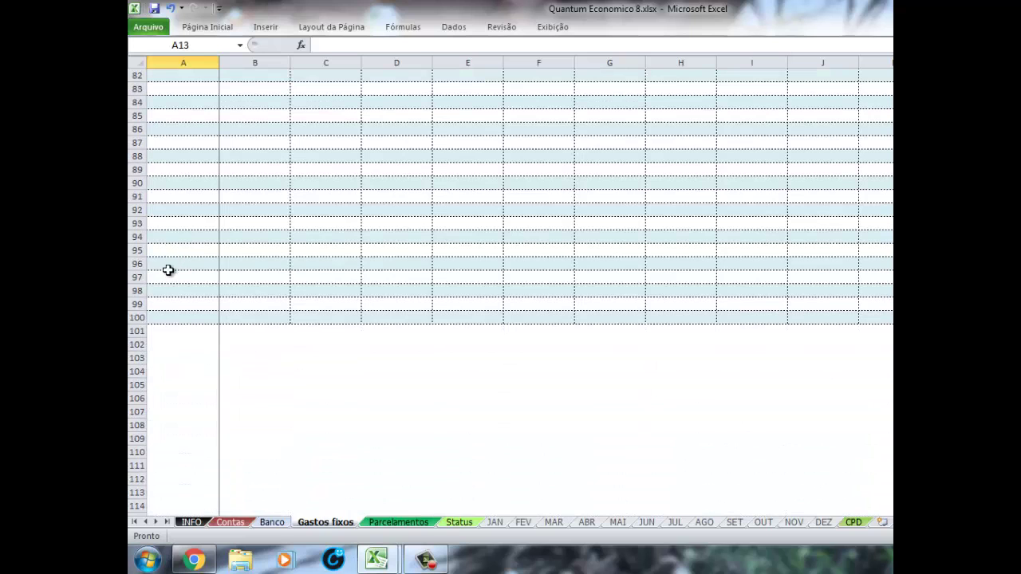
{"action": "left_click", "coordinate": [171, 319]}
{"action": "scroll", "coordinate": [174, 262], "scroll_direction": "up", "scroll_amount": 11}
{"action": "scroll", "coordinate": [176, 263], "scroll_direction": "up", "scroll_amount": 4}
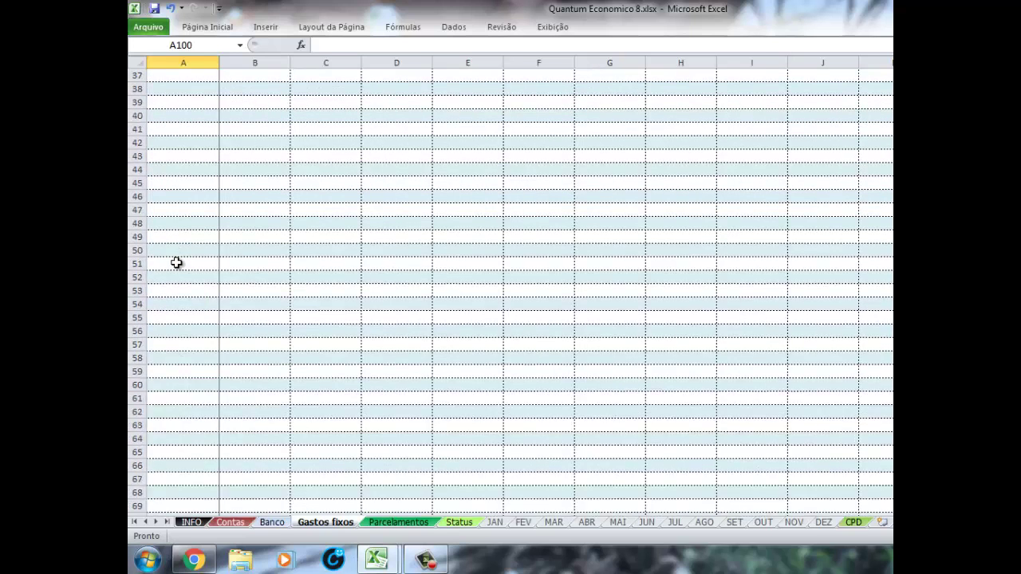
{"action": "scroll", "coordinate": [176, 262], "scroll_direction": "up", "scroll_amount": 5}
{"action": "scroll", "coordinate": [176, 262], "scroll_direction": "up", "scroll_amount": 8}
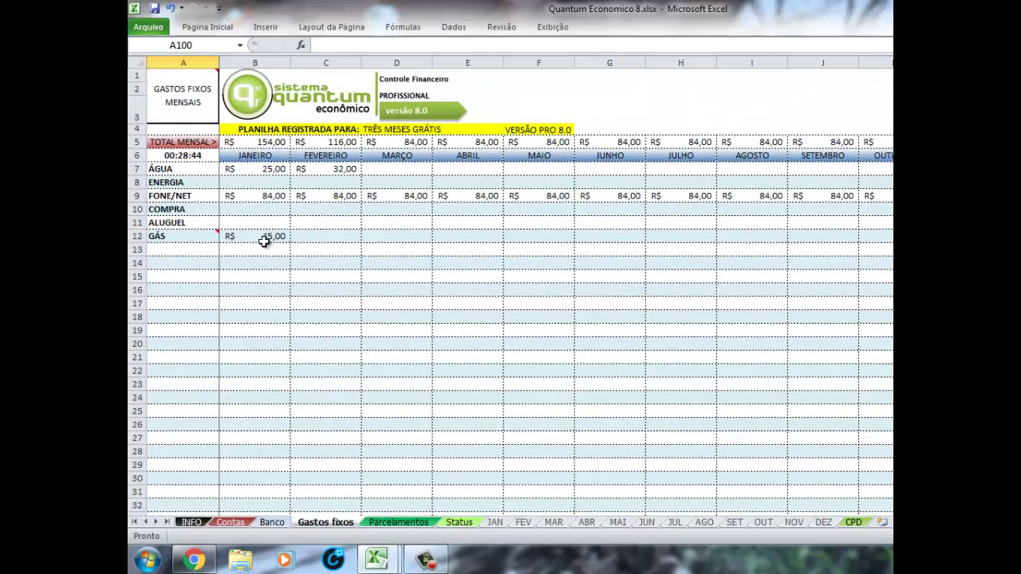
{"action": "left_click", "coordinate": [305, 236]}
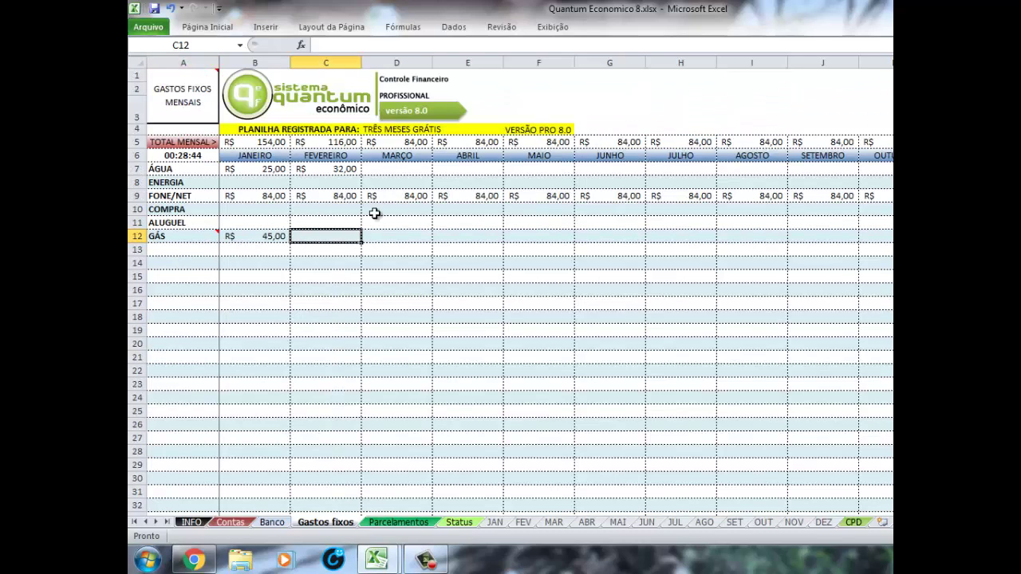
- Clear the FONE/NET amounts from June onward and paste the 84,00 values back
{"action": "left_click", "coordinate": [559, 197]}
{"action": "left_click_drag", "start_coordinate": [588, 197], "coordinate": [890, 195]}
{"action": "key", "text": "ctrl+c"}
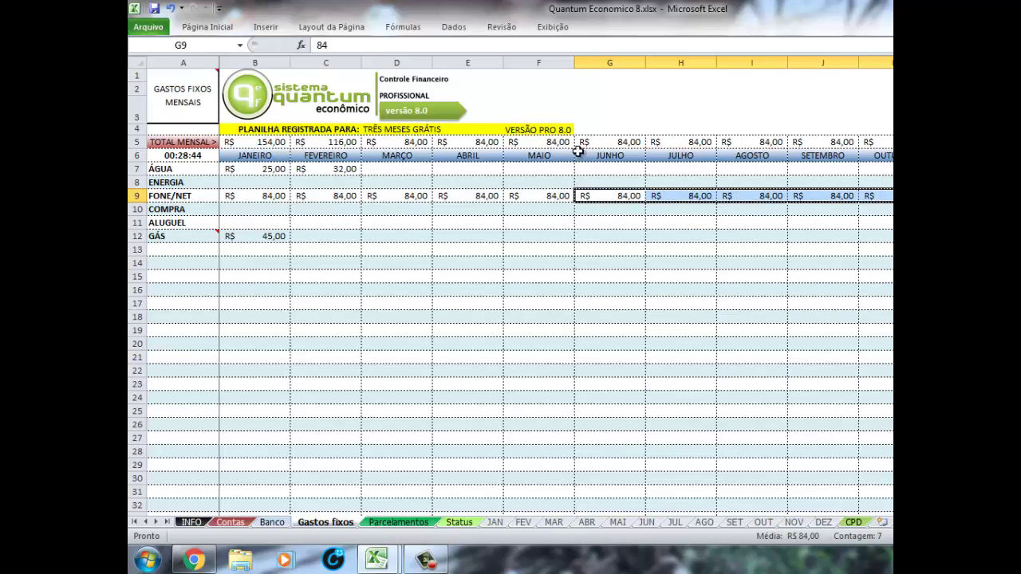
{"action": "key", "text": "Delete"}
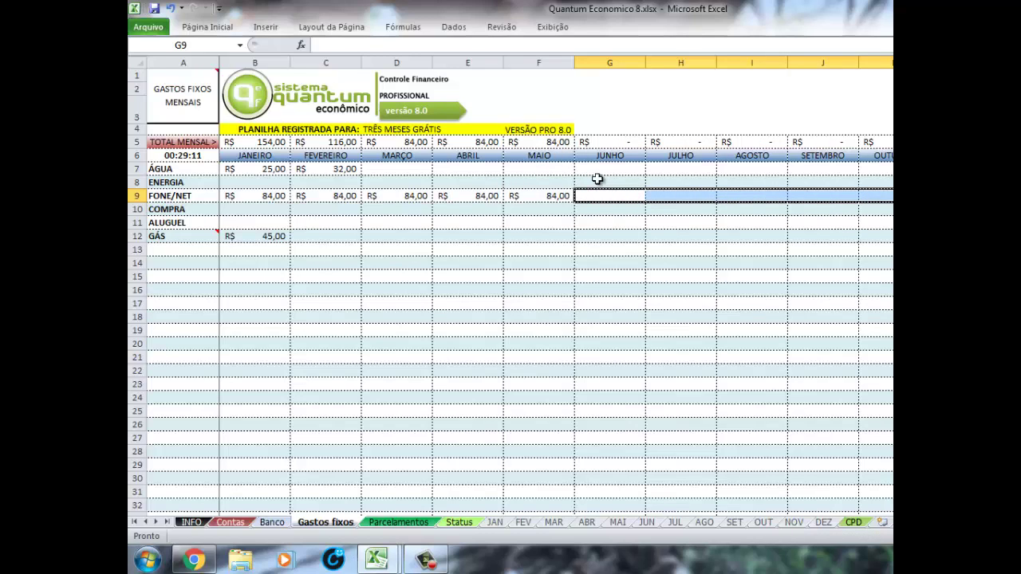
{"action": "key", "text": "ctrl+v"}
{"action": "left_click", "coordinate": [571, 236]}
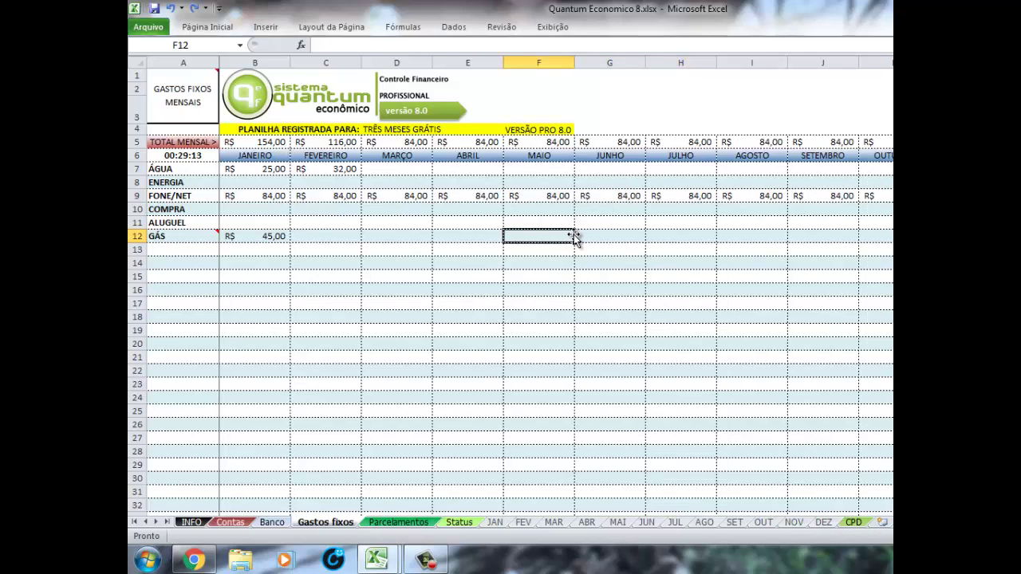
{"action": "mouse_move", "coordinate": [378, 560]}
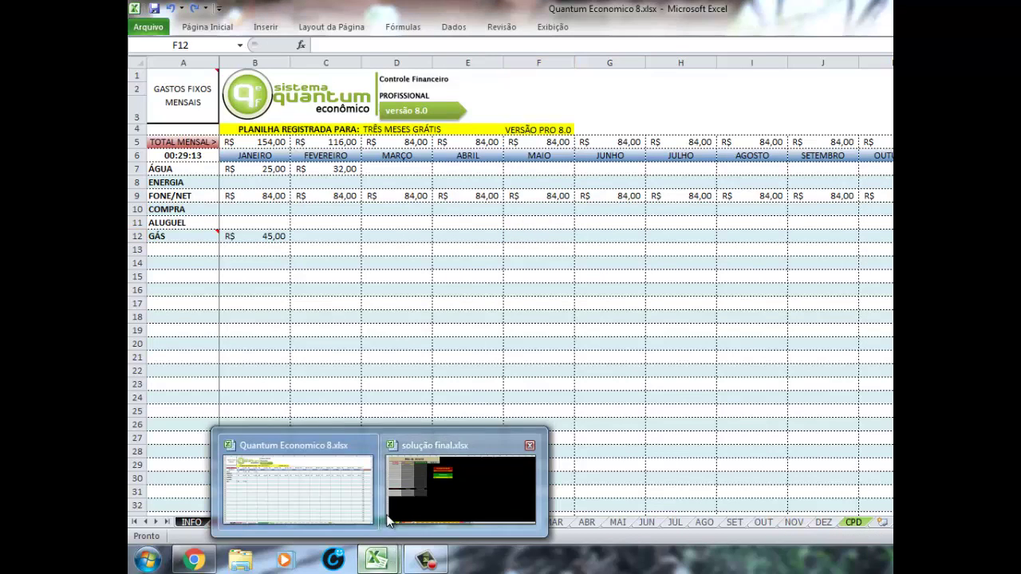
{"action": "left_click", "coordinate": [428, 495]}
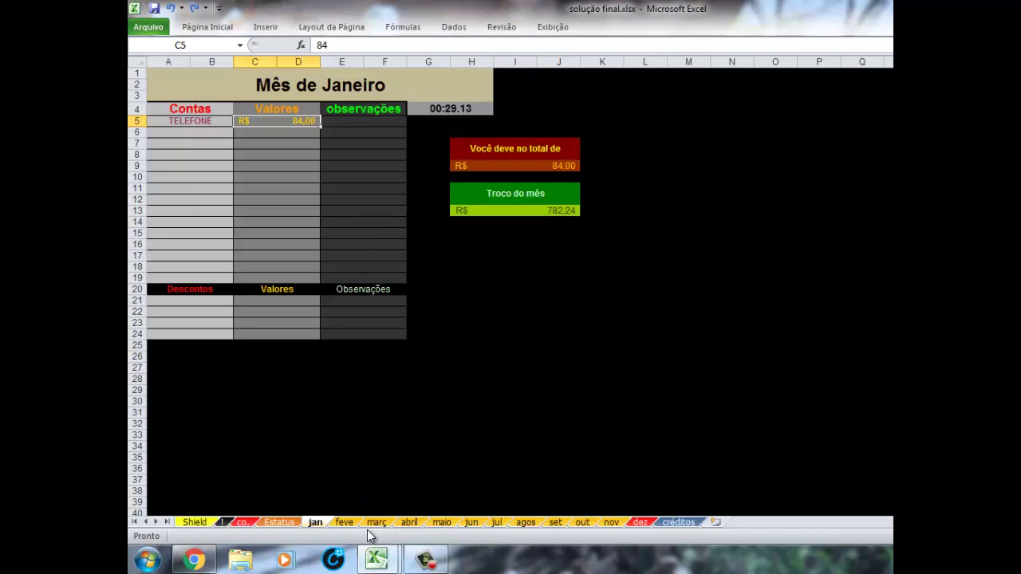
{"action": "left_click", "coordinate": [343, 522]}
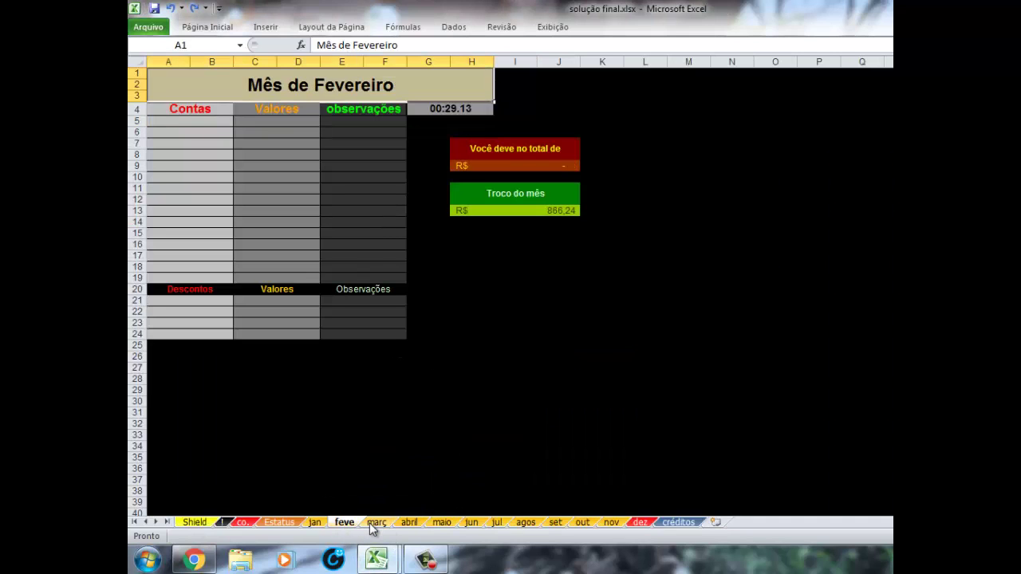
{"action": "left_click", "coordinate": [369, 523]}
{"action": "left_click", "coordinate": [333, 520]}
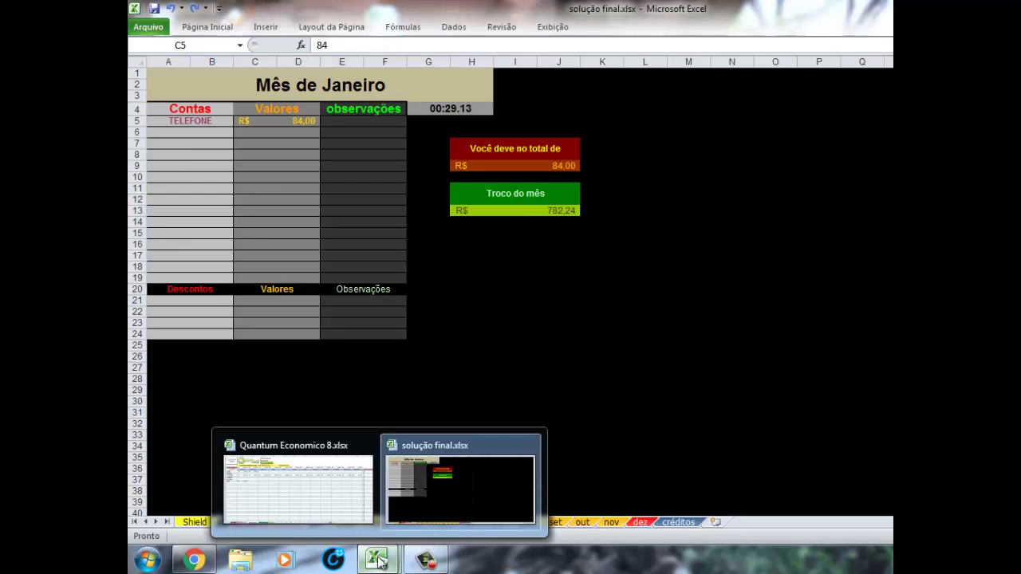
{"action": "left_click", "coordinate": [315, 494]}
{"action": "left_click", "coordinate": [342, 195]}
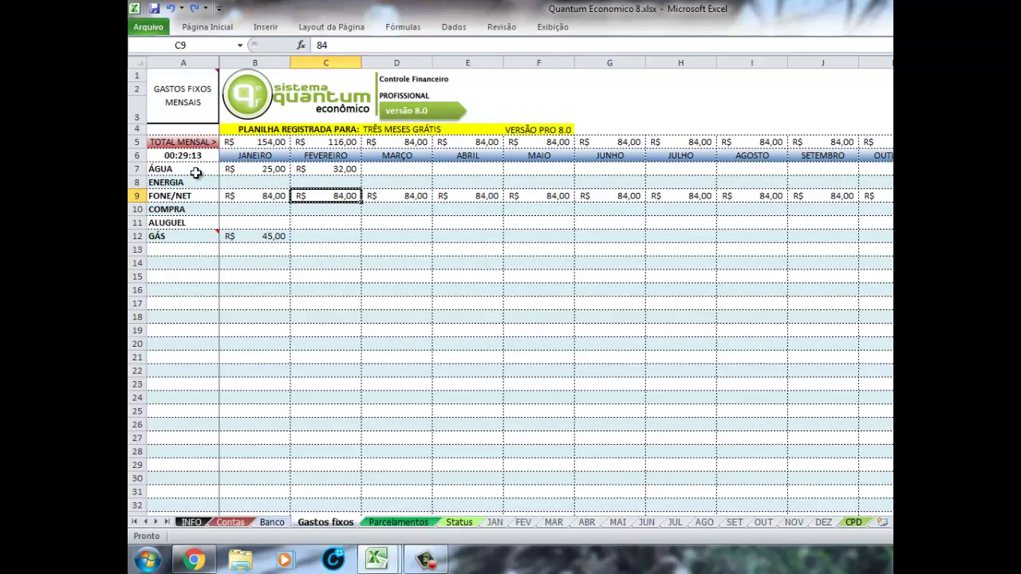
{"action": "left_click_drag", "start_coordinate": [196, 173], "coordinate": [203, 238]}
{"action": "left_click", "coordinate": [235, 251]}
{"action": "left_click", "coordinate": [195, 251]}
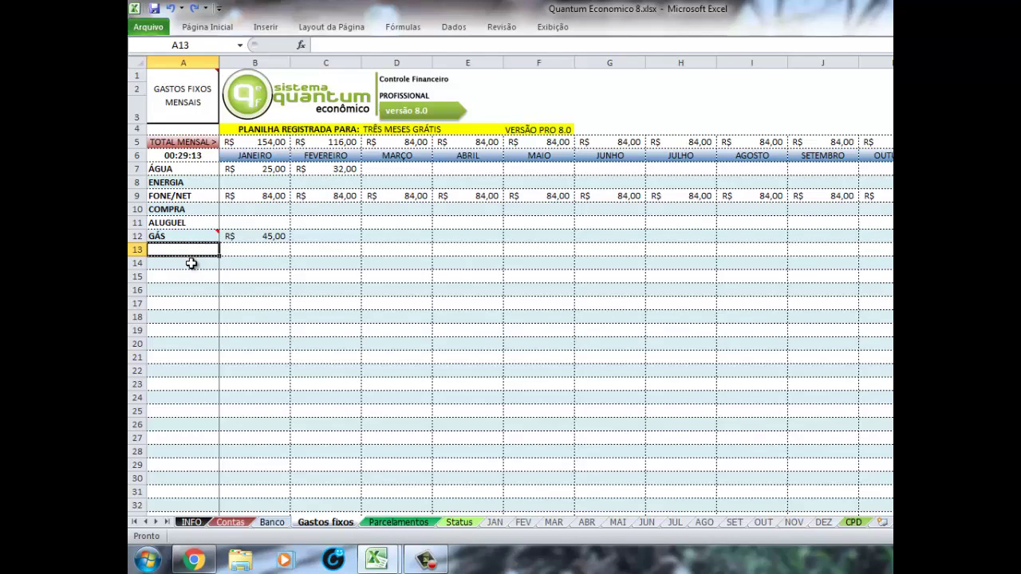
{"action": "left_click", "coordinate": [192, 263]}
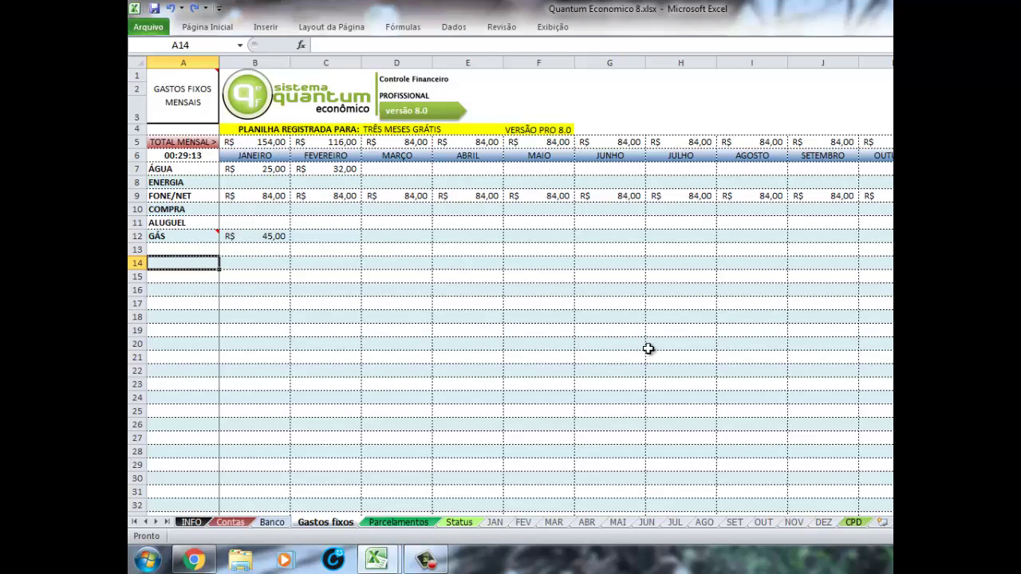
{"action": "left_click", "coordinate": [199, 277]}
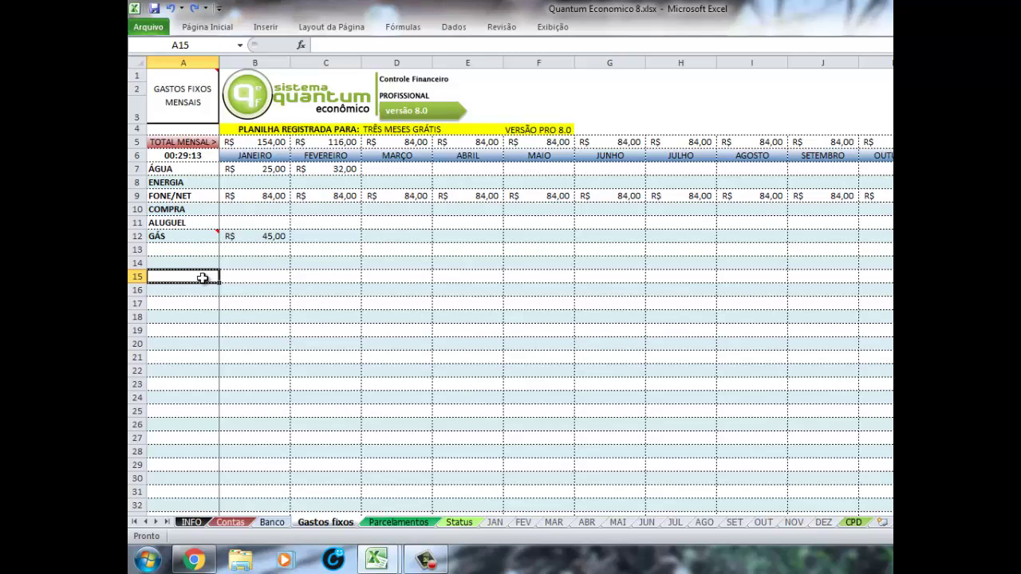
{"action": "left_click", "coordinate": [177, 266]}
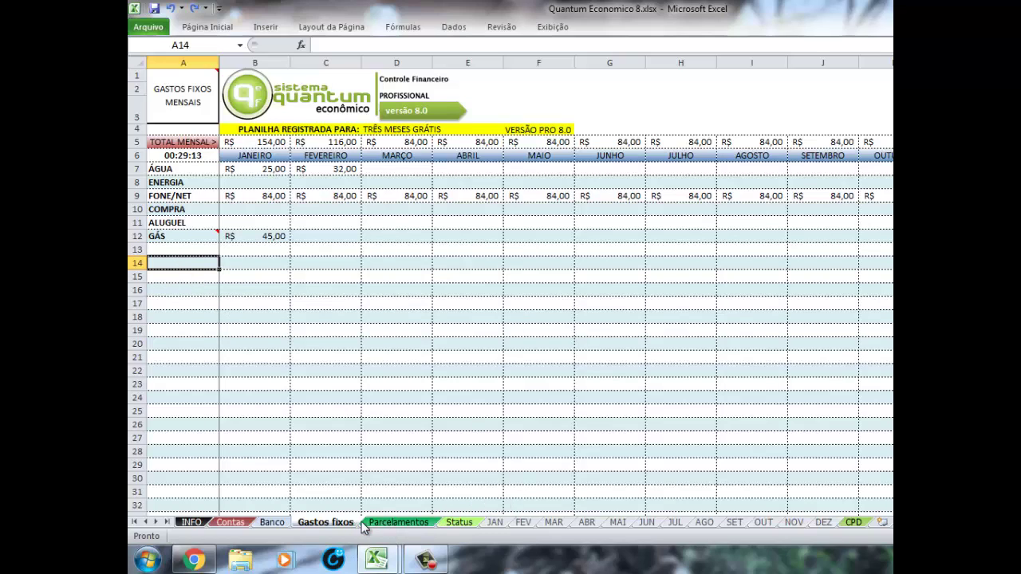
{"action": "left_click", "coordinate": [352, 252]}
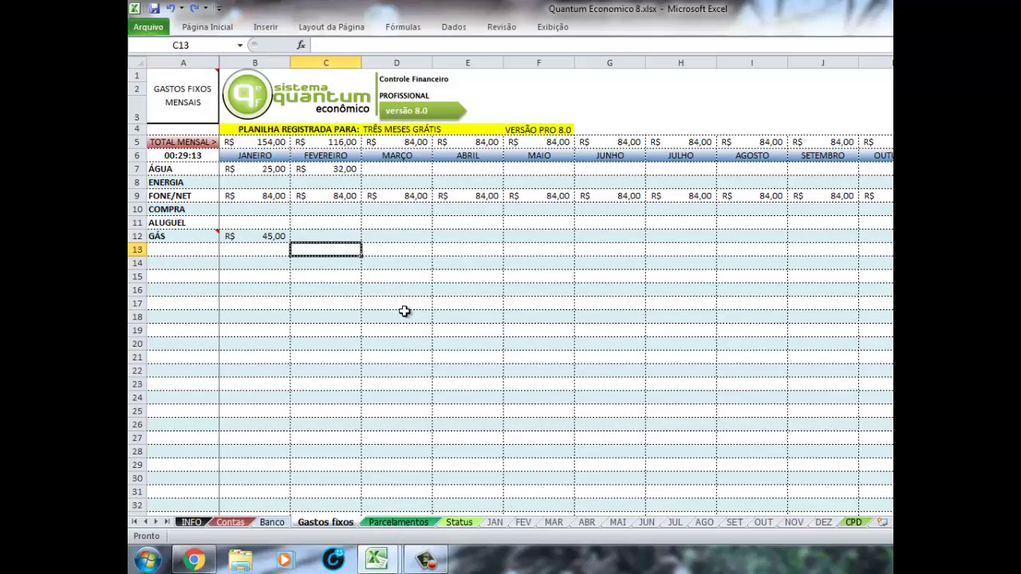
- Switch to Parcelamentos, glance back at Gastos fixos, then return to Parcelamentos
{"action": "left_click", "coordinate": [424, 519]}
{"action": "left_click", "coordinate": [463, 318]}
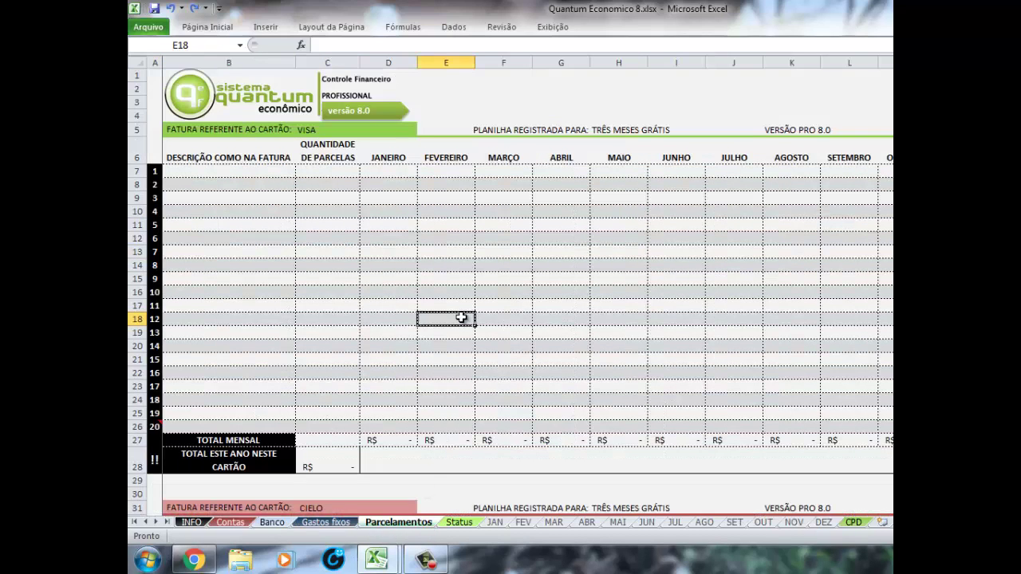
{"action": "left_click", "coordinate": [264, 235]}
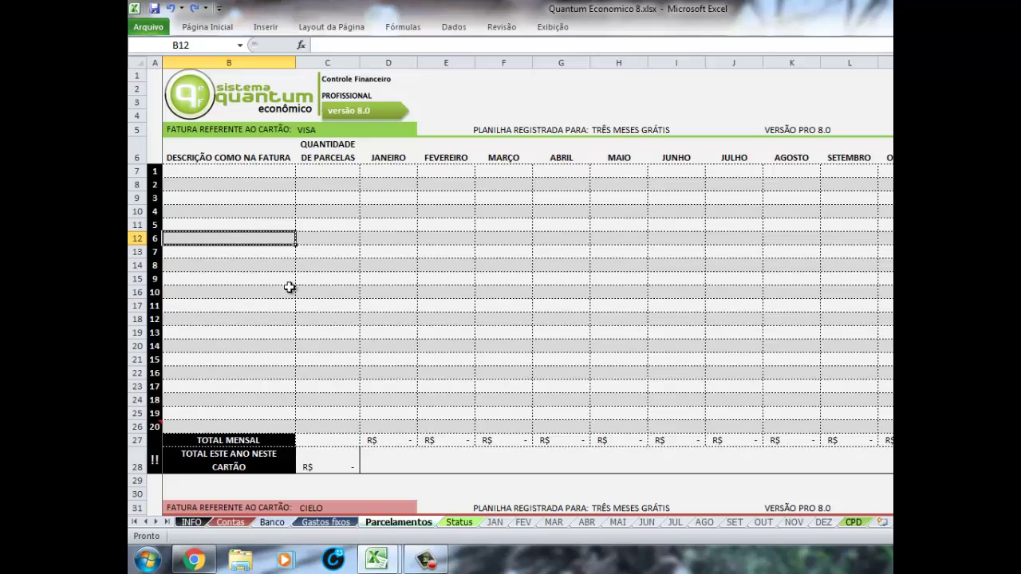
{"action": "left_click", "coordinate": [356, 522]}
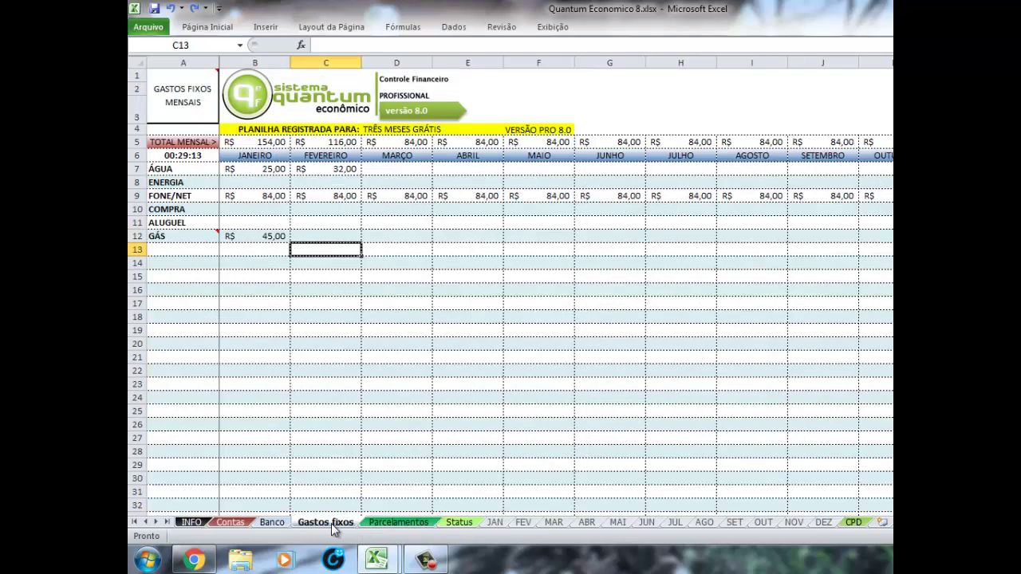
{"action": "left_click", "coordinate": [413, 523]}
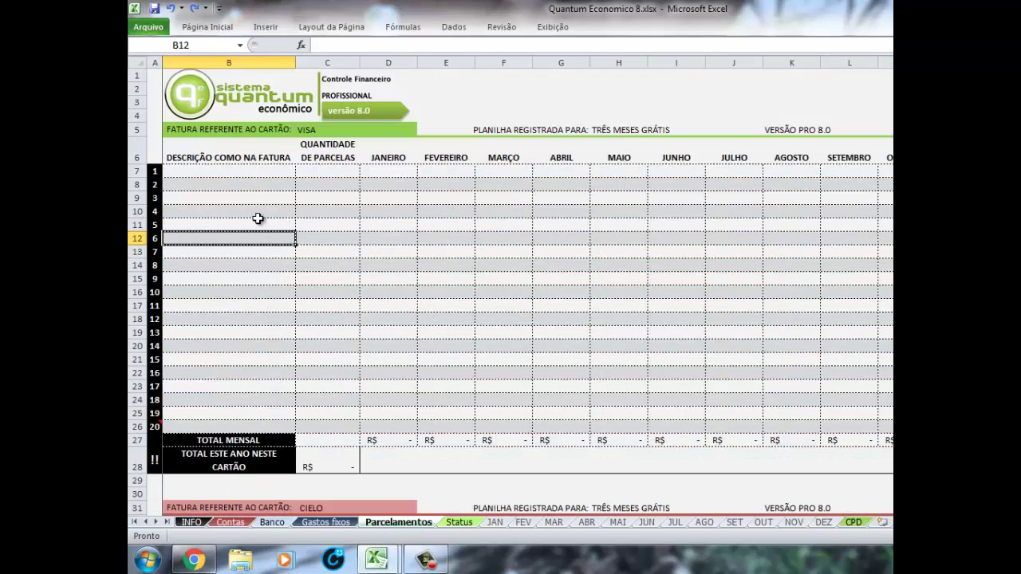
{"action": "left_click", "coordinate": [257, 221]}
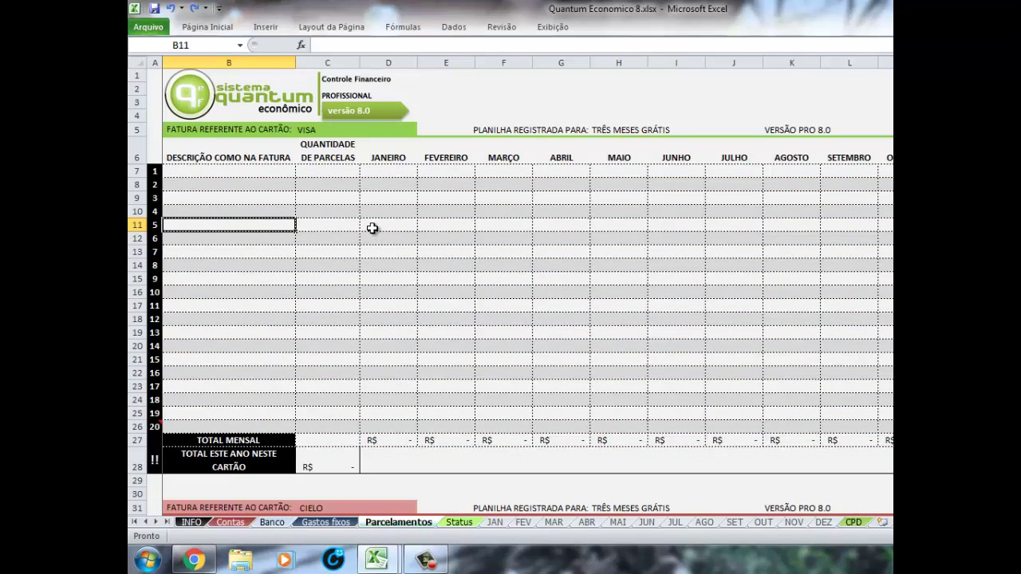
- Inspect the VISA table's QUANTIDADE DE PARCELAS header and card name
{"action": "scroll", "coordinate": [383, 213], "scroll_direction": "down", "scroll_amount": 3}
{"action": "scroll", "coordinate": [383, 213], "scroll_direction": "up", "scroll_amount": 2}
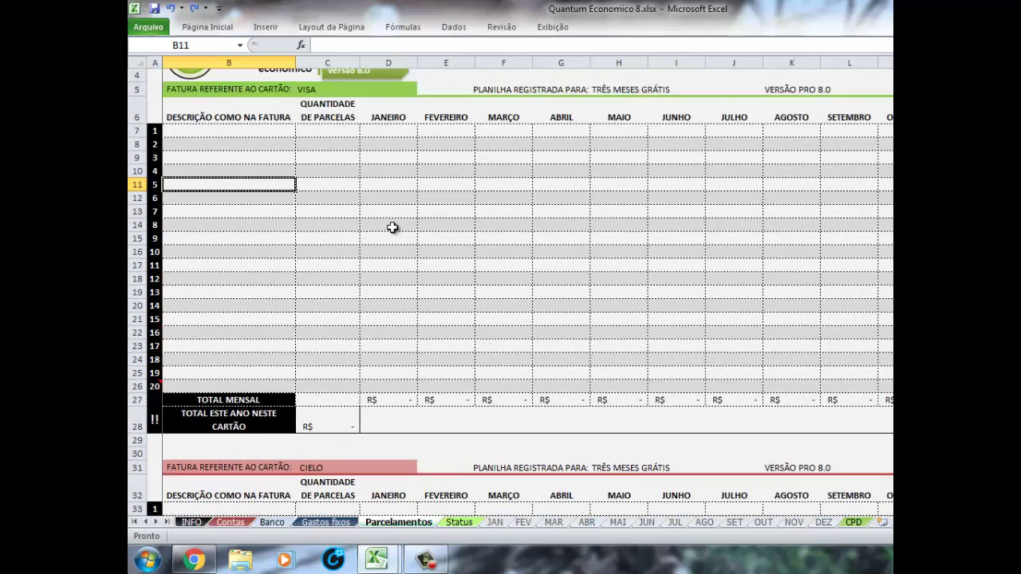
{"action": "scroll", "coordinate": [387, 207], "scroll_direction": "up", "scroll_amount": 1}
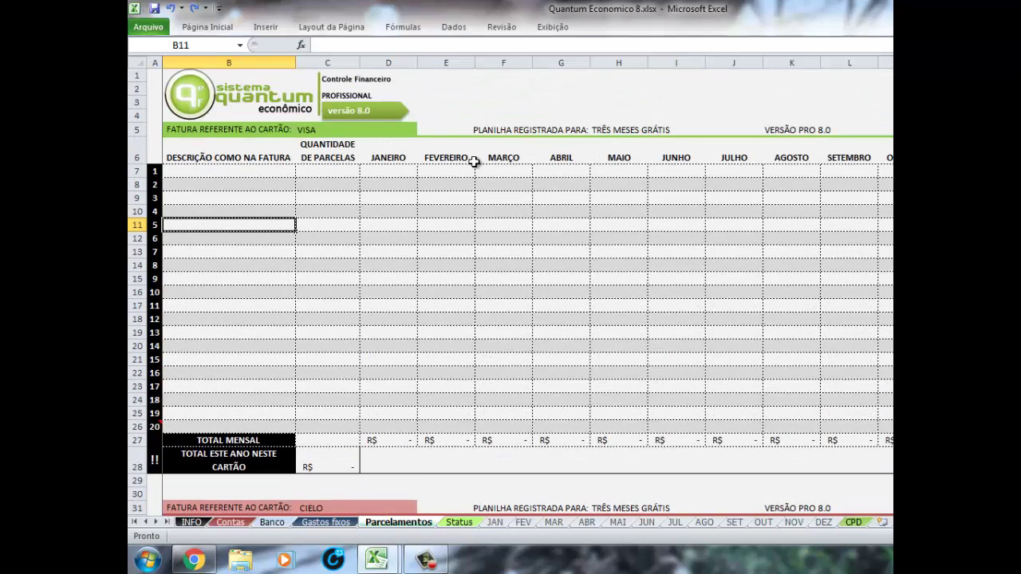
{"action": "scroll", "coordinate": [405, 285], "scroll_direction": "down", "scroll_amount": 1}
{"action": "scroll", "coordinate": [403, 283], "scroll_direction": "up", "scroll_amount": 1}
{"action": "left_click_drag", "start_coordinate": [212, 128], "coordinate": [319, 128]}
{"action": "left_click", "coordinate": [308, 140]}
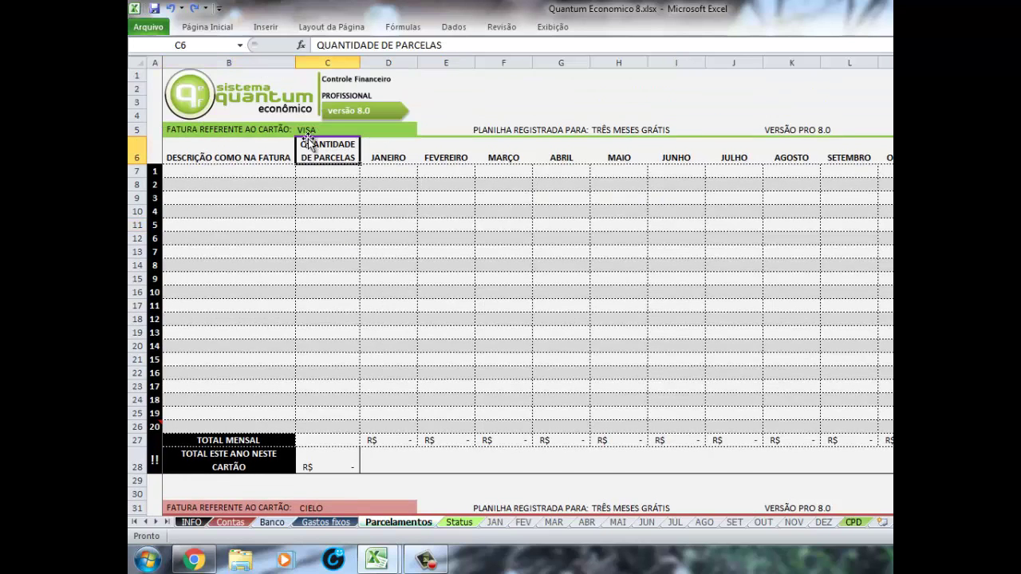
{"action": "left_click", "coordinate": [305, 130]}
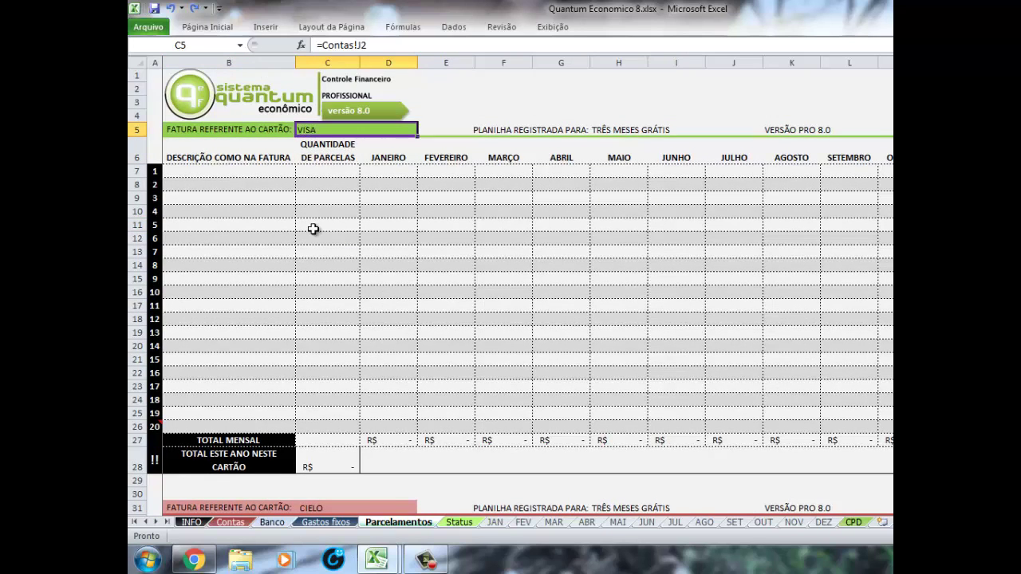
- Scroll down to inspect the CIELO card section
{"action": "scroll", "coordinate": [314, 231], "scroll_direction": "down", "scroll_amount": 5}
{"action": "scroll", "coordinate": [314, 231], "scroll_direction": "down", "scroll_amount": 1}
{"action": "scroll", "coordinate": [313, 209], "scroll_direction": "down", "scroll_amount": 1}
{"action": "scroll", "coordinate": [316, 211], "scroll_direction": "down", "scroll_amount": 1}
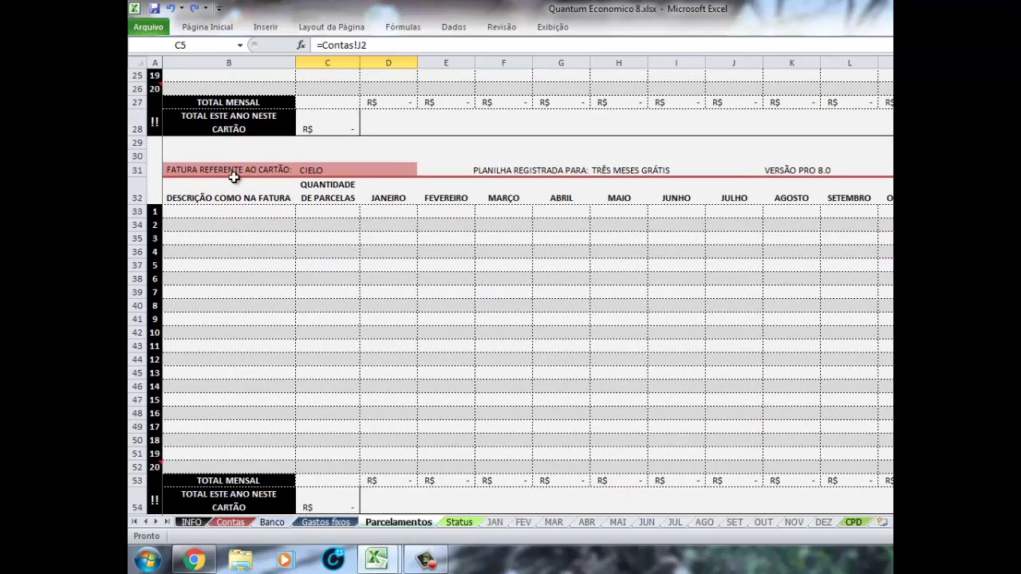
{"action": "left_click", "coordinate": [292, 170]}
{"action": "left_click", "coordinate": [319, 171]}
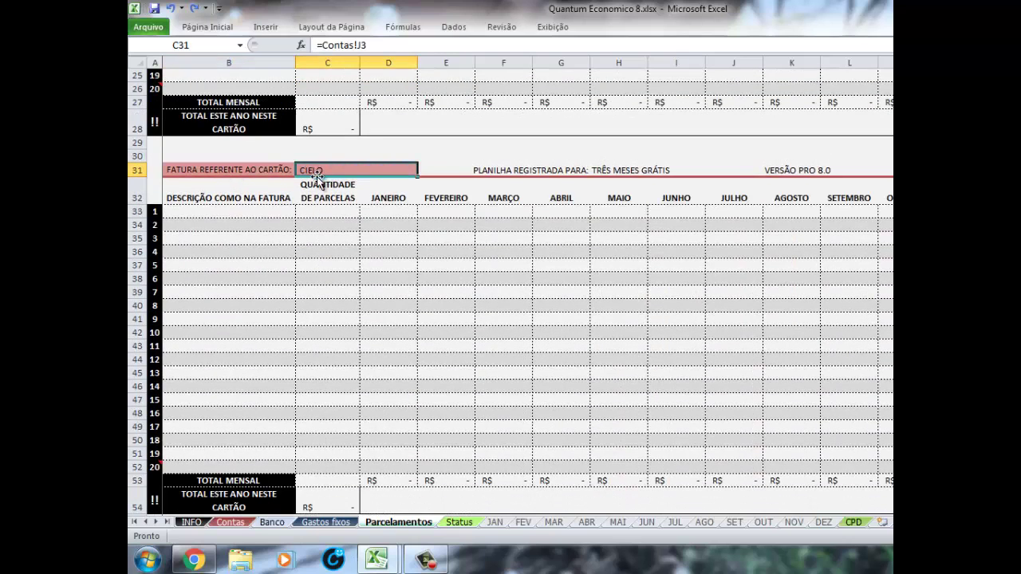
- Inspect the MASTER CARD section, then scroll back up to the VISA table
{"action": "scroll", "coordinate": [392, 197], "scroll_direction": "down", "scroll_amount": 4}
{"action": "scroll", "coordinate": [399, 203], "scroll_direction": "down", "scroll_amount": 3}
{"action": "scroll", "coordinate": [407, 223], "scroll_direction": "down", "scroll_amount": 1}
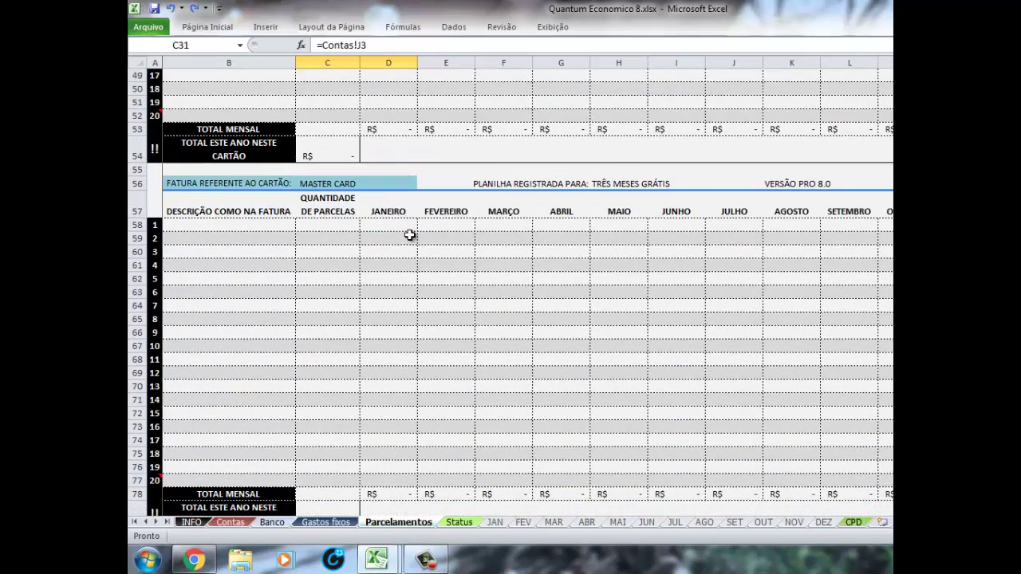
{"action": "left_click", "coordinate": [271, 185]}
{"action": "left_click", "coordinate": [340, 226]}
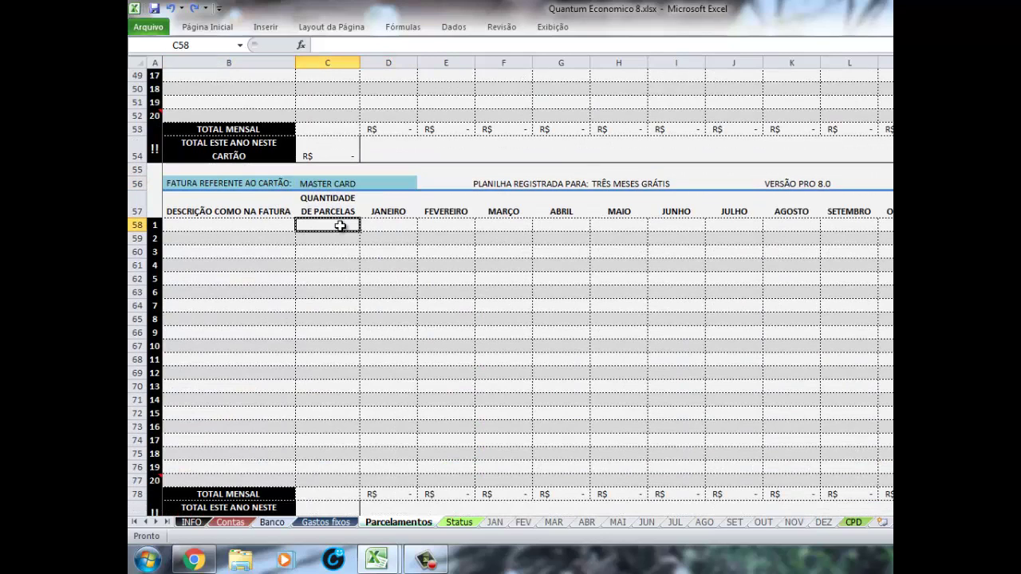
{"action": "scroll", "coordinate": [338, 233], "scroll_direction": "down", "scroll_amount": 2}
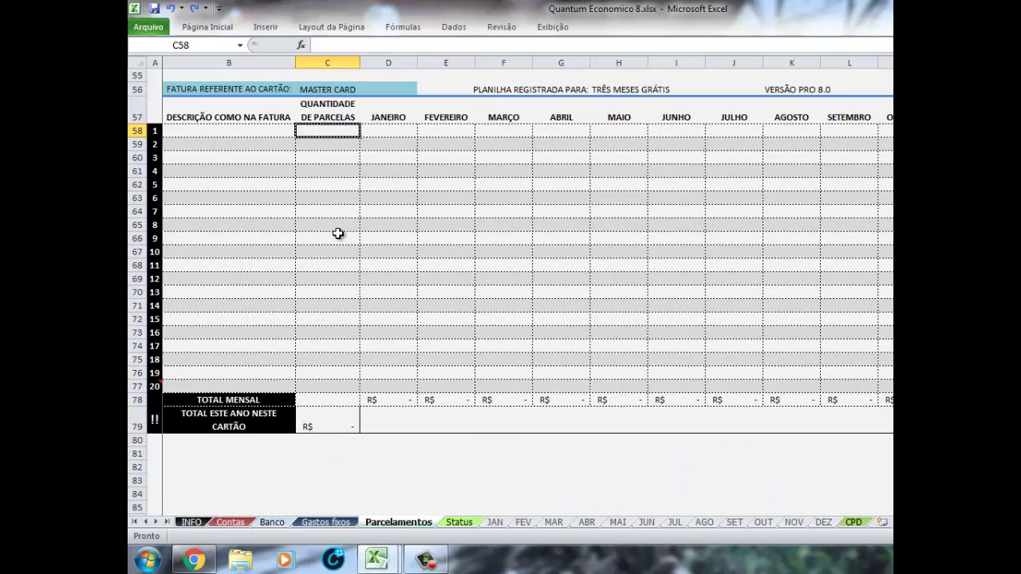
{"action": "scroll", "coordinate": [338, 233], "scroll_direction": "up", "scroll_amount": 11}
{"action": "scroll", "coordinate": [339, 233], "scroll_direction": "up", "scroll_amount": 5}
{"action": "scroll", "coordinate": [340, 233], "scroll_direction": "up", "scroll_amount": 2}
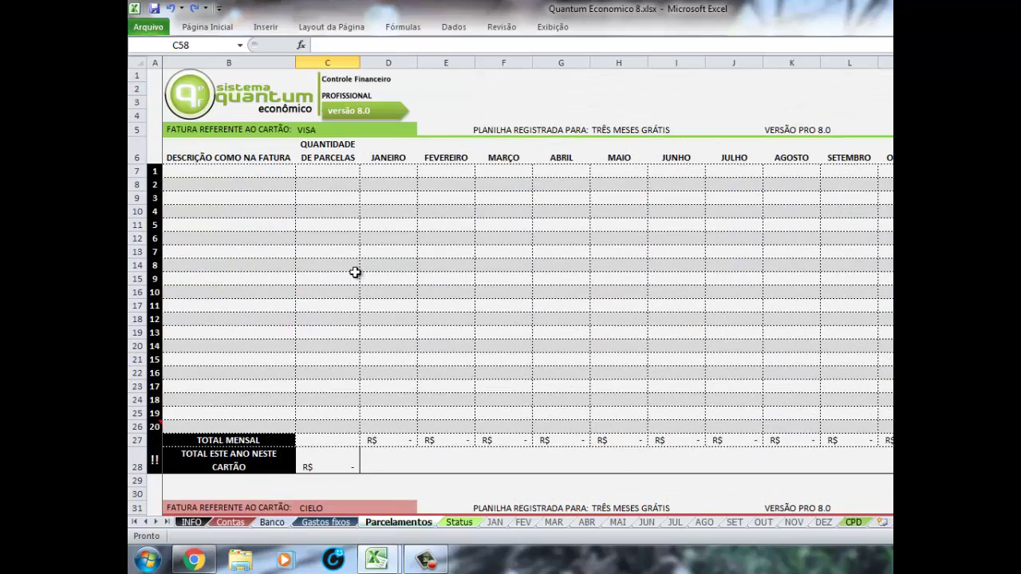
- On the JAN sheet, locate the empty purchase rows and pick cell A41
{"action": "left_click", "coordinate": [497, 518]}
{"action": "scroll", "coordinate": [459, 424], "scroll_direction": "down", "scroll_amount": 5}
{"action": "scroll", "coordinate": [458, 424], "scroll_direction": "down", "scroll_amount": 3}
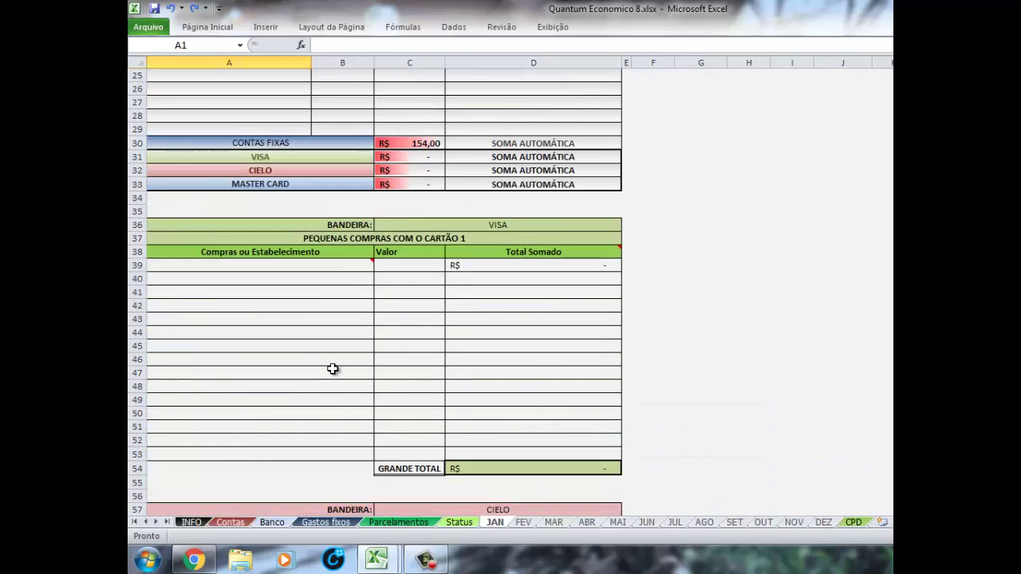
{"action": "scroll", "coordinate": [335, 370], "scroll_direction": "down", "scroll_amount": 1}
{"action": "left_click_drag", "start_coordinate": [223, 240], "coordinate": [285, 381]}
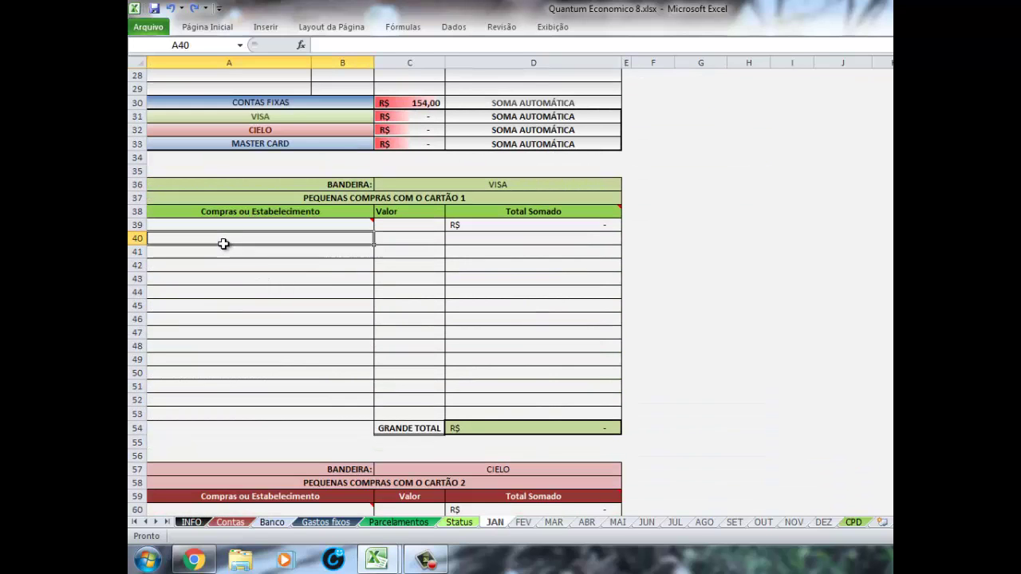
{"action": "left_click", "coordinate": [287, 359]}
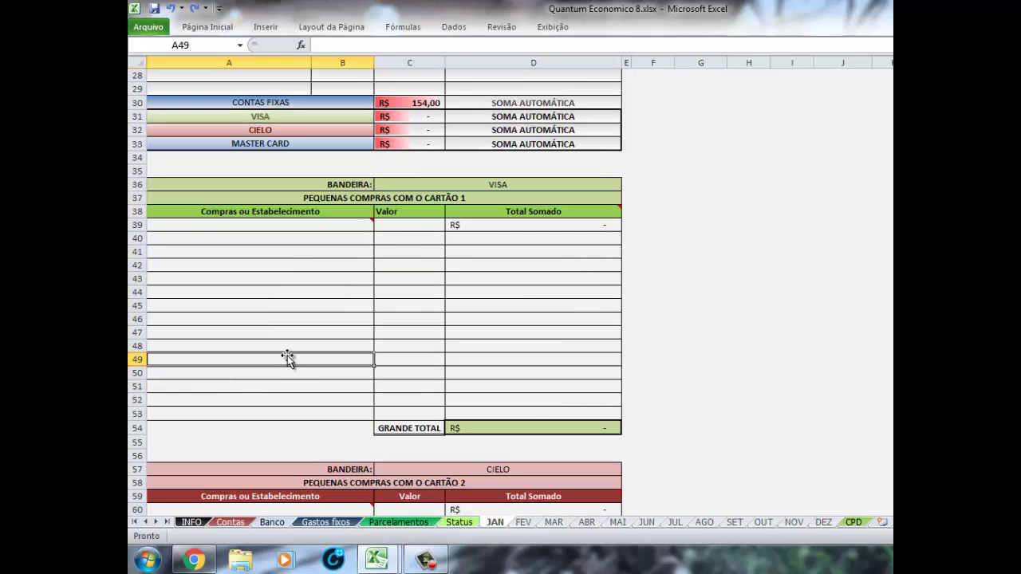
{"action": "scroll", "coordinate": [293, 346], "scroll_direction": "down", "scroll_amount": 2}
{"action": "scroll", "coordinate": [322, 290], "scroll_direction": "down", "scroll_amount": 2}
{"action": "scroll", "coordinate": [321, 290], "scroll_direction": "down", "scroll_amount": 4}
{"action": "scroll", "coordinate": [322, 290], "scroll_direction": "up", "scroll_amount": 6}
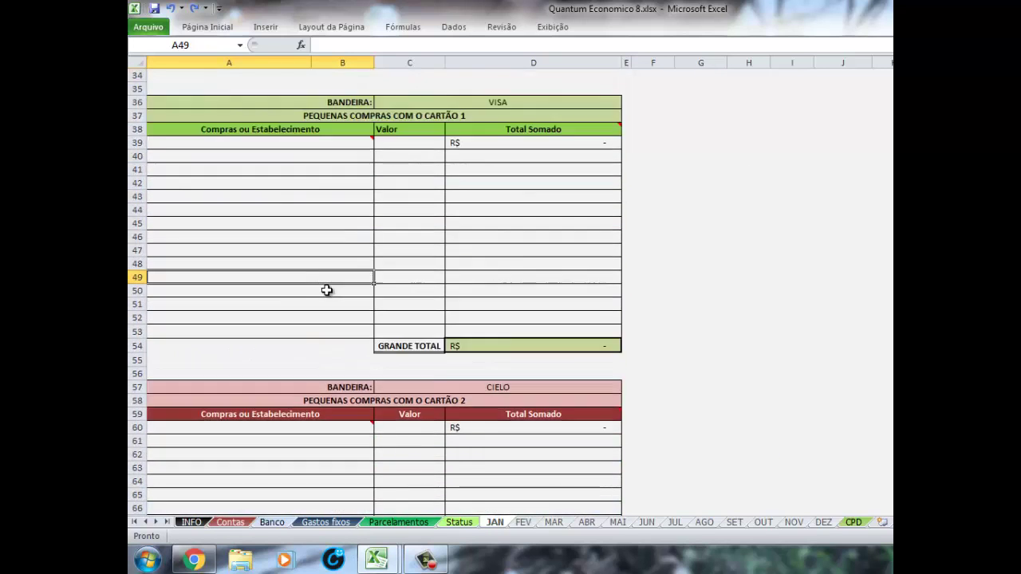
{"action": "scroll", "coordinate": [327, 292], "scroll_direction": "up", "scroll_amount": 2}
{"action": "left_click", "coordinate": [294, 254]}
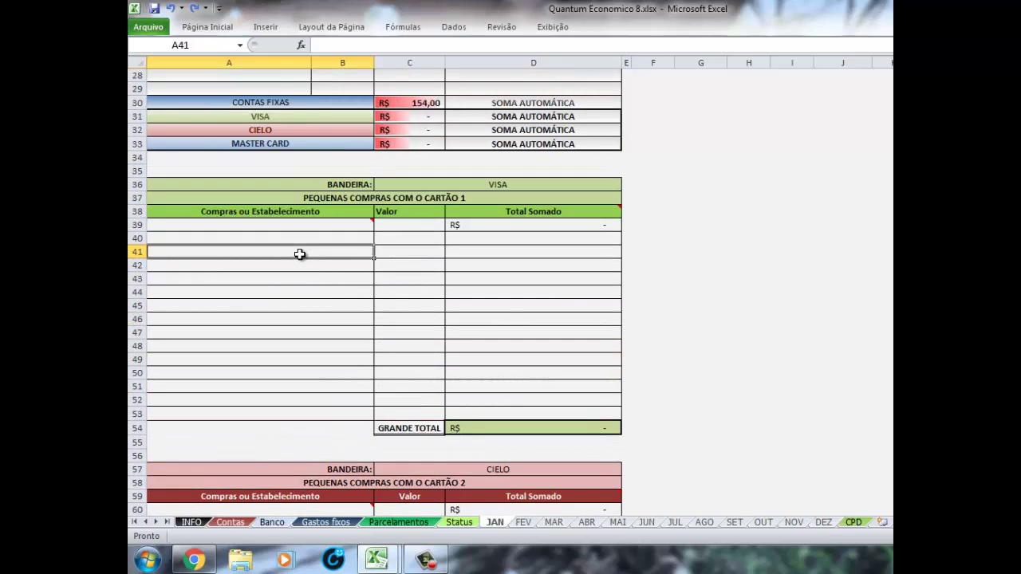
- Enter a test purchase 'MERCADO PAGO 2/12' worth 32 in row 41
{"action": "type", "text": "M"}
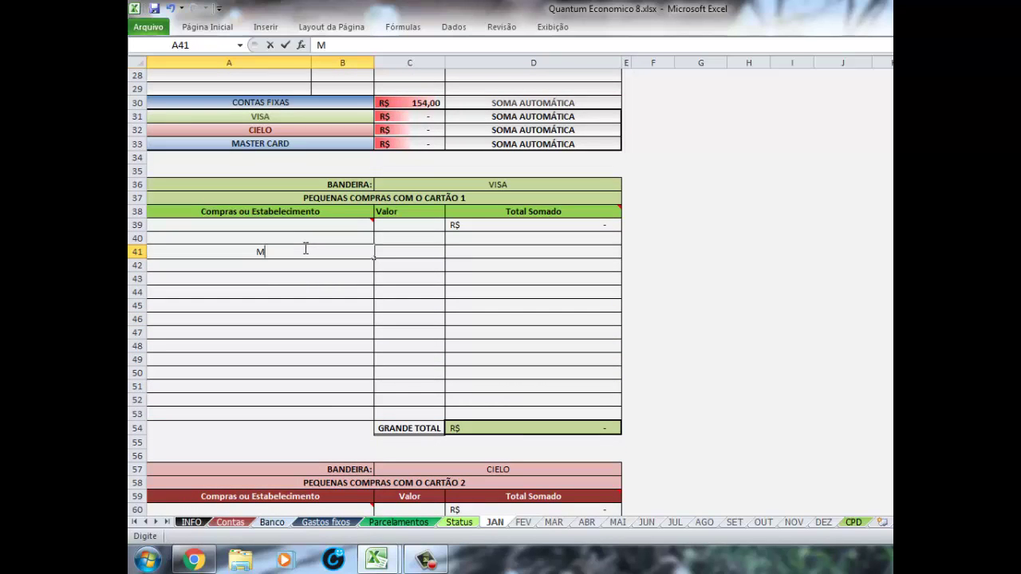
{"action": "type", "text": "ERCALI"}
{"action": "key", "text": "BackSpace"}
{"action": "key", "text": "BackSpace"}
{"action": "key", "text": "BackSpace"}
{"action": "type", "text": "DO LI"}
{"action": "key", "text": "BackSpace"}
{"action": "key", "text": "BackSpace"}
{"action": "key", "text": "BackSpace"}
{"action": "type", "text": "PAG"}
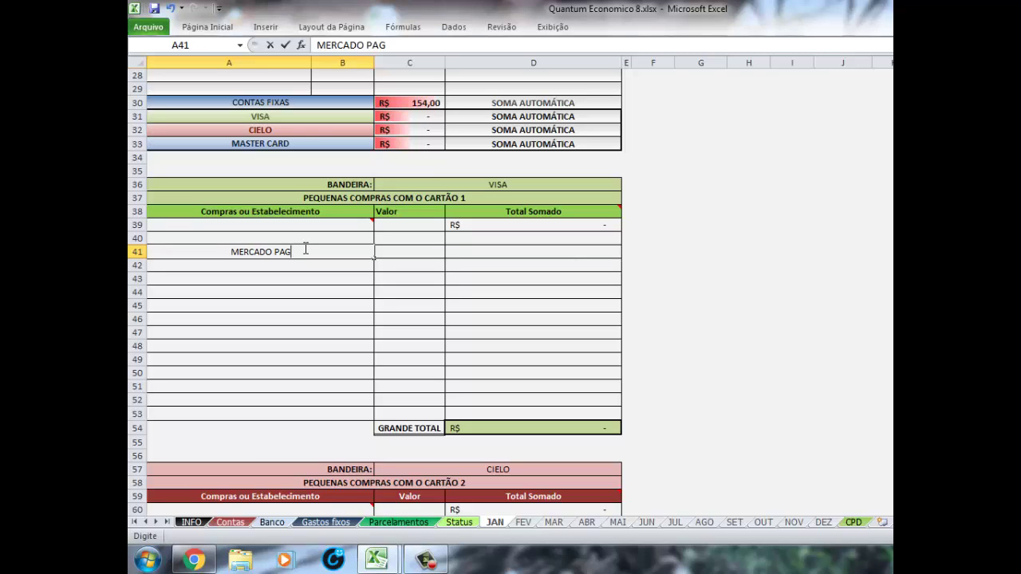
{"action": "type", "text": "O "}
{"action": "type", "text": "2/1"}
{"action": "type", "text": "2"}
{"action": "key", "text": "BackSpace"}
{"action": "key", "text": "BackSpace"}
{"action": "type", "text": "2/12"}
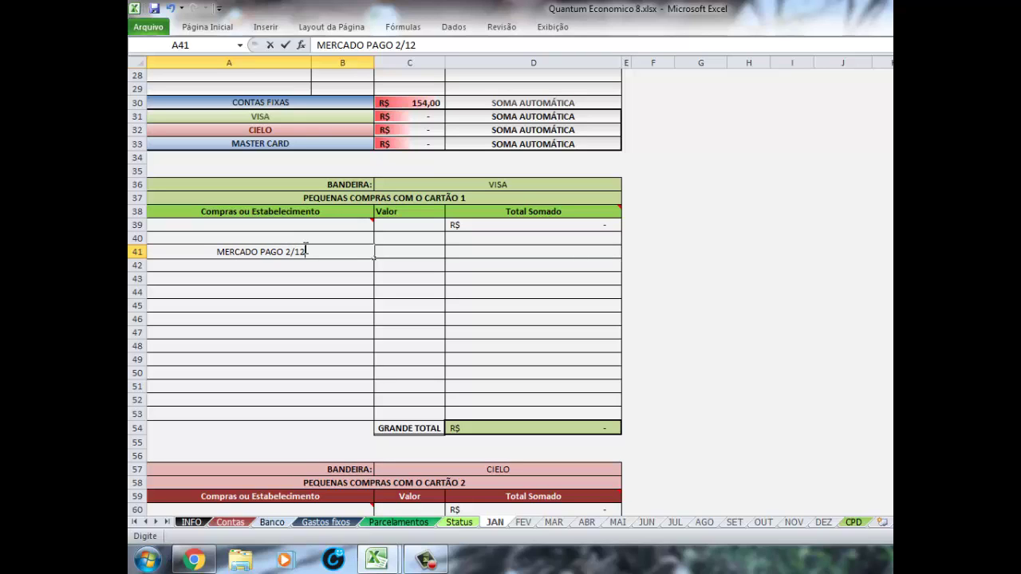
{"action": "key", "text": "Tab"}
{"action": "type", "text": "32"}
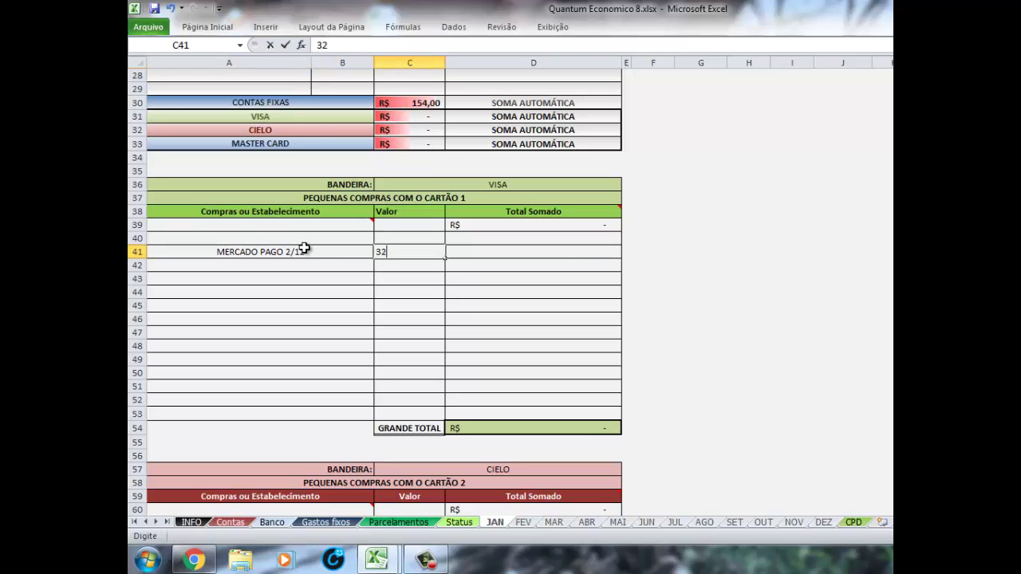
{"action": "key", "text": "Return"}
{"action": "key", "text": "Up"}
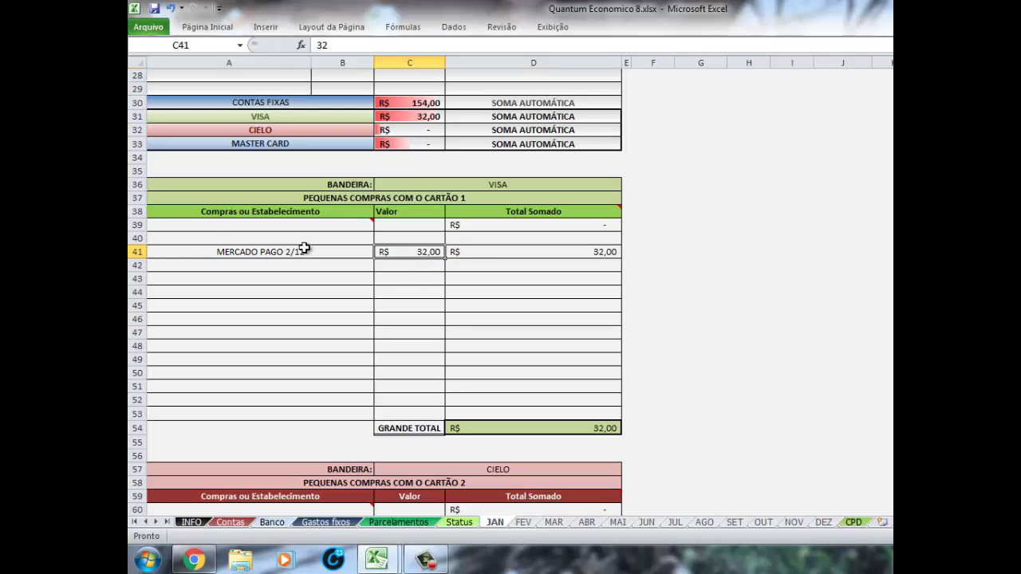
{"action": "key", "text": "Left"}
{"action": "key", "text": "Right"}
{"action": "key", "text": "Right"}
{"action": "key", "text": "Left"}
{"action": "key", "text": "Left"}
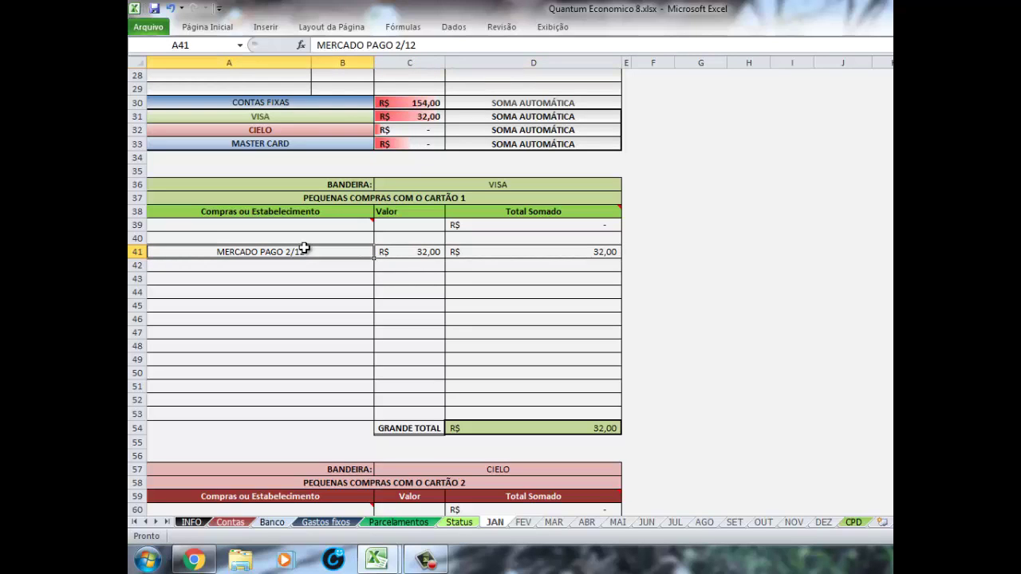
- Flip through the month sheets up to SET, then return to JAN
{"action": "left_click", "coordinate": [523, 523]}
{"action": "left_click", "coordinate": [554, 523]}
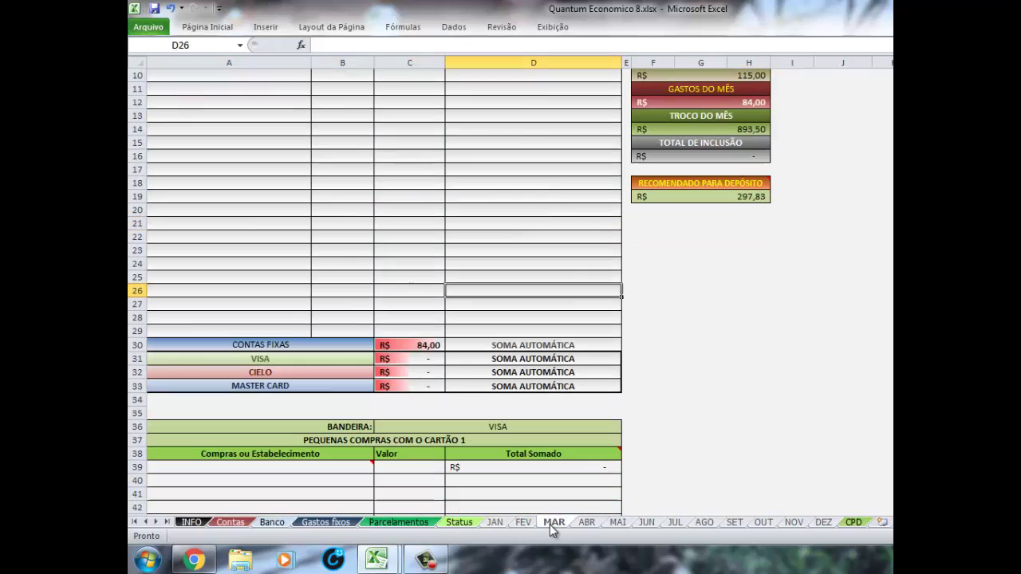
{"action": "left_click", "coordinate": [585, 522]}
{"action": "left_click", "coordinate": [616, 522]}
{"action": "left_click", "coordinate": [657, 525]}
{"action": "left_click", "coordinate": [675, 524]}
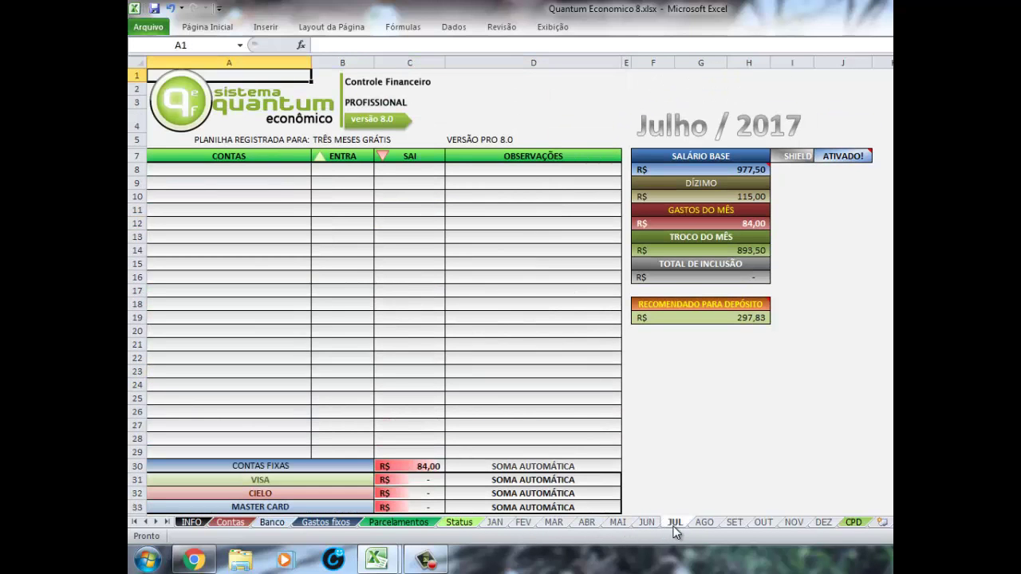
{"action": "left_click", "coordinate": [705, 524]}
{"action": "left_click", "coordinate": [738, 523]}
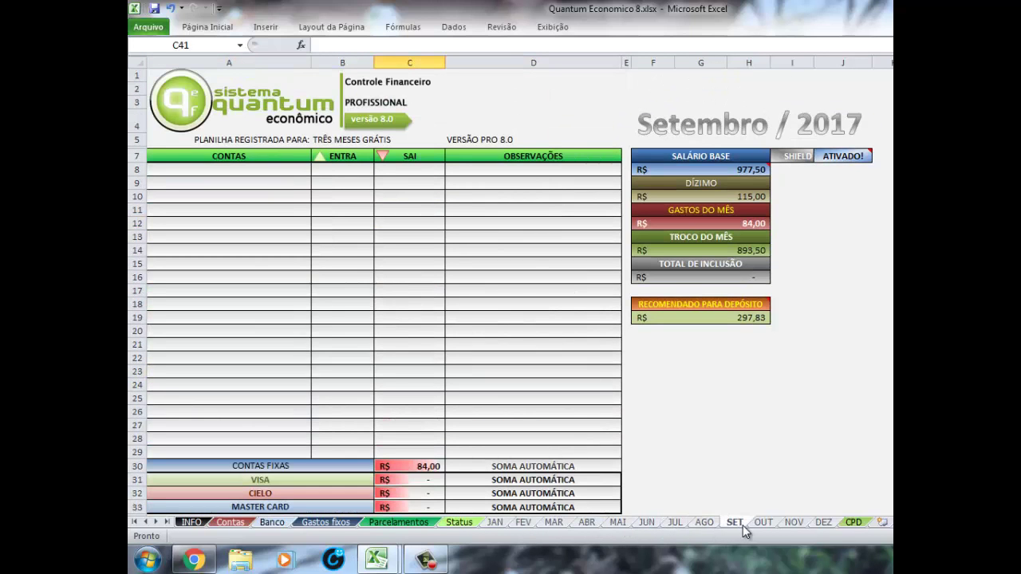
{"action": "left_click", "coordinate": [496, 522]}
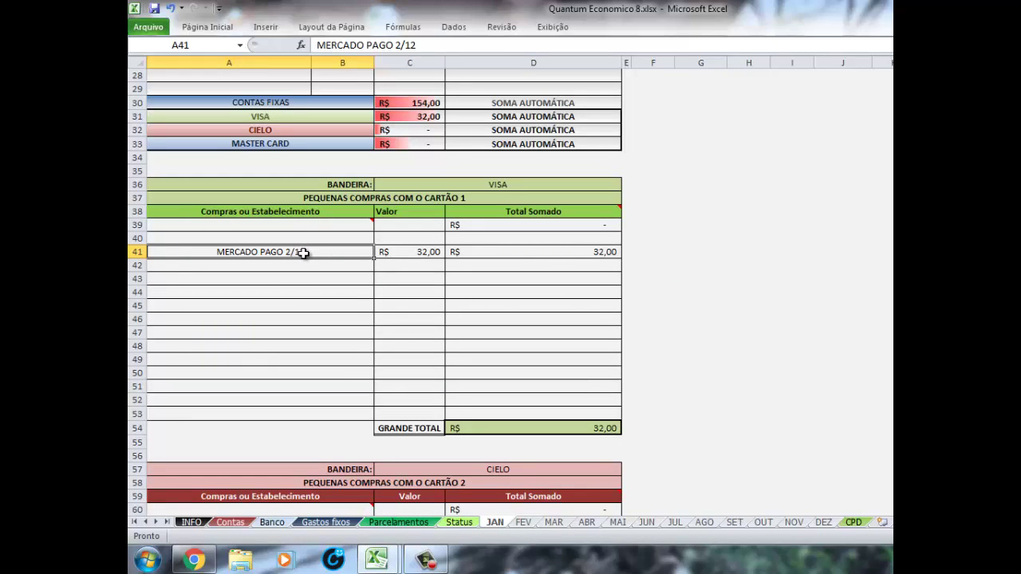
- Clear the test purchase from A41:C41
{"action": "left_click_drag", "start_coordinate": [308, 253], "coordinate": [398, 253]}
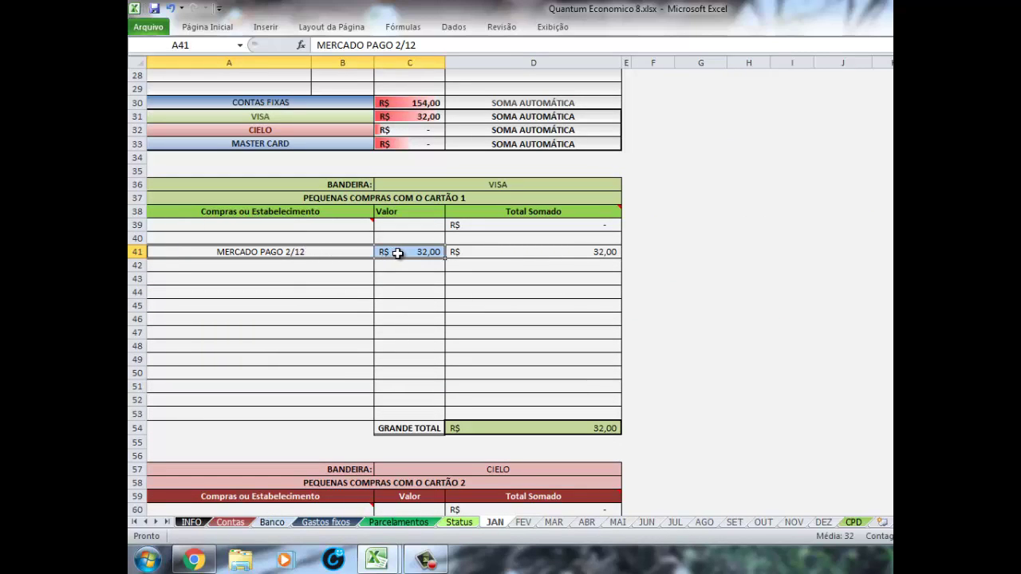
{"action": "key", "text": "Delete"}
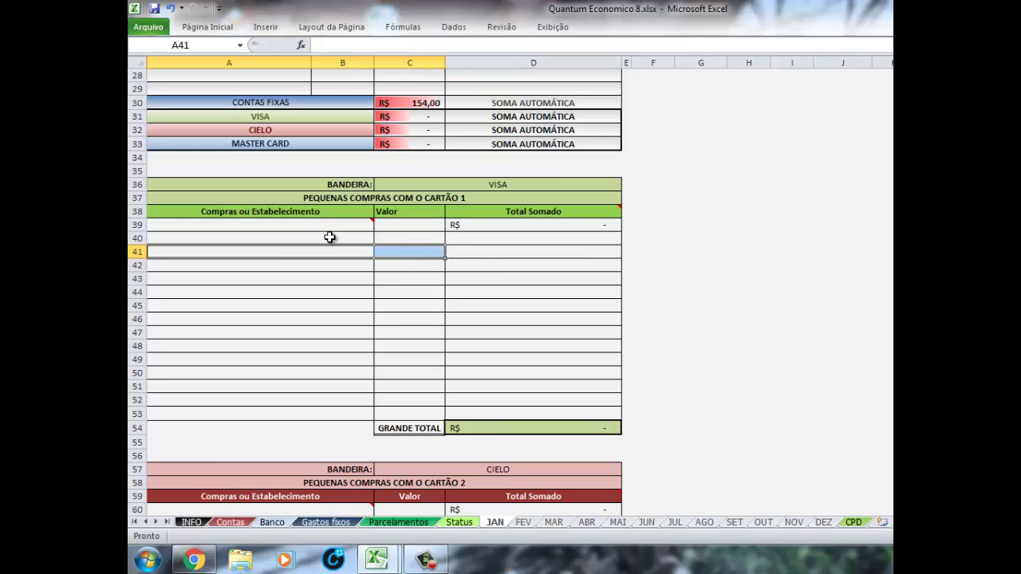
{"action": "left_click", "coordinate": [332, 238]}
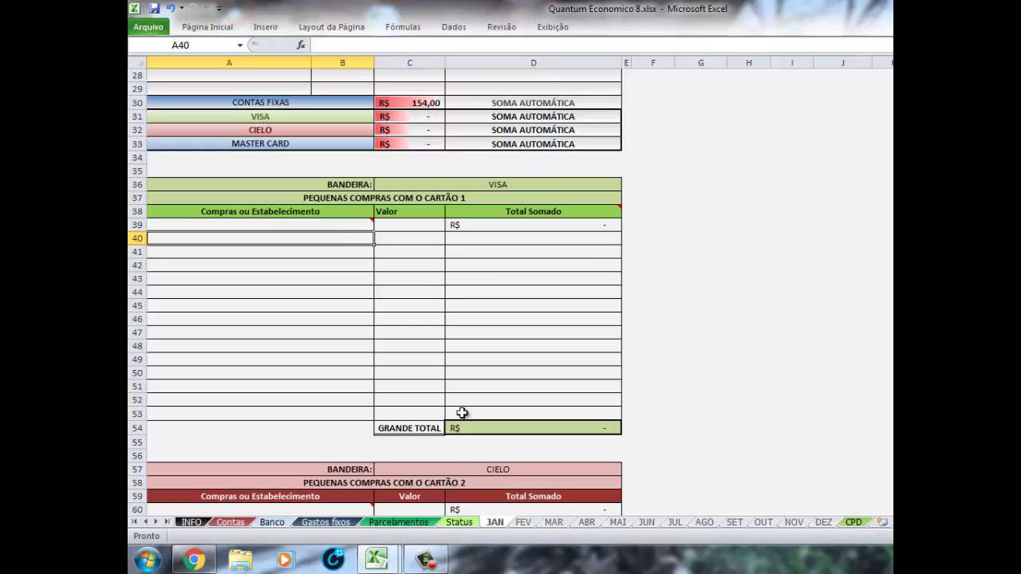
{"action": "left_click", "coordinate": [404, 519]}
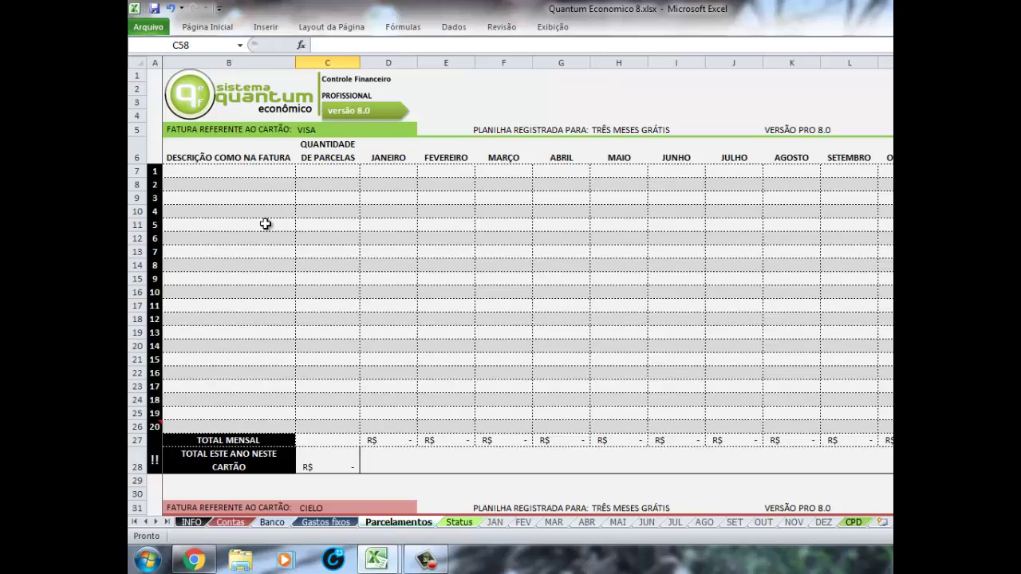
- Enter 'MERCADO PAGO - CONTROLE' as the first VISA purchase description in B7
{"action": "left_click", "coordinate": [314, 130]}
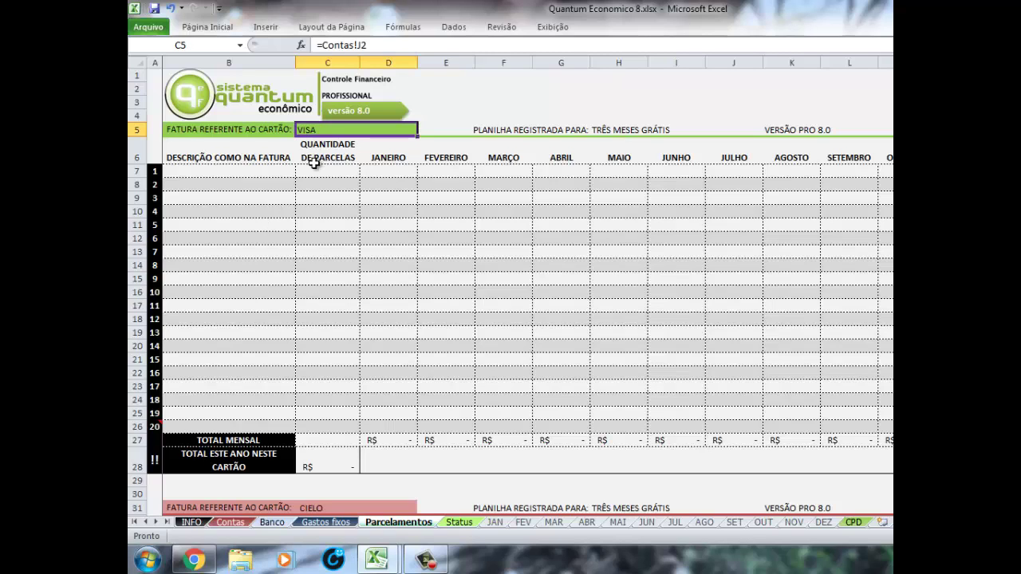
{"action": "left_click", "coordinate": [264, 182]}
{"action": "left_click", "coordinate": [268, 174]}
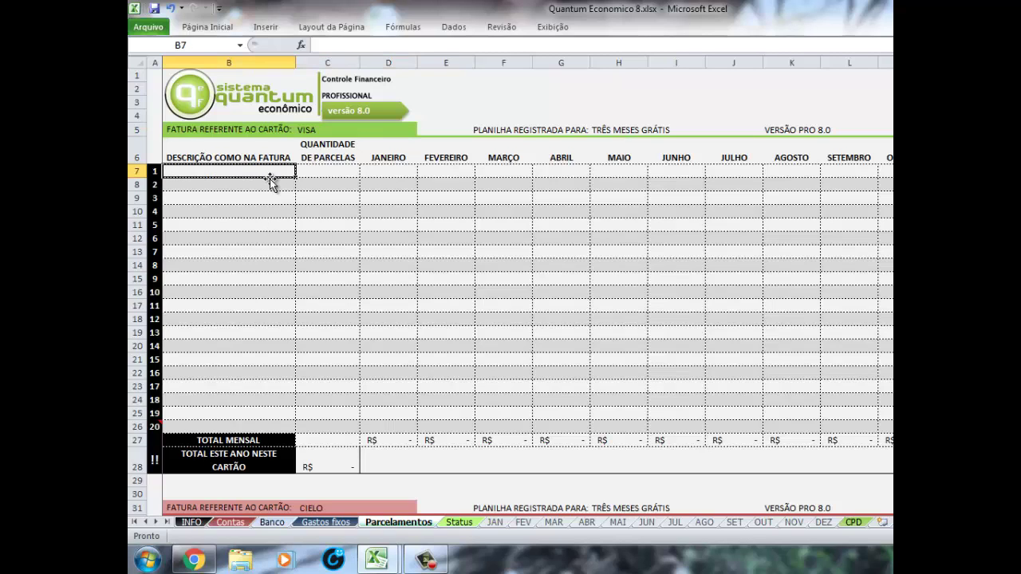
{"action": "type", "text": "MERCAD"}
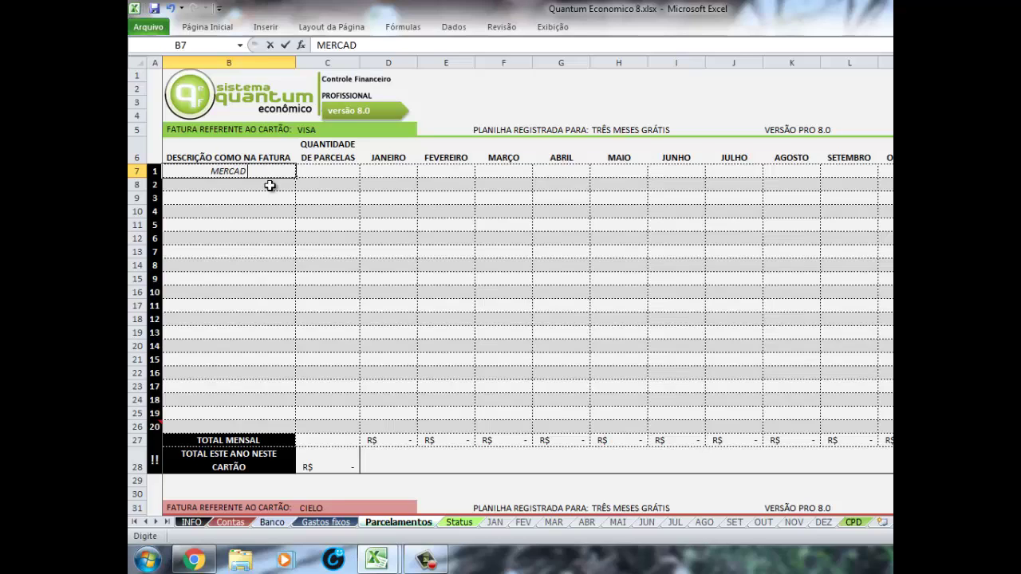
{"action": "type", "text": "O P"}
{"action": "type", "text": "AGO"}
{"action": "key", "text": "Tab"}
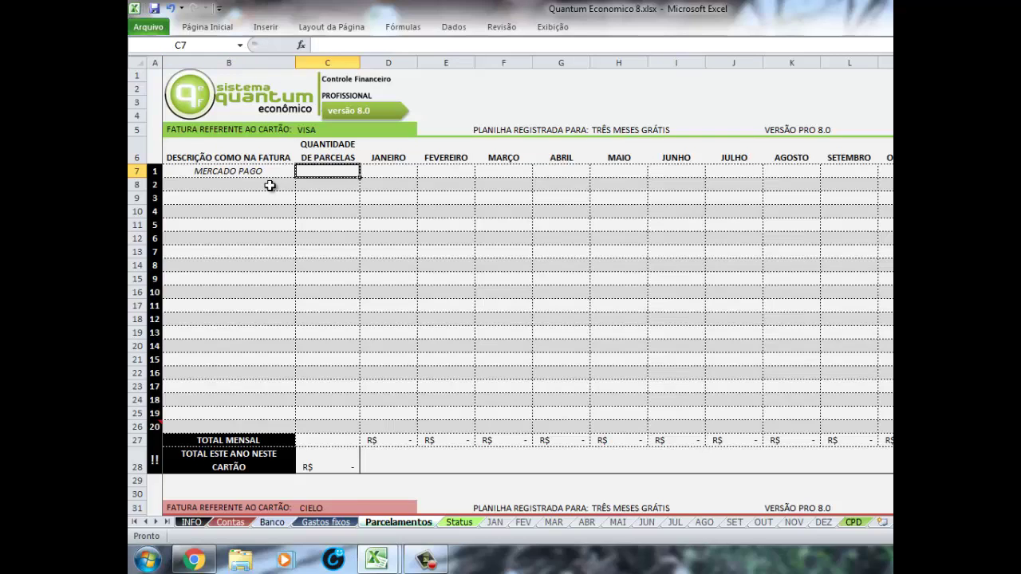
{"action": "key", "text": "Left"}
{"action": "key", "text": "F2"}
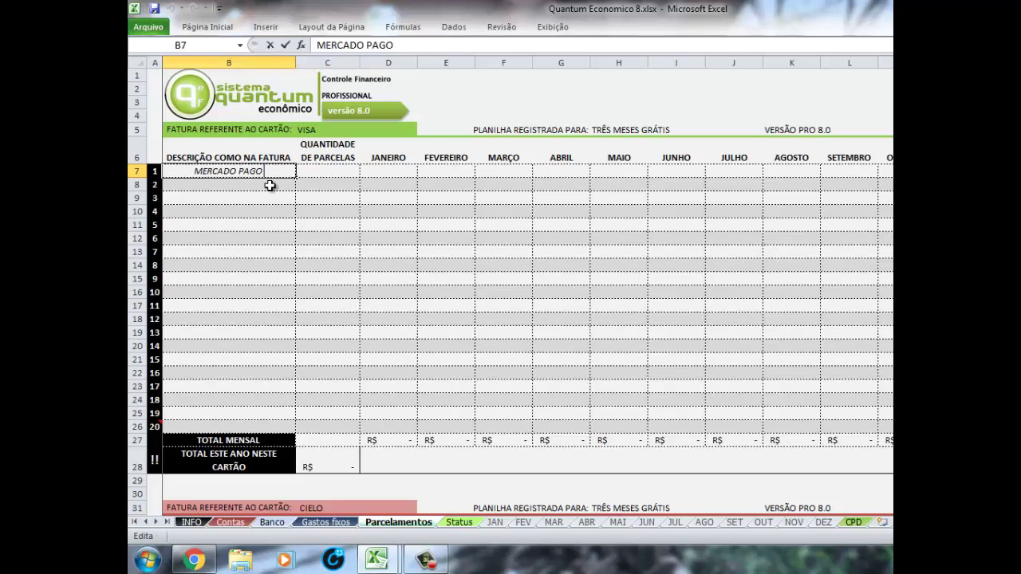
{"action": "type", "text": " -"}
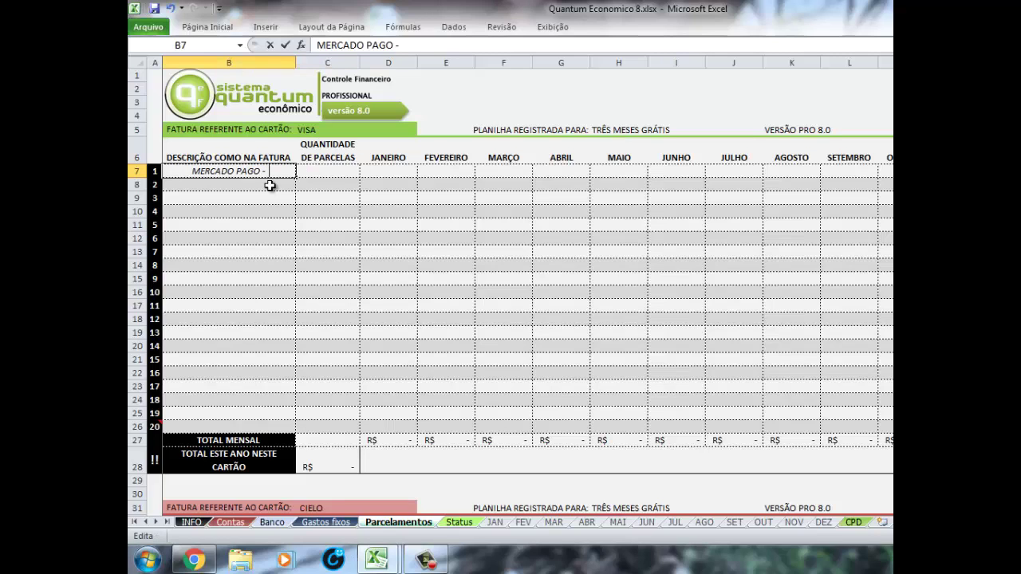
{"action": "type", "text": " CONRO"}
{"action": "key", "text": "BackSpace"}
{"action": "key", "text": "BackSpace"}
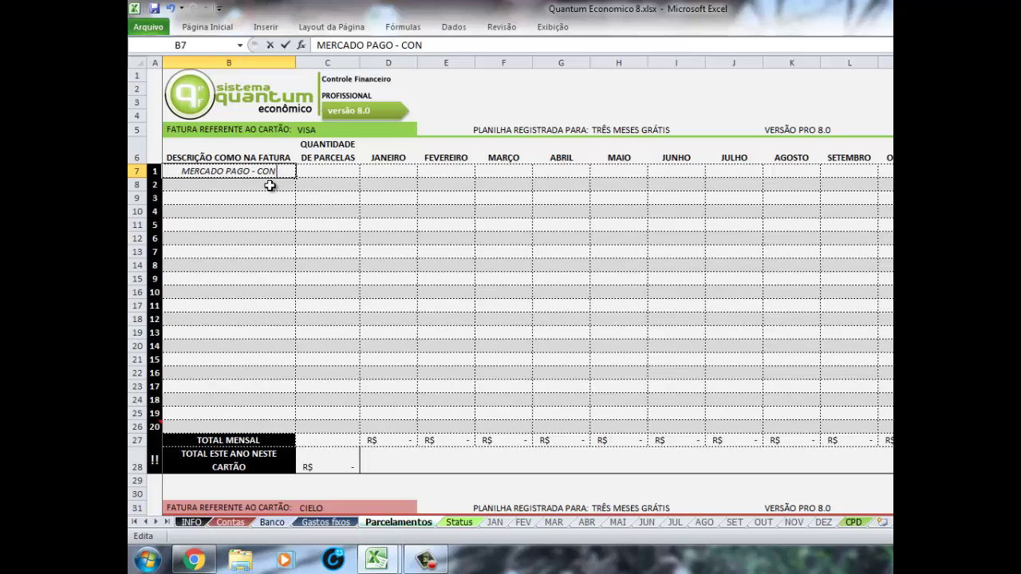
{"action": "type", "text": "TROLE"}
{"action": "key", "text": "Tab"}
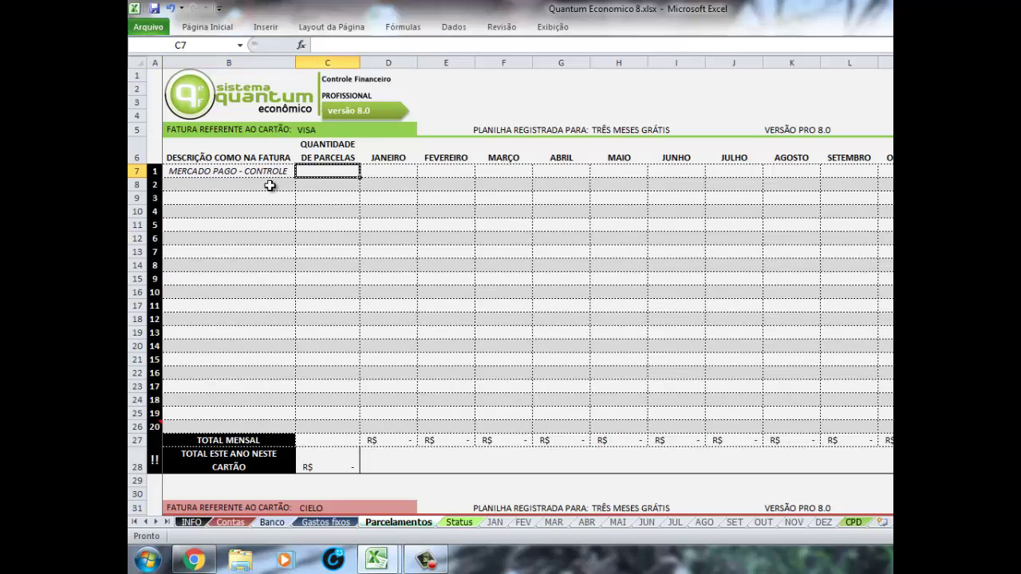
- Enter 32 as the January instalment and set the installment count to 5
{"action": "type", "text": "12"}
{"action": "key", "text": "Tab"}
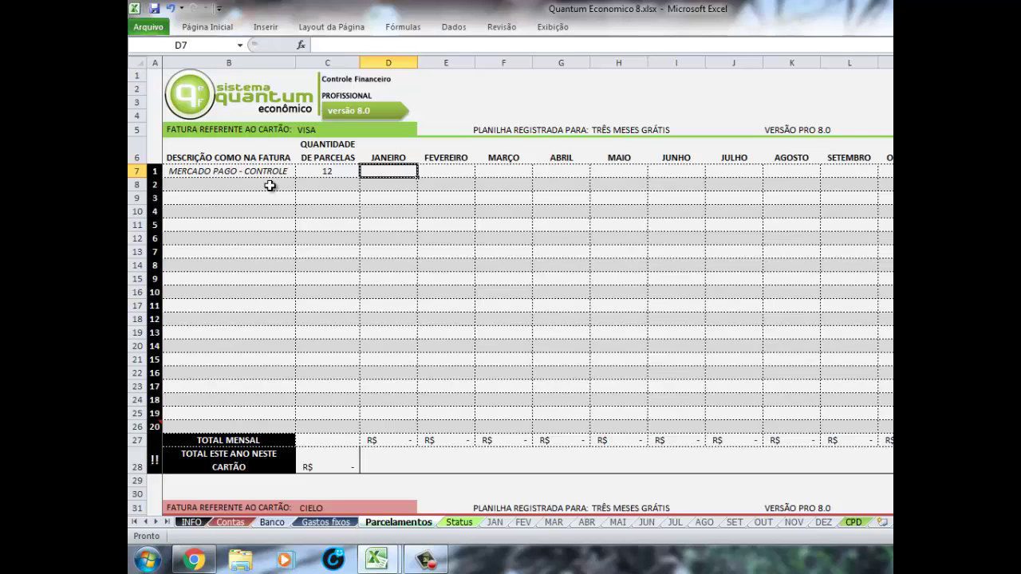
{"action": "type", "text": "32"}
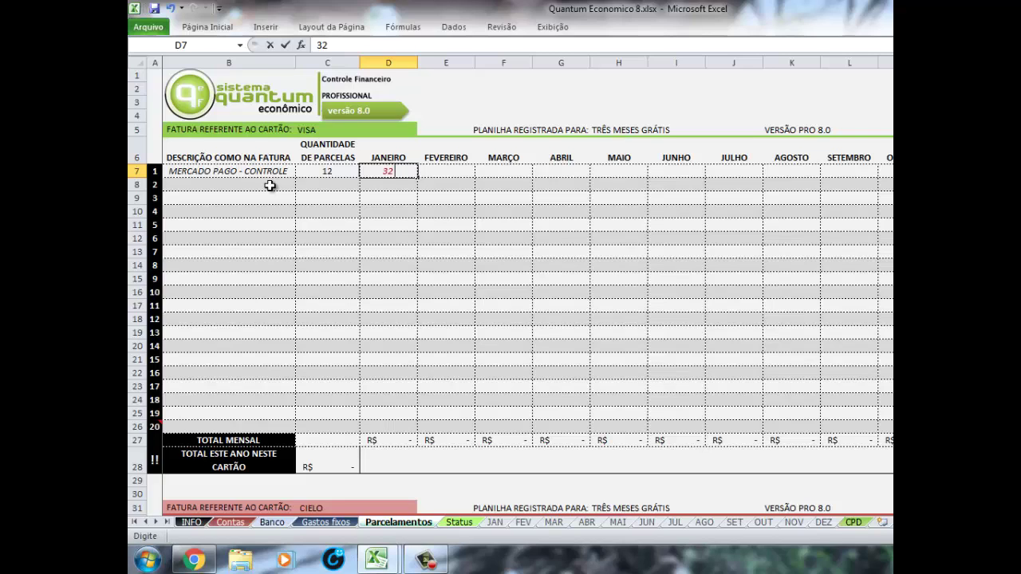
{"action": "key", "text": "Tab"}
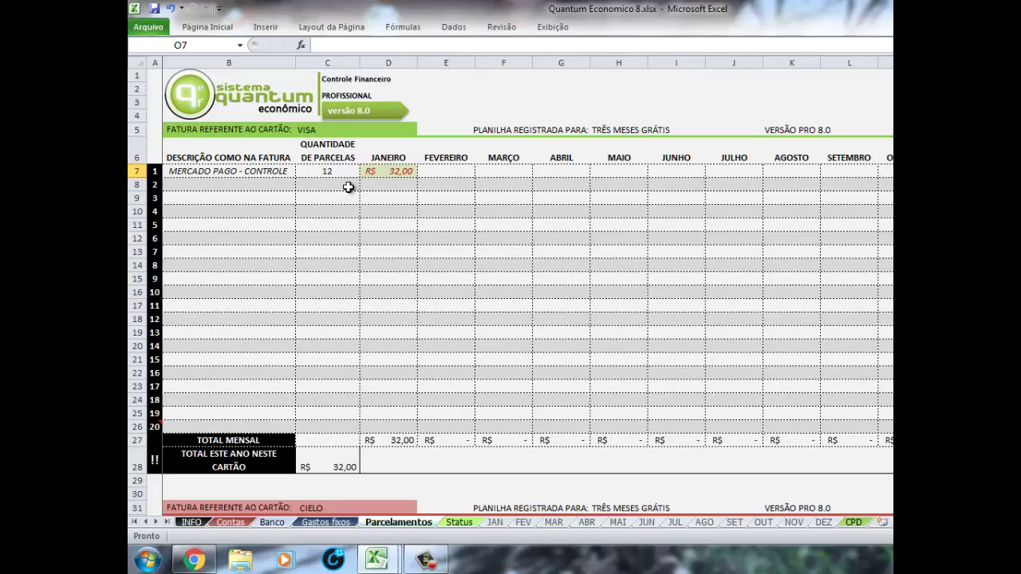
{"action": "left_click", "coordinate": [321, 171]}
{"action": "type", "text": "5"}
{"action": "key", "text": "Return"}
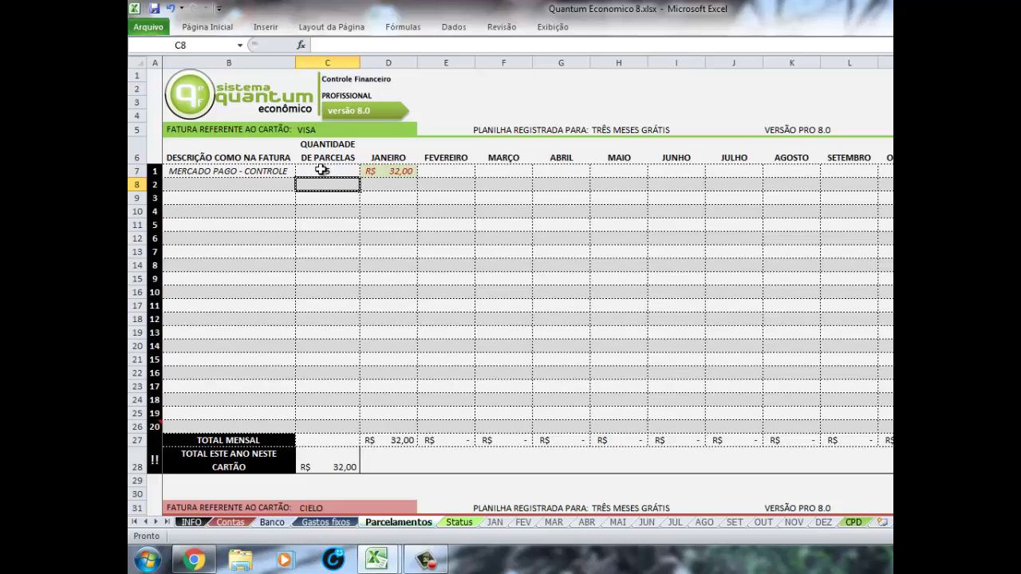
{"action": "key", "text": "Up"}
{"action": "key", "text": "Right"}
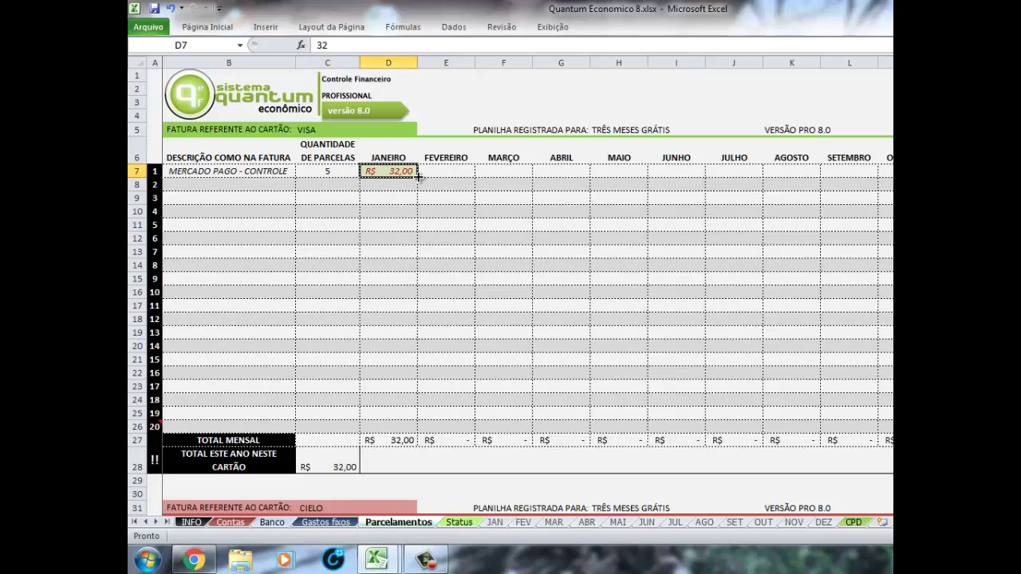
- Fill R$ 32,00 across the months through MAIO, leaving JUNHO empty
{"action": "left_click_drag", "start_coordinate": [417, 176], "coordinate": [627, 176]}
{"action": "left_click", "coordinate": [643, 188]}
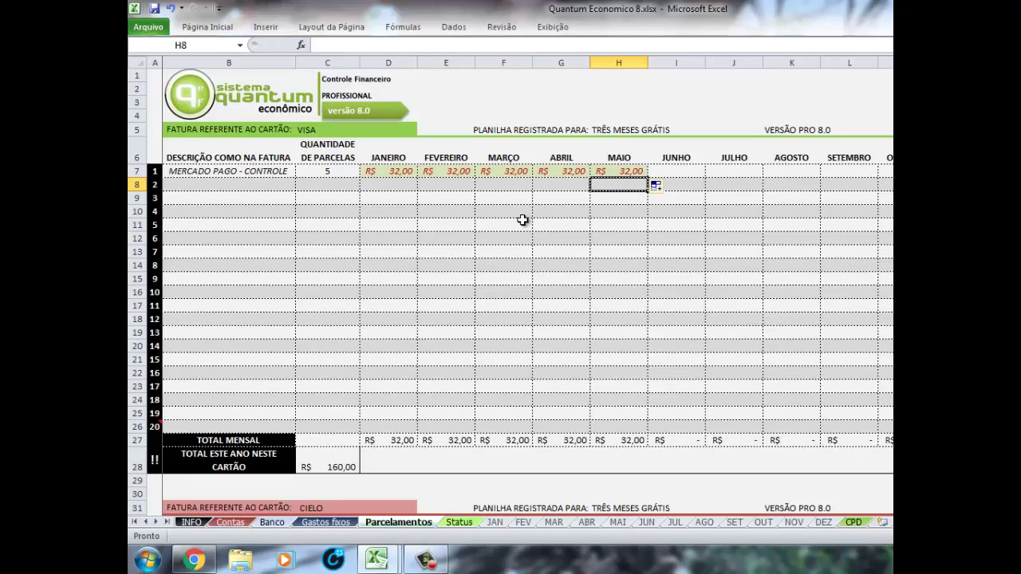
{"action": "left_click", "coordinate": [669, 173]}
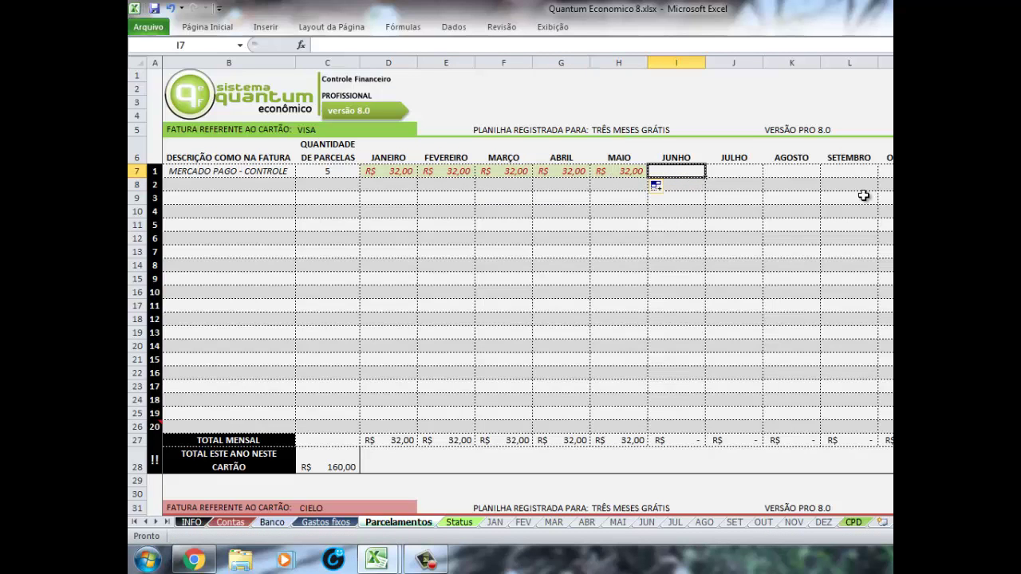
{"action": "left_click", "coordinate": [192, 174]}
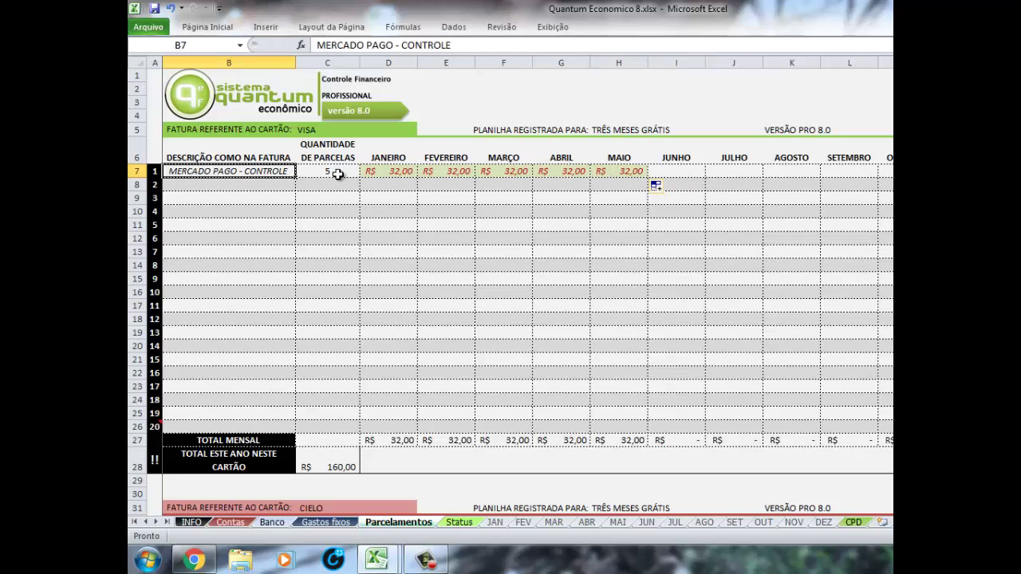
{"action": "left_click", "coordinate": [621, 172]}
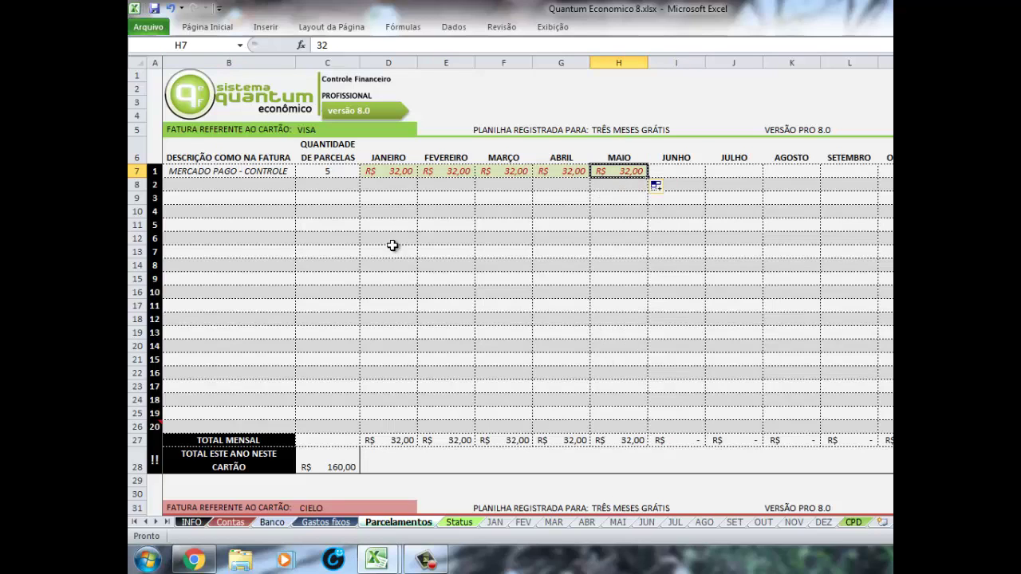
{"action": "left_click", "coordinate": [218, 184]}
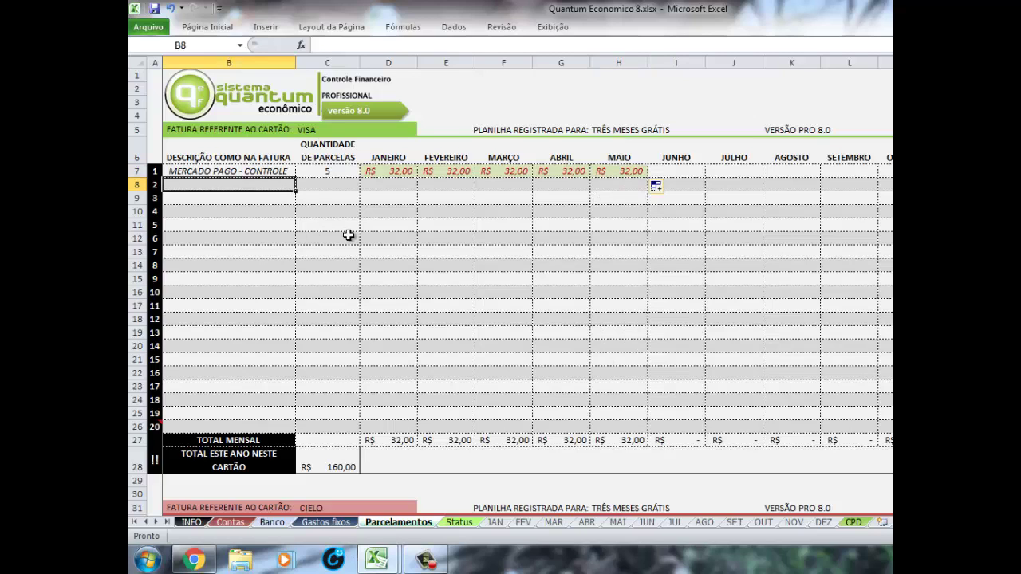
- On JAN, inspect the VISA total formula and clear the Visa small-purchase rows
{"action": "left_click", "coordinate": [496, 522]}
{"action": "scroll", "coordinate": [372, 365], "scroll_direction": "up", "scroll_amount": 4}
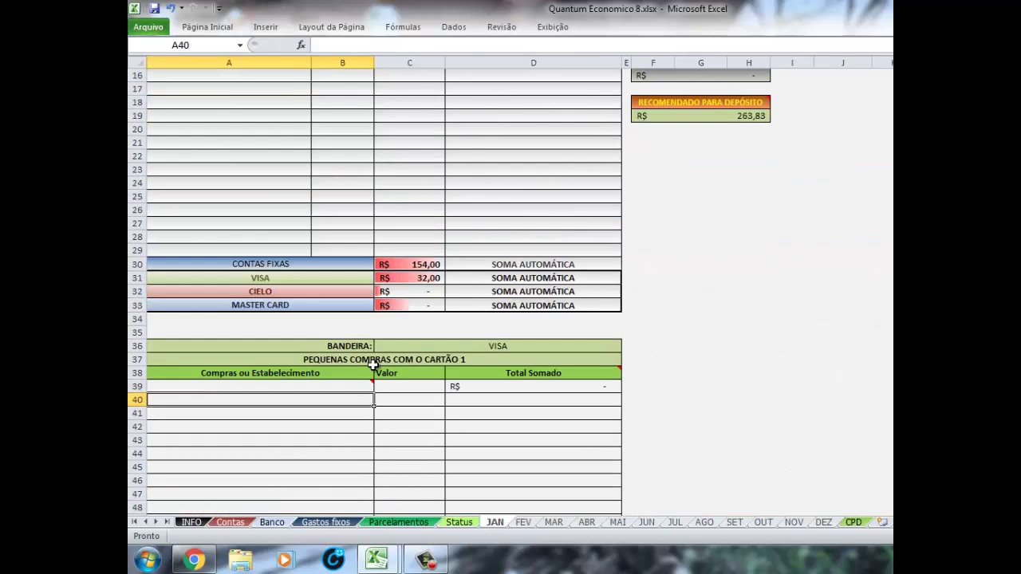
{"action": "left_click", "coordinate": [263, 281]}
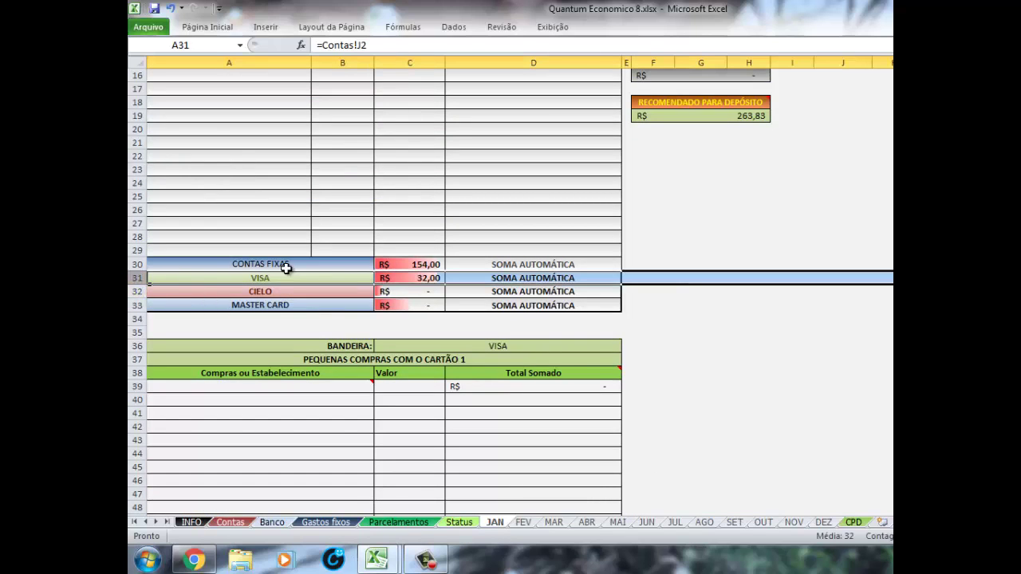
{"action": "left_click", "coordinate": [393, 281]}
{"action": "scroll", "coordinate": [391, 284], "scroll_direction": "up", "scroll_amount": 5}
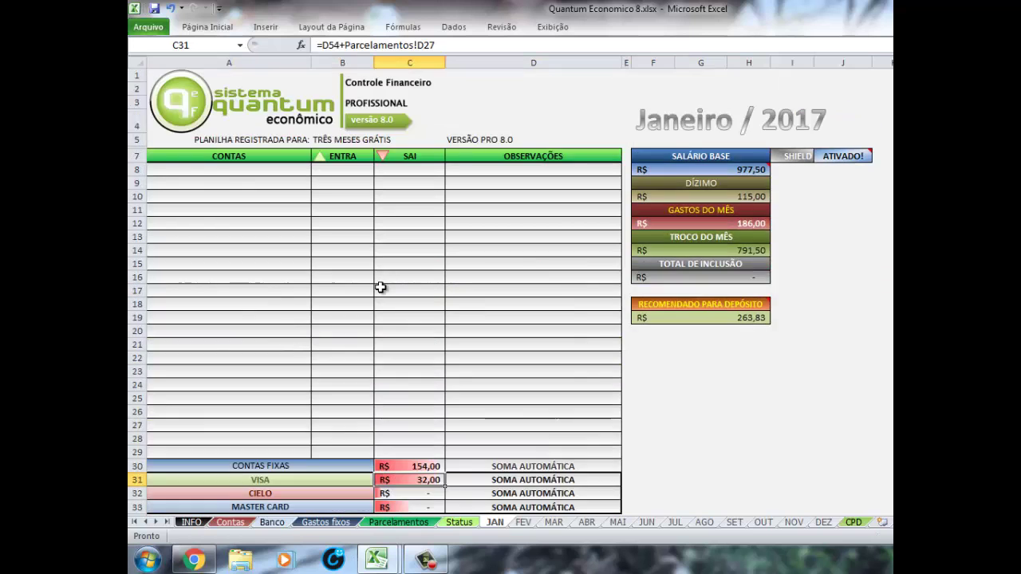
{"action": "scroll", "coordinate": [381, 291], "scroll_direction": "down", "scroll_amount": 4}
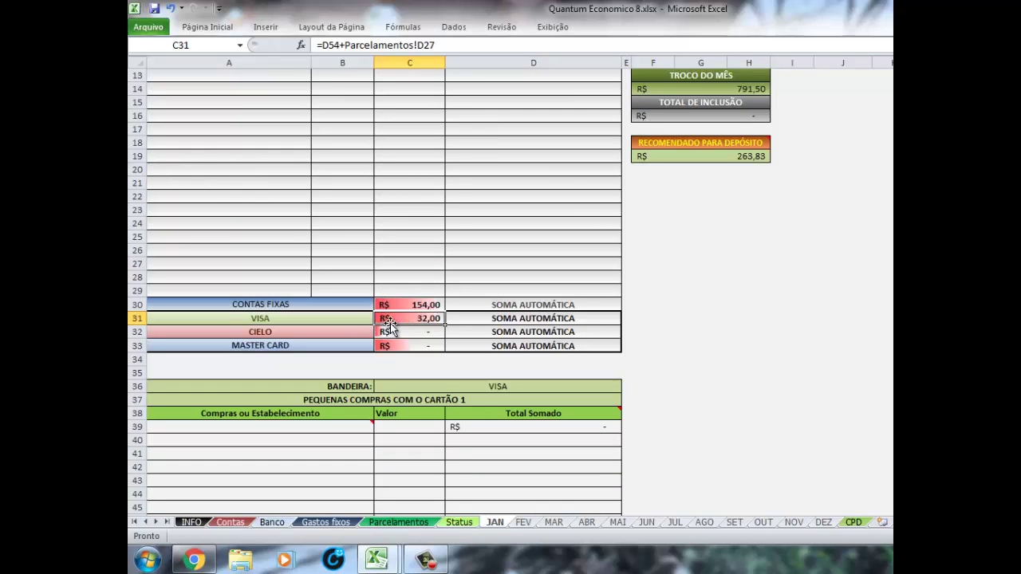
{"action": "scroll", "coordinate": [391, 326], "scroll_direction": "down", "scroll_amount": 3}
{"action": "left_click_drag", "start_coordinate": [330, 308], "coordinate": [360, 410]}
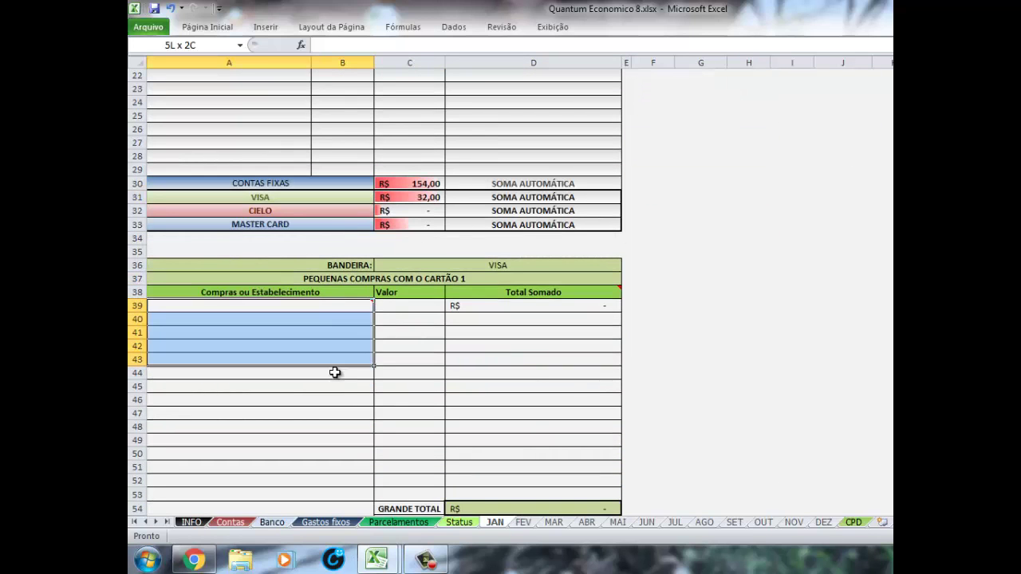
{"action": "left_click", "coordinate": [355, 329]}
{"action": "left_click", "coordinate": [329, 311]}
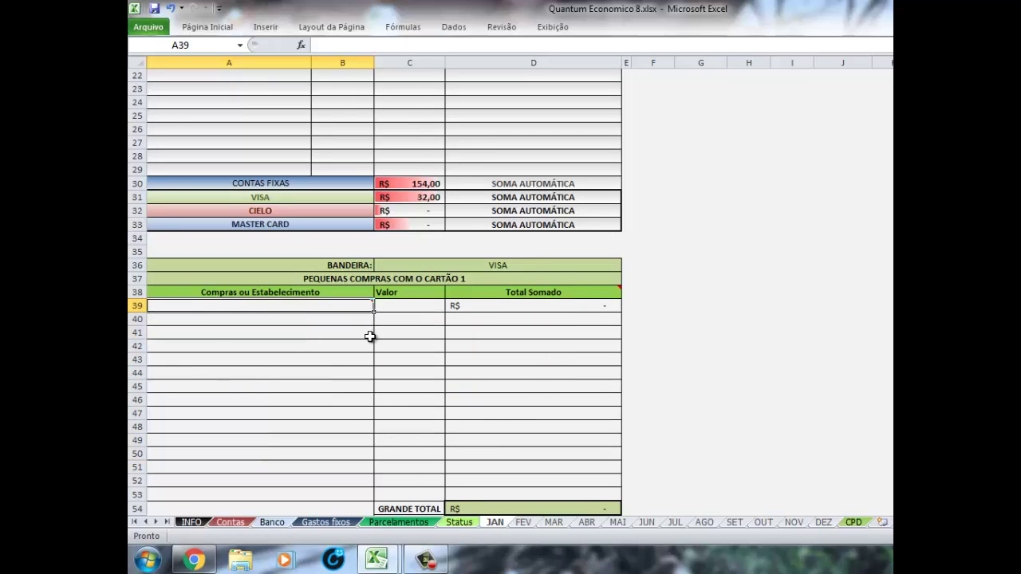
- Record 'CAFÉ DE SABADO 1X' at 25 as the first Visa small purchase
{"action": "type", "text": "CAFÉ"}
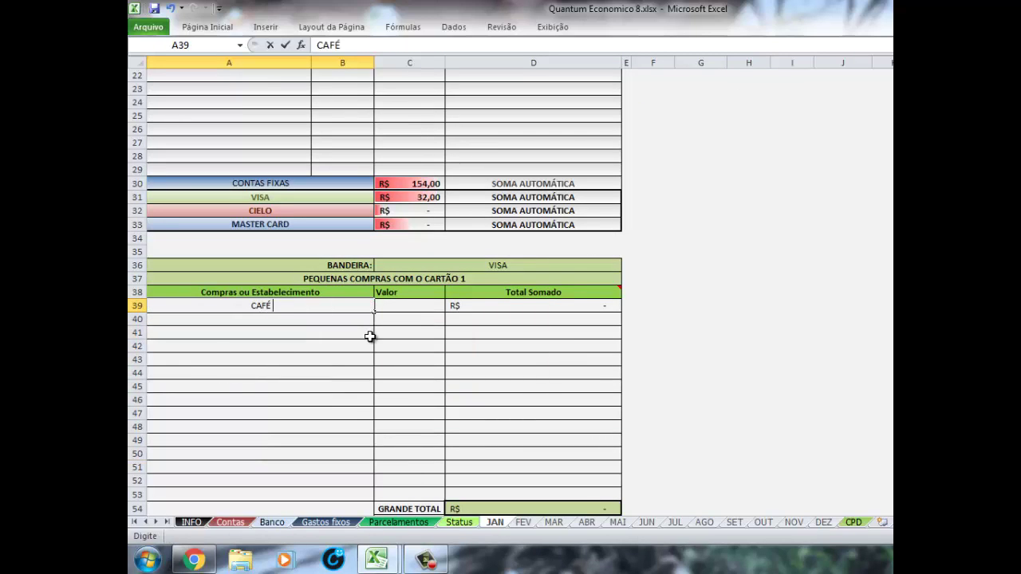
{"action": "type", "text": " DE SABADO"}
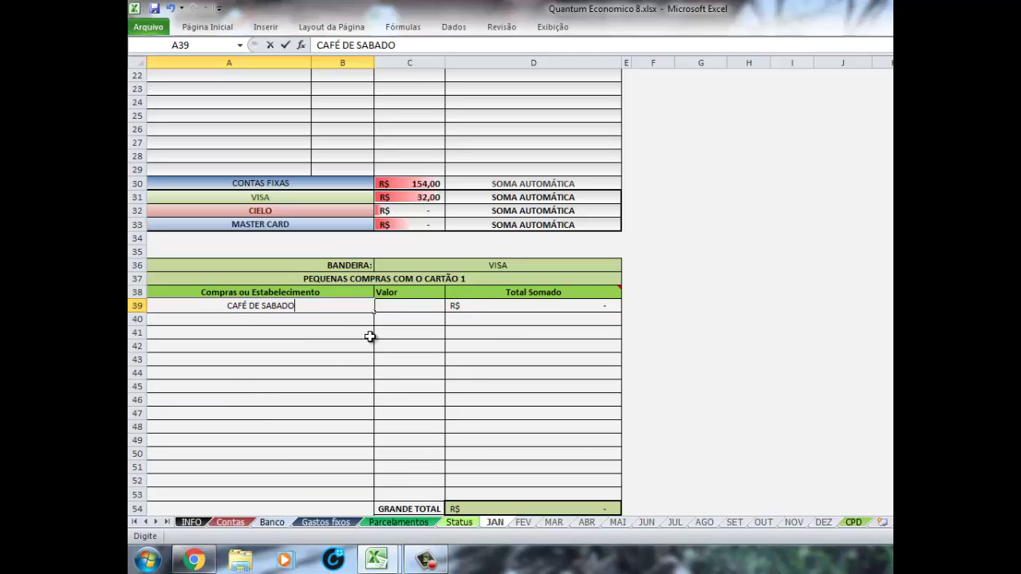
{"action": "type", "text": " 1"}
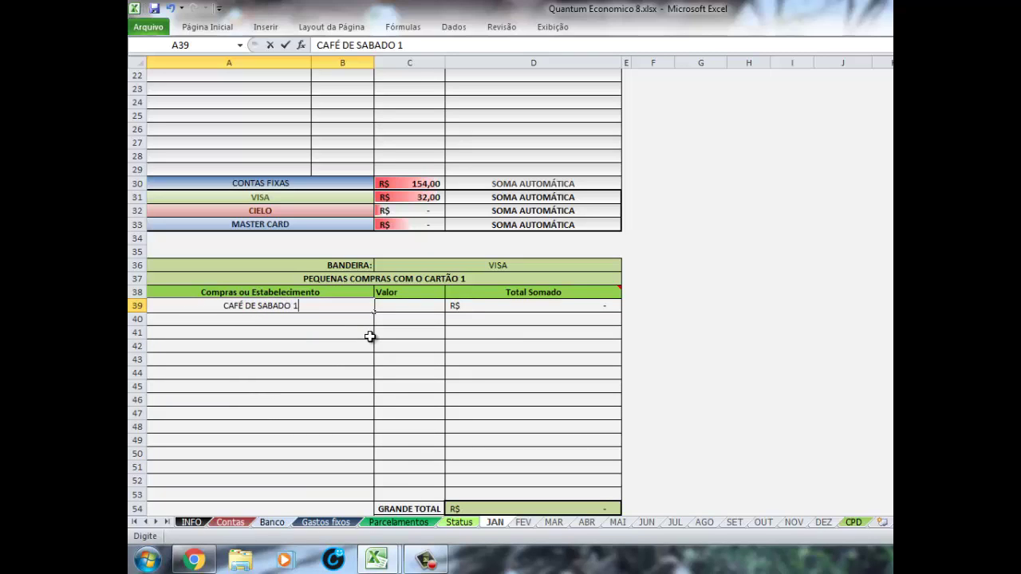
{"action": "type", "text": "X"}
{"action": "key", "text": "Tab"}
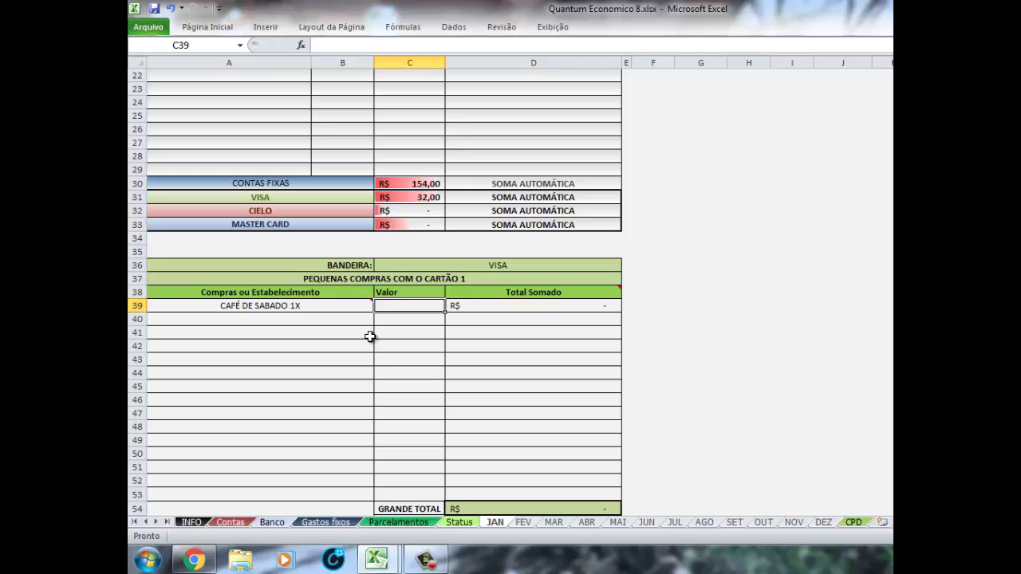
{"action": "type", "text": "25"}
{"action": "key", "text": "Return"}
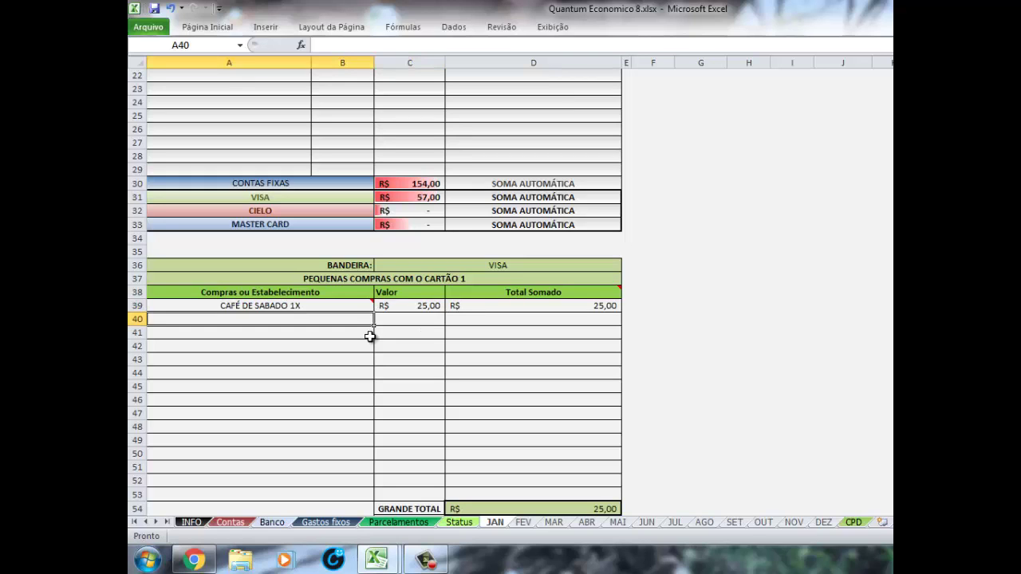
- Verify the VISA total of 57,00 and the small-purchases GRANDE TOTAL formula
{"action": "left_click", "coordinate": [405, 199]}
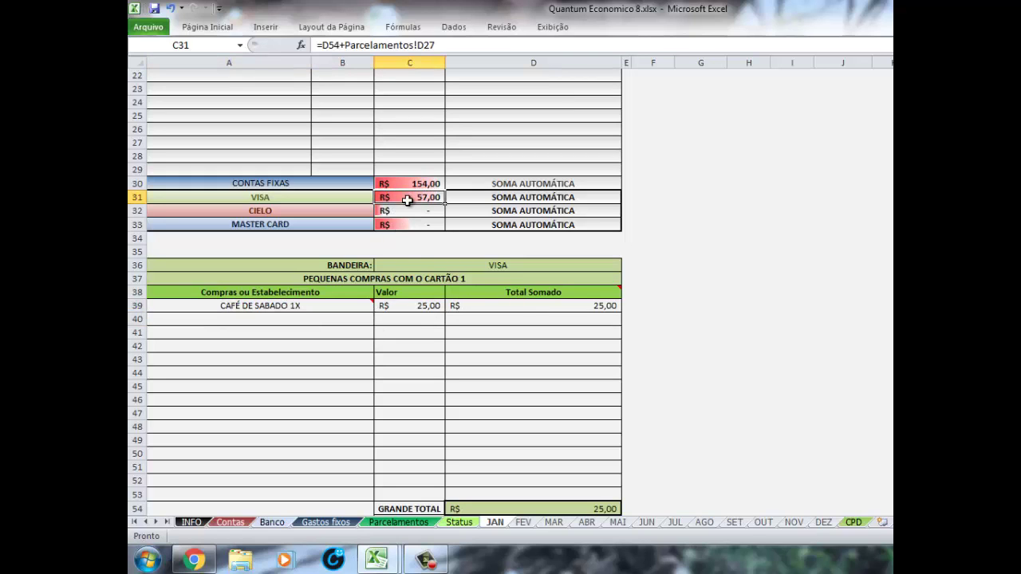
{"action": "scroll", "coordinate": [492, 268], "scroll_direction": "down", "scroll_amount": 2}
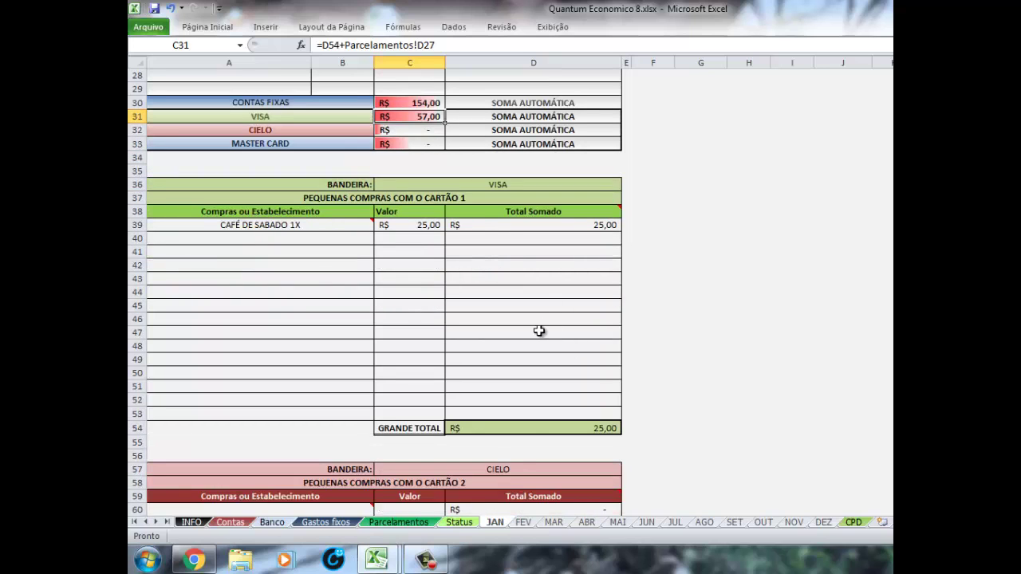
{"action": "left_click", "coordinate": [458, 428]}
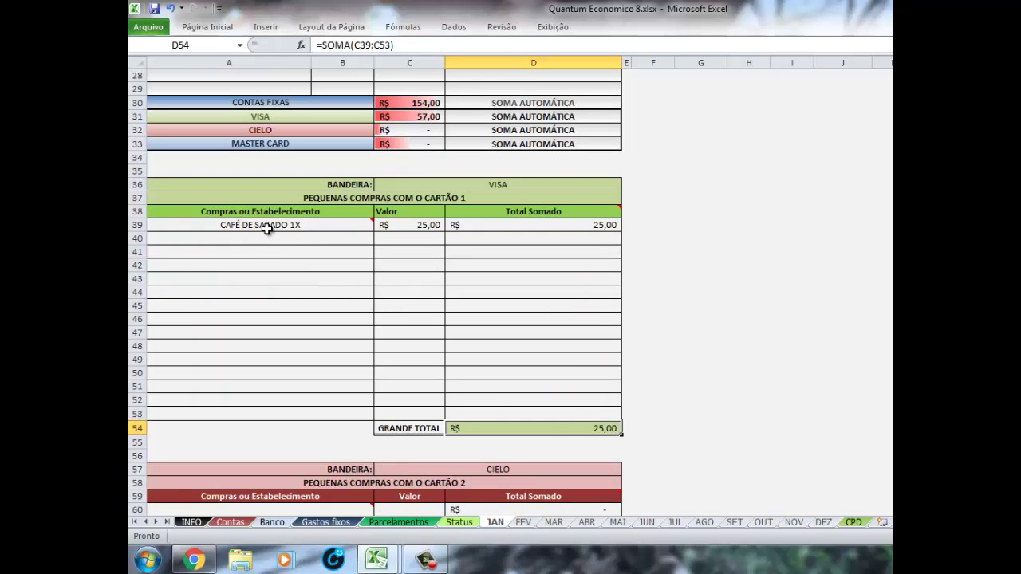
{"action": "mouse_move", "coordinate": [267, 225]}
{"action": "left_mouse_down"}
{"action": "mouse_move", "coordinate": [273, 340]}
{"action": "mouse_move", "coordinate": [330, 410]}
{"action": "left_mouse_up"}
{"action": "left_click", "coordinate": [378, 359]}
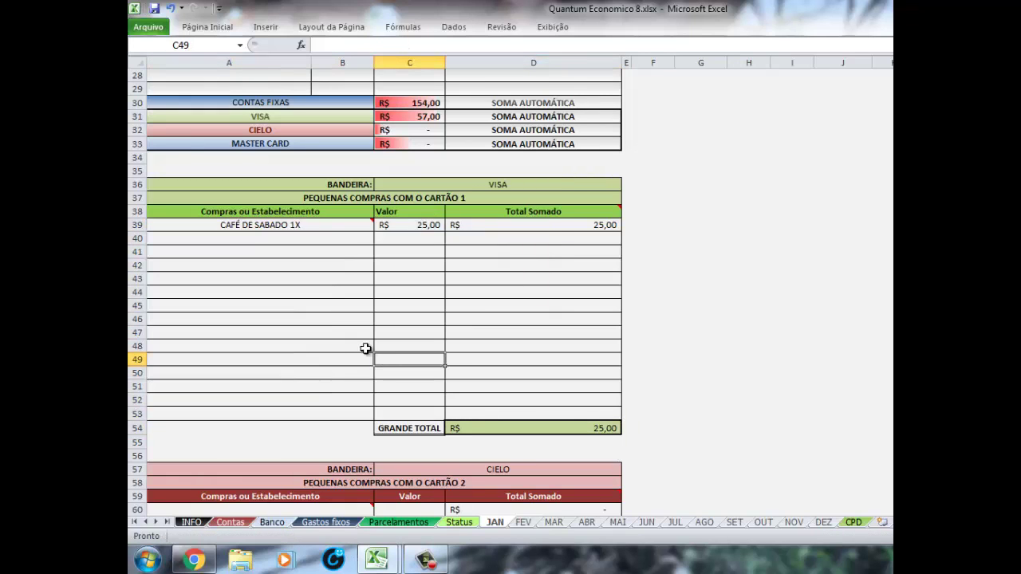
{"action": "left_click", "coordinate": [319, 226]}
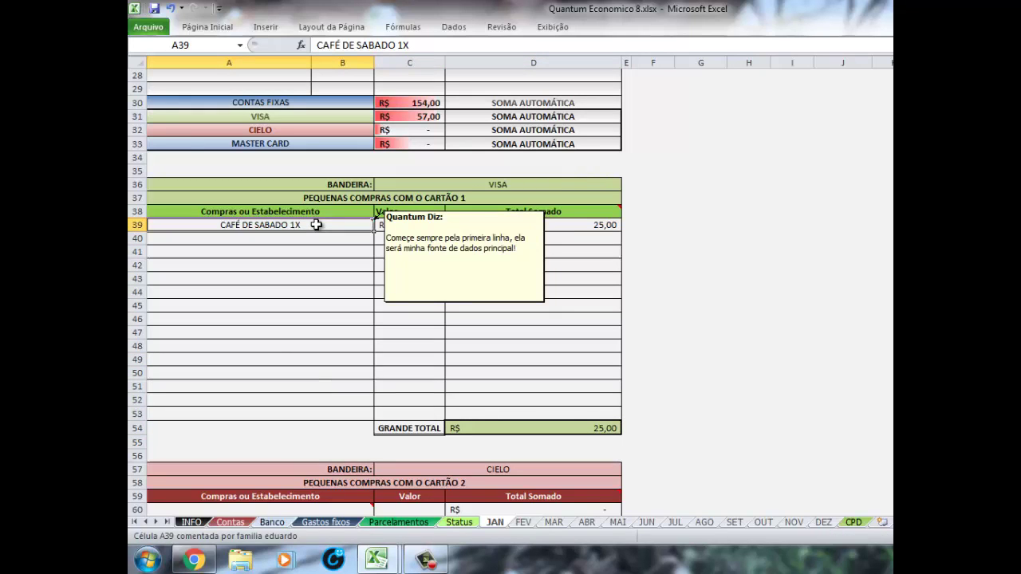
{"action": "left_click", "coordinate": [403, 117]}
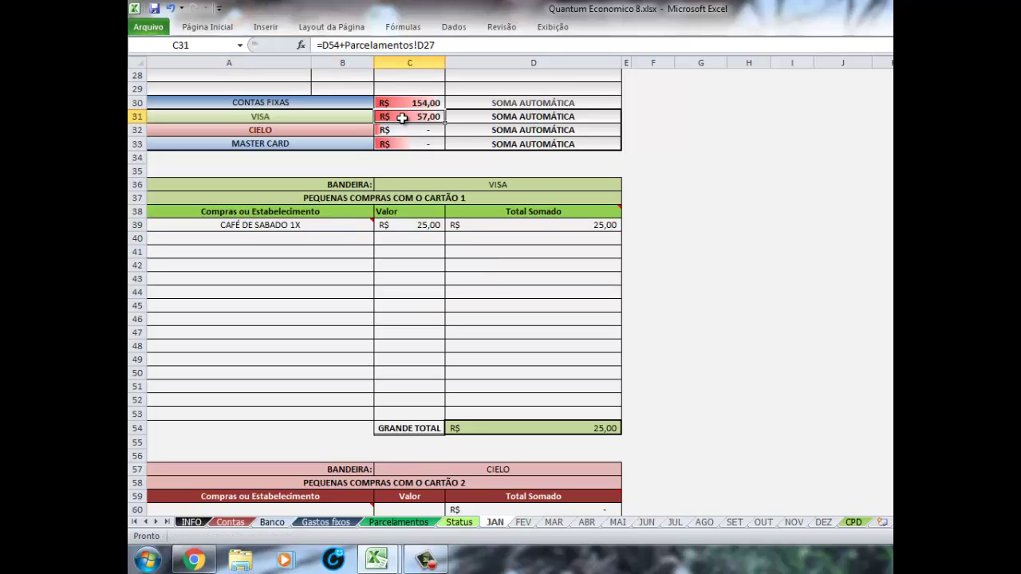
{"action": "left_click", "coordinate": [369, 227]}
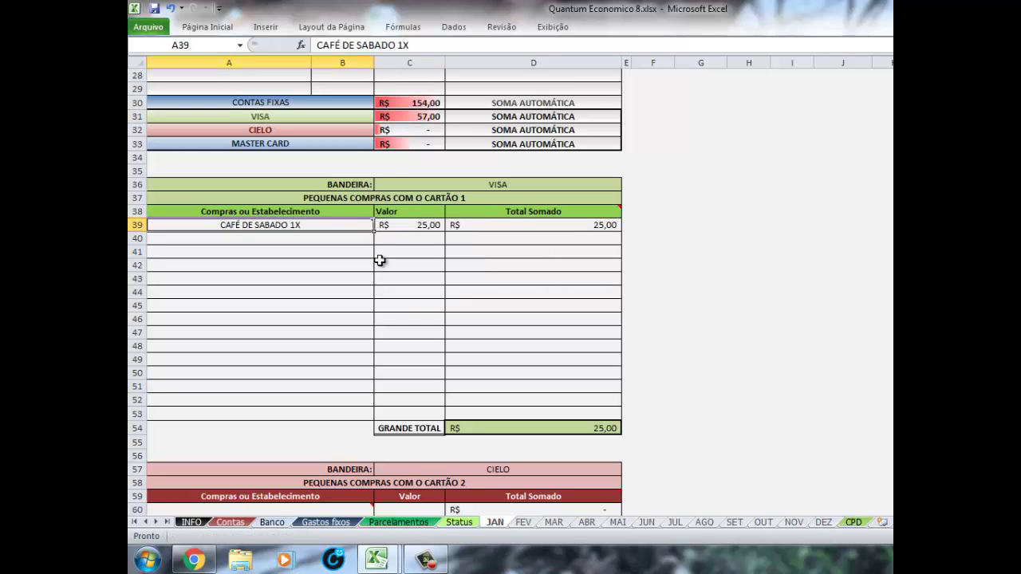
{"action": "left_click", "coordinate": [399, 522]}
- Review the MERCADO PAGO - CONTROLE row and the whole VISA installment table on Parcelamentos
{"action": "left_click_drag", "start_coordinate": [226, 173], "coordinate": [622, 171]}
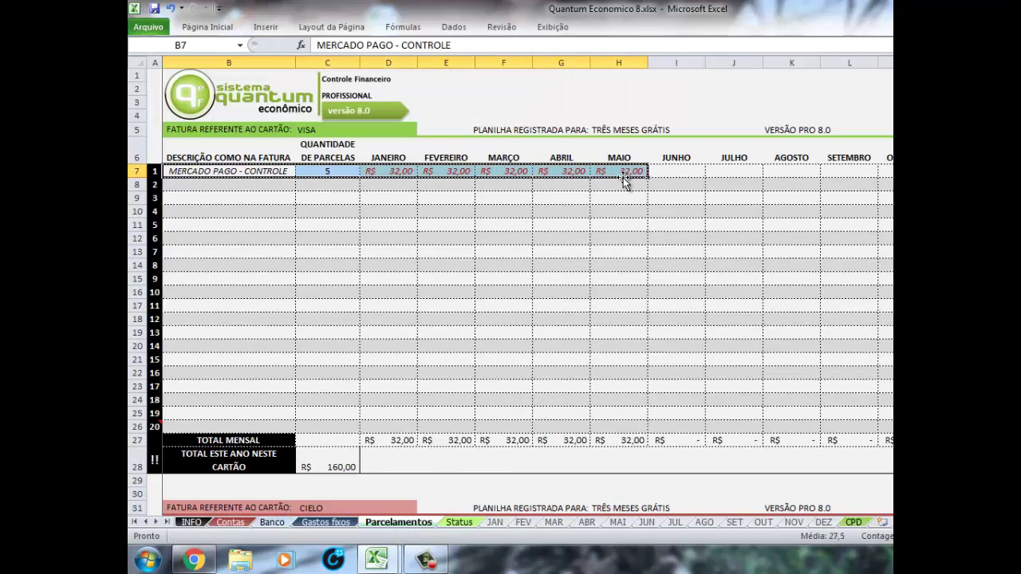
{"action": "left_click", "coordinate": [388, 265]}
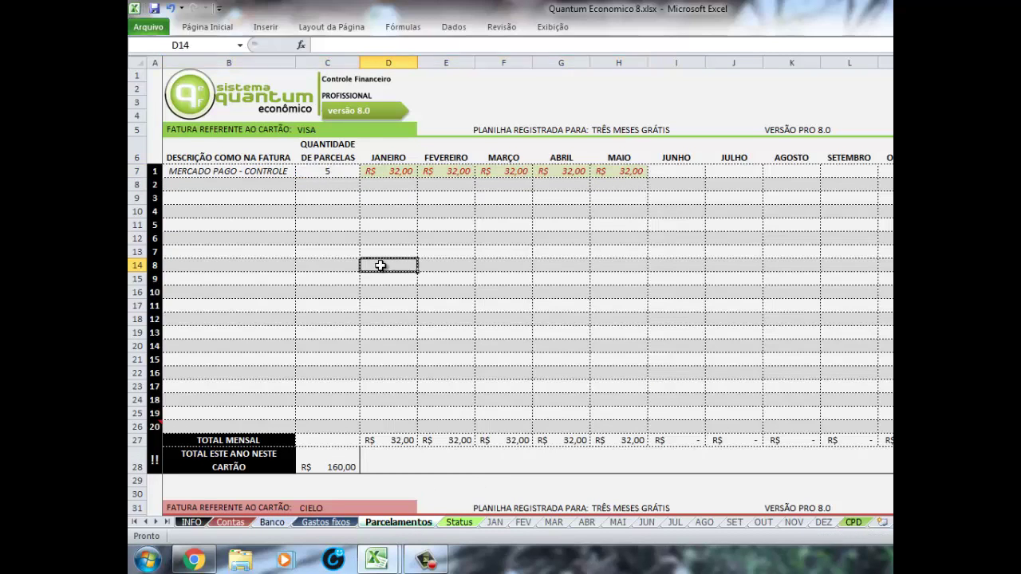
{"action": "mouse_move", "coordinate": [292, 172]}
{"action": "left_mouse_down"}
{"action": "mouse_move", "coordinate": [885, 414]}
{"action": "mouse_move", "coordinate": [886, 427]}
{"action": "left_mouse_up"}
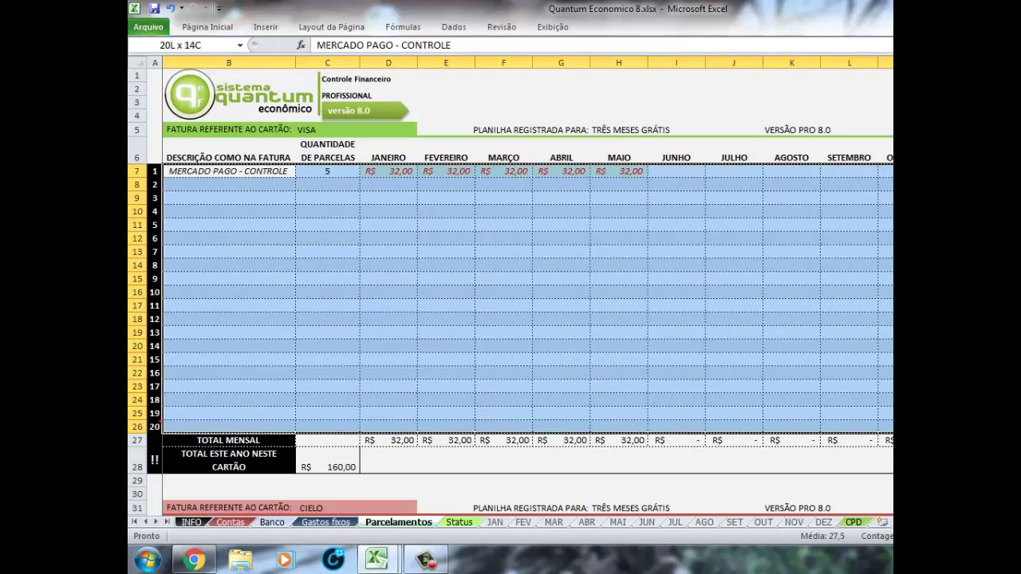
- On JAN, check the Visa small purchases and the CONTAS FIXAS and VISA total formulas
{"action": "left_click", "coordinate": [495, 523]}
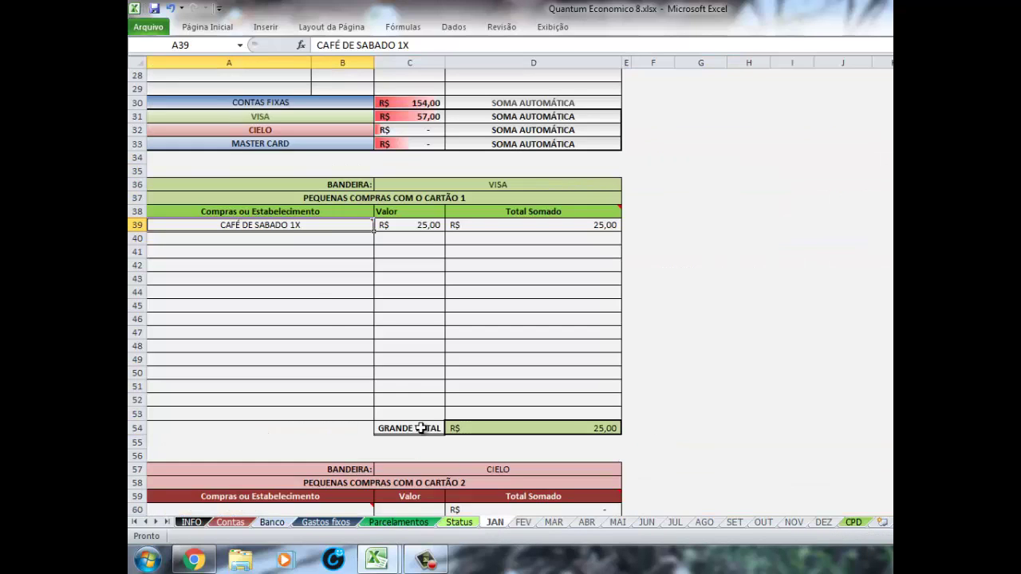
{"action": "mouse_move", "coordinate": [292, 225]}
{"action": "left_mouse_down"}
{"action": "mouse_move", "coordinate": [296, 326]}
{"action": "mouse_move", "coordinate": [316, 392]}
{"action": "mouse_move", "coordinate": [422, 412]}
{"action": "left_mouse_up"}
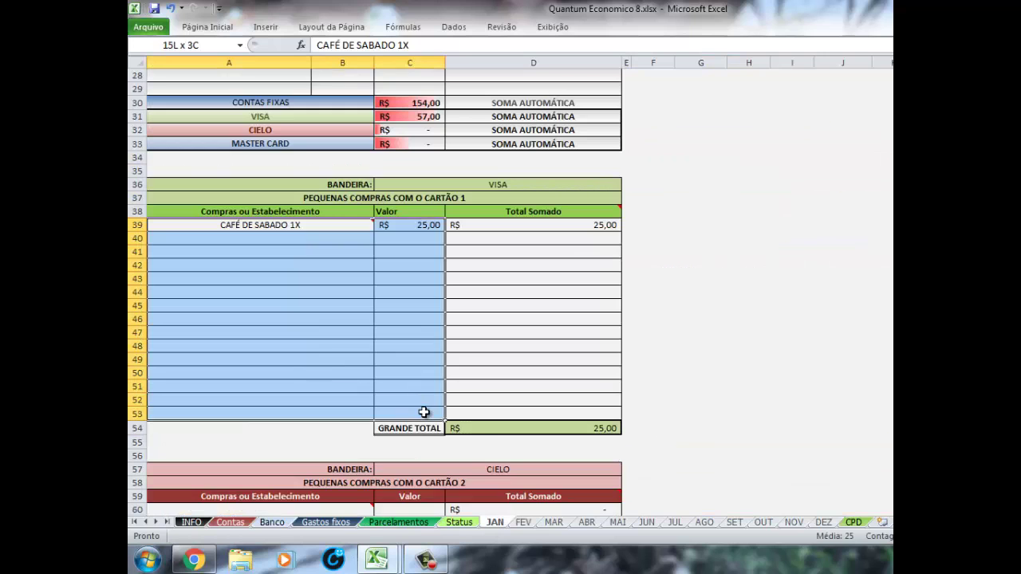
{"action": "scroll", "coordinate": [401, 298], "scroll_direction": "up", "scroll_amount": 5}
{"action": "left_click", "coordinate": [404, 304]}
{"action": "scroll", "coordinate": [404, 304], "scroll_direction": "up", "scroll_amount": 4}
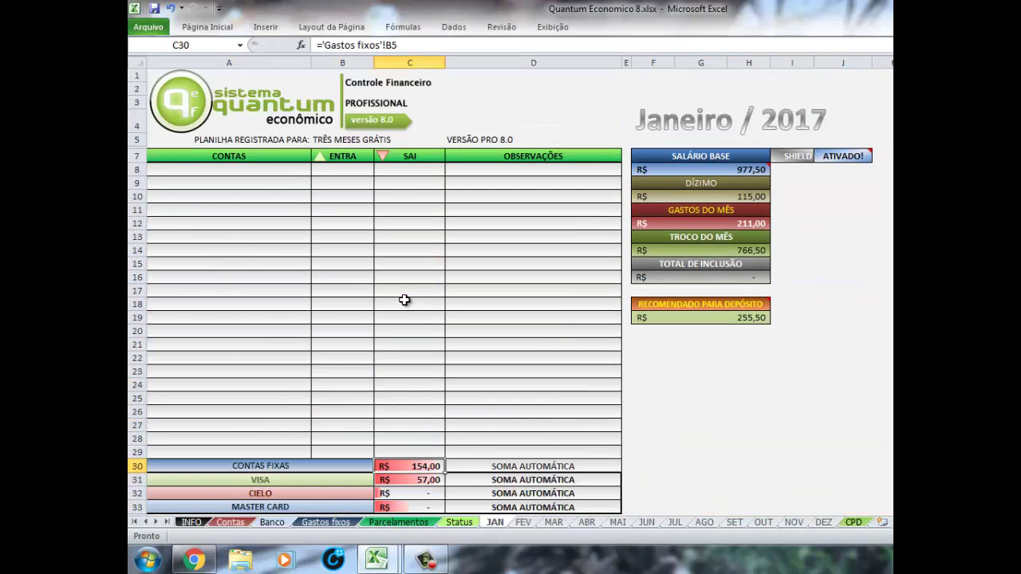
{"action": "left_click", "coordinate": [425, 480]}
{"action": "scroll", "coordinate": [429, 406], "scroll_direction": "down", "scroll_amount": 1}
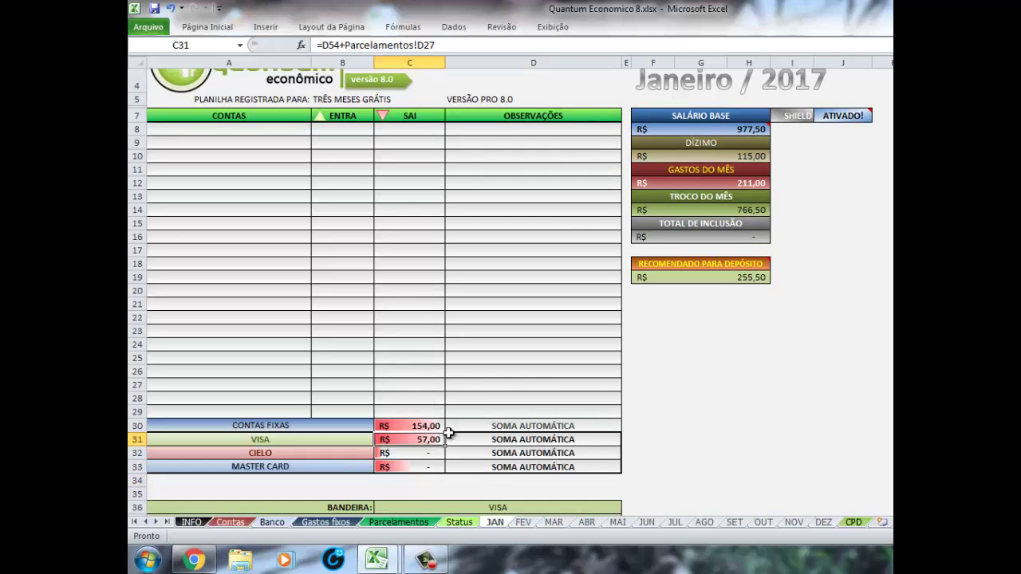
- Look over the VISA, CIELO and MASTER CARD installment tables on Parcelamentos
{"action": "left_click", "coordinate": [425, 523]}
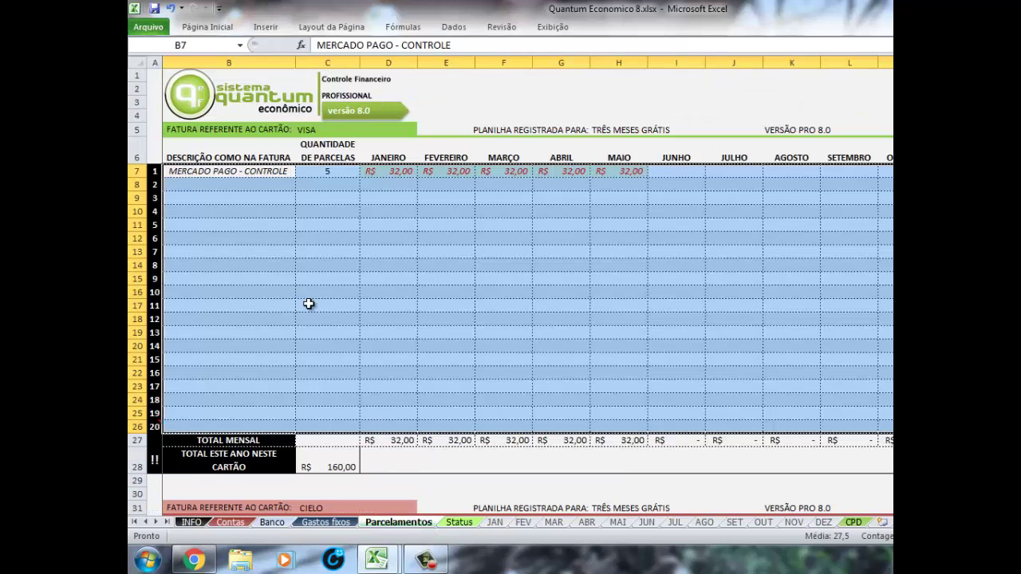
{"action": "left_click", "coordinate": [308, 305]}
{"action": "scroll", "coordinate": [308, 312], "scroll_direction": "down", "scroll_amount": 6}
{"action": "left_click", "coordinate": [308, 314]}
{"action": "scroll", "coordinate": [308, 314], "scroll_direction": "down", "scroll_amount": 2}
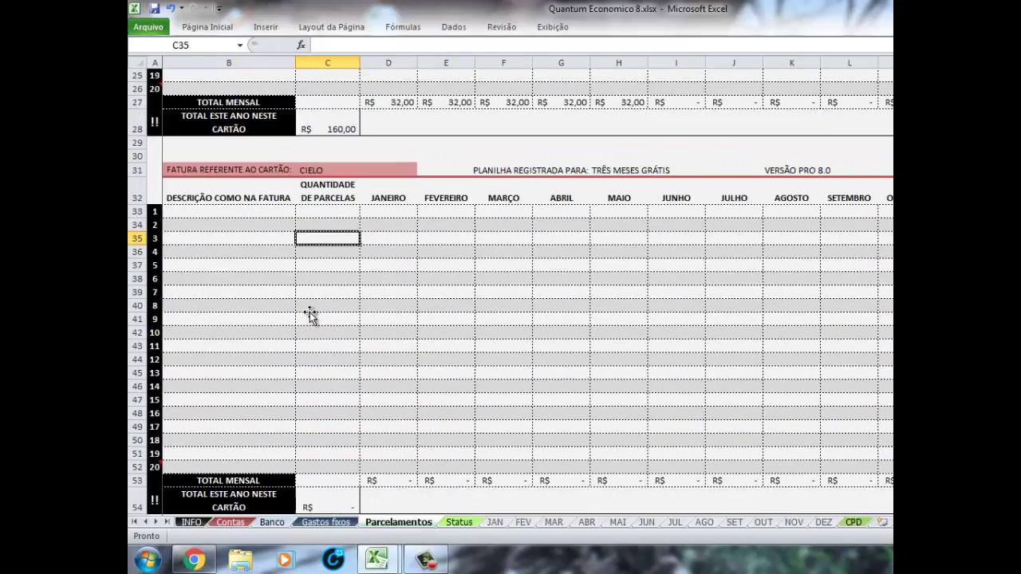
{"action": "scroll", "coordinate": [308, 314], "scroll_direction": "down", "scroll_amount": 5}
{"action": "left_click", "coordinate": [308, 315]}
{"action": "scroll", "coordinate": [310, 314], "scroll_direction": "up", "scroll_amount": 8}
{"action": "scroll", "coordinate": [312, 314], "scroll_direction": "up", "scroll_amount": 5}
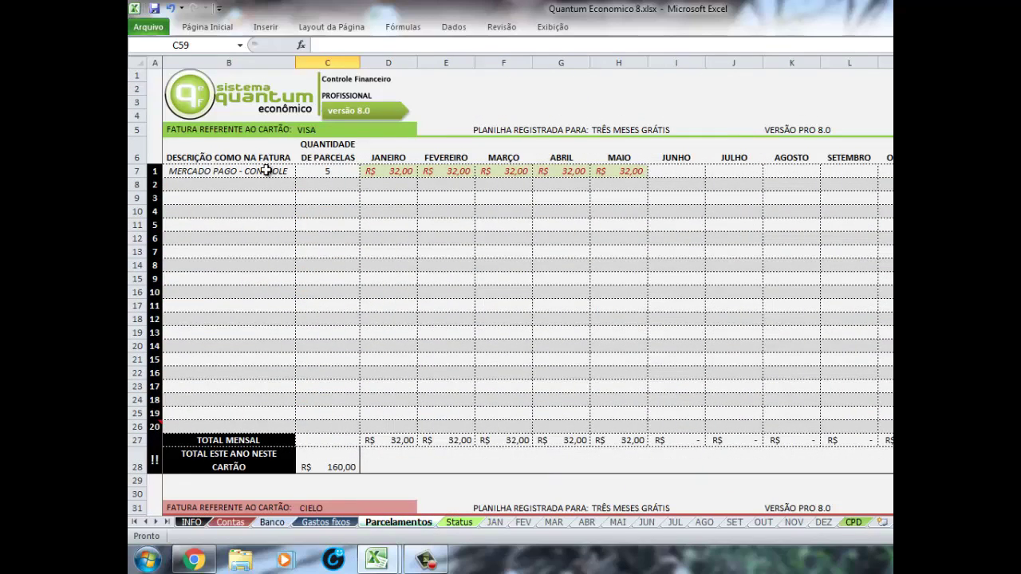
- Delete the MERCADO PAGO - CONTROLE row B7:H7 and confirm VISA's monthly totals are empty
{"action": "left_click_drag", "start_coordinate": [275, 171], "coordinate": [633, 176]}
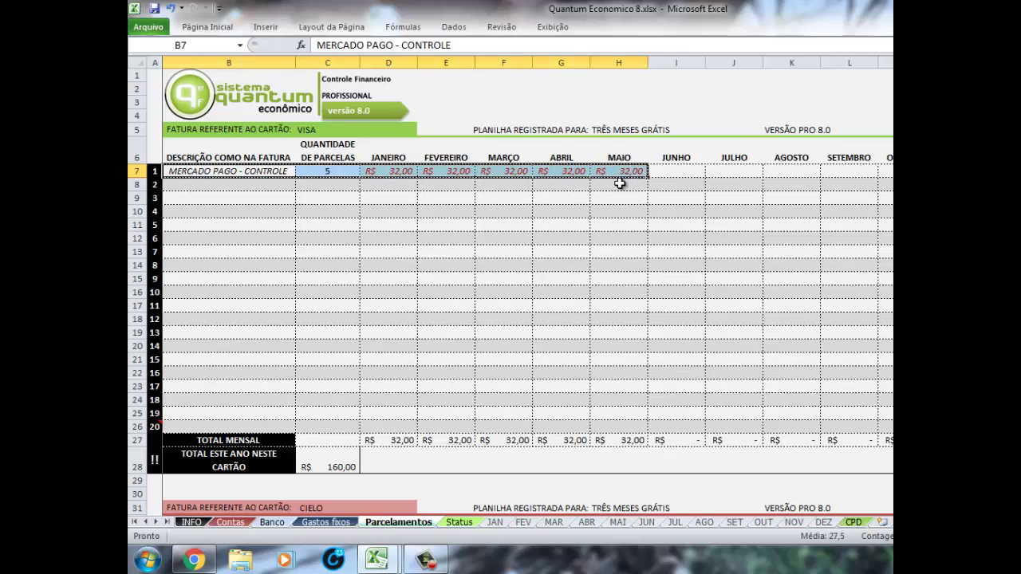
{"action": "key", "text": "Delete"}
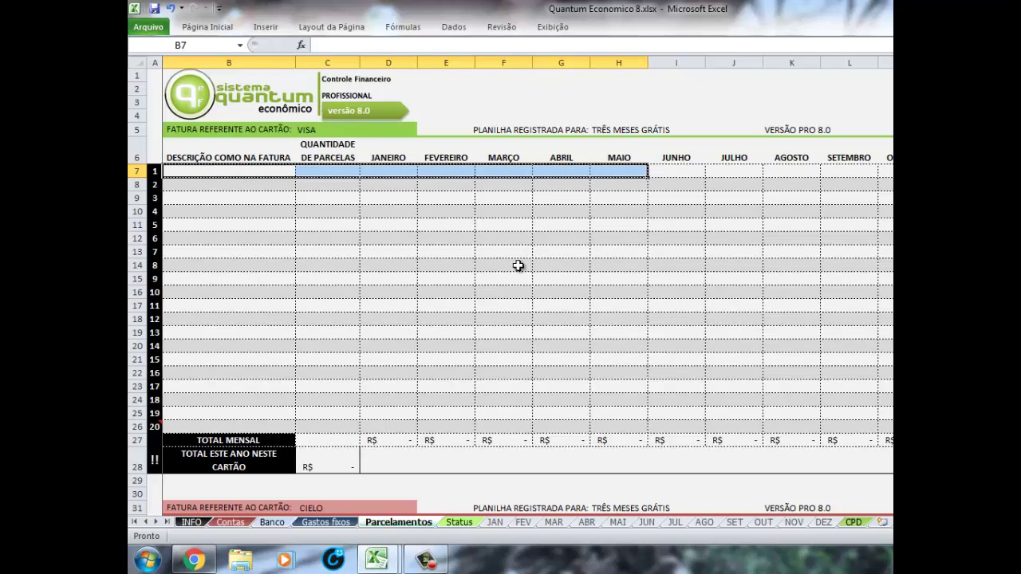
{"action": "left_click", "coordinate": [326, 211]}
{"action": "scroll", "coordinate": [280, 187], "scroll_direction": "down", "scroll_amount": 1}
{"action": "scroll", "coordinate": [277, 179], "scroll_direction": "down", "scroll_amount": 3}
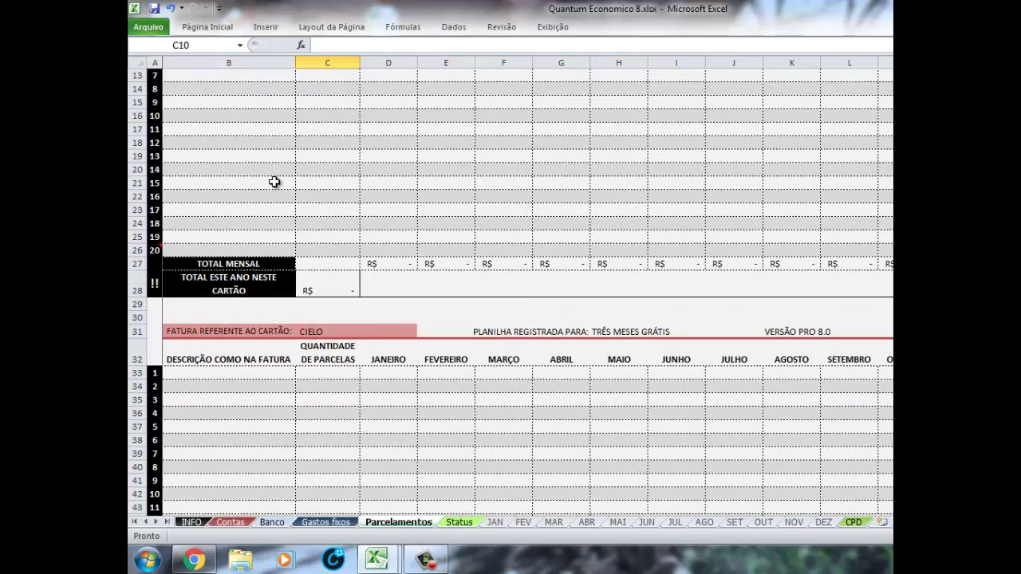
{"action": "scroll", "coordinate": [278, 179], "scroll_direction": "down", "scroll_amount": 3}
{"action": "scroll", "coordinate": [283, 195], "scroll_direction": "down", "scroll_amount": 1}
{"action": "scroll", "coordinate": [327, 246], "scroll_direction": "down", "scroll_amount": 3}
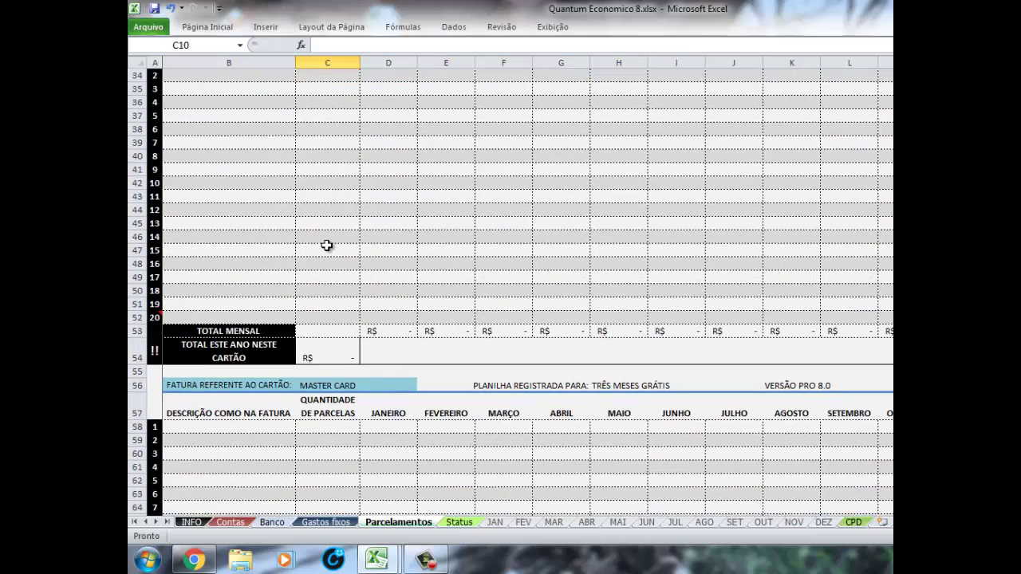
{"action": "scroll", "coordinate": [327, 246], "scroll_direction": "up", "scroll_amount": 8}
{"action": "scroll", "coordinate": [328, 239], "scroll_direction": "up", "scroll_amount": 3}
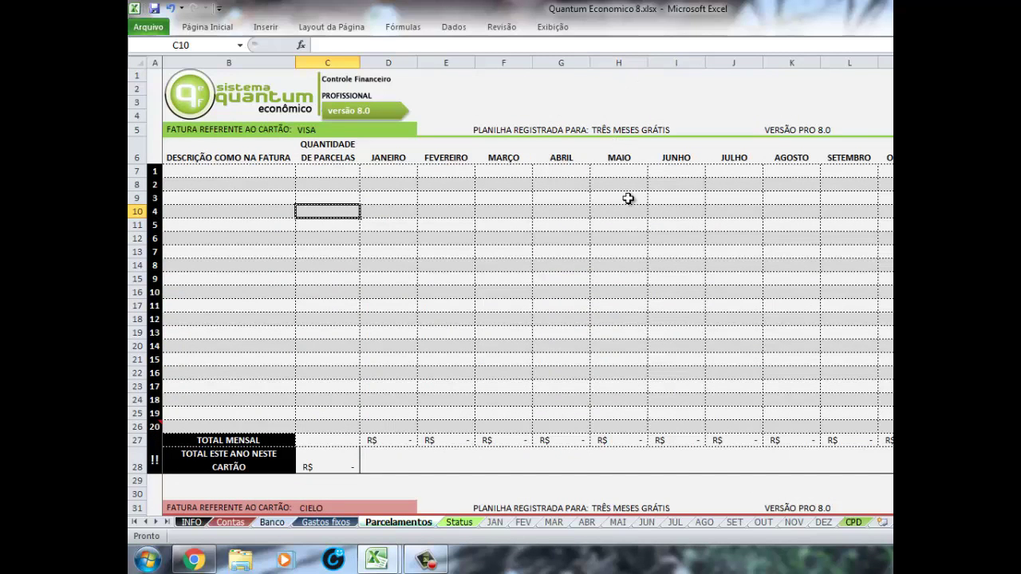
{"action": "scroll", "coordinate": [616, 320], "scroll_direction": "down", "scroll_amount": 2}
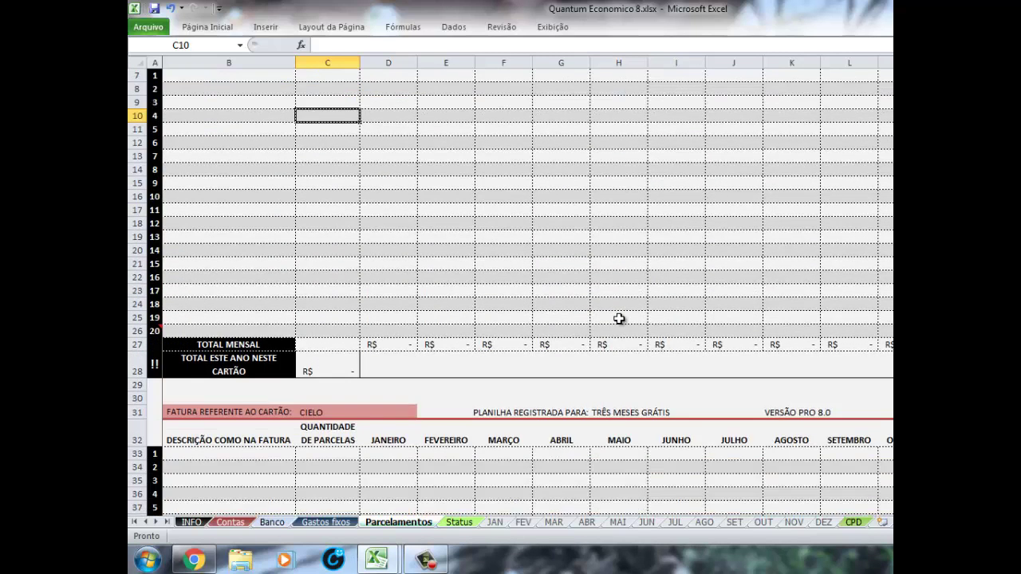
{"action": "scroll", "coordinate": [619, 319], "scroll_direction": "down", "scroll_amount": 2}
{"action": "scroll", "coordinate": [619, 319], "scroll_direction": "down", "scroll_amount": 1}
{"action": "scroll", "coordinate": [619, 319], "scroll_direction": "down", "scroll_amount": 3}
{"action": "scroll", "coordinate": [620, 318], "scroll_direction": "down", "scroll_amount": 2}
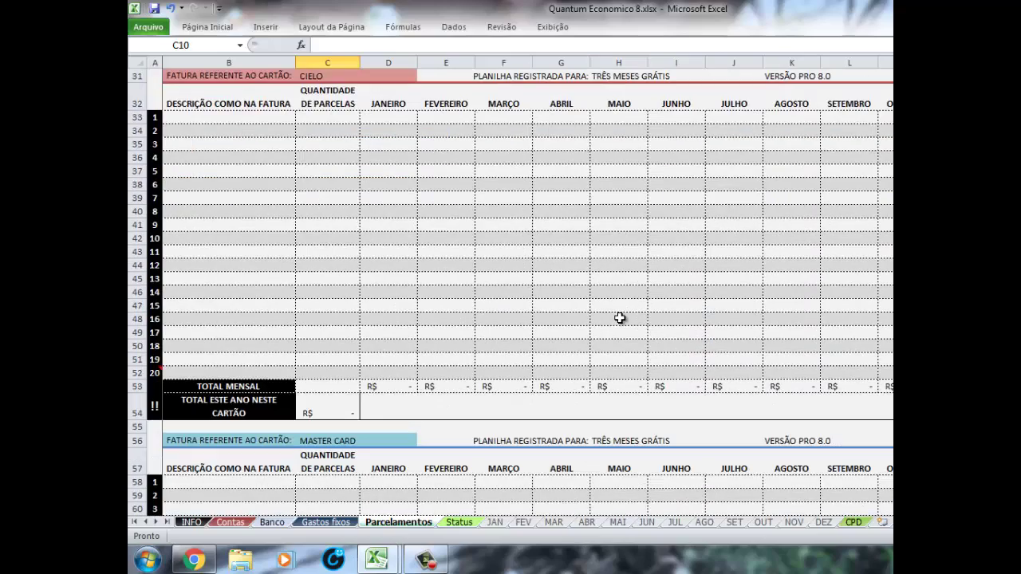
{"action": "scroll", "coordinate": [620, 318], "scroll_direction": "down", "scroll_amount": 3}
{"action": "scroll", "coordinate": [620, 318], "scroll_direction": "down", "scroll_amount": 1}
{"action": "scroll", "coordinate": [621, 319], "scroll_direction": "down", "scroll_amount": 2}
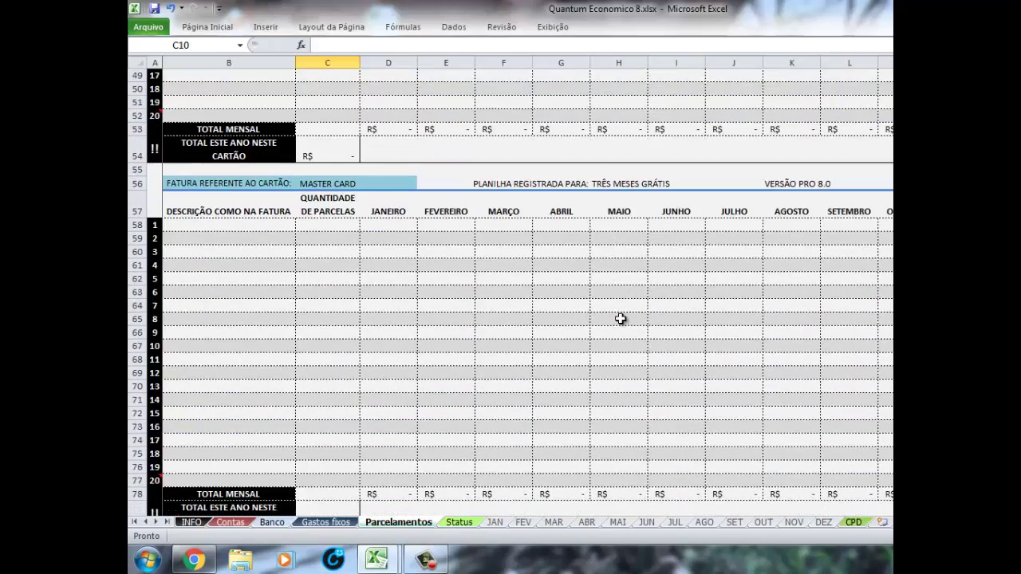
{"action": "scroll", "coordinate": [621, 320], "scroll_direction": "down", "scroll_amount": 1}
{"action": "scroll", "coordinate": [399, 260], "scroll_direction": "up", "scroll_amount": 10}
{"action": "scroll", "coordinate": [399, 252], "scroll_direction": "up", "scroll_amount": 7}
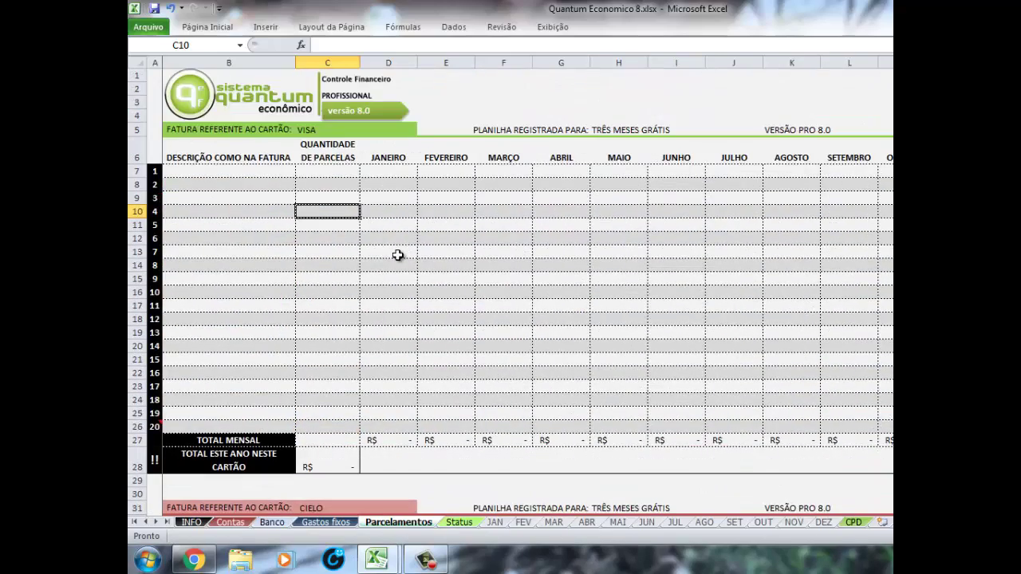
{"action": "left_click", "coordinate": [257, 174]}
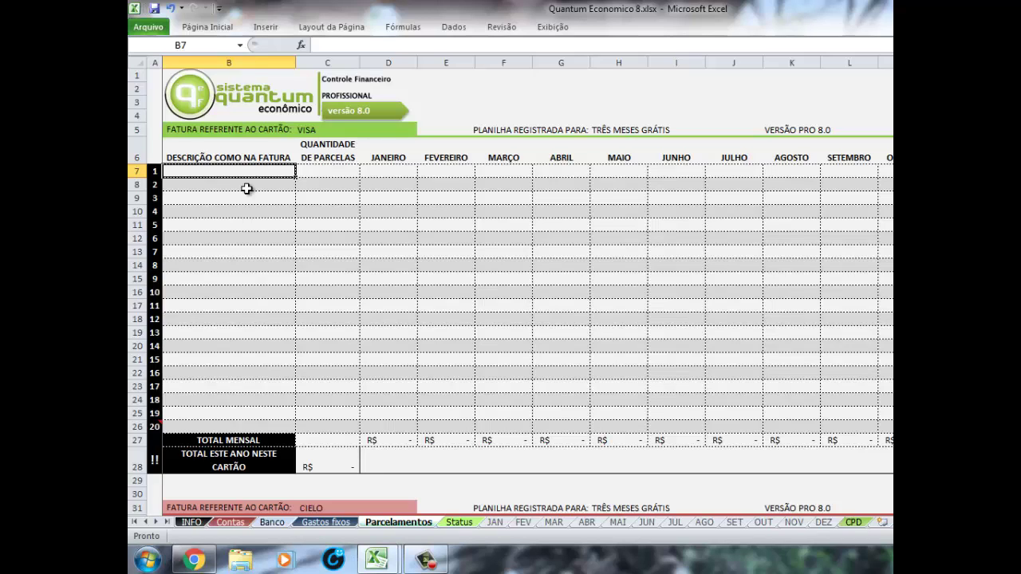
- Enter SEI LA in row 7 with 3 parcels and instalments of 12 each
{"action": "type", "text": "SEI LA"}
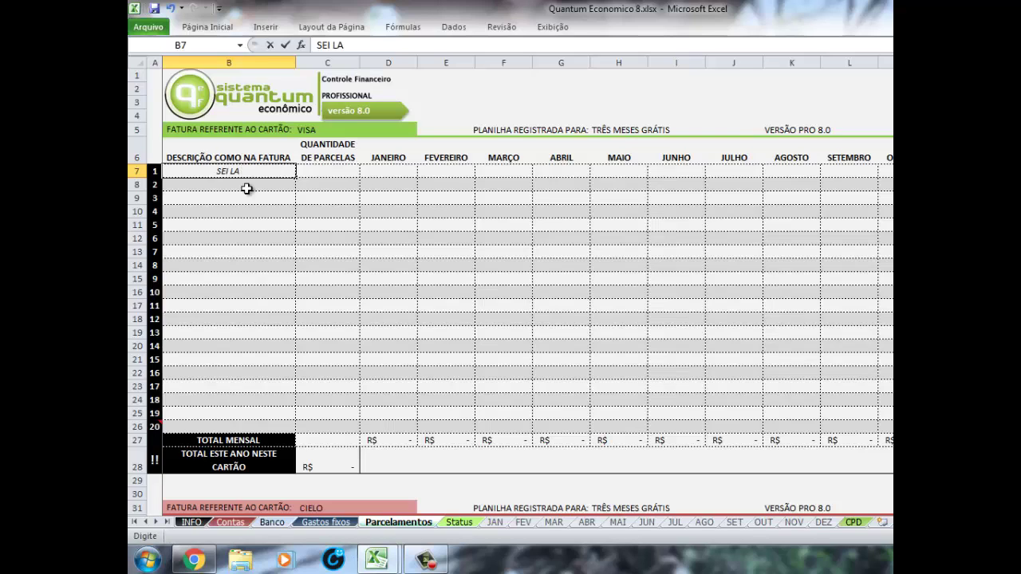
{"action": "key", "text": "Tab"}
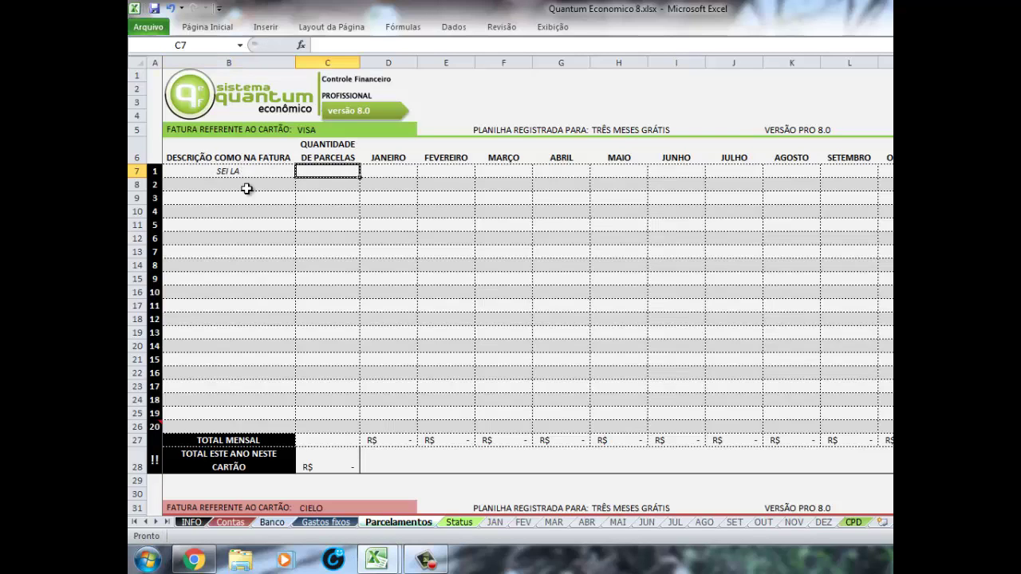
{"action": "type", "text": "3"}
{"action": "key", "text": "Tab"}
{"action": "key", "text": "Tab"}
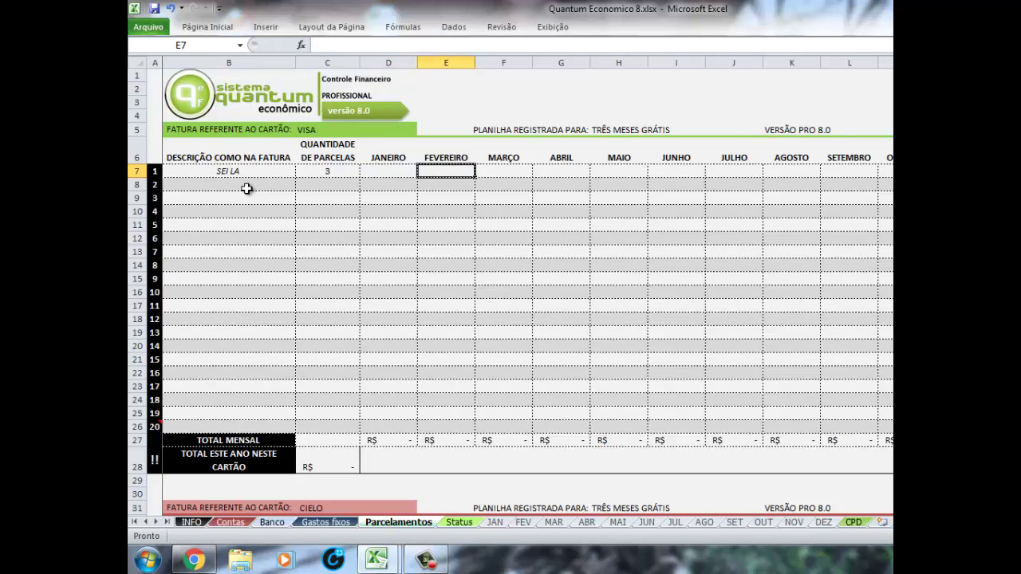
{"action": "key", "text": "Tab"}
{"action": "key", "text": "Tab"}
{"action": "key", "text": "Tab"}
{"action": "key", "text": "Tab"}
{"action": "key", "text": "Tab"}
{"action": "key", "text": "Tab"}
{"action": "key", "text": "Tab"}
{"action": "key", "text": "Tab"}
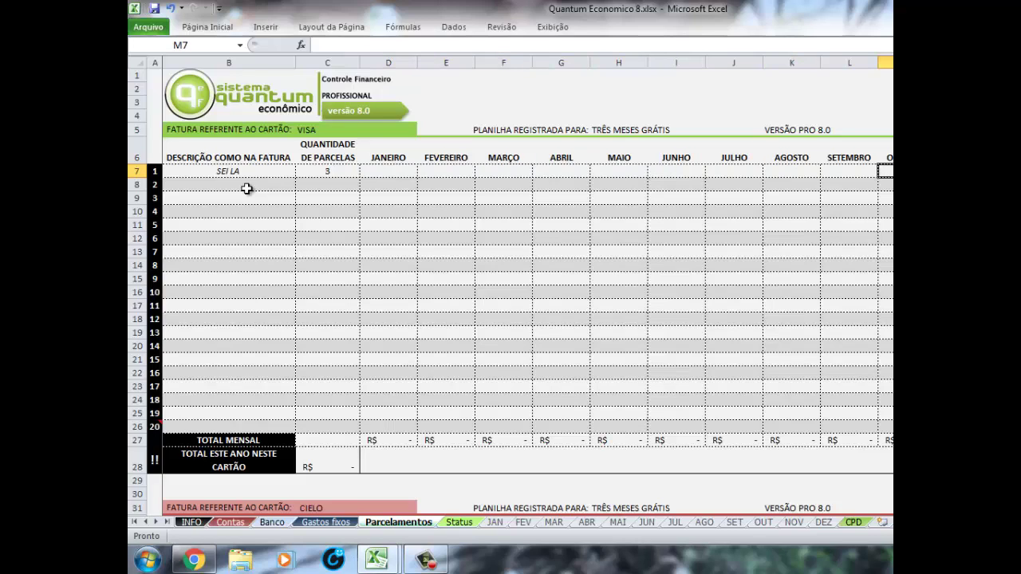
{"action": "type", "text": "12"}
{"action": "key", "text": "Tab"}
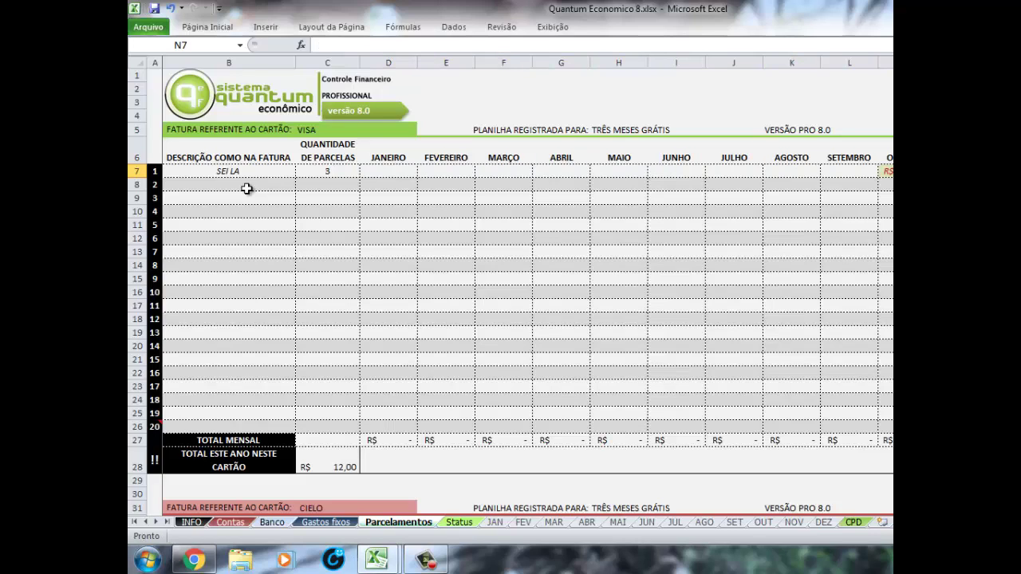
{"action": "type", "text": "12"}
{"action": "key", "text": "Tab"}
{"action": "type", "text": "12"}
{"action": "key", "text": "Return"}
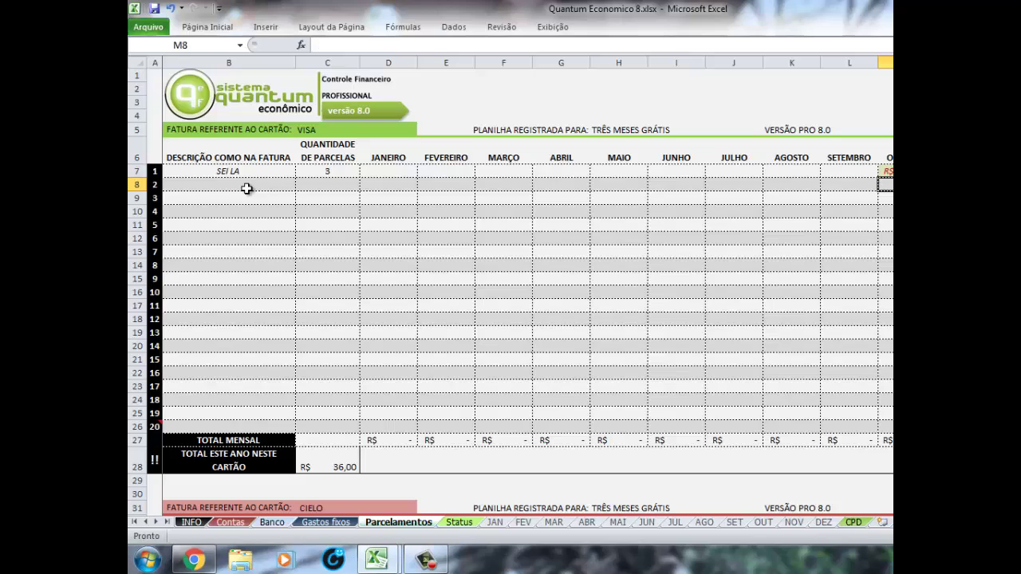
- Verify the row 7 values, then check the OUT sheet's VISA total of 12,00
{"action": "key", "text": "Up"}
{"action": "key", "text": "Left"}
{"action": "key", "text": "Right"}
{"action": "key", "text": "Right"}
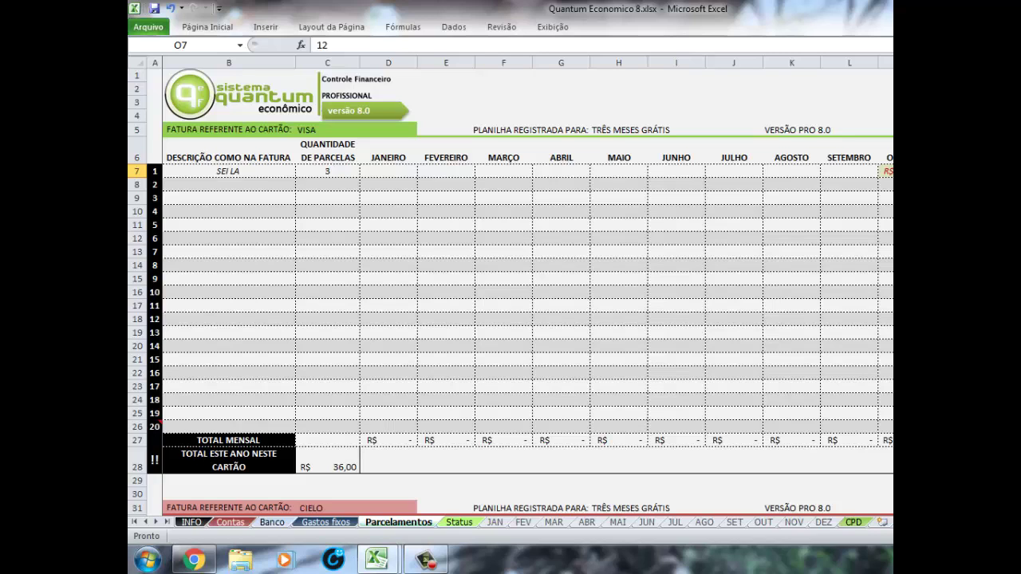
{"action": "left_click", "coordinate": [763, 525]}
{"action": "left_click", "coordinate": [435, 481]}
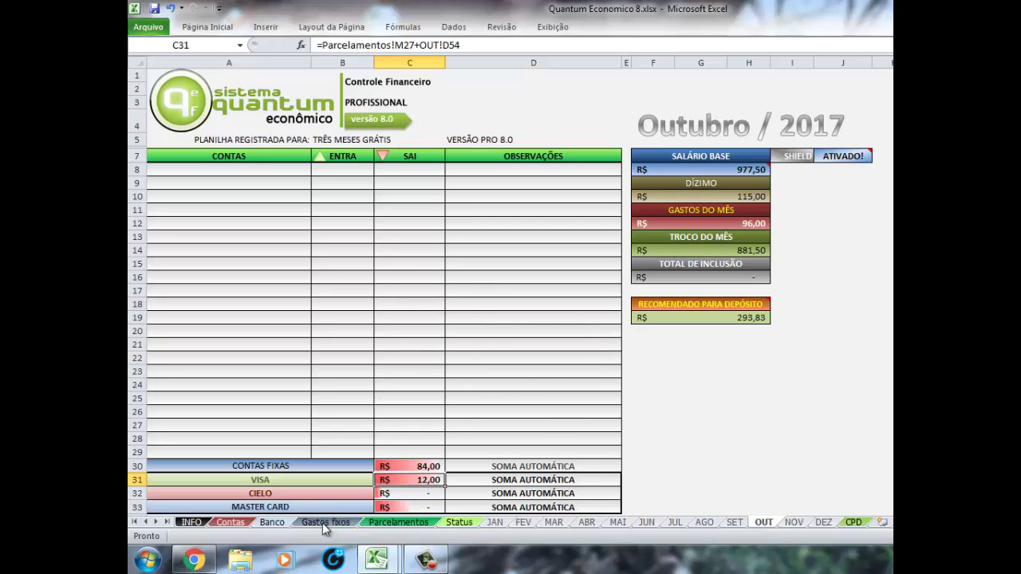
- Clear the October value in M7 and the SEI LA description and count in B7:C7
{"action": "left_click", "coordinate": [373, 523]}
{"action": "left_click_drag", "start_coordinate": [886, 171], "coordinate": [892, 171]}
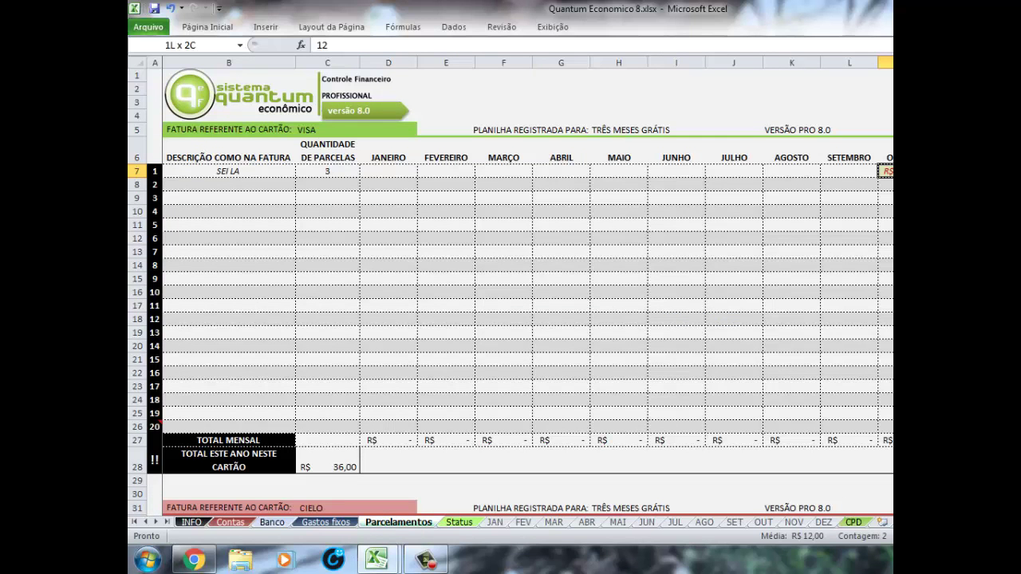
{"action": "key", "text": "Delete"}
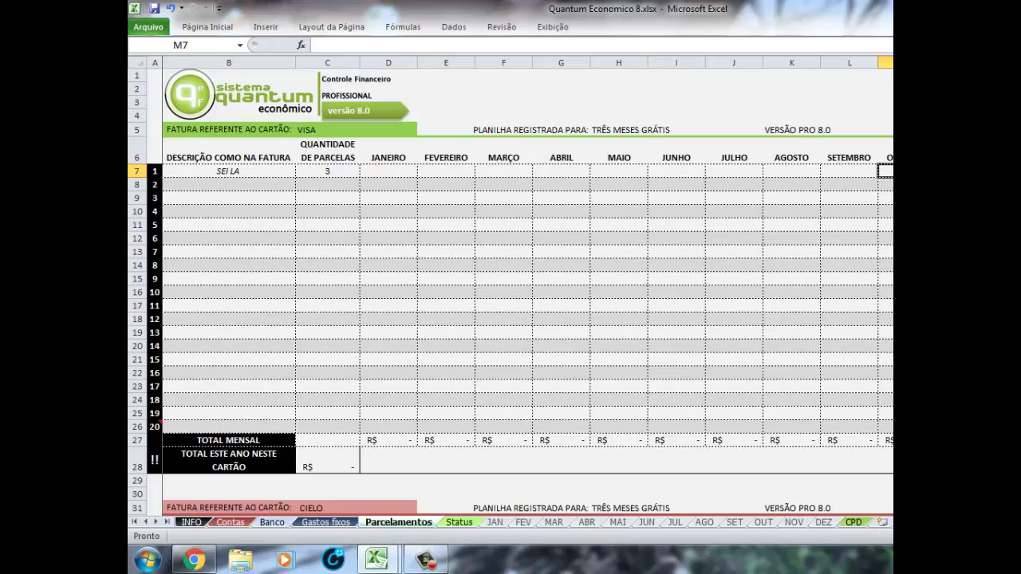
{"action": "left_click_drag", "start_coordinate": [261, 171], "coordinate": [304, 171]}
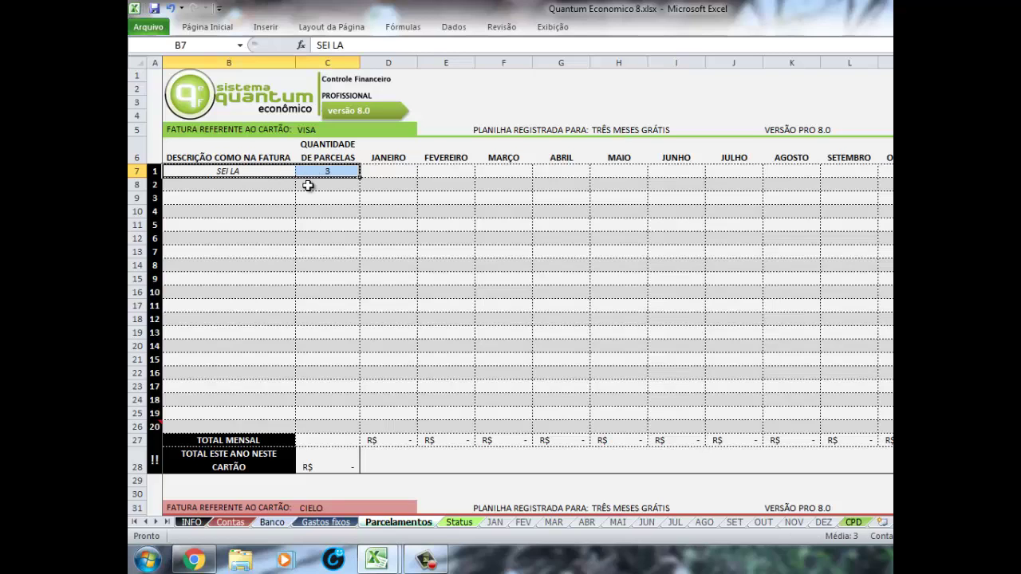
{"action": "key", "text": "Delete"}
- Check the quantity and October cells of the now-empty VISA table
{"action": "left_click", "coordinate": [308, 186]}
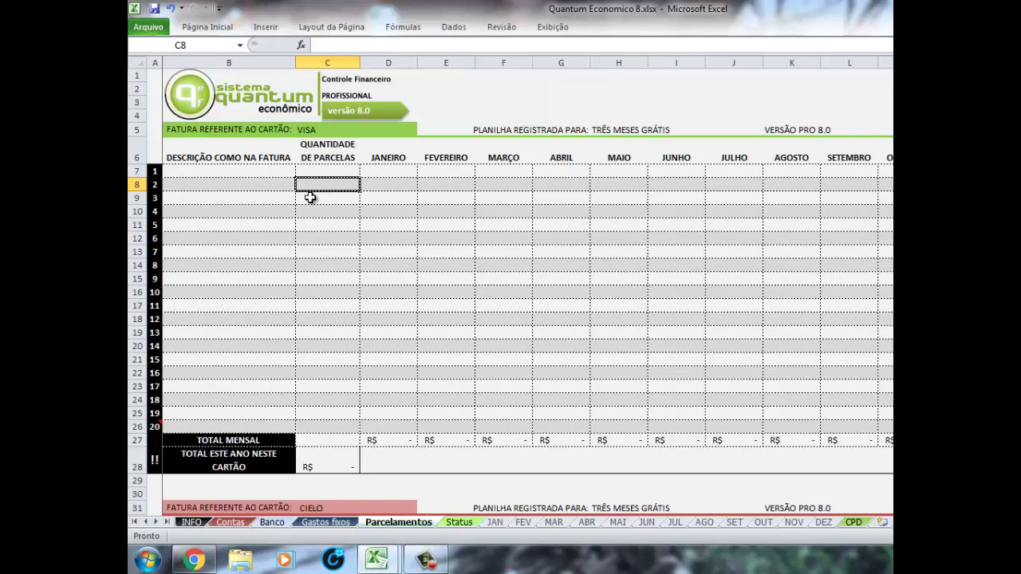
{"action": "left_click", "coordinate": [315, 198]}
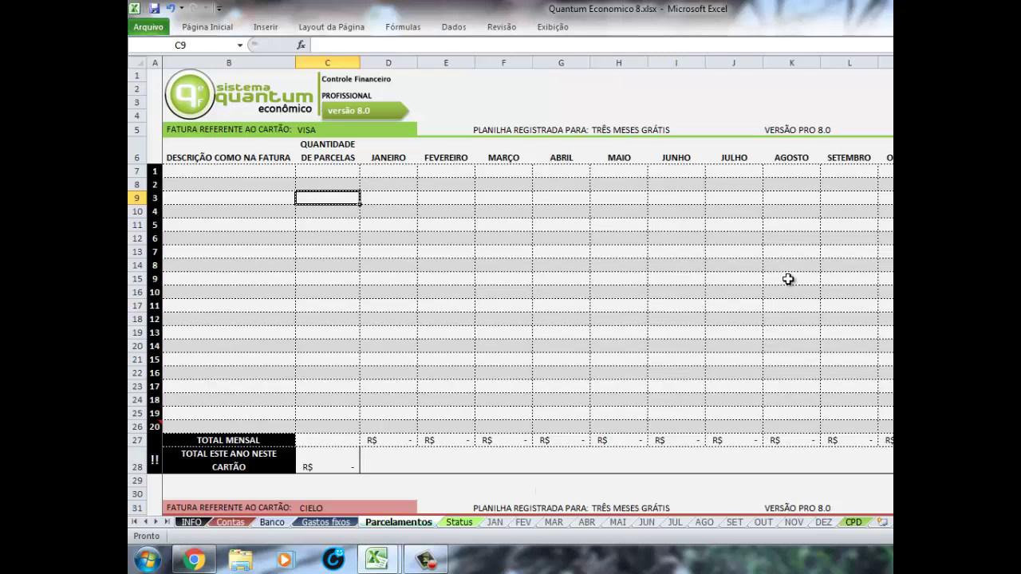
{"action": "left_click", "coordinate": [809, 223]}
{"action": "left_click", "coordinate": [885, 198]}
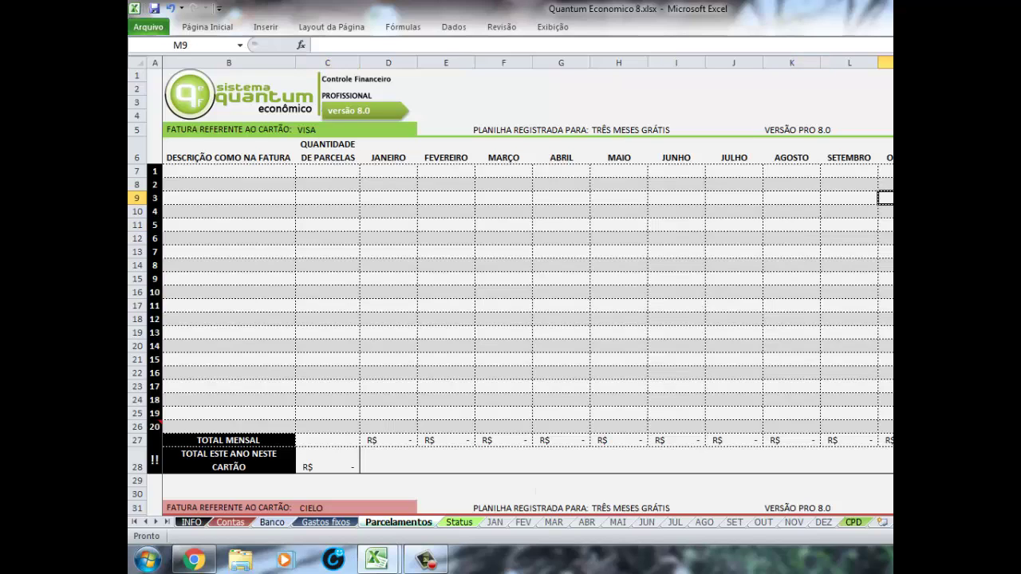
{"action": "left_click", "coordinate": [885, 171]}
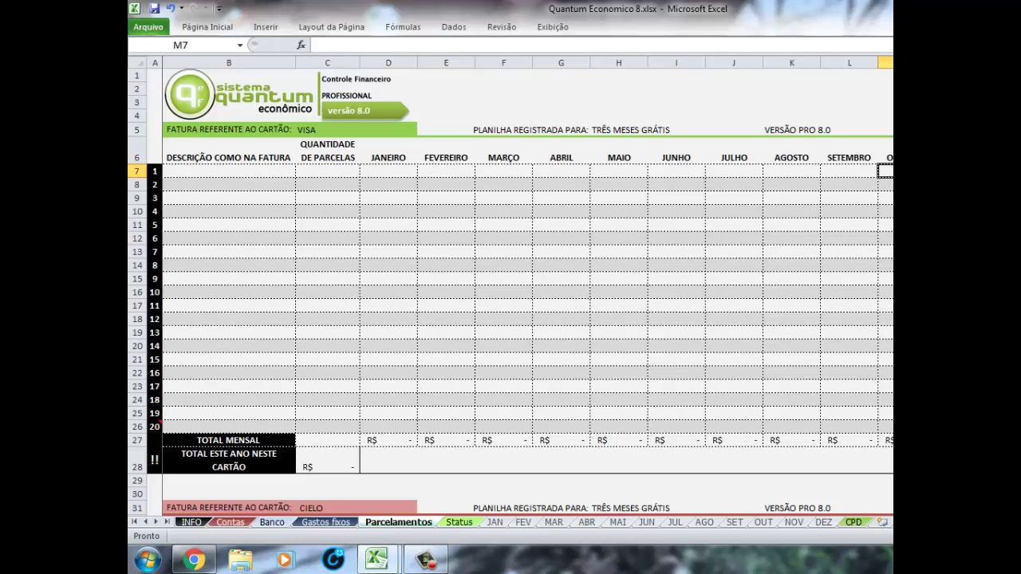
{"action": "left_click", "coordinate": [886, 171]}
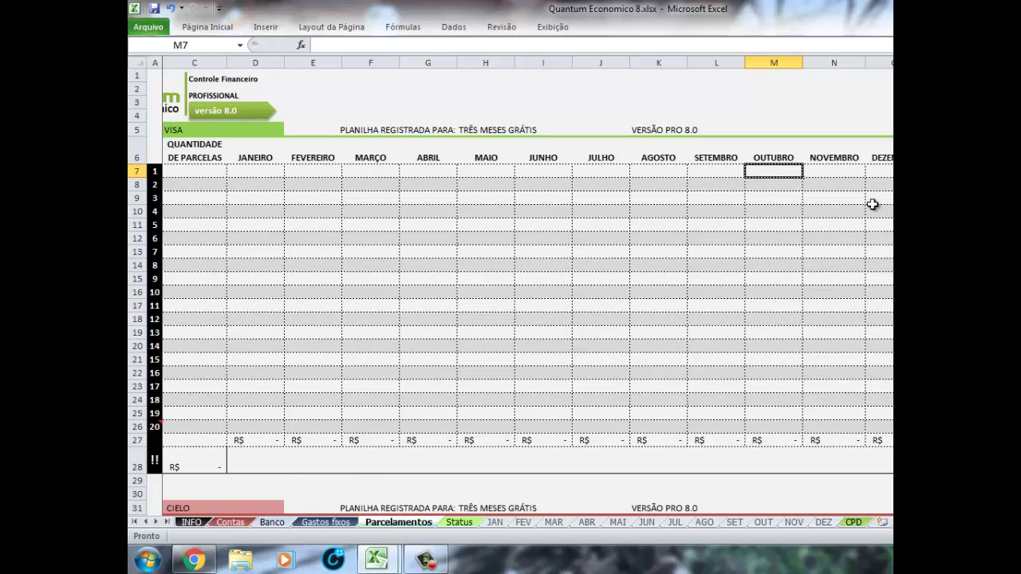
{"action": "left_click", "coordinate": [789, 175]}
{"action": "type", "text": "12"}
{"action": "key", "text": "Tab"}
{"action": "type", "text": "12"}
{"action": "key", "text": "Tab"}
{"action": "type", "text": "12"}
{"action": "key", "text": "Tab"}
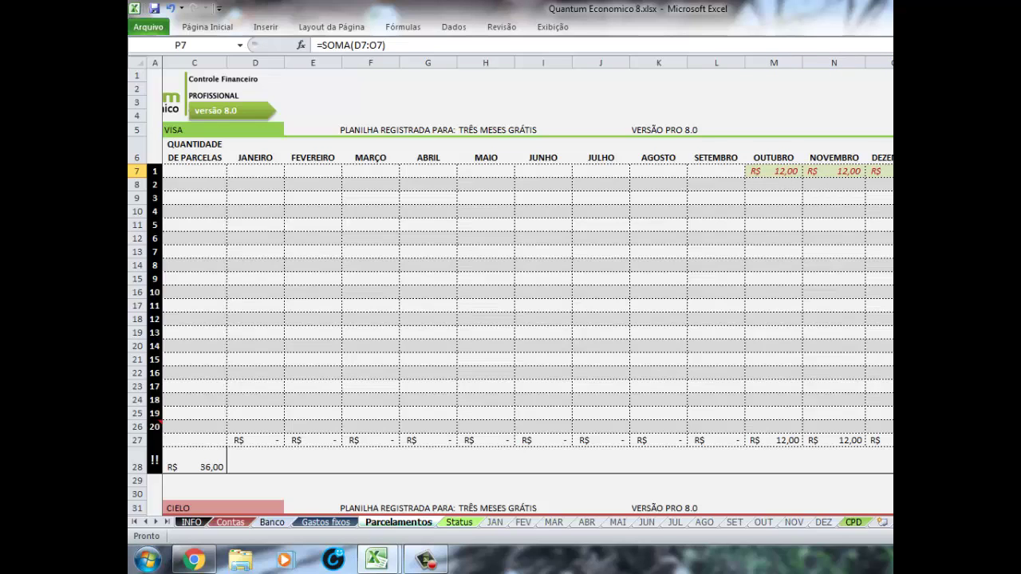
{"action": "left_click_drag", "start_coordinate": [771, 173], "coordinate": [871, 171]}
{"action": "key", "text": "Delete"}
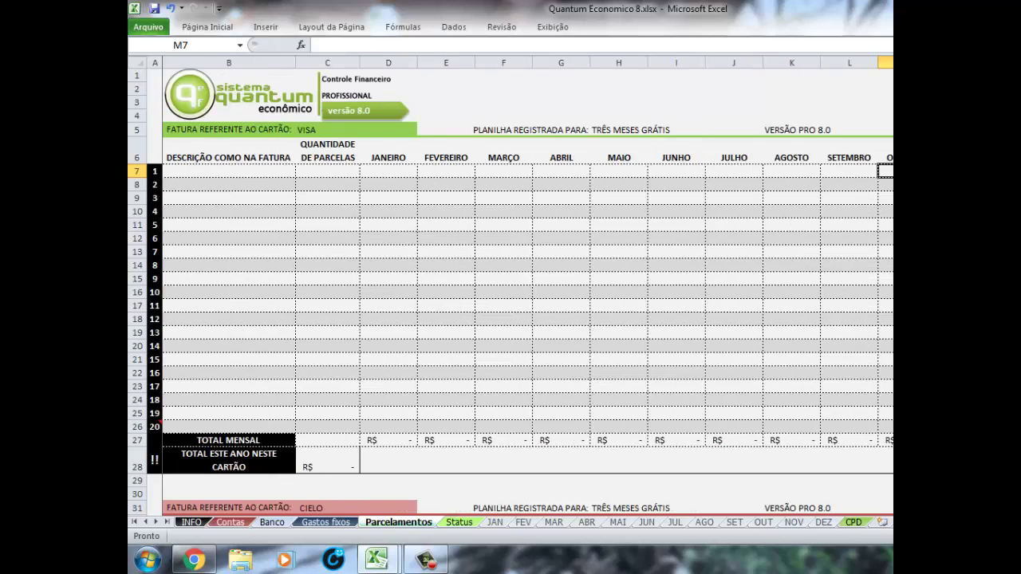
{"action": "left_click", "coordinate": [396, 292]}
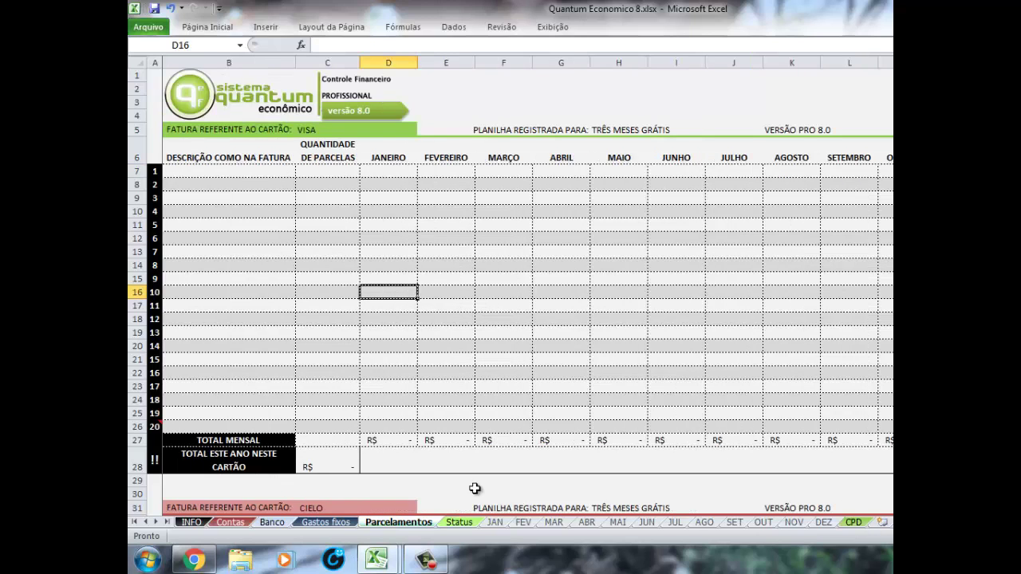
- Switch to solução final.xlsx and view its Estatus sheet with gastos do ano R$ 4.504,81
{"action": "left_click", "coordinate": [461, 523]}
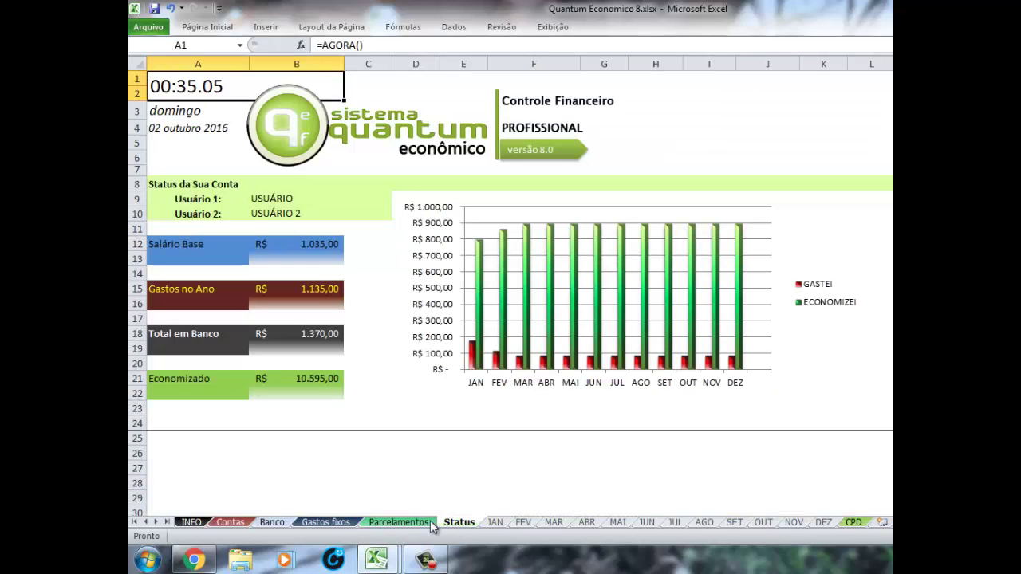
{"action": "left_click", "coordinate": [378, 560]}
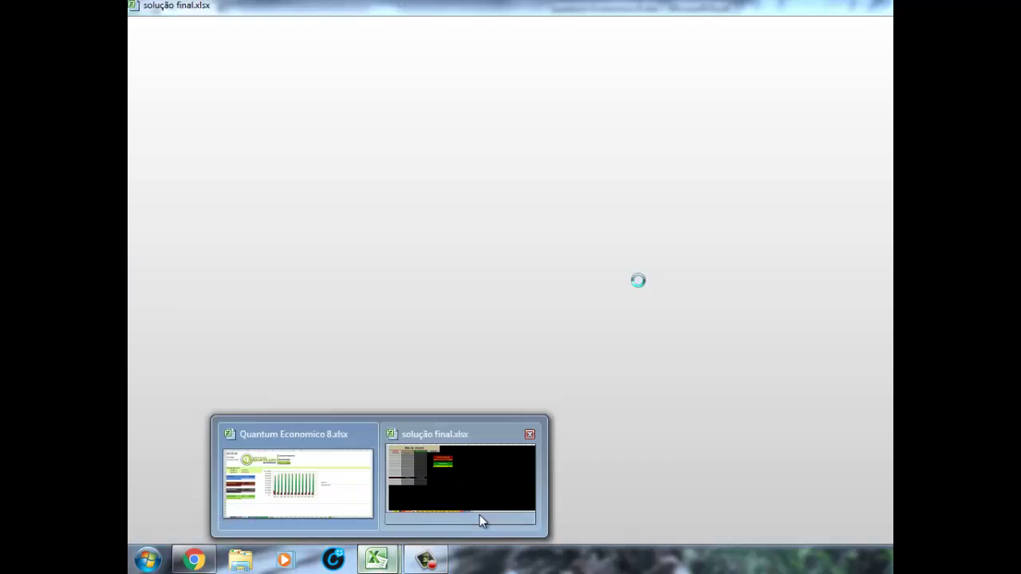
{"action": "left_click", "coordinate": [480, 514]}
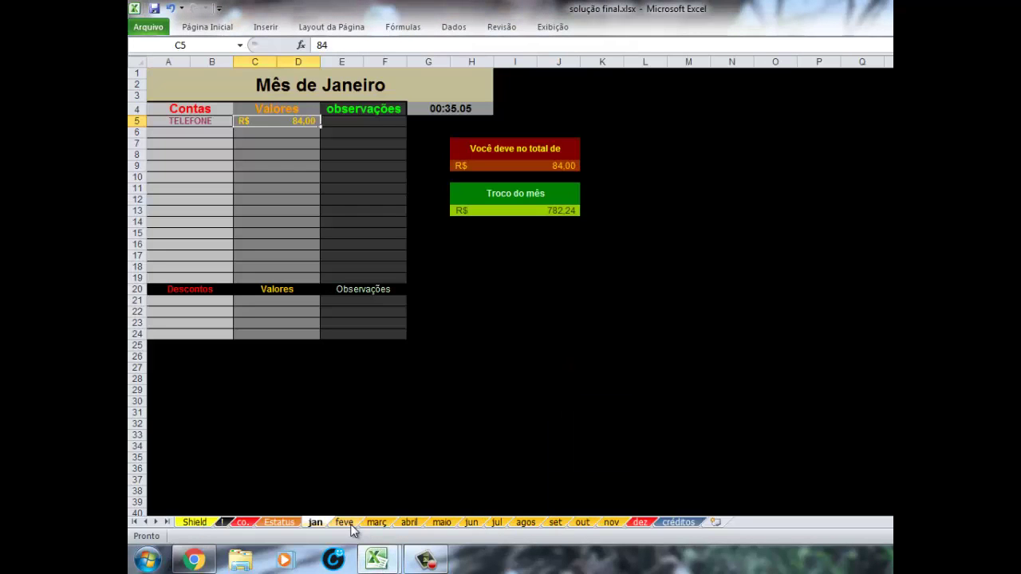
{"action": "left_click", "coordinate": [283, 524]}
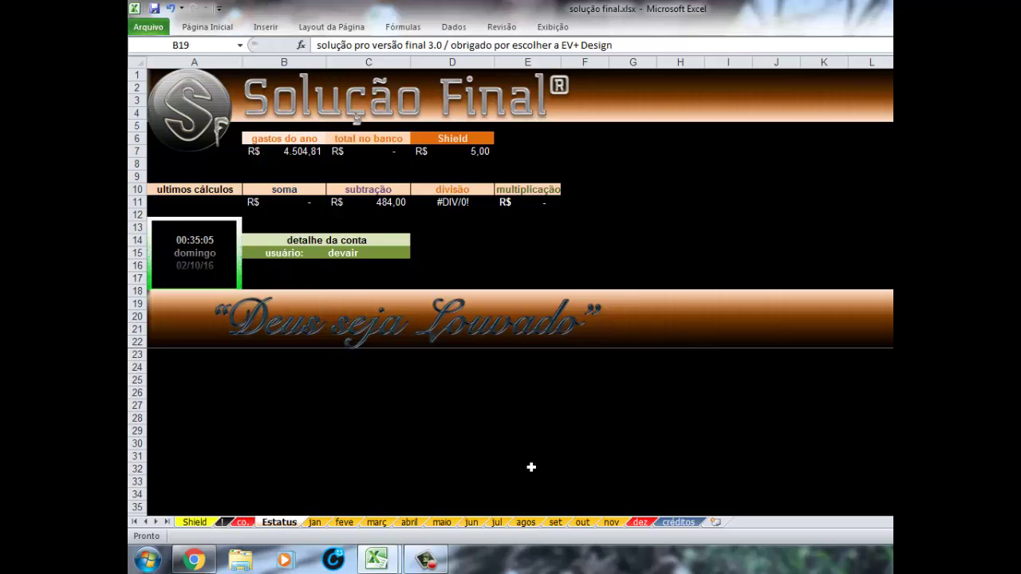
{"action": "mouse_move", "coordinate": [378, 559]}
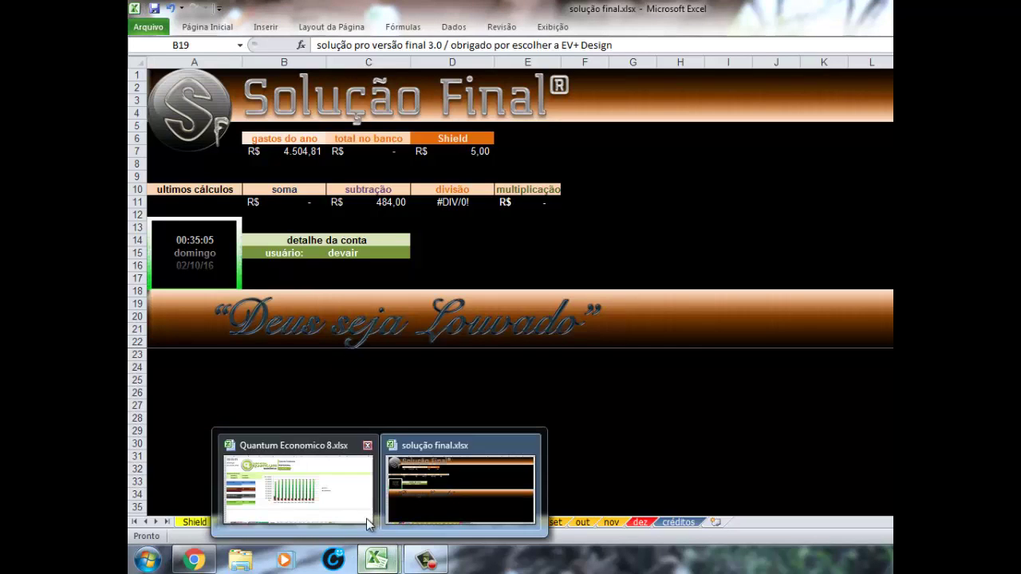
{"action": "left_click", "coordinate": [365, 519]}
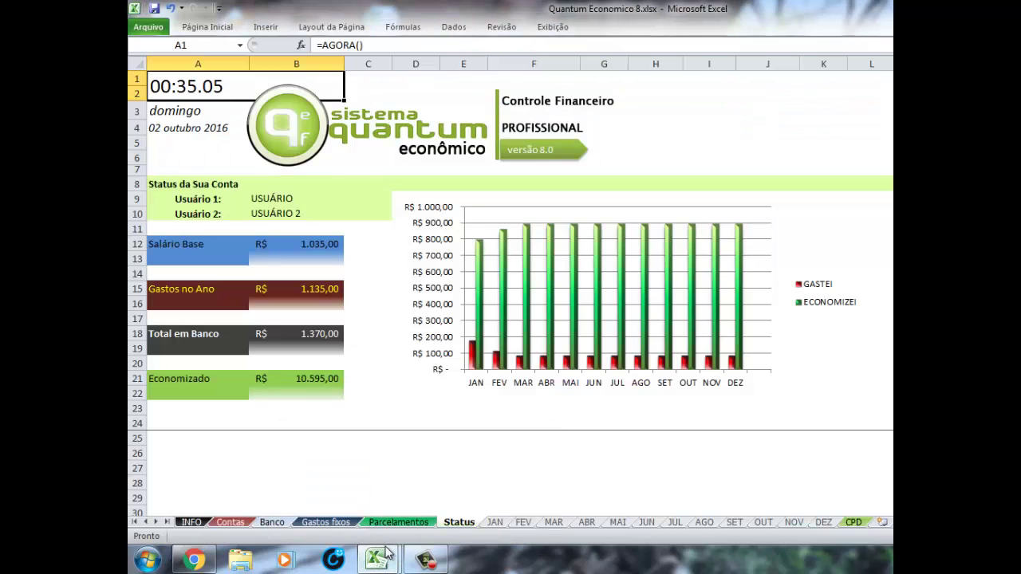
{"action": "left_click", "coordinate": [417, 504]}
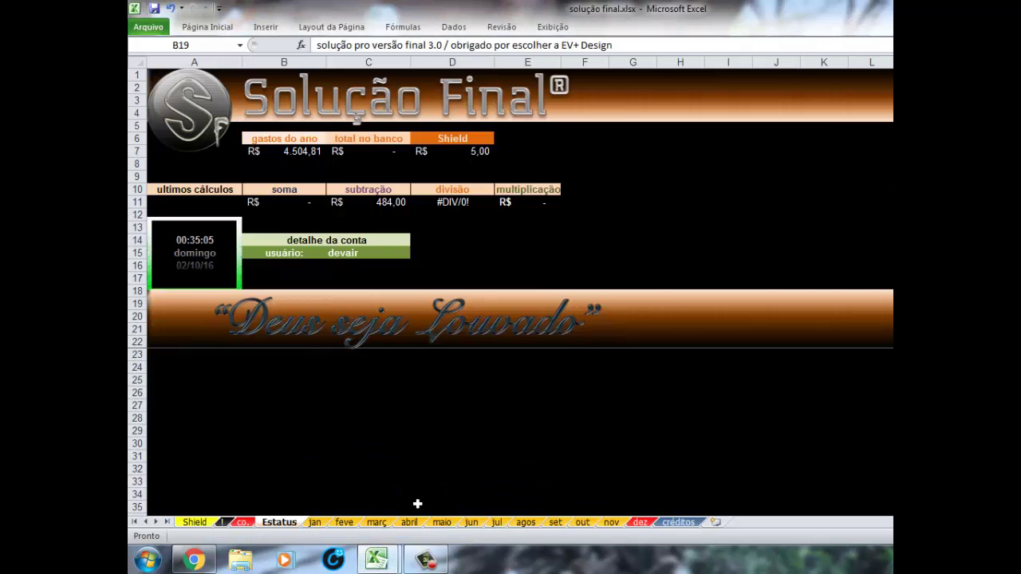
- Enter 25, 32, 56 and 325 in the co. sheet's soma column and confirm R$ 438,00 on Estatus
{"action": "left_click", "coordinate": [242, 524]}
{"action": "left_click", "coordinate": [343, 245]}
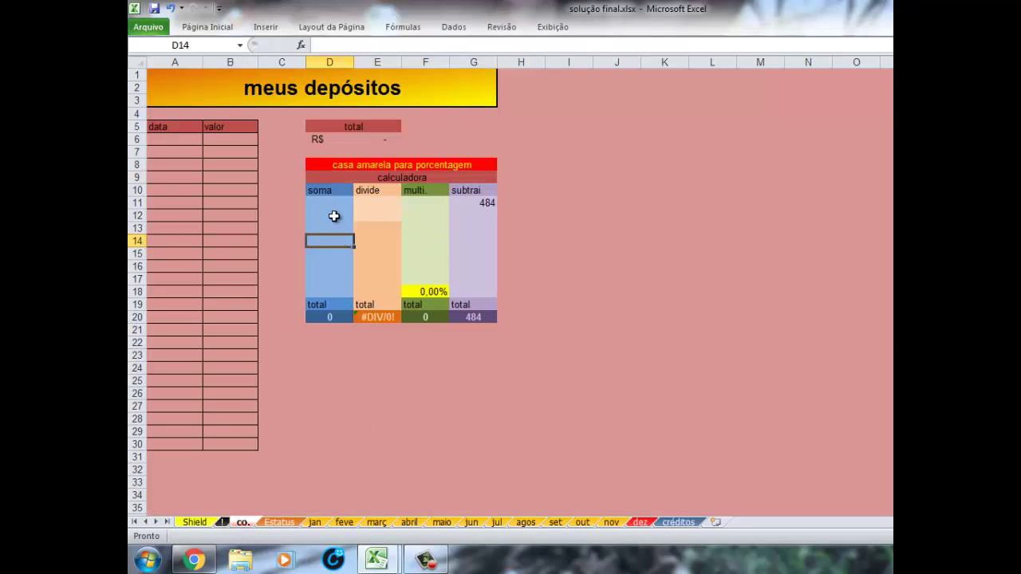
{"action": "left_click", "coordinate": [334, 206]}
{"action": "type", "text": "25"}
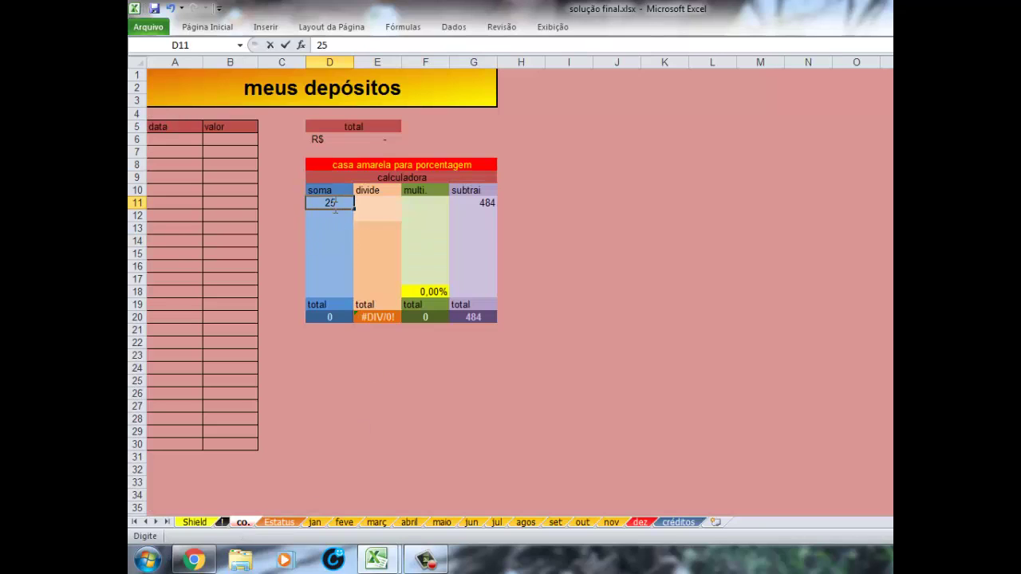
{"action": "key", "text": "Return"}
{"action": "type", "text": "32"}
{"action": "key", "text": "Return"}
{"action": "type", "text": "56"}
{"action": "key", "text": "Return"}
{"action": "type", "text": "3"}
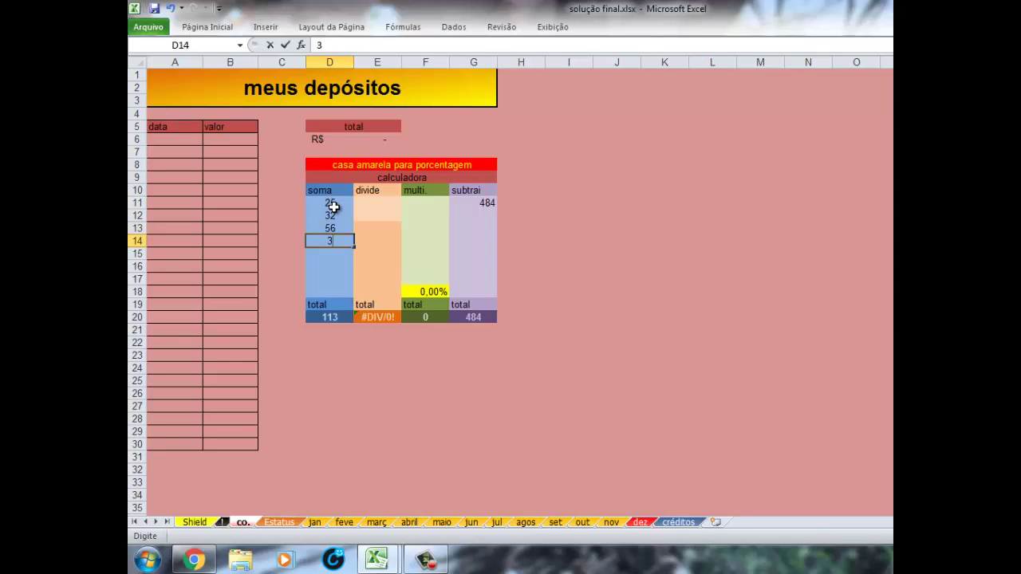
{"action": "type", "text": "25"}
{"action": "key", "text": "Return"}
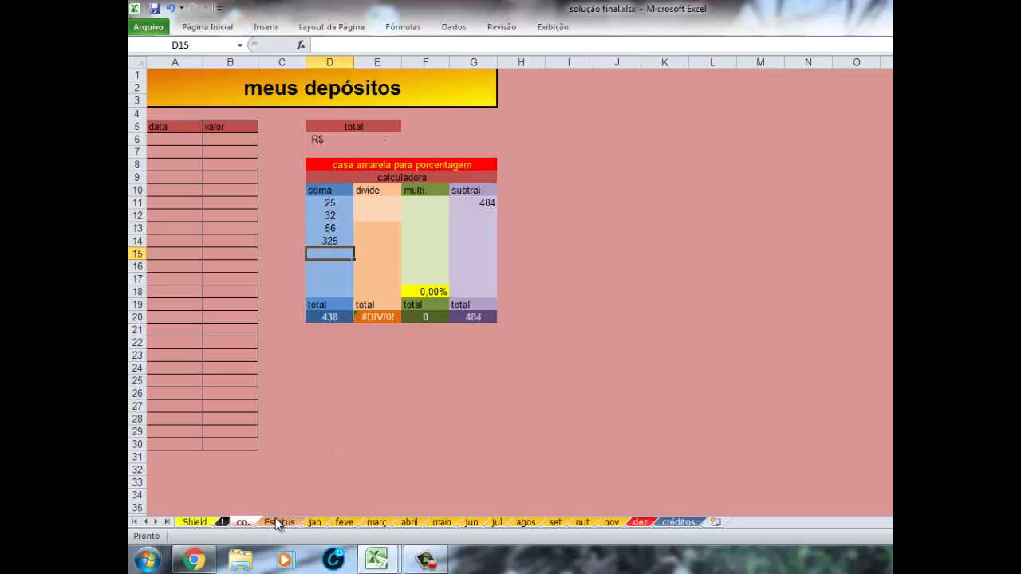
{"action": "left_click", "coordinate": [278, 521]}
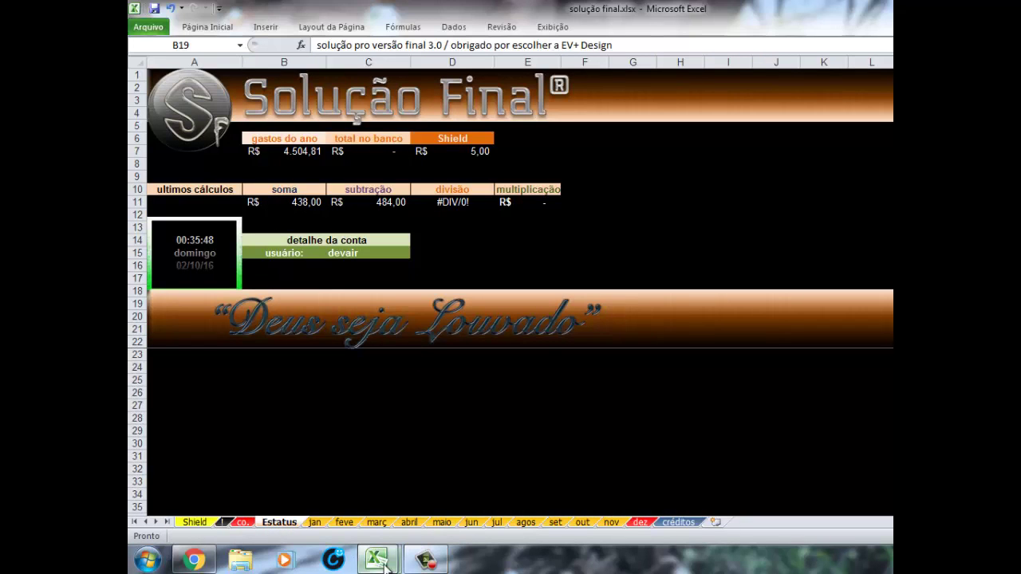
{"action": "mouse_move", "coordinate": [376, 559]}
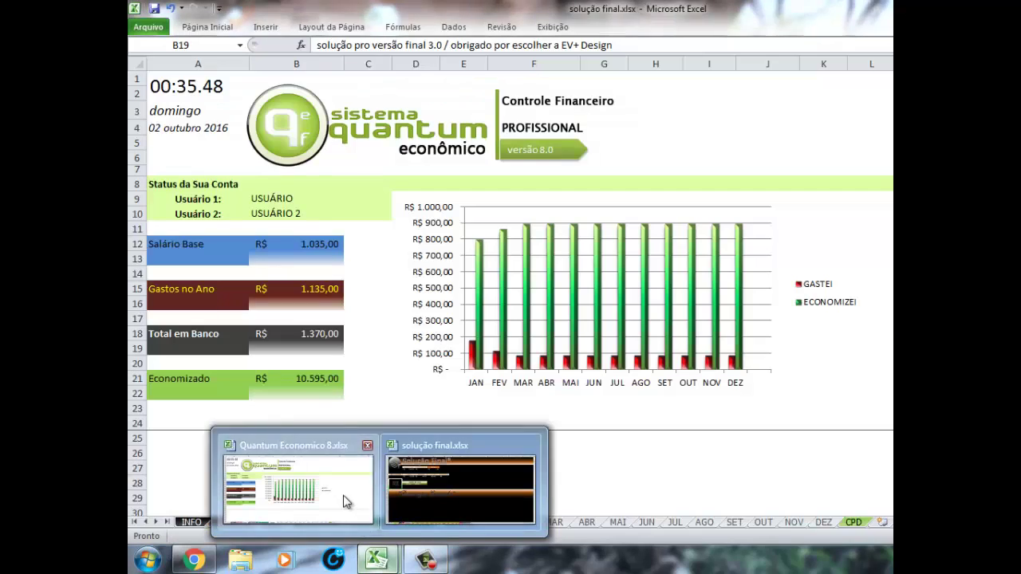
- Return to Quantum Economico and look over the empty rows below the Status summary
{"action": "left_click", "coordinate": [349, 496]}
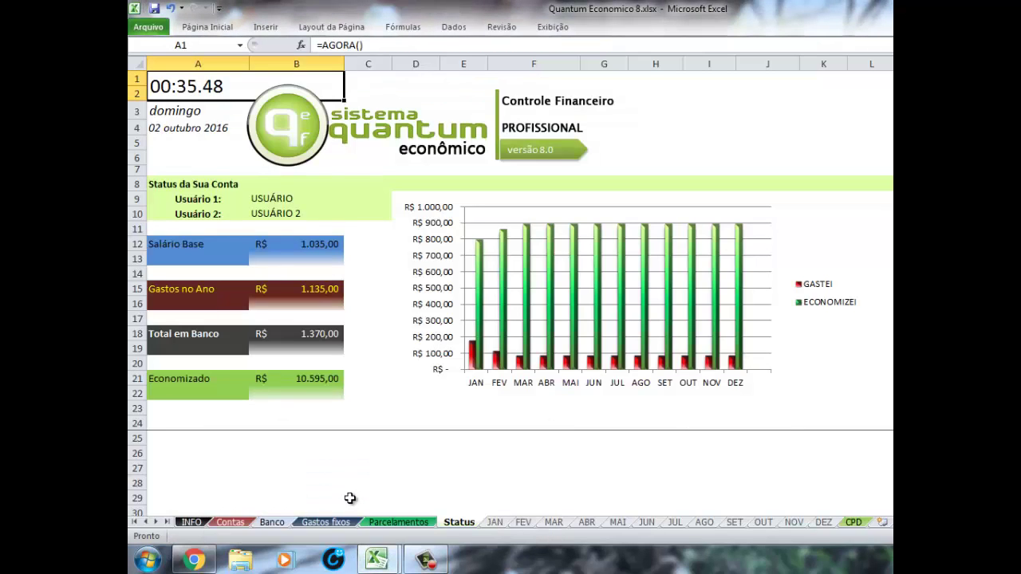
{"action": "left_click", "coordinate": [360, 304]}
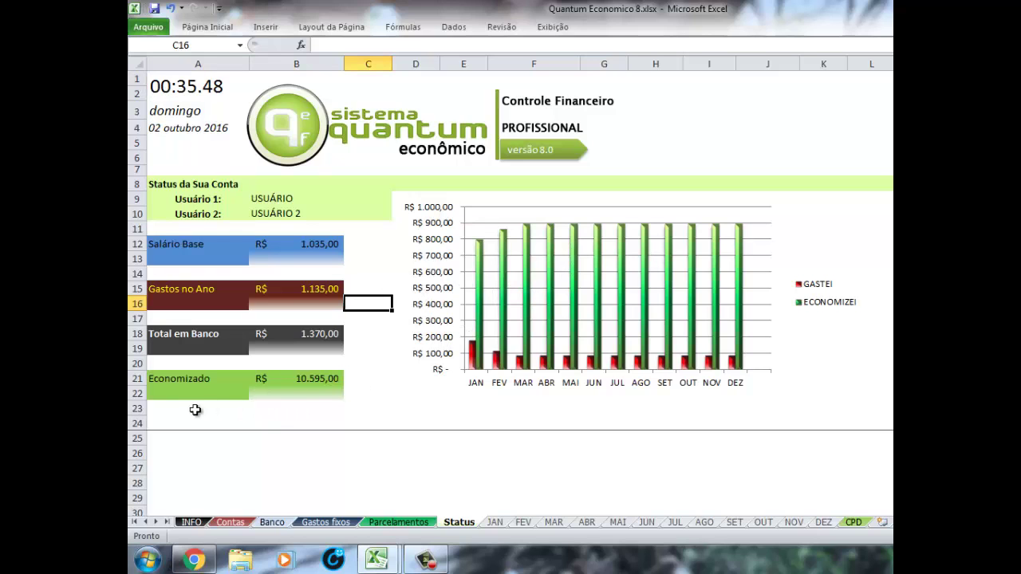
{"action": "left_click_drag", "start_coordinate": [180, 410], "coordinate": [885, 422]}
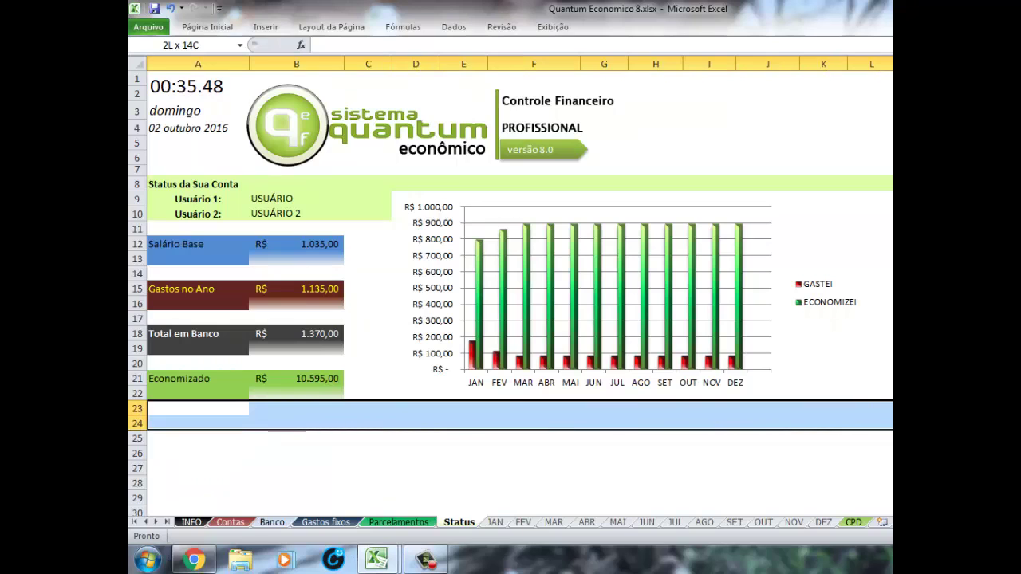
{"action": "left_click", "coordinate": [412, 426]}
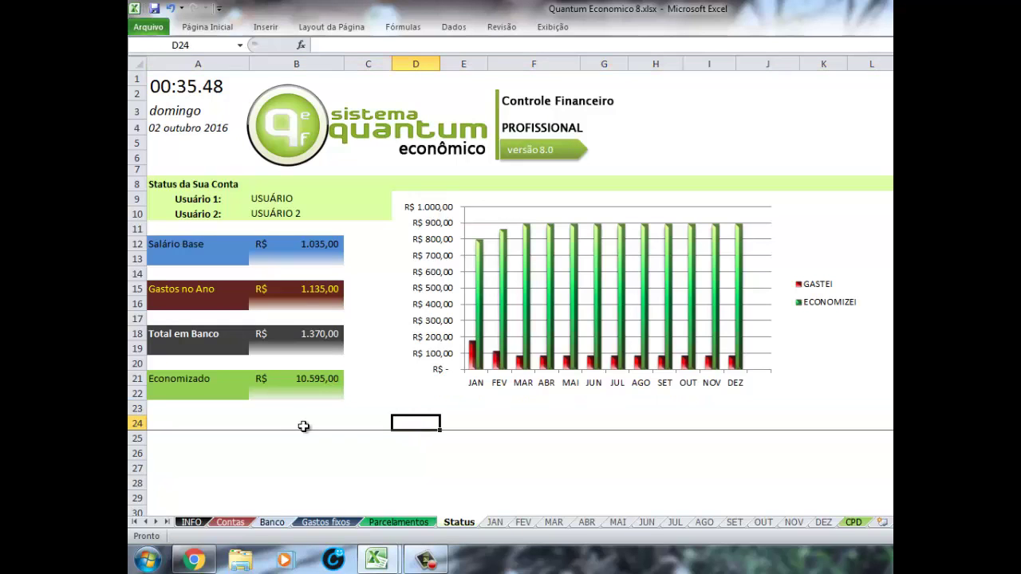
{"action": "left_click", "coordinate": [225, 420]}
- Make Usuário 1 (B9) reference Contas cell A2 with =Contas!A2 and save the workbook
{"action": "left_click", "coordinate": [257, 200]}
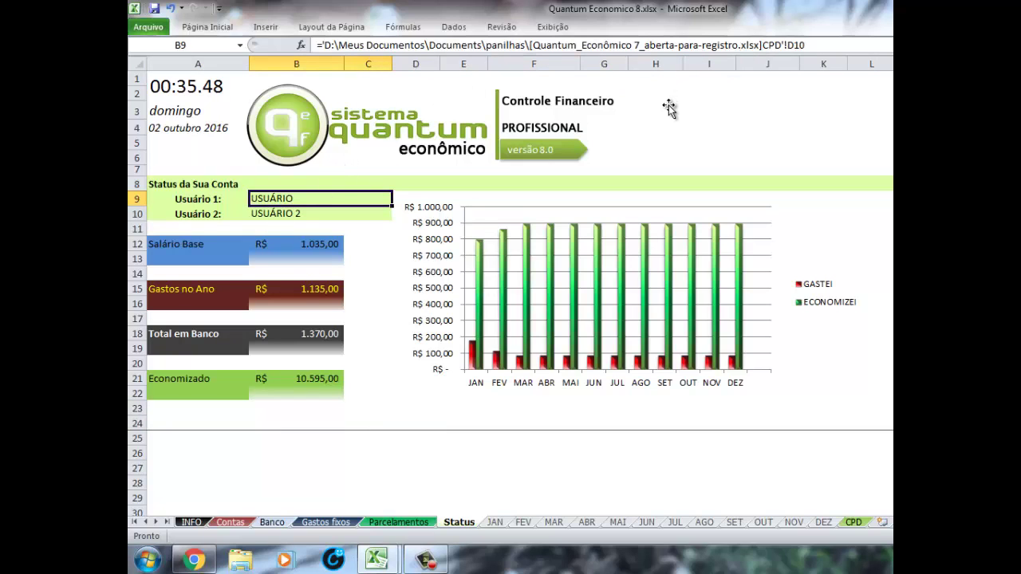
{"action": "type", "text": "="}
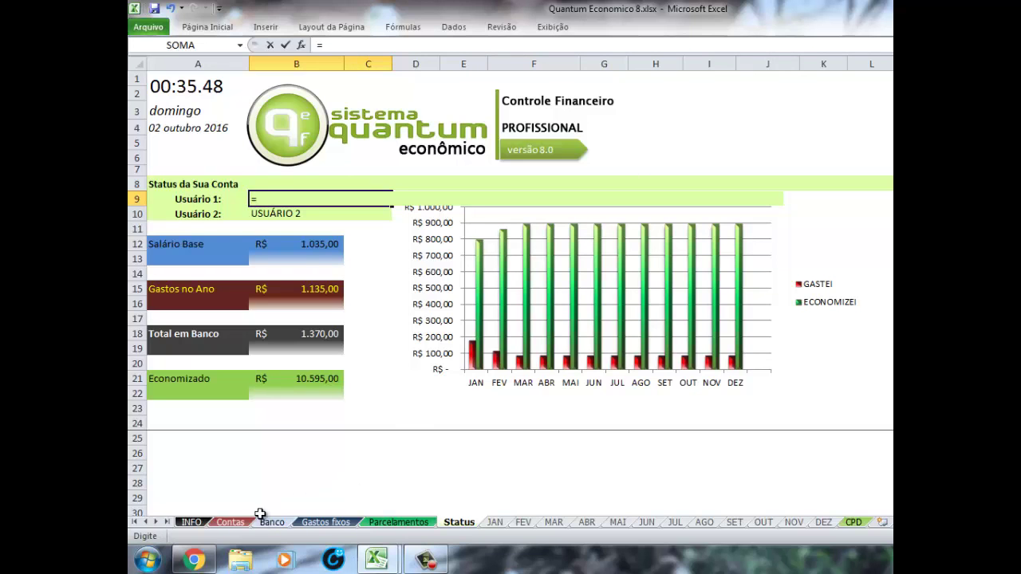
{"action": "left_click", "coordinate": [230, 522]}
{"action": "left_click", "coordinate": [237, 92]}
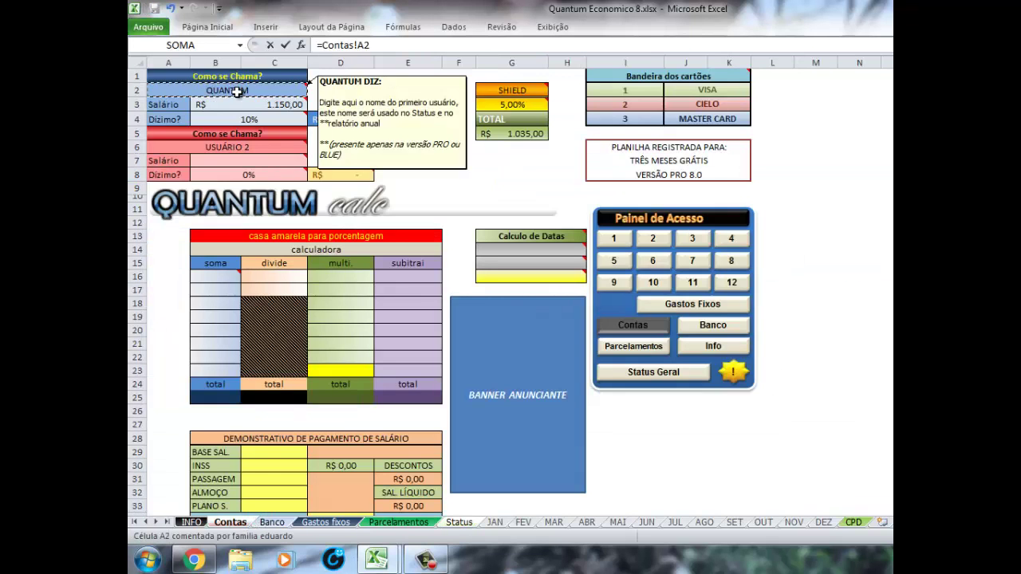
{"action": "key", "text": "Return"}
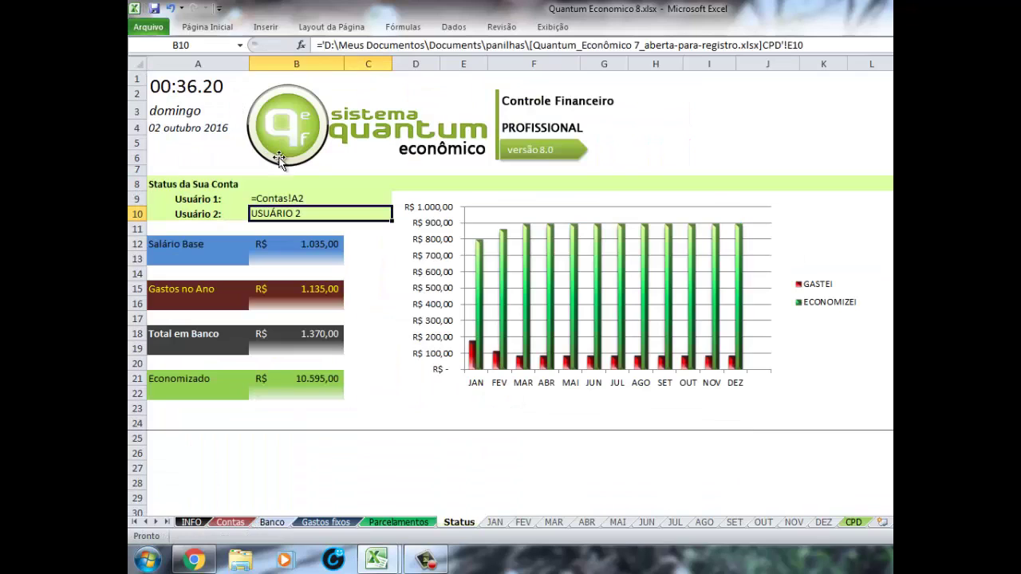
{"action": "left_click", "coordinate": [295, 199]}
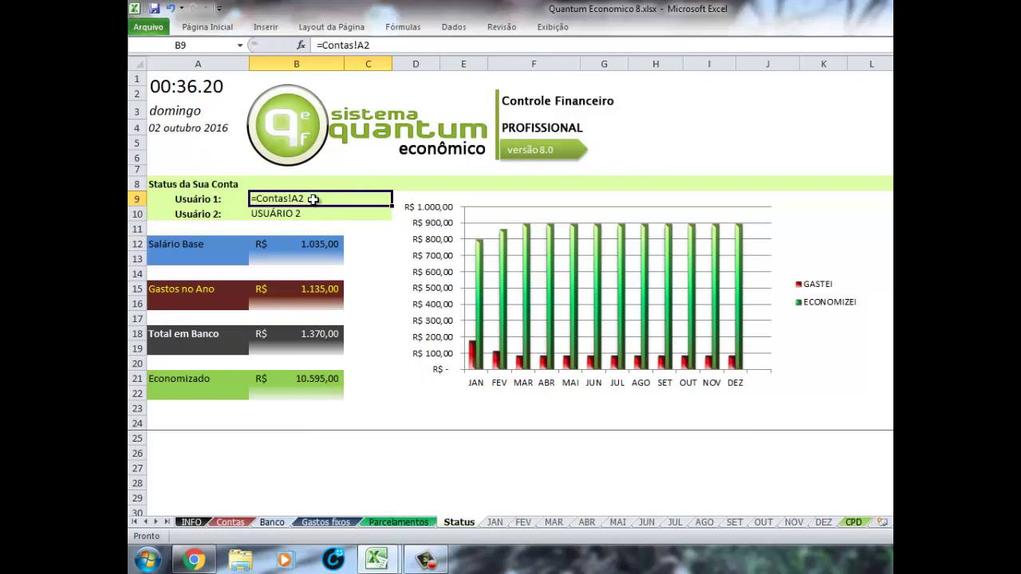
{"action": "left_click", "coordinate": [348, 229]}
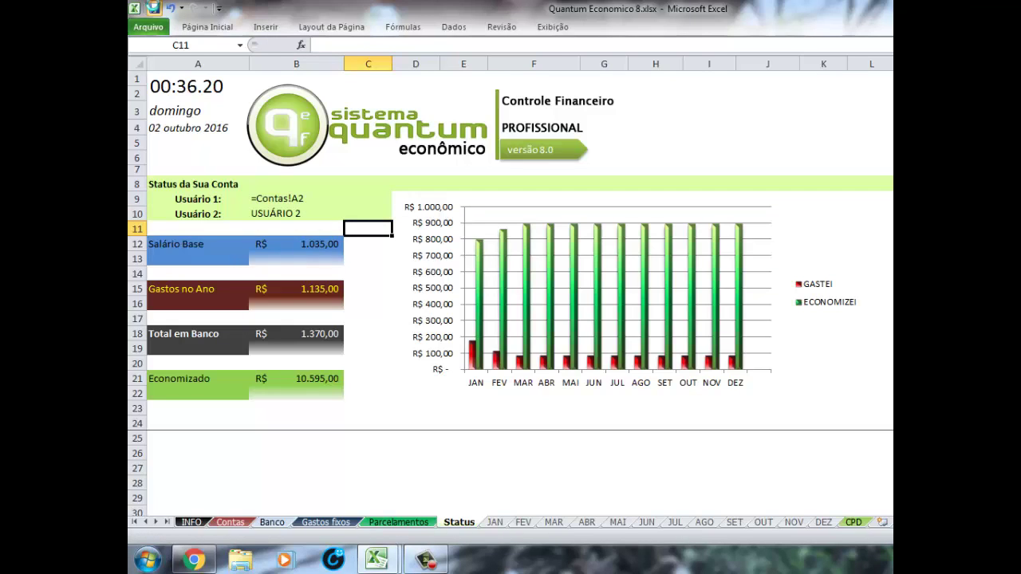
{"action": "left_click", "coordinate": [154, 9]}
- Review the Salário Base, Gastos no Ano and Total em Banco summary boxes
{"action": "left_click", "coordinate": [319, 363]}
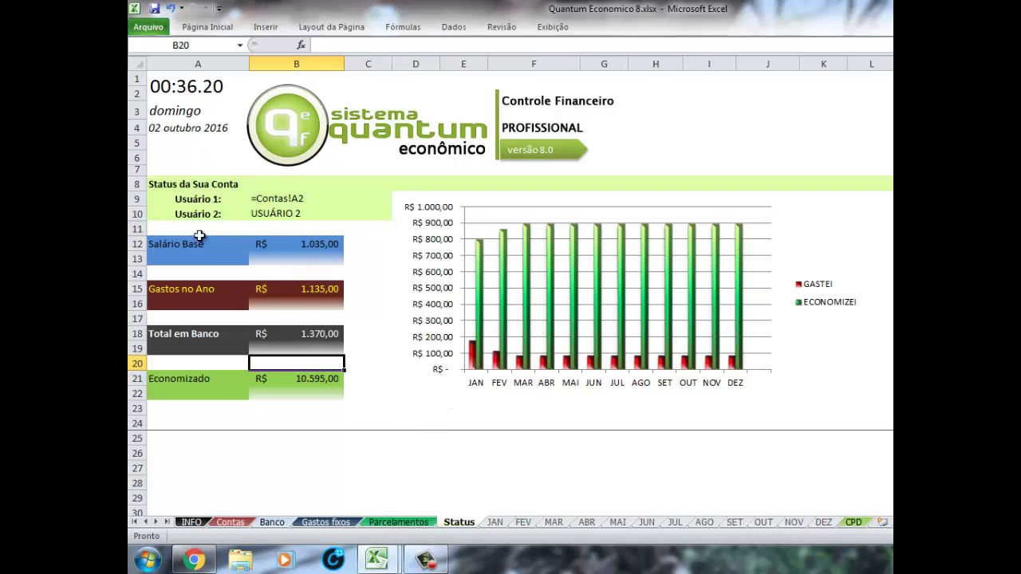
{"action": "left_click_drag", "start_coordinate": [203, 240], "coordinate": [299, 242]}
{"action": "left_click_drag", "start_coordinate": [200, 289], "coordinate": [263, 289]}
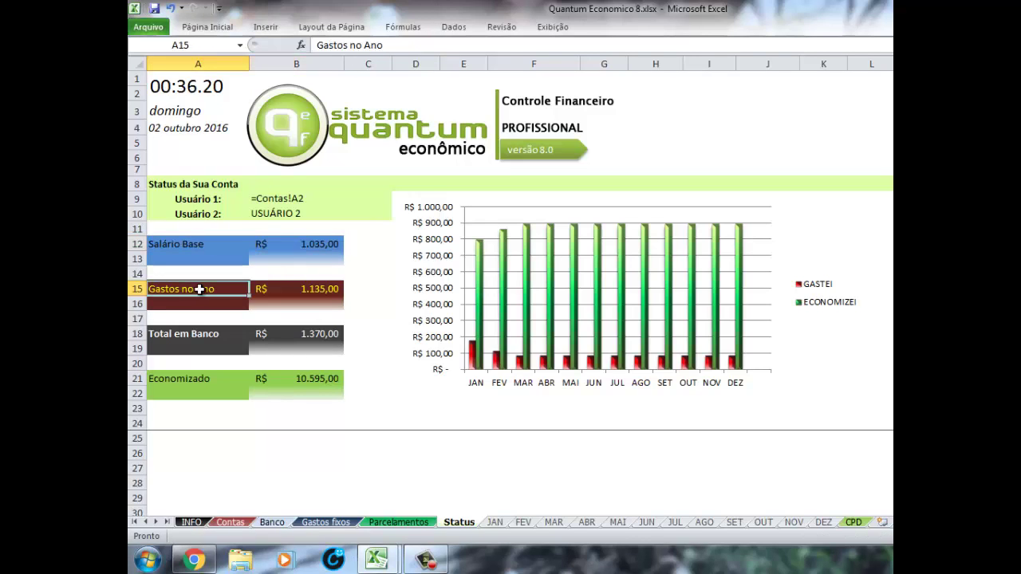
{"action": "left_click_drag", "start_coordinate": [236, 251], "coordinate": [303, 244]}
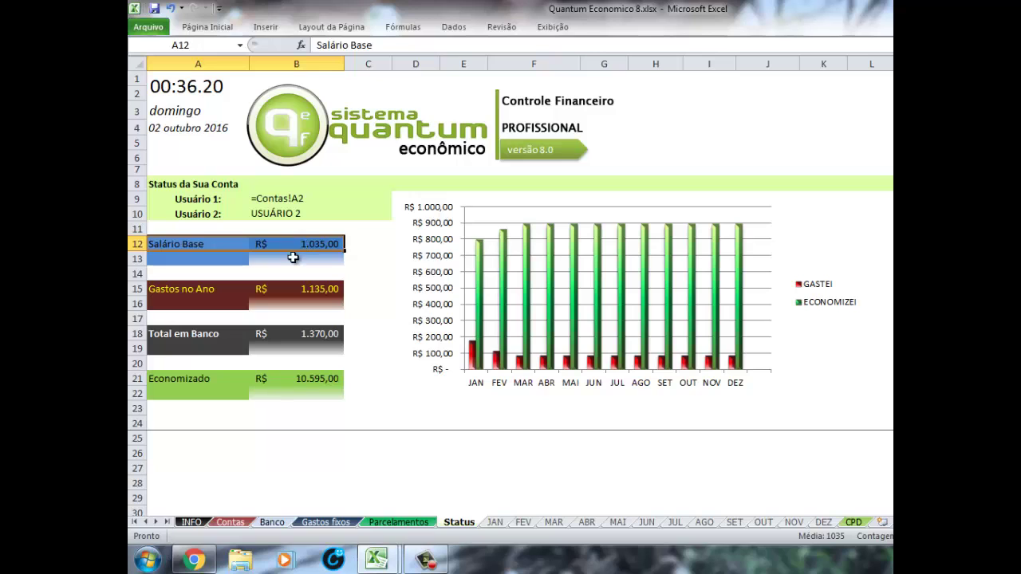
{"action": "left_click_drag", "start_coordinate": [159, 299], "coordinate": [280, 289]}
{"action": "left_click", "coordinate": [271, 294]}
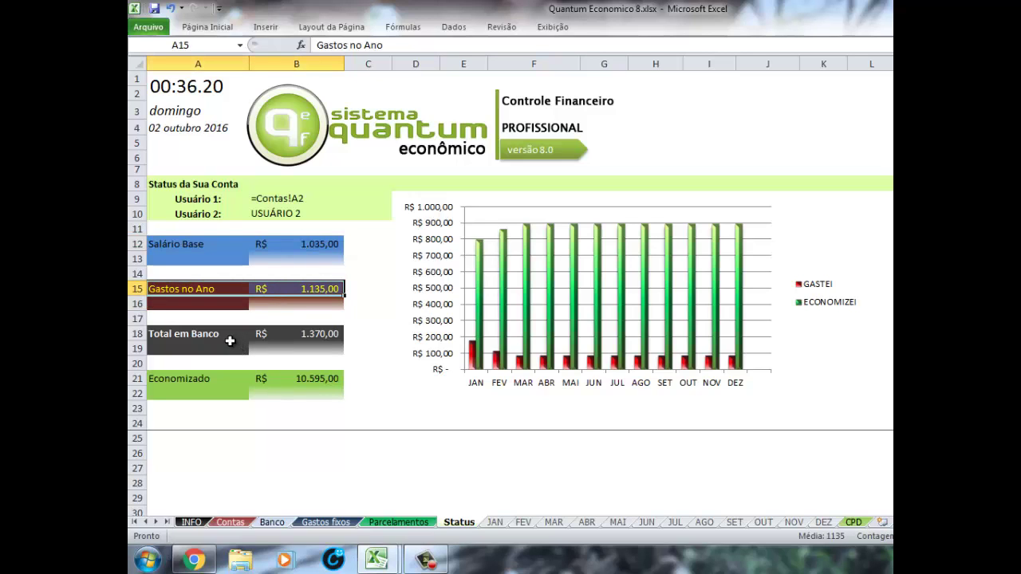
{"action": "left_click", "coordinate": [289, 302]}
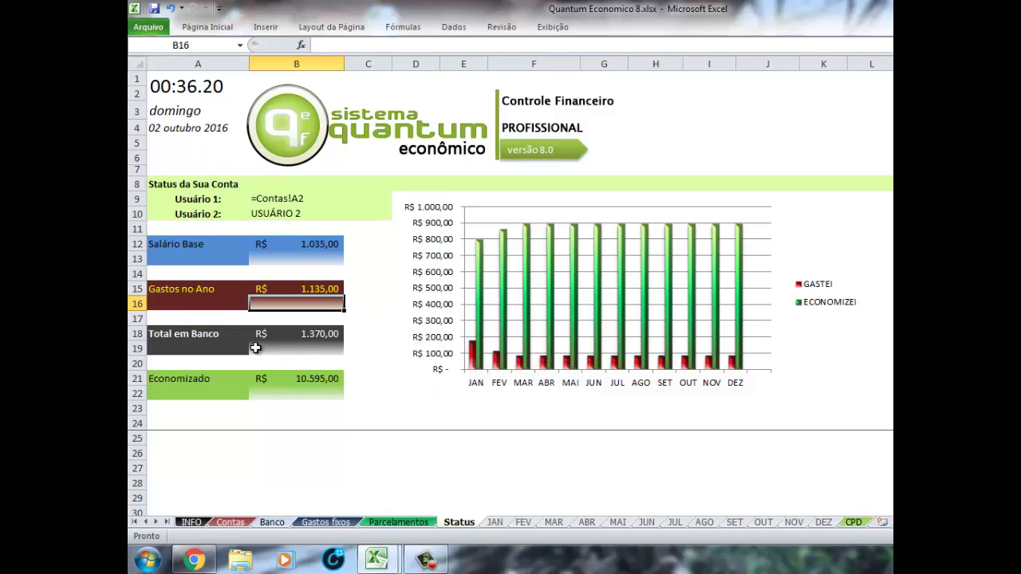
{"action": "left_click_drag", "start_coordinate": [231, 334], "coordinate": [301, 342]}
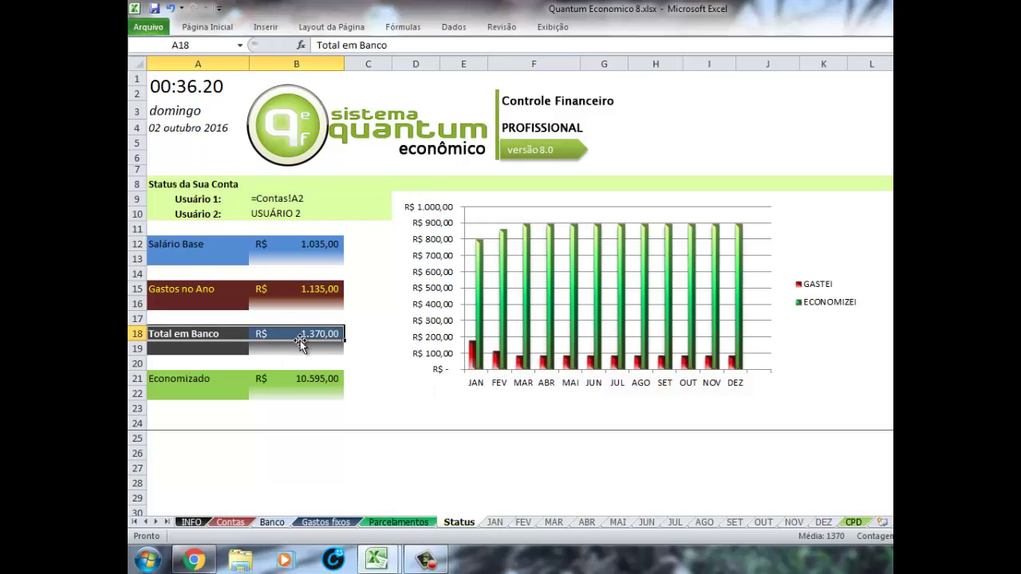
- Glance at Banco, check the Economizado value on Status, then show JAN with VISA 25,00
{"action": "left_click", "coordinate": [276, 522]}
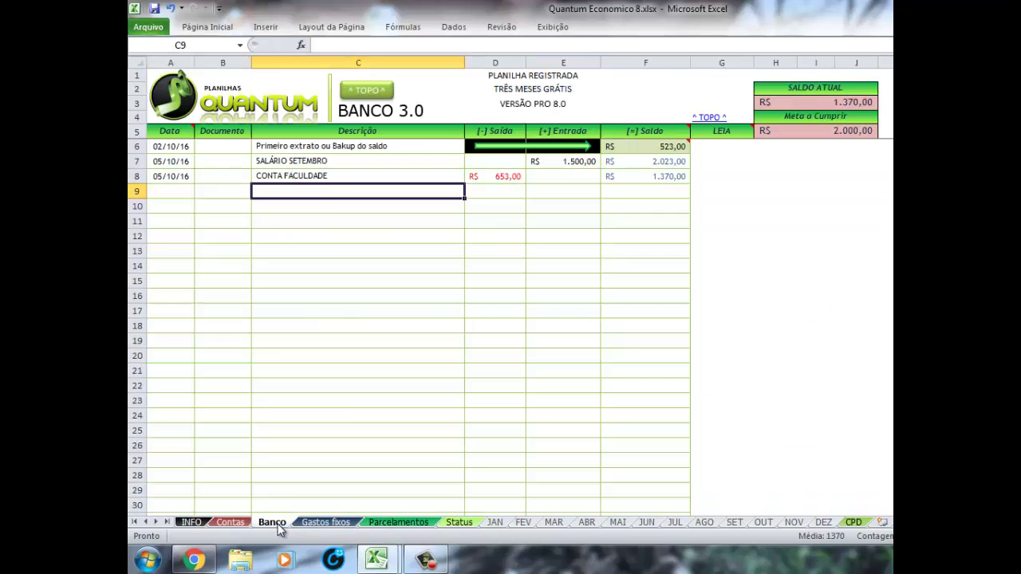
{"action": "left_click", "coordinate": [448, 525]}
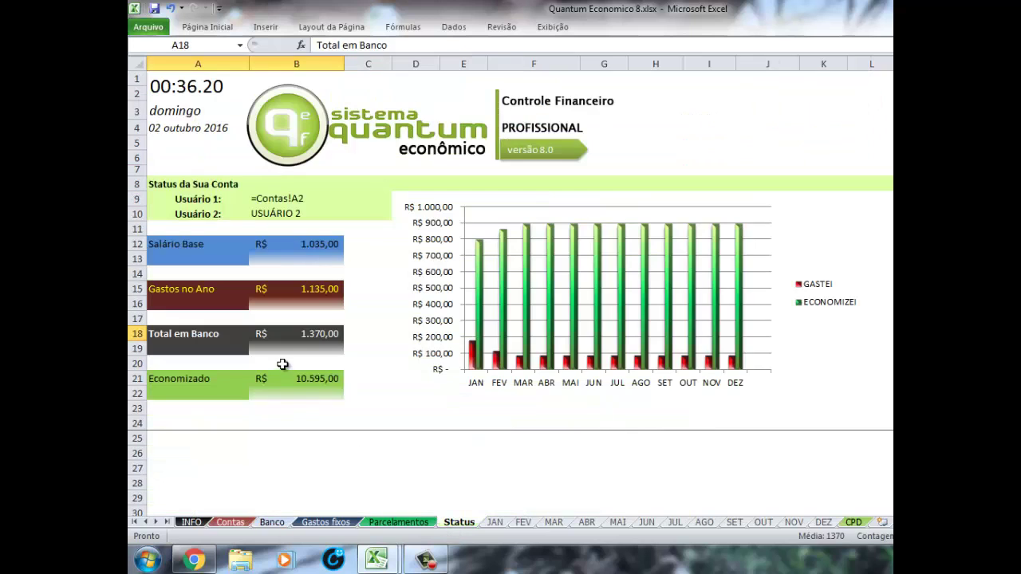
{"action": "left_click", "coordinate": [257, 377]}
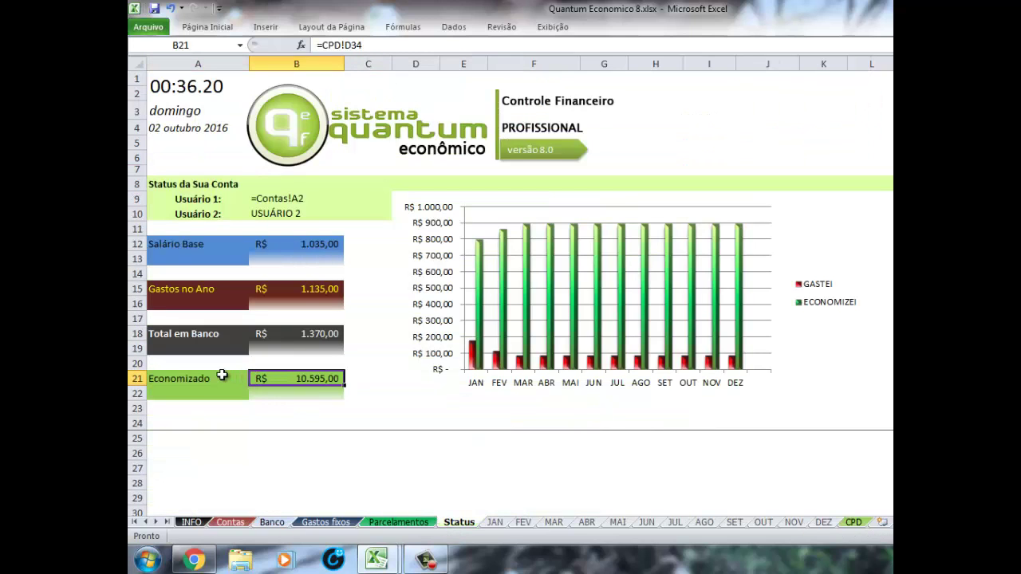
{"action": "left_click_drag", "start_coordinate": [229, 375], "coordinate": [254, 389]}
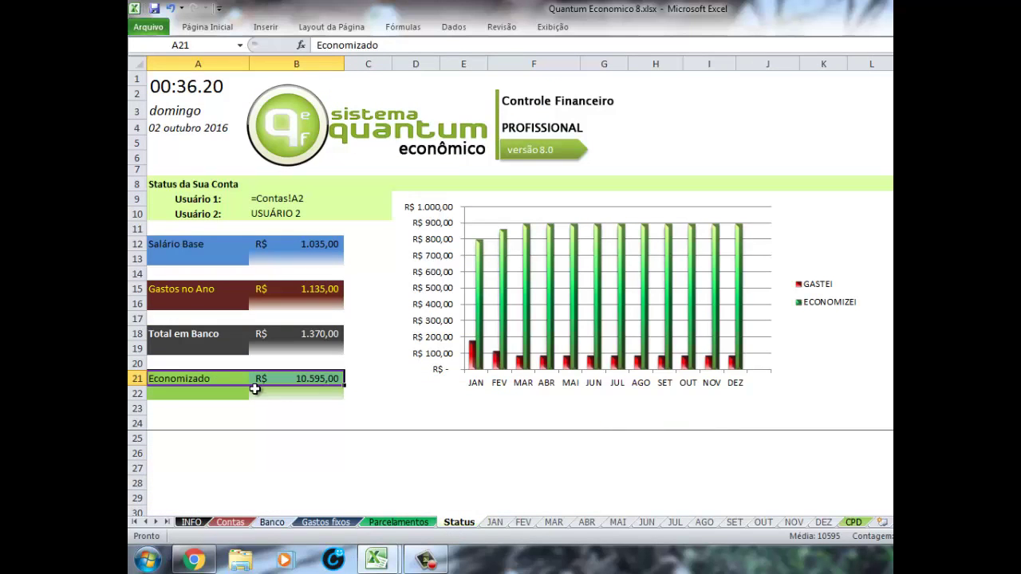
{"action": "left_click", "coordinate": [255, 390]}
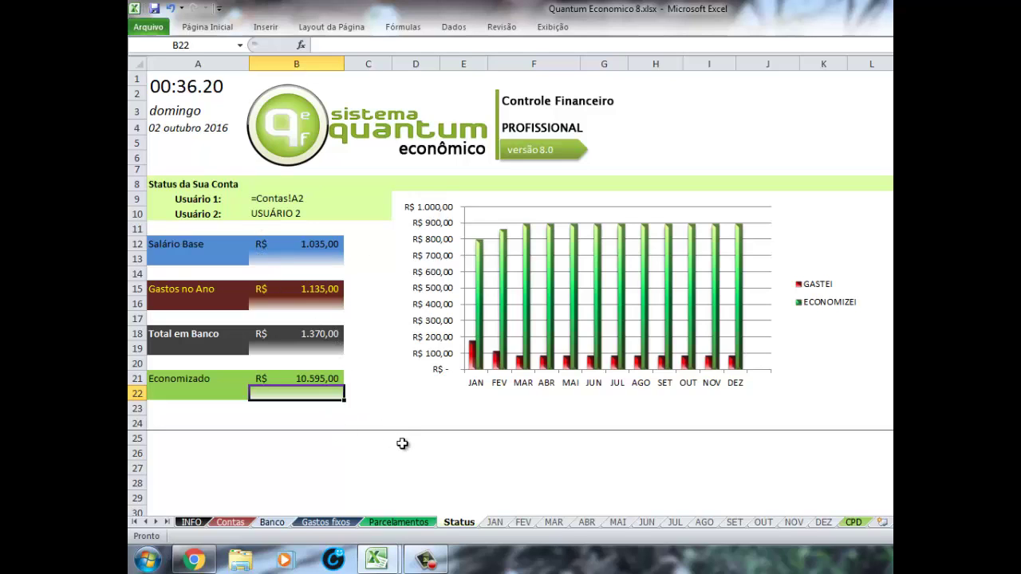
{"action": "left_click", "coordinate": [494, 522]}
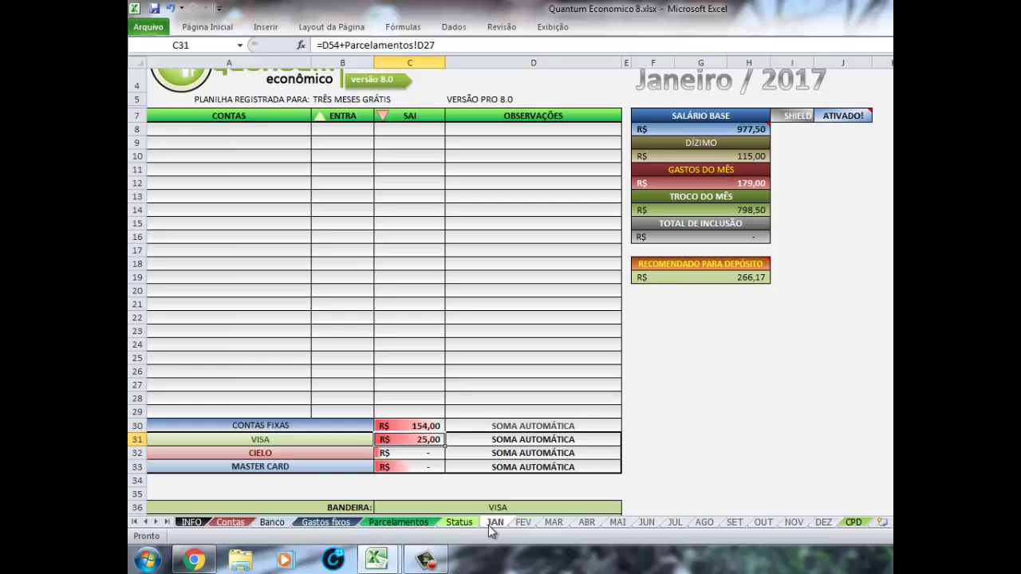
{"action": "left_click", "coordinate": [354, 399]}
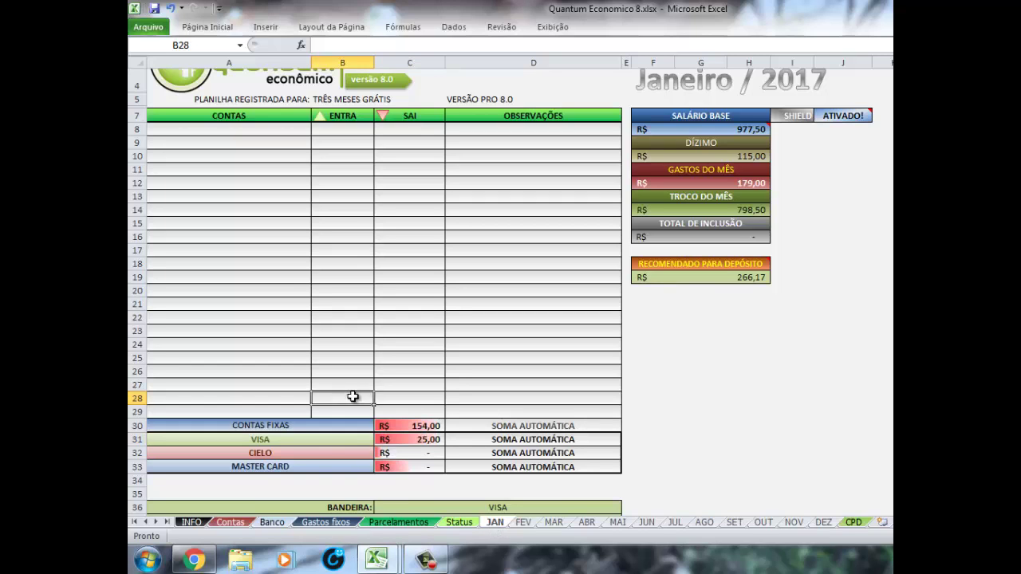
{"action": "left_click", "coordinate": [298, 288]}
{"action": "scroll", "coordinate": [297, 287], "scroll_direction": "up", "scroll_amount": 1}
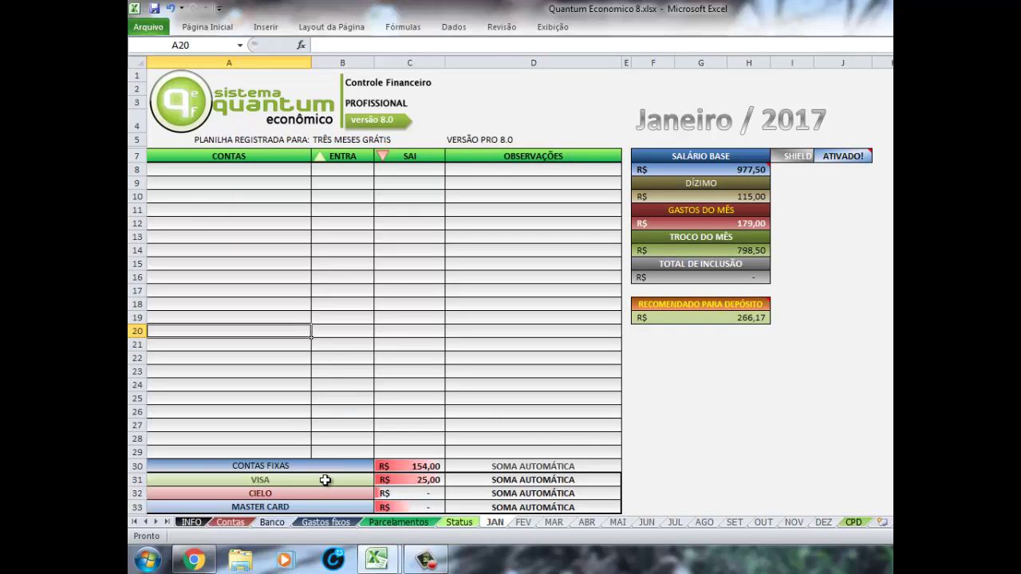
{"action": "left_click", "coordinate": [317, 523]}
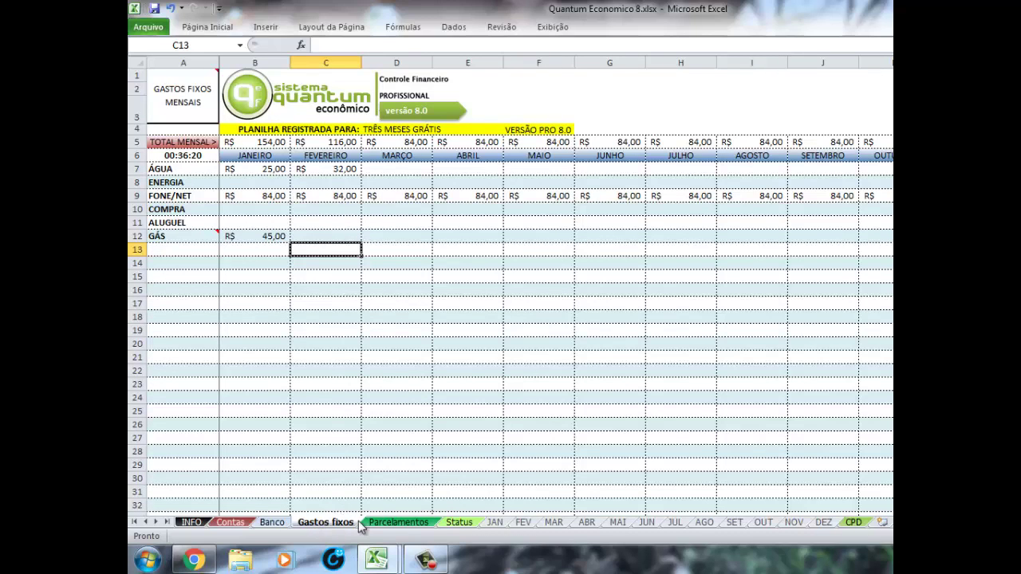
{"action": "left_click", "coordinate": [391, 524]}
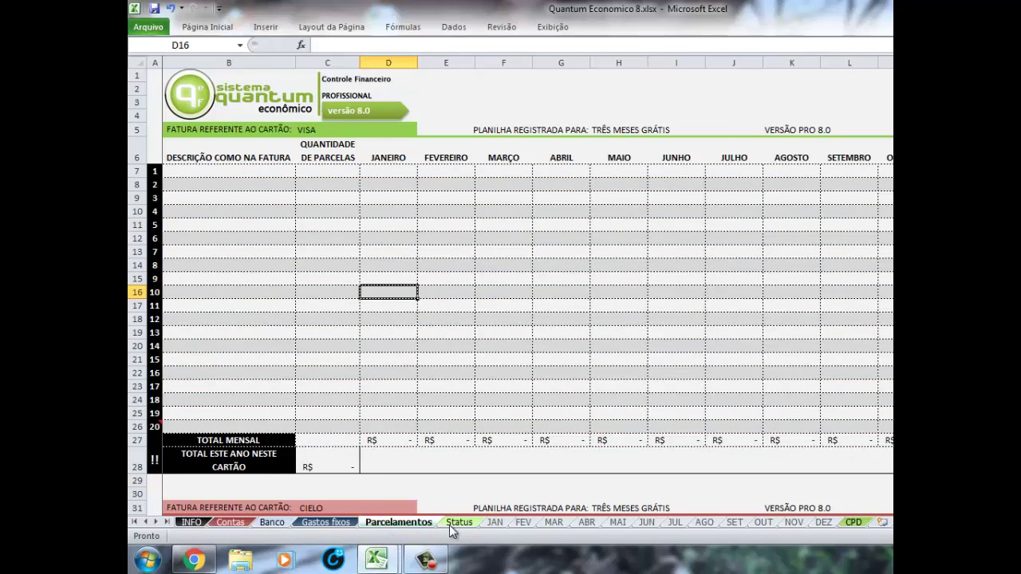
{"action": "left_click", "coordinate": [494, 524]}
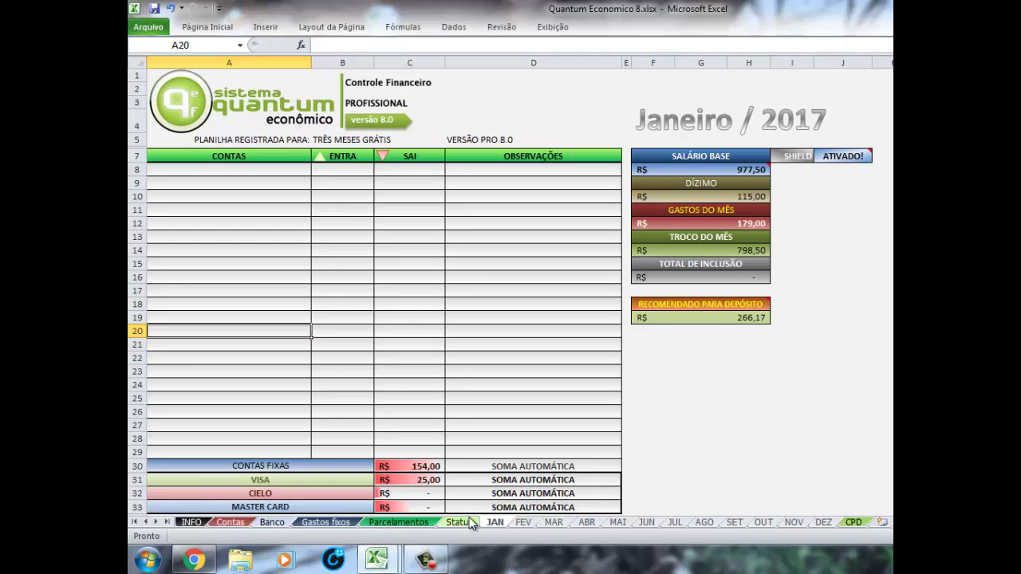
{"action": "left_click", "coordinate": [256, 304]}
{"action": "left_click", "coordinate": [278, 237]}
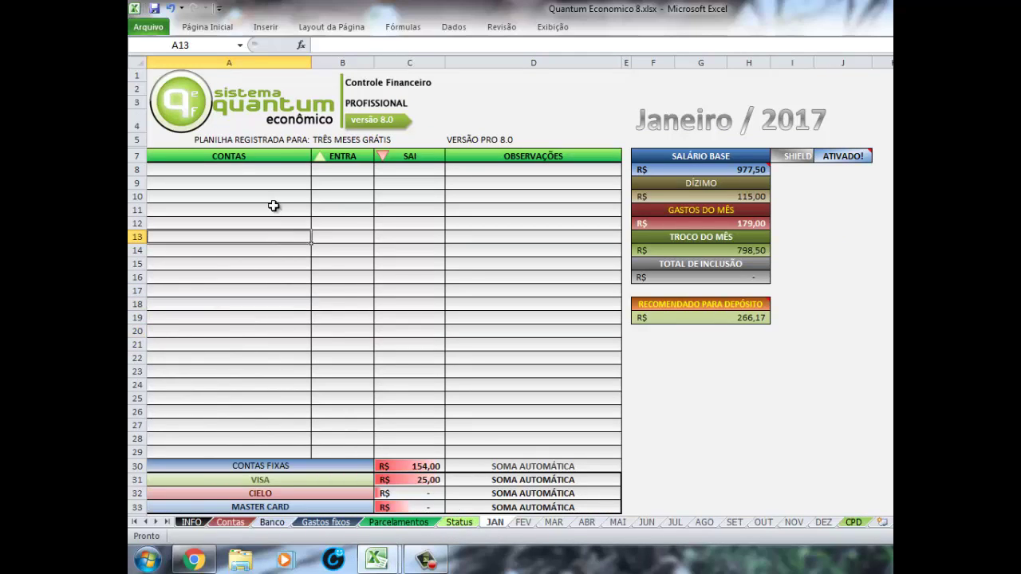
{"action": "left_click", "coordinate": [271, 196]}
{"action": "left_click_drag", "start_coordinate": [264, 170], "coordinate": [267, 449]}
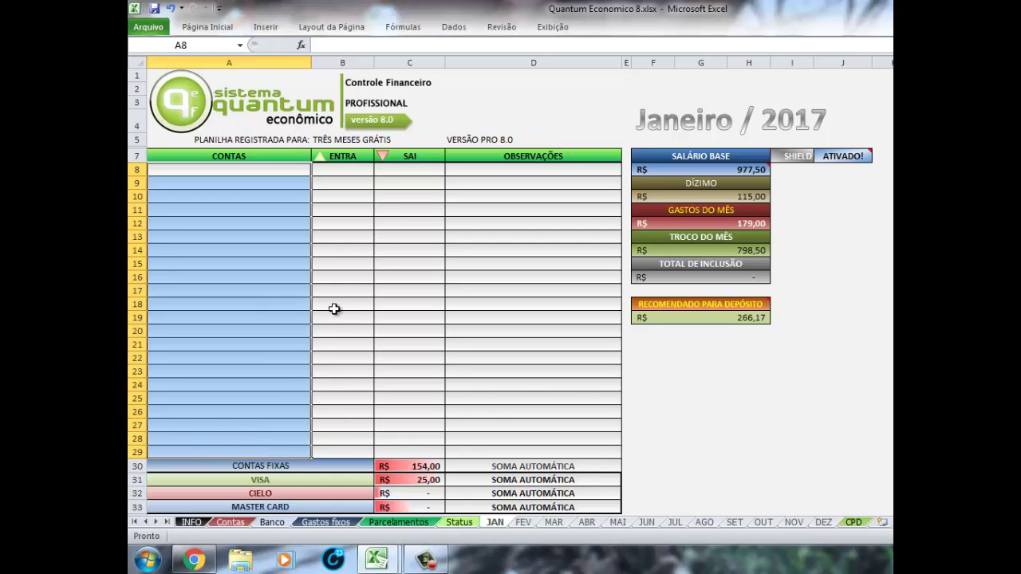
{"action": "left_click", "coordinate": [323, 225]}
{"action": "left_click", "coordinate": [252, 181]}
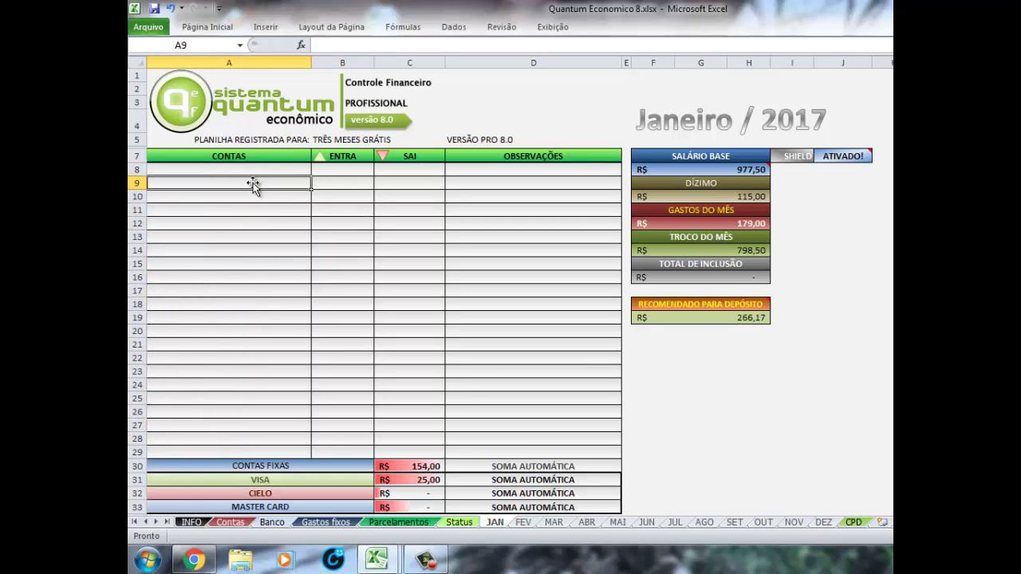
{"action": "left_click", "coordinate": [217, 169]}
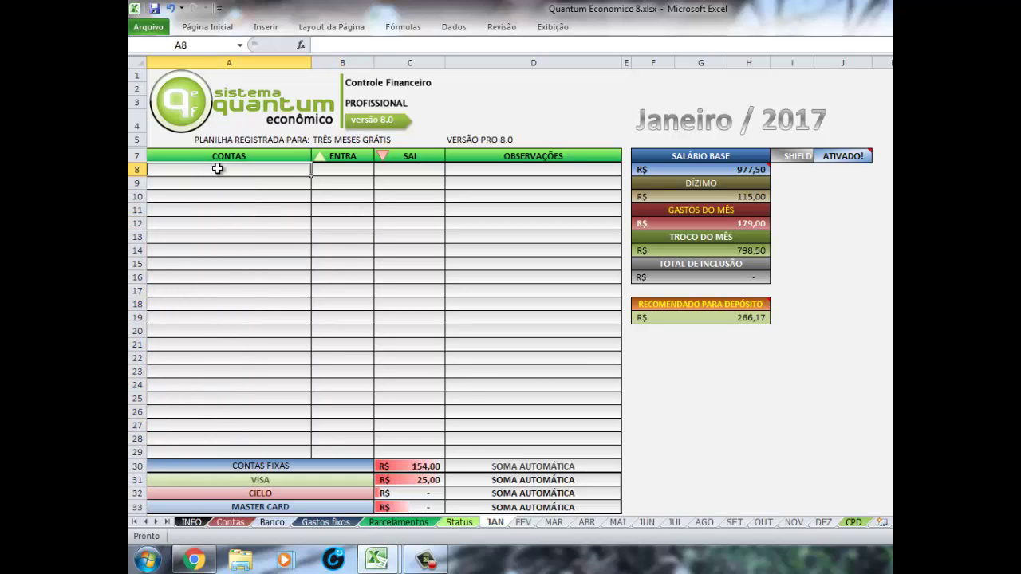
{"action": "left_click_drag", "start_coordinate": [218, 171], "coordinate": [223, 249]}
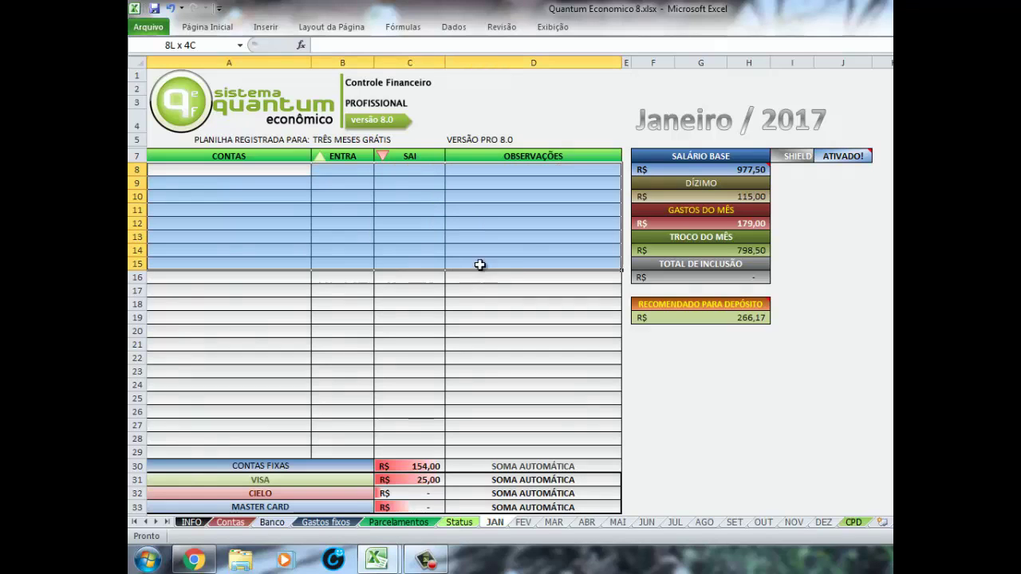
{"action": "left_click_drag", "start_coordinate": [224, 248], "coordinate": [520, 257]}
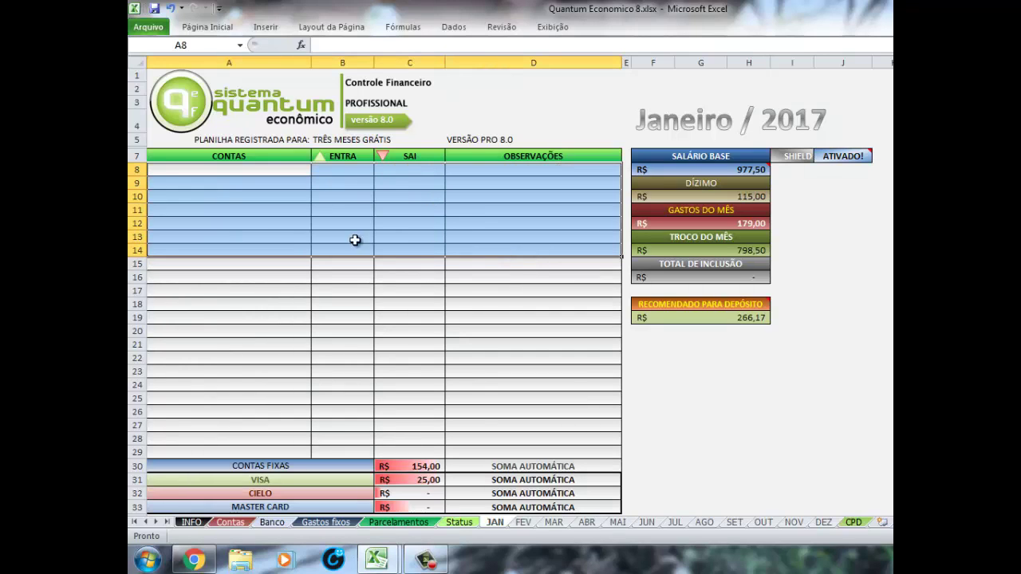
{"action": "left_click", "coordinate": [298, 266]}
{"action": "left_click", "coordinate": [266, 171]}
{"action": "left_click_drag", "start_coordinate": [265, 170], "coordinate": [456, 443]}
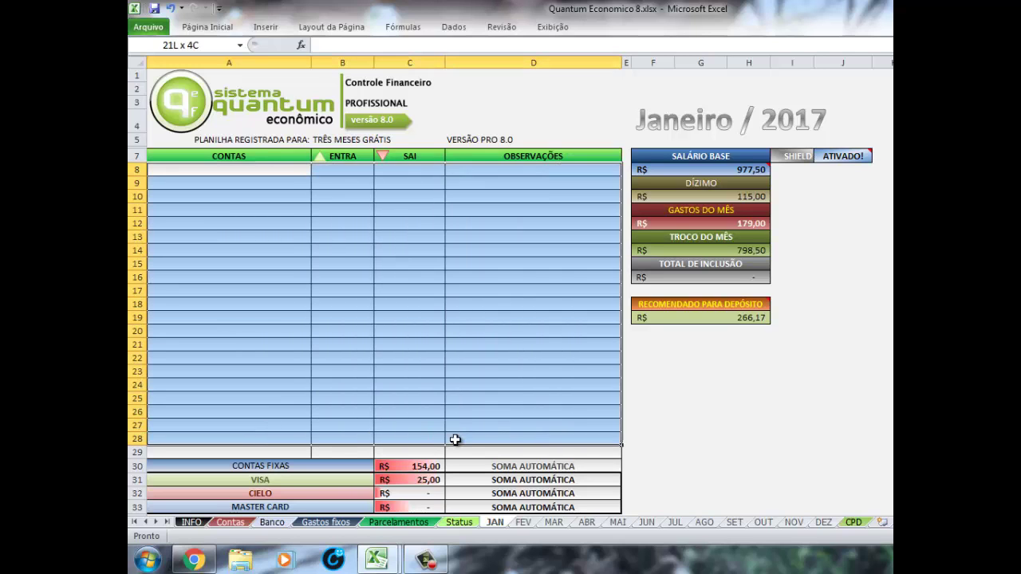
{"action": "left_click", "coordinate": [393, 319]}
{"action": "left_click", "coordinate": [233, 265]}
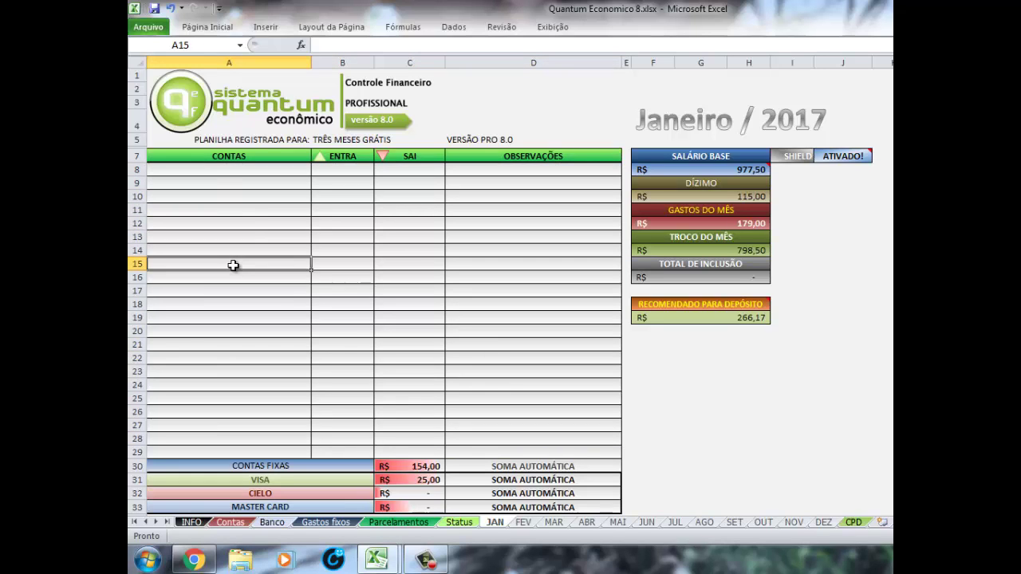
{"action": "left_click", "coordinate": [248, 182]}
{"action": "left_click", "coordinate": [253, 170]}
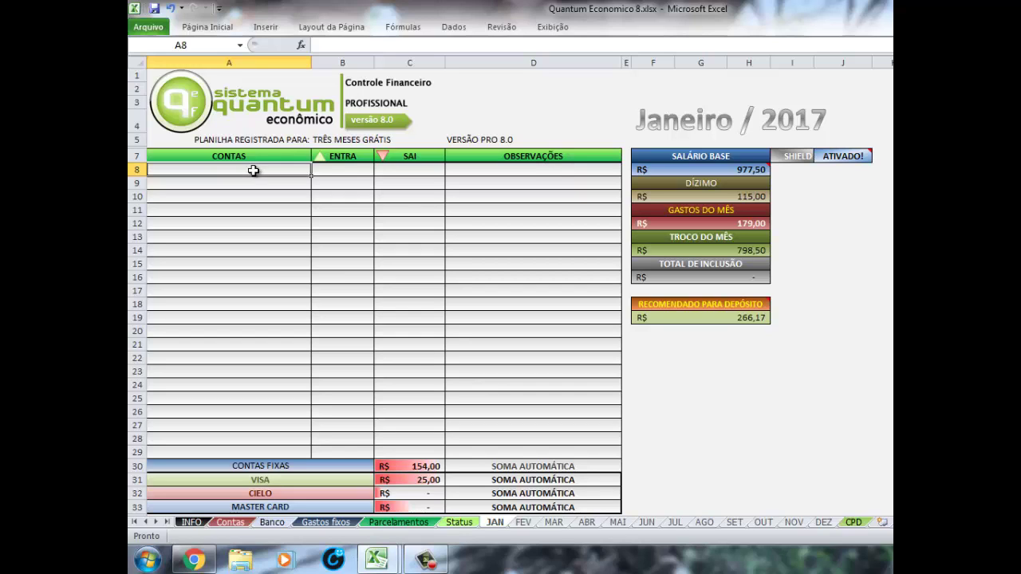
- Enter SERVIÇO PRESTADO with 350 income in JAN row 8, then go to Banco
{"action": "type", "text": "SERVI"}
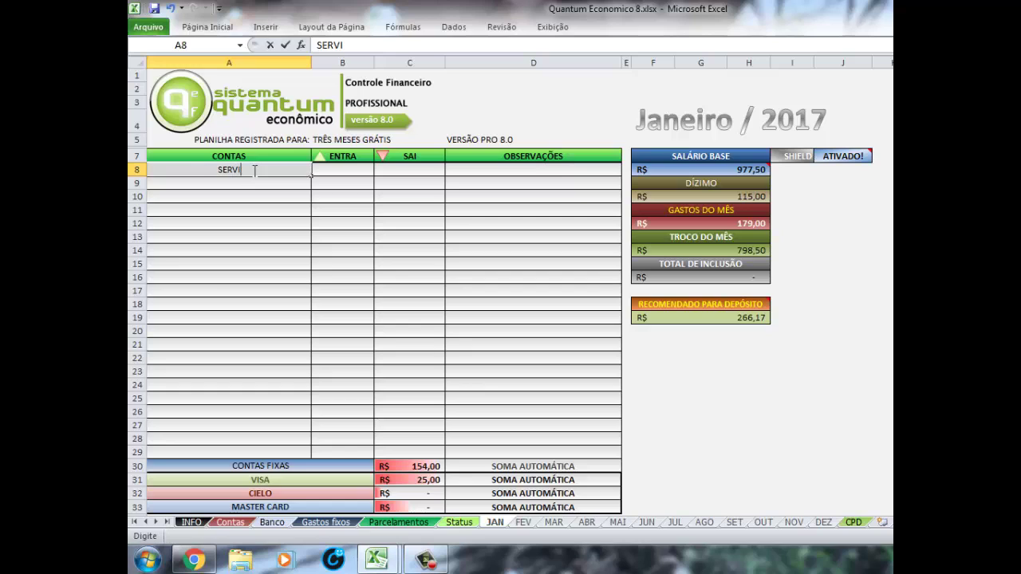
{"action": "type", "text": "ÇO PRES"}
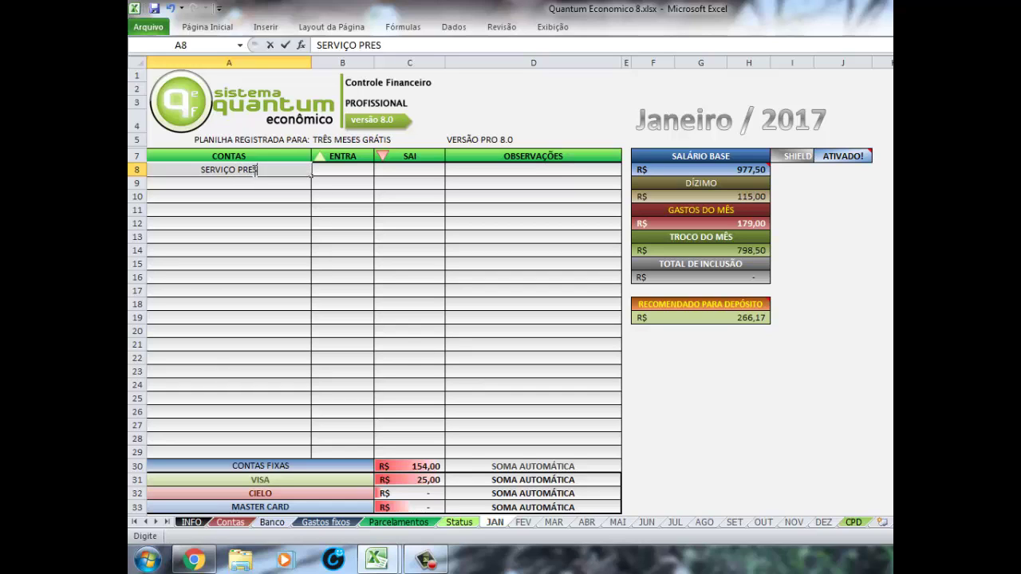
{"action": "type", "text": "TADO"}
{"action": "key", "text": "Tab"}
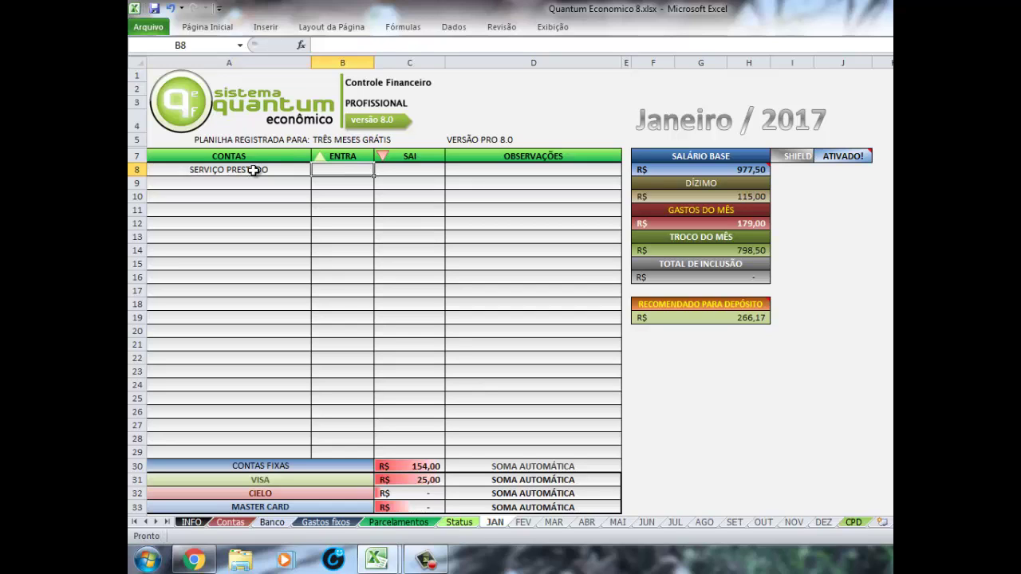
{"action": "type", "text": "350"}
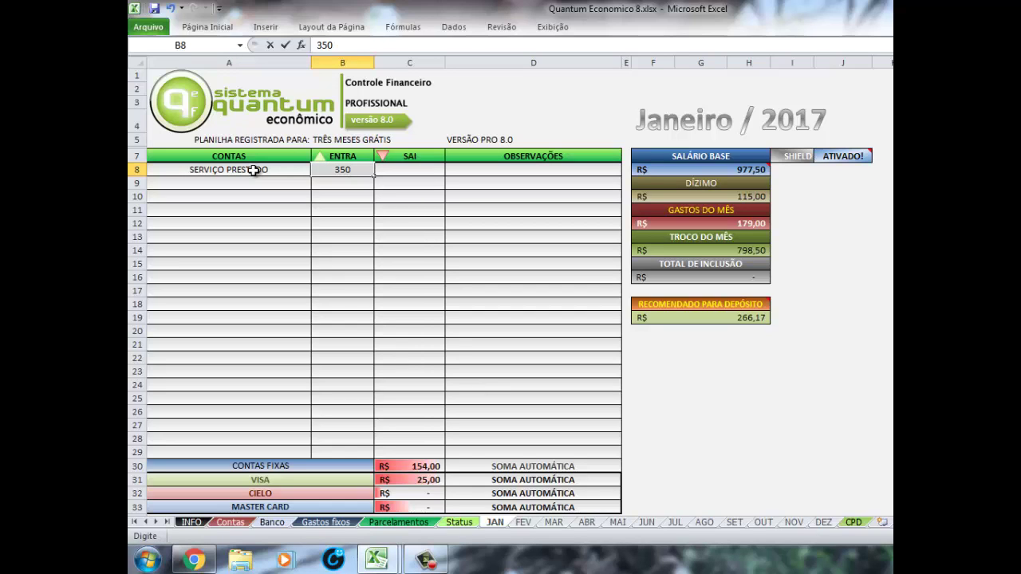
{"action": "key", "text": "Tab"}
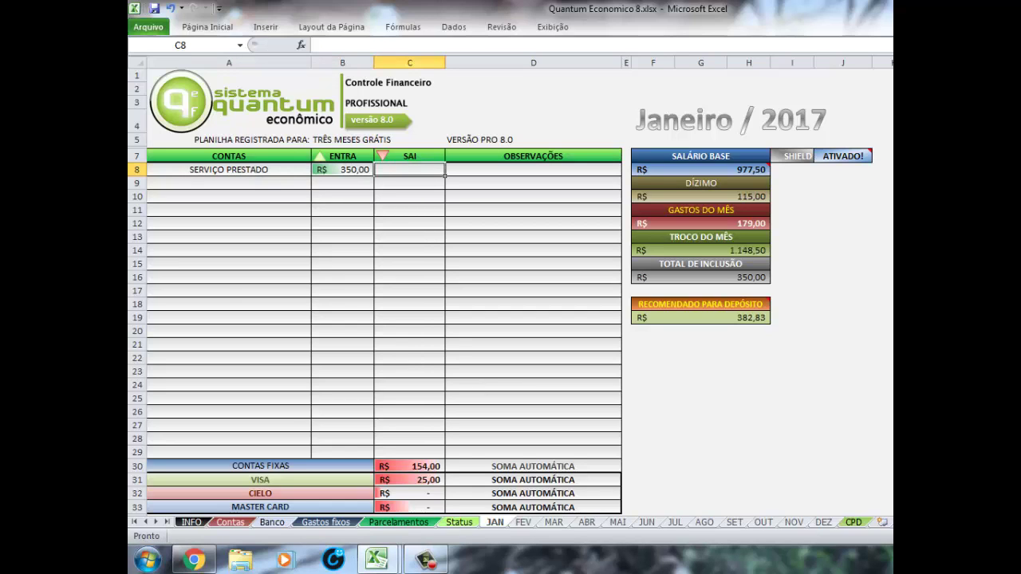
{"action": "left_click", "coordinate": [280, 523]}
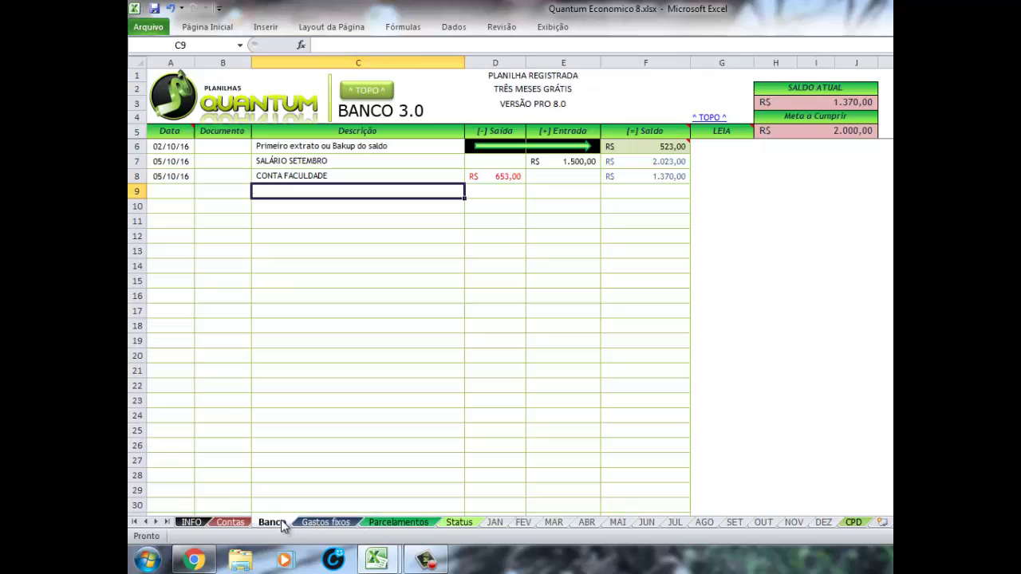
- Log a 15/10 SERVIÇO PRESTADO deposit of 350 in Banco row 9, then return to JAN
{"action": "left_click", "coordinate": [167, 194]}
{"action": "type", "text": "15/10"}
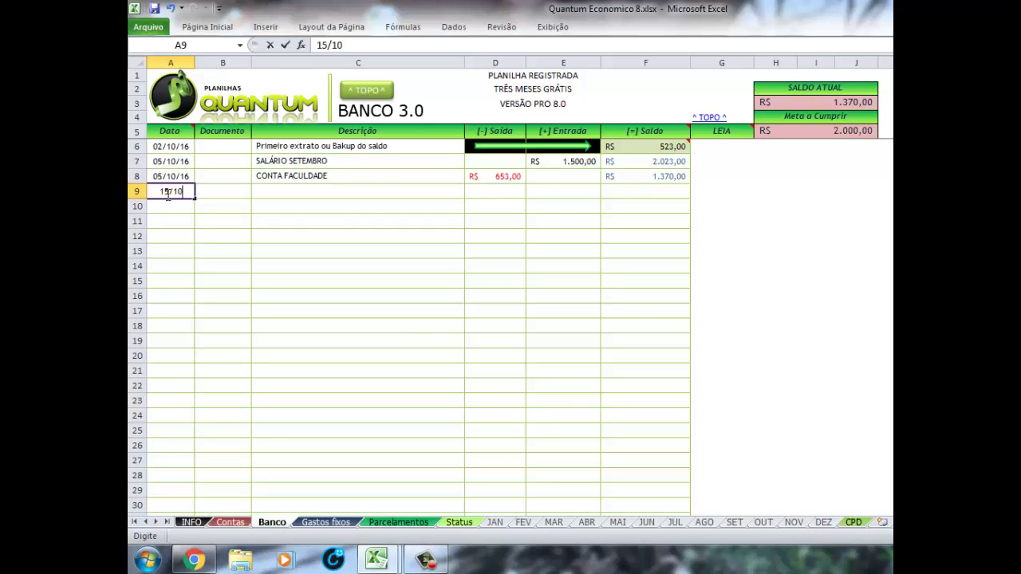
{"action": "key", "text": "Tab"}
{"action": "type", "text": "SERVIÇ"}
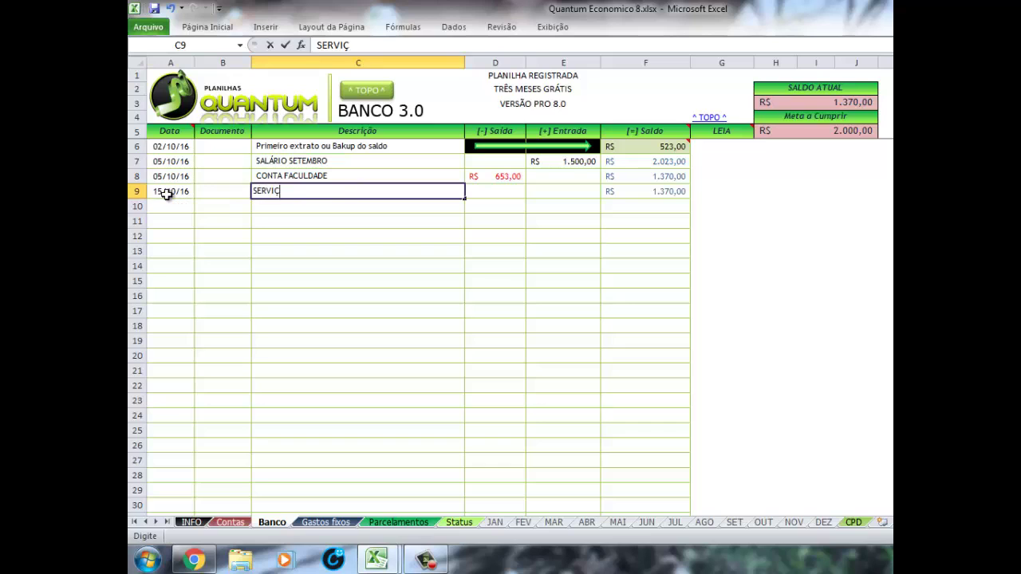
{"action": "type", "text": "O PRESTADO A D"}
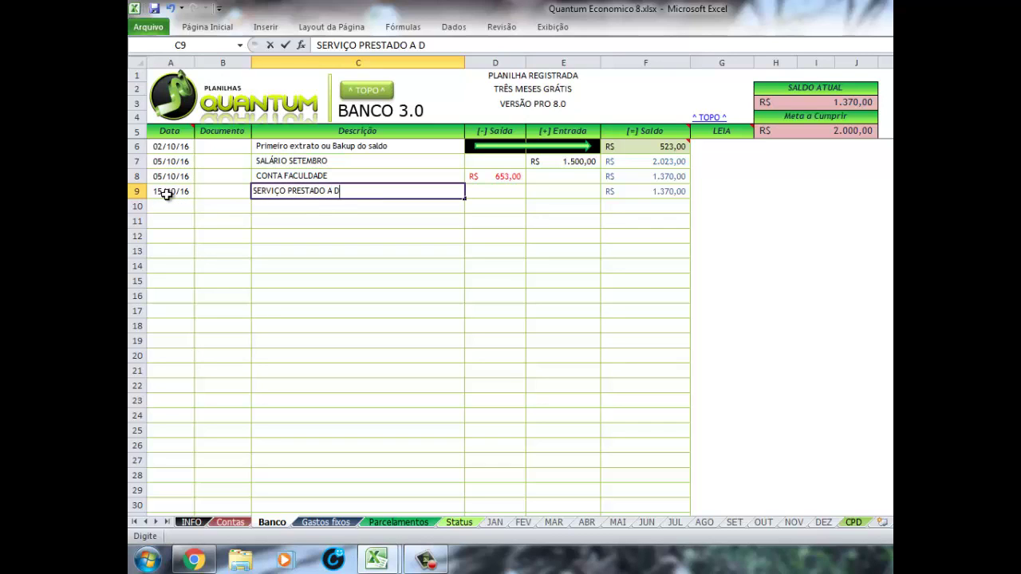
{"action": "type", "text": "ONA MAR"}
{"action": "key", "text": "Tab"}
{"action": "key", "text": "Tab"}
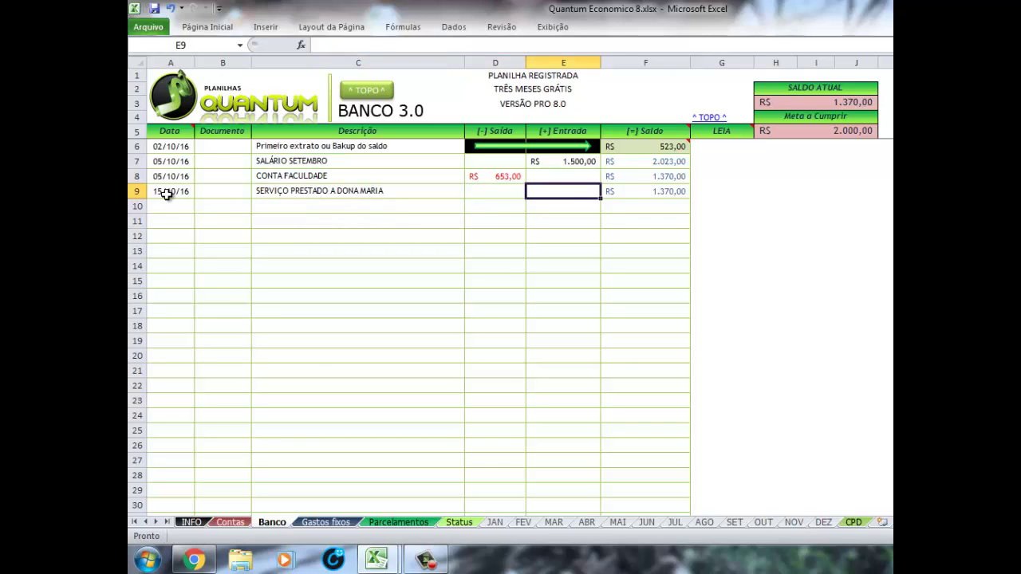
{"action": "type", "text": "350"}
{"action": "key", "text": "Return"}
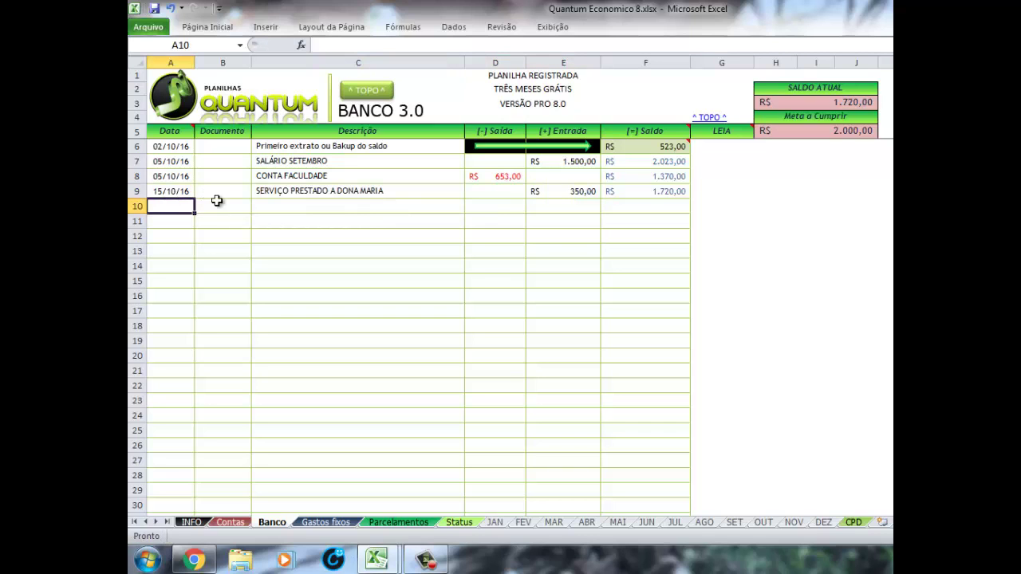
{"action": "left_click", "coordinate": [651, 205]}
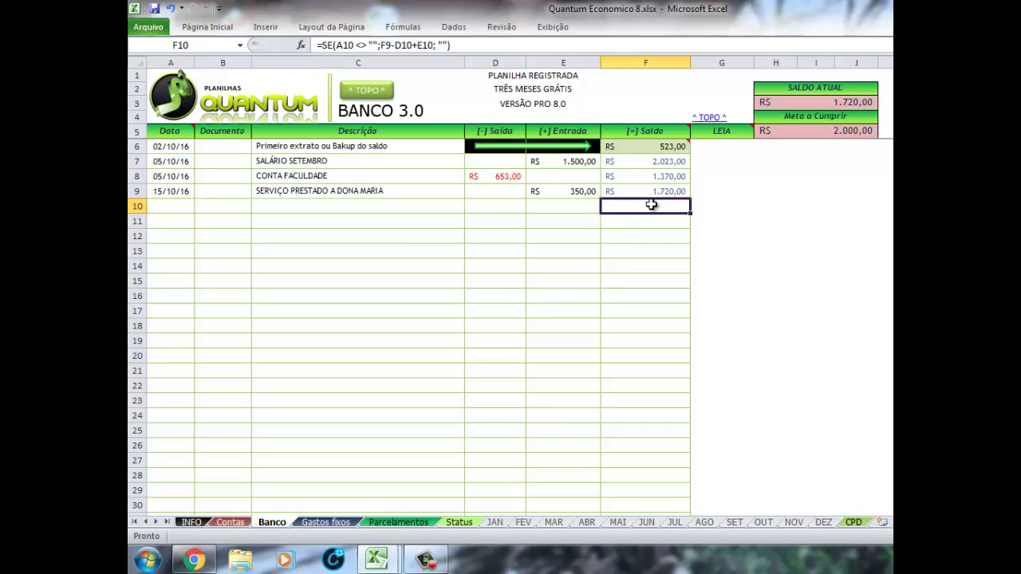
{"action": "left_click", "coordinate": [496, 522]}
{"action": "left_click", "coordinate": [291, 249]}
{"action": "left_click", "coordinate": [432, 170]}
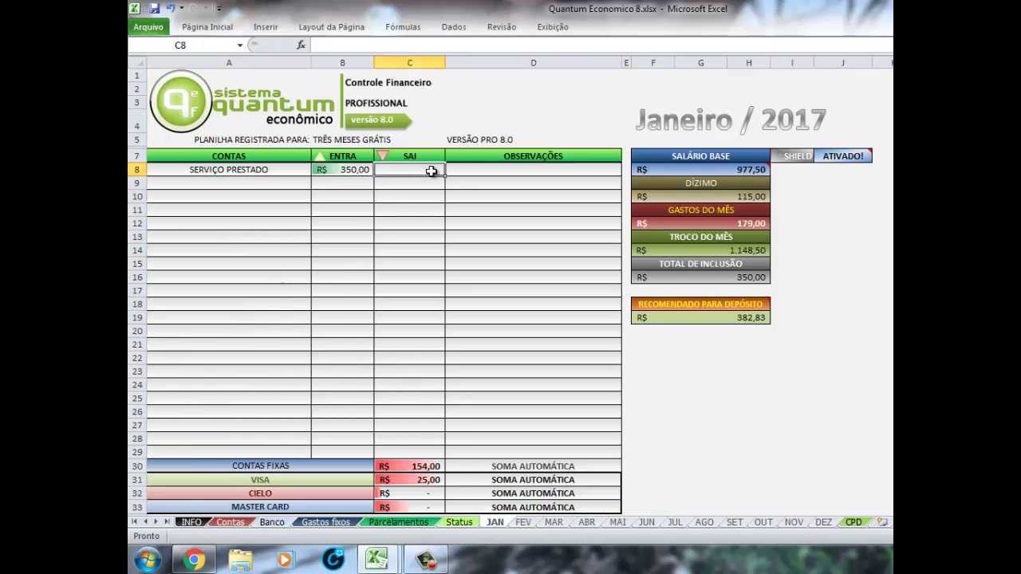
{"action": "left_click", "coordinate": [734, 275]}
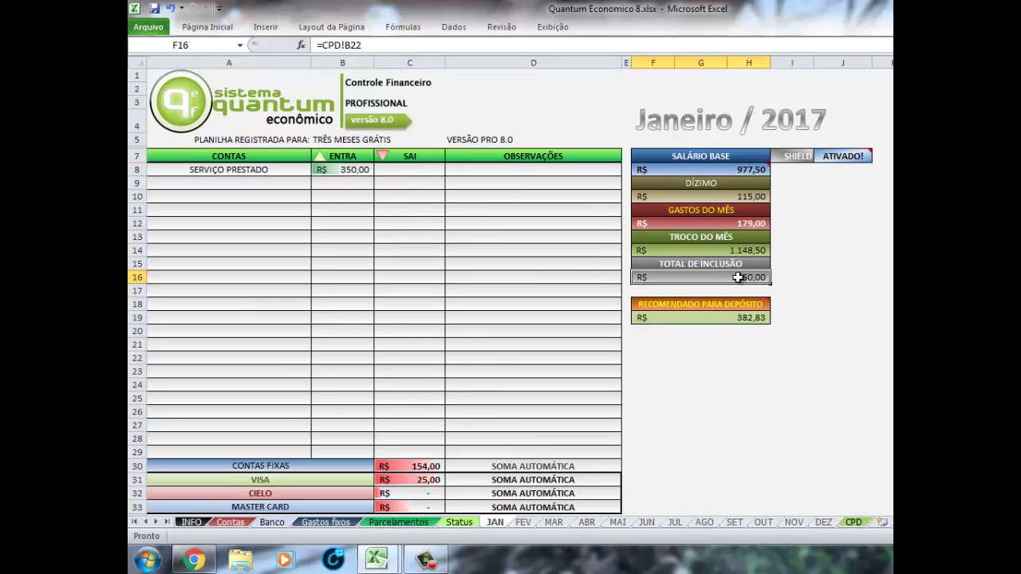
{"action": "left_click", "coordinate": [738, 249]}
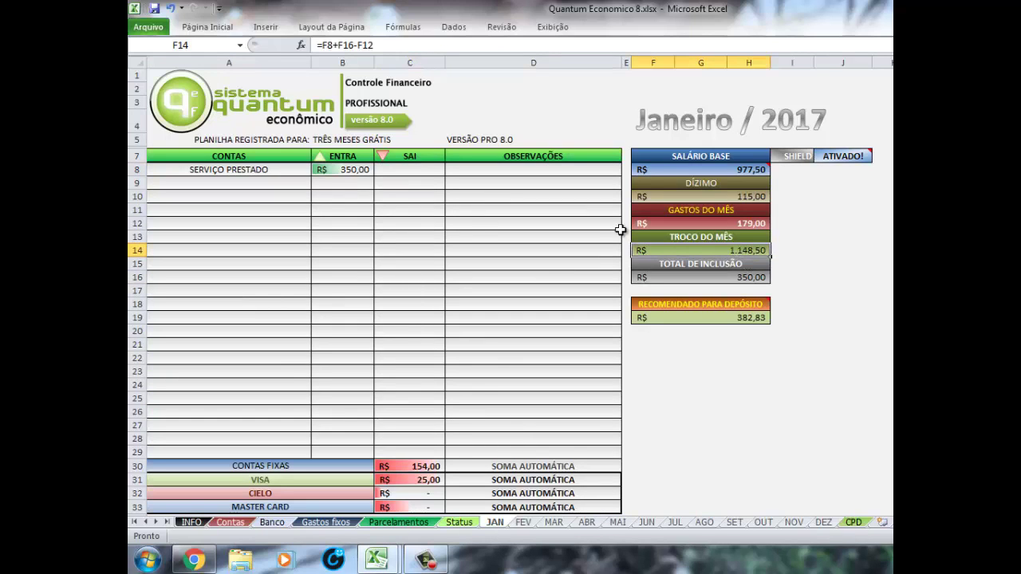
{"action": "left_click", "coordinate": [332, 171]}
{"action": "left_click", "coordinate": [285, 170]}
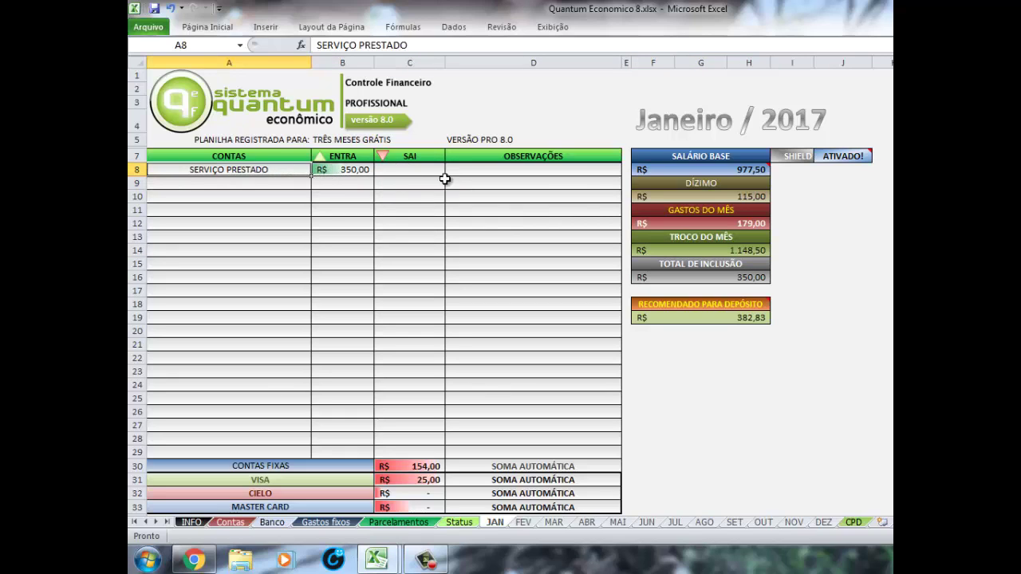
{"action": "left_click", "coordinate": [466, 175]}
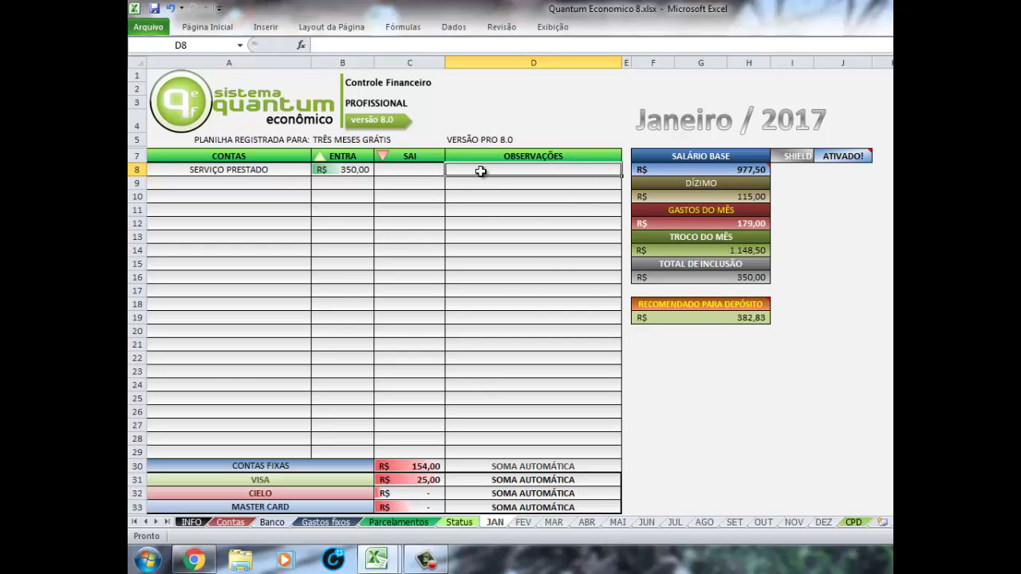
{"action": "type", "text": "DONA"}
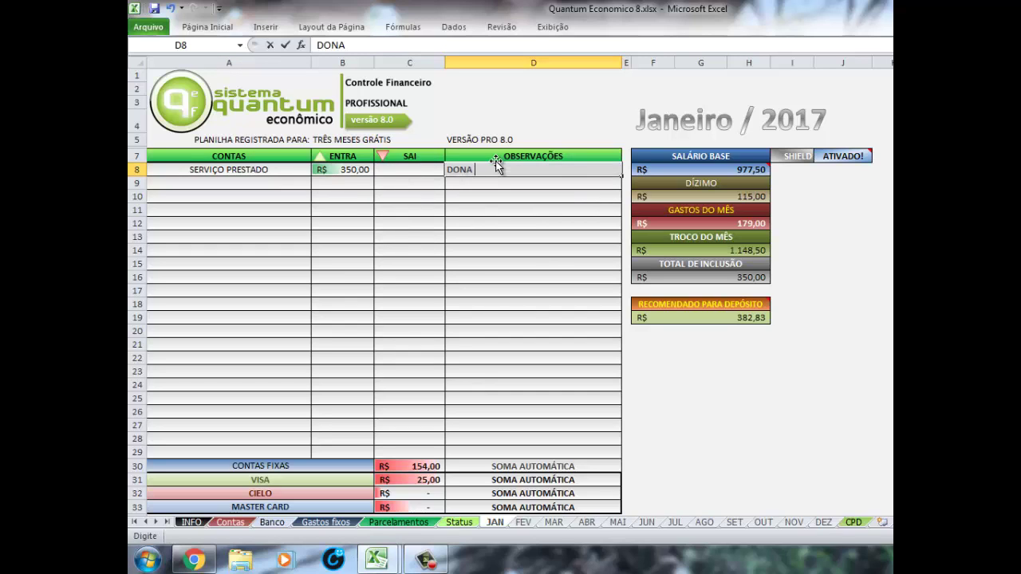
{"action": "type", "text": " MARI"}
{"action": "type", "text": "A"}
- Commit DONA MARIA as the note for the 350,00 income, then inspect the C30 total formula
{"action": "key", "text": "Return"}
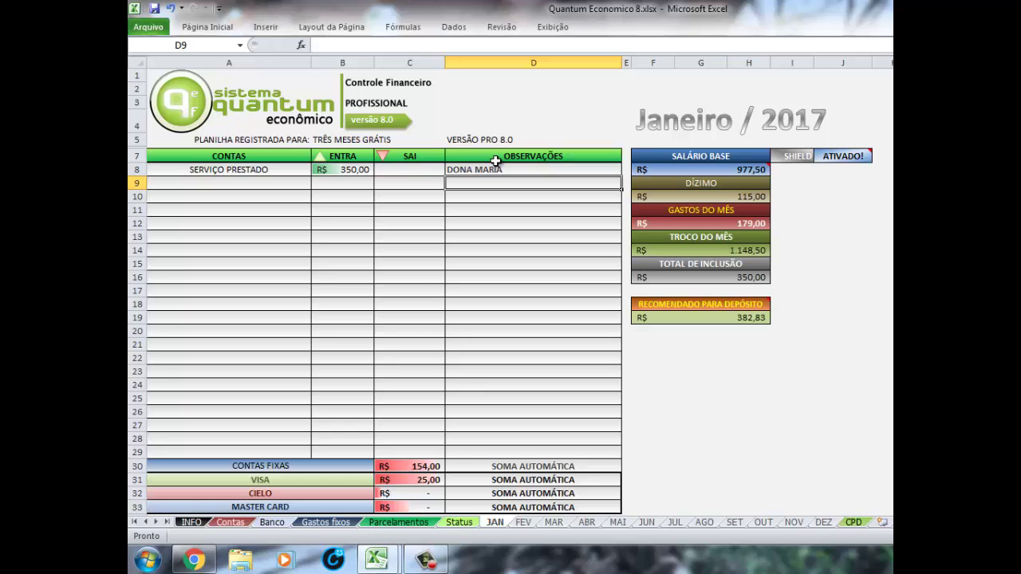
{"action": "left_click", "coordinate": [284, 181]}
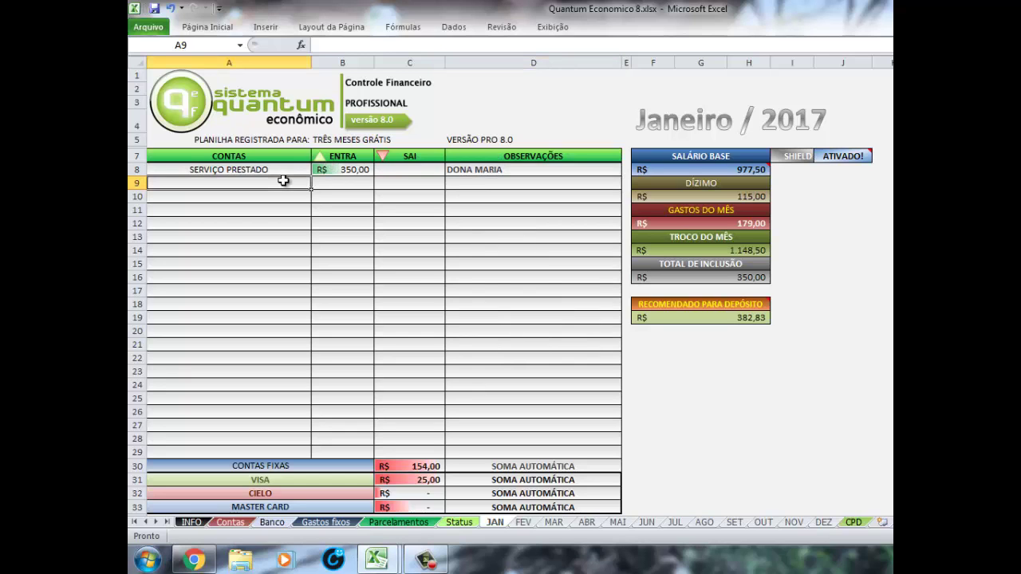
{"action": "left_click_drag", "start_coordinate": [286, 170], "coordinate": [520, 450]}
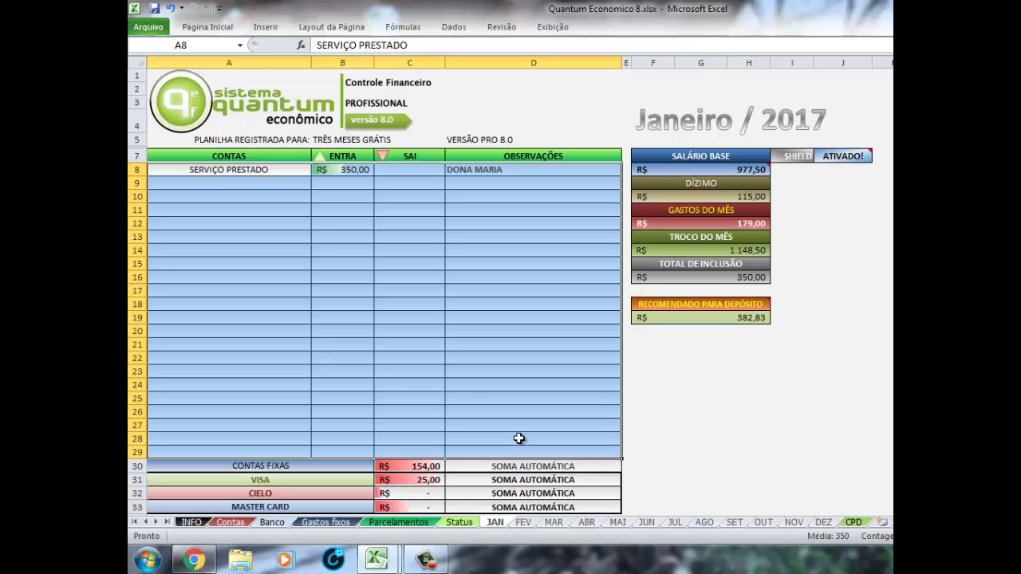
{"action": "left_click", "coordinate": [293, 292]}
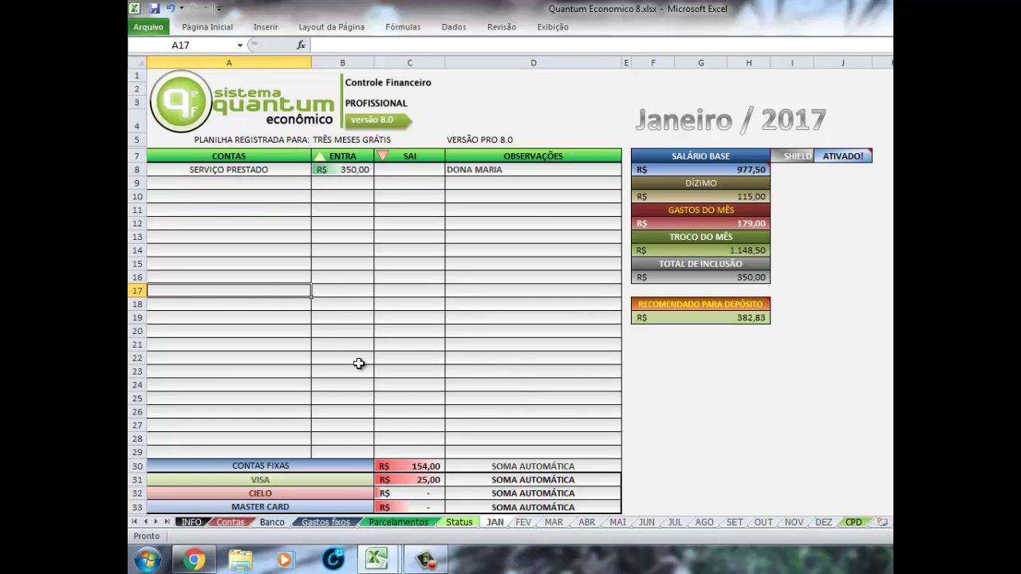
{"action": "left_click", "coordinate": [240, 183]}
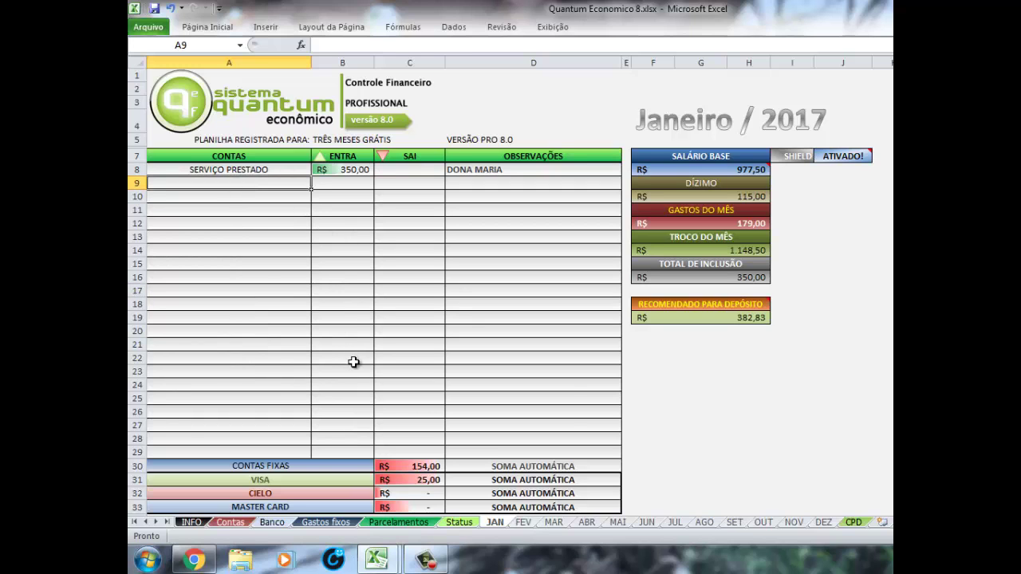
{"action": "scroll", "coordinate": [353, 362], "scroll_direction": "down", "scroll_amount": 3}
{"action": "left_click", "coordinate": [398, 346]}
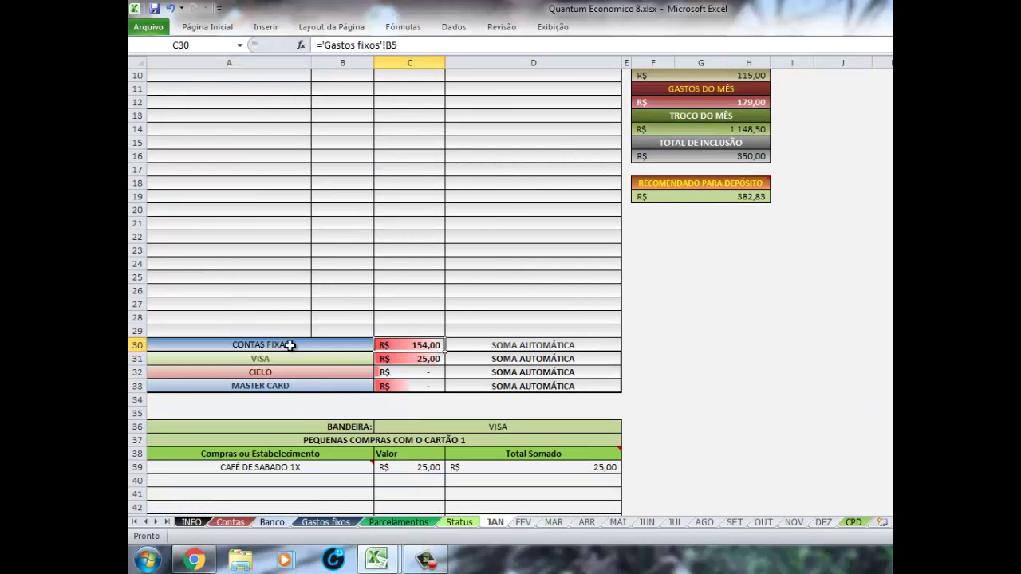
- Inspect the VISA total formula in C31 and scroll down to the VISA purchases list
{"action": "left_click", "coordinate": [411, 359]}
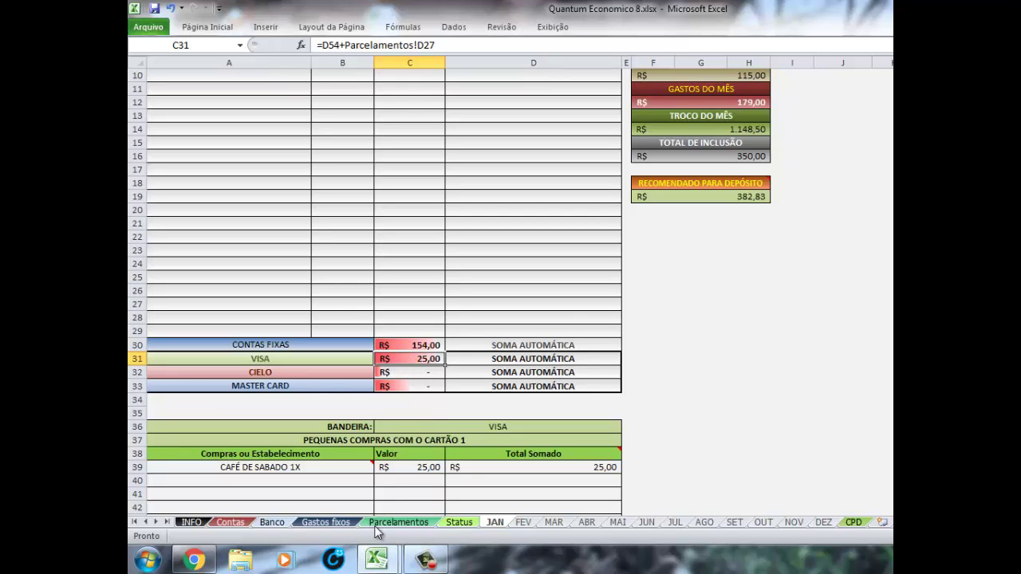
{"action": "scroll", "coordinate": [319, 383], "scroll_direction": "down", "scroll_amount": 1}
{"action": "scroll", "coordinate": [350, 364], "scroll_direction": "down", "scroll_amount": 1}
{"action": "scroll", "coordinate": [350, 365], "scroll_direction": "down", "scroll_amount": 4}
{"action": "scroll", "coordinate": [354, 354], "scroll_direction": "down", "scroll_amount": 1}
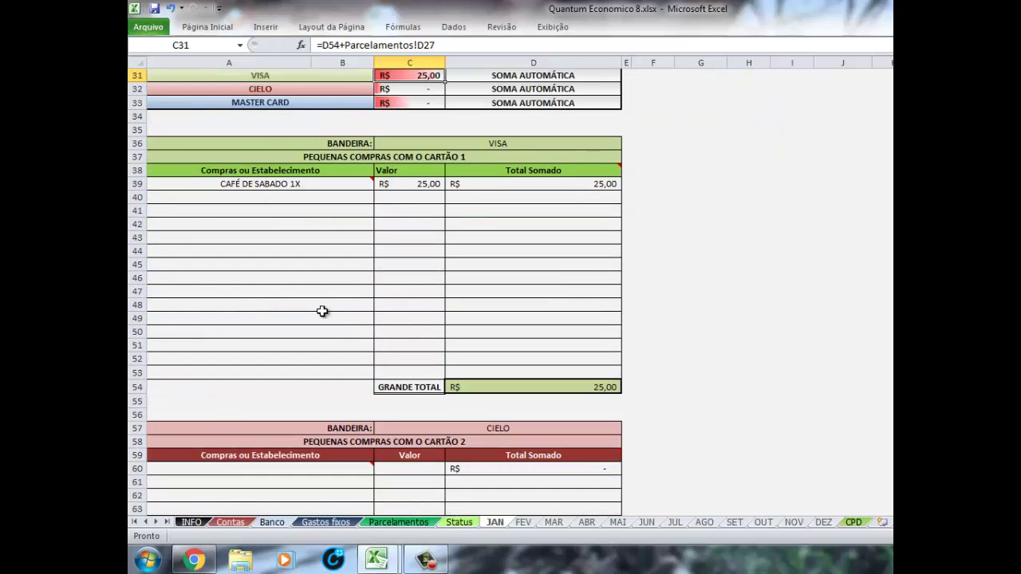
{"action": "scroll", "coordinate": [335, 311], "scroll_direction": "down", "scroll_amount": 4}
{"action": "scroll", "coordinate": [335, 312], "scroll_direction": "down", "scroll_amount": 4}
{"action": "scroll", "coordinate": [335, 313], "scroll_direction": "down", "scroll_amount": 4}
{"action": "scroll", "coordinate": [336, 315], "scroll_direction": "up", "scroll_amount": 6}
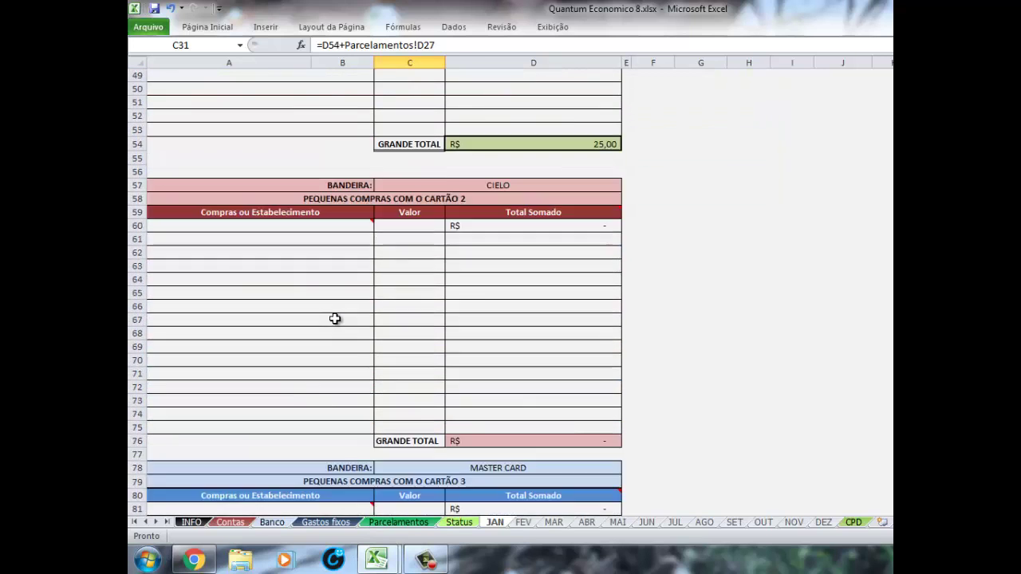
{"action": "scroll", "coordinate": [335, 315], "scroll_direction": "up", "scroll_amount": 8}
- Clear the CAFÉ DE SABADO 1X purchase and its 25,00 value from row 39
{"action": "left_click", "coordinate": [311, 268]}
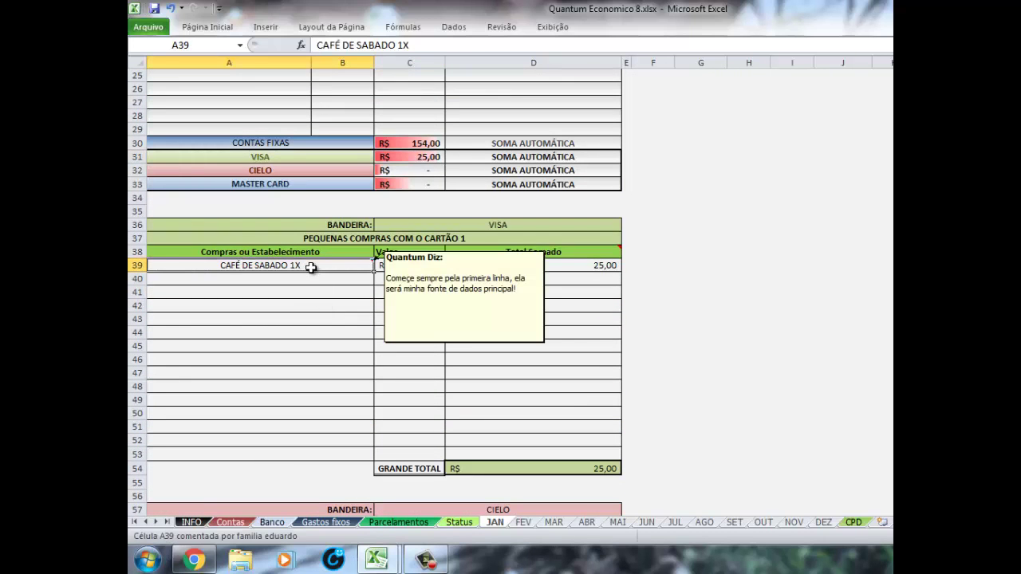
{"action": "key", "text": "Delete"}
{"action": "key", "text": "Tab"}
{"action": "key", "text": "Delete"}
{"action": "left_click", "coordinate": [310, 266]}
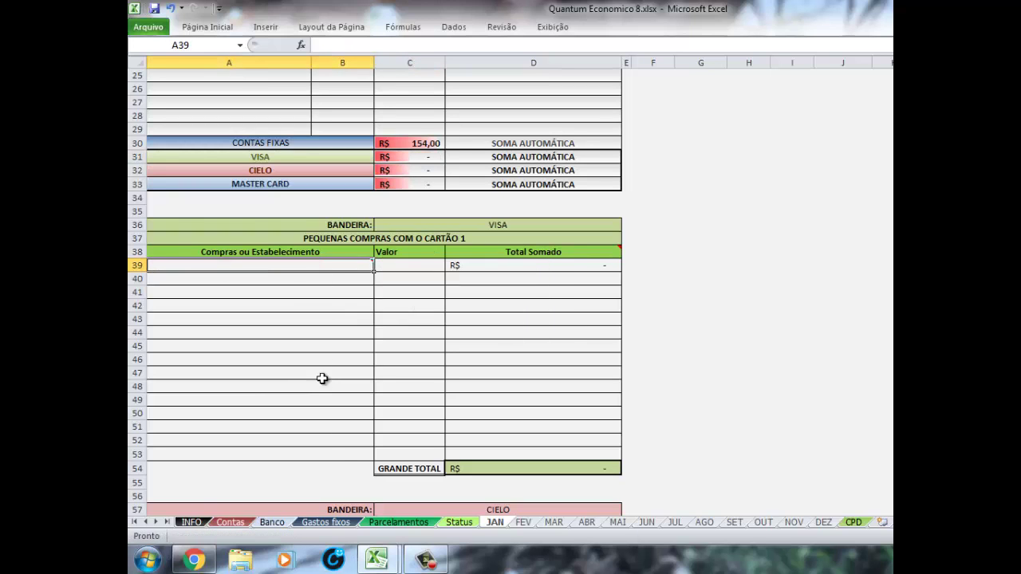
{"action": "left_click", "coordinate": [375, 524]}
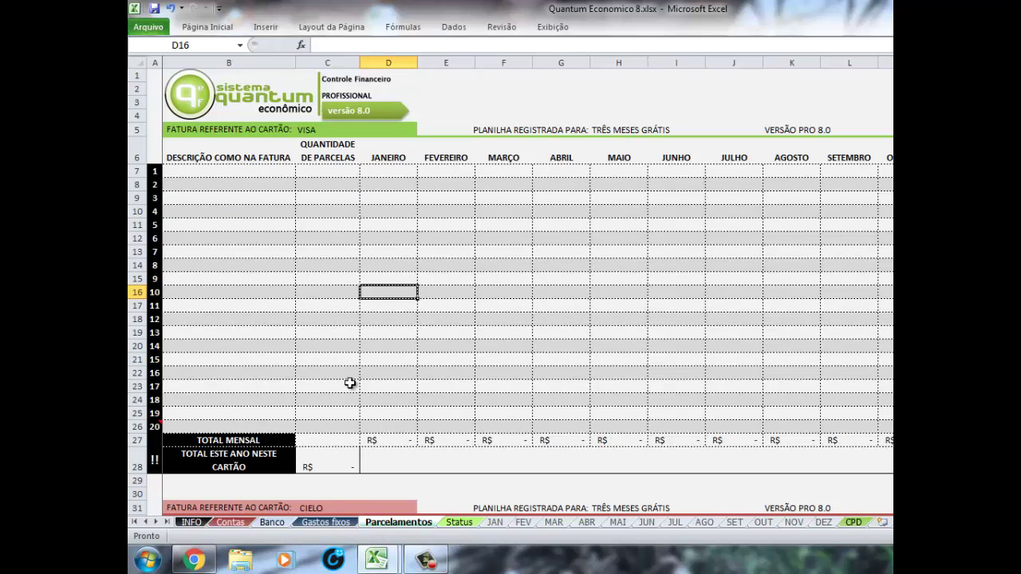
- Enter PÃO as a description in B8 of the VISA instalments table
{"action": "left_click", "coordinate": [315, 199]}
{"action": "scroll", "coordinate": [475, 255], "scroll_direction": "down", "scroll_amount": 1}
{"action": "scroll", "coordinate": [445, 272], "scroll_direction": "down", "scroll_amount": 5}
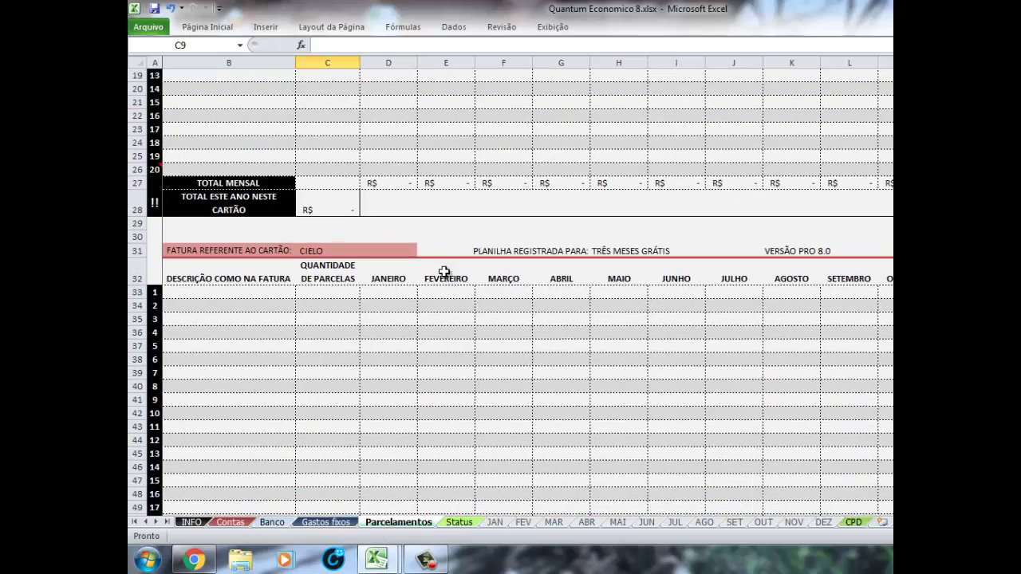
{"action": "scroll", "coordinate": [444, 270], "scroll_direction": "down", "scroll_amount": 3}
{"action": "scroll", "coordinate": [455, 271], "scroll_direction": "up", "scroll_amount": 6}
{"action": "scroll", "coordinate": [473, 284], "scroll_direction": "up", "scroll_amount": 4}
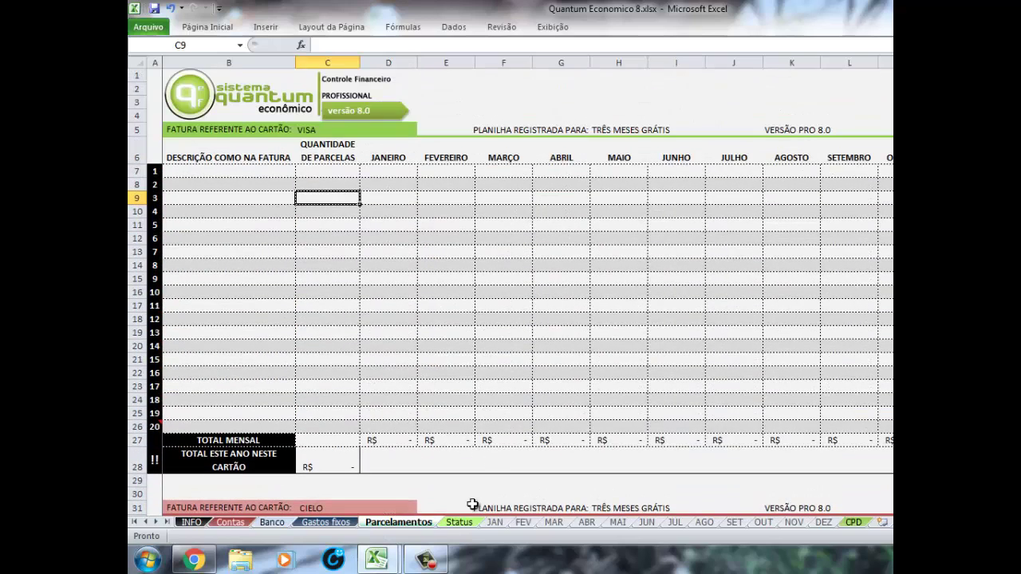
{"action": "left_click", "coordinate": [263, 178]}
{"action": "double_click", "coordinate": [269, 178]}
{"action": "left_click", "coordinate": [268, 182]}
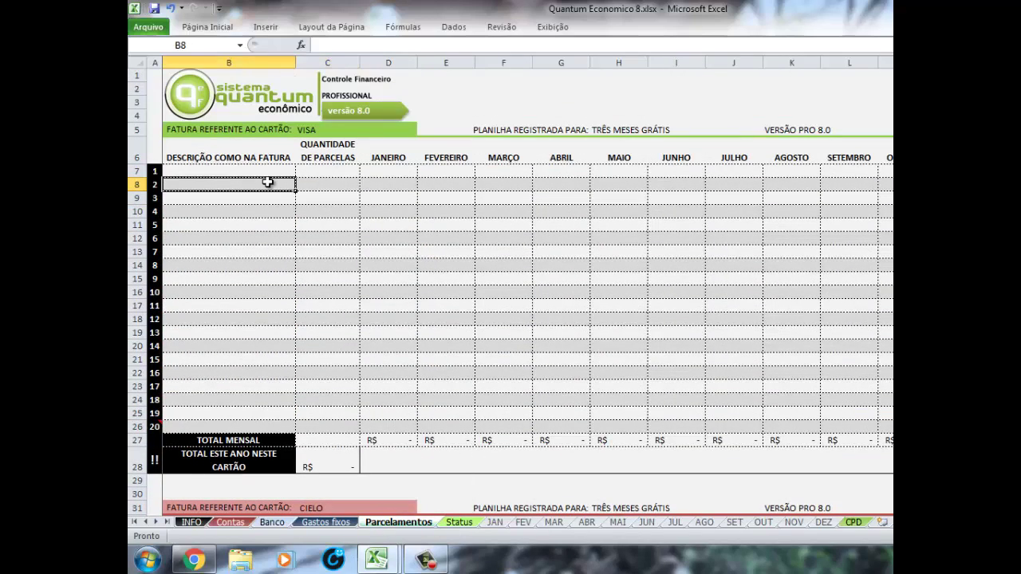
{"action": "type", "text": "PÃO"}
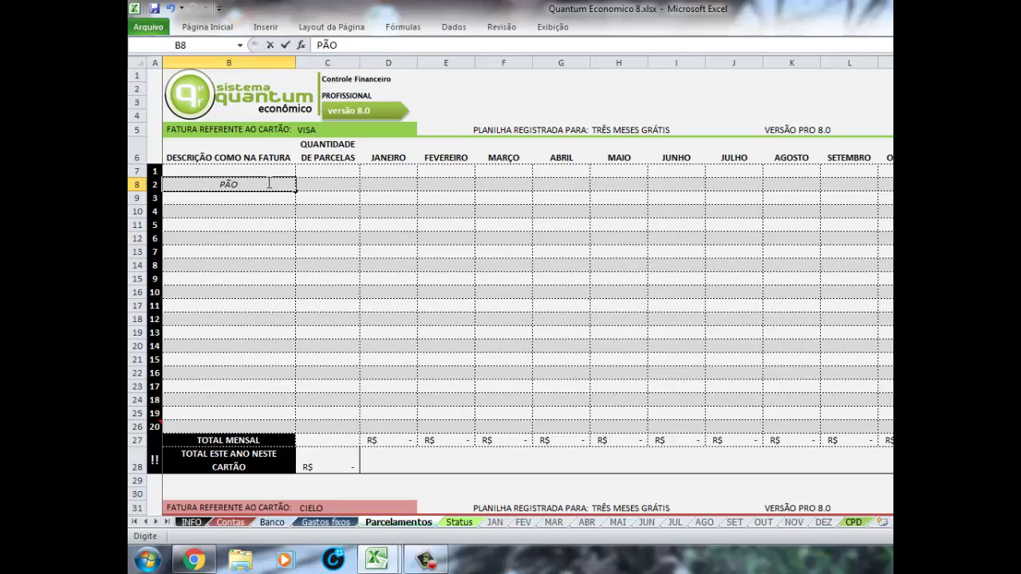
{"action": "key", "text": "Tab"}
{"action": "key", "text": "Tab"}
{"action": "key", "text": "Tab"}
{"action": "key", "text": "Tab"}
{"action": "key", "text": "Tab"}
{"action": "key", "text": "Tab"}
{"action": "key", "text": "Tab"}
{"action": "key", "text": "Tab"}
{"action": "key", "text": "Tab"}
{"action": "key", "text": "Tab"}
{"action": "key", "text": "Tab"}
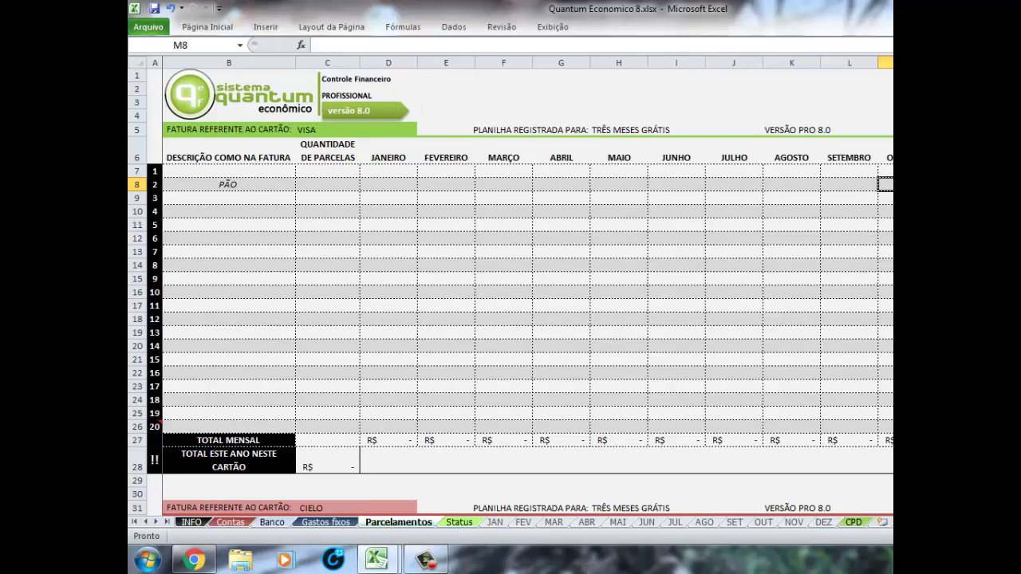
- Delete the PÃO description from B8 again
{"action": "scroll", "coordinate": [872, 298], "scroll_direction": "right", "scroll_amount": 1}
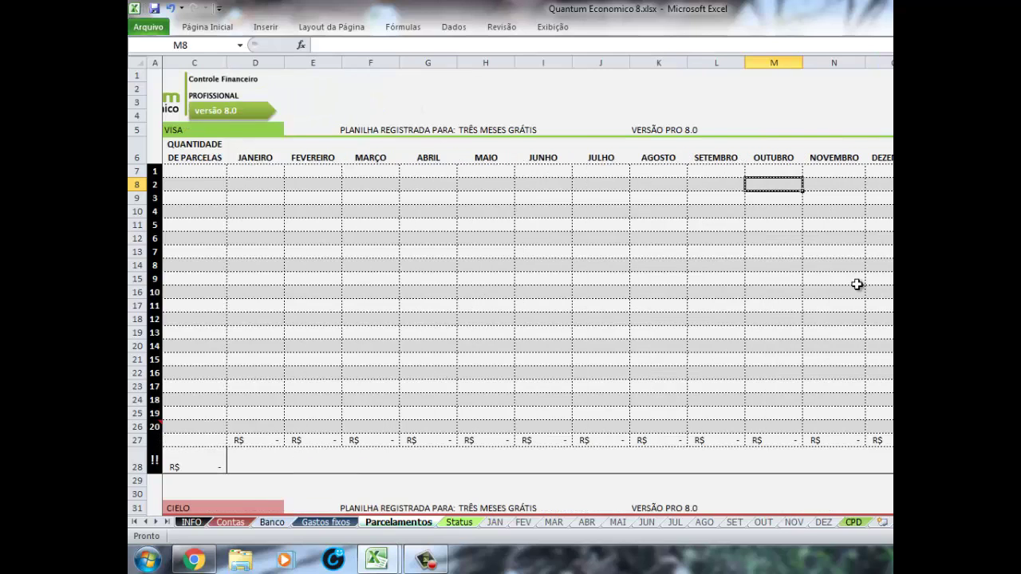
{"action": "key", "text": "Return"}
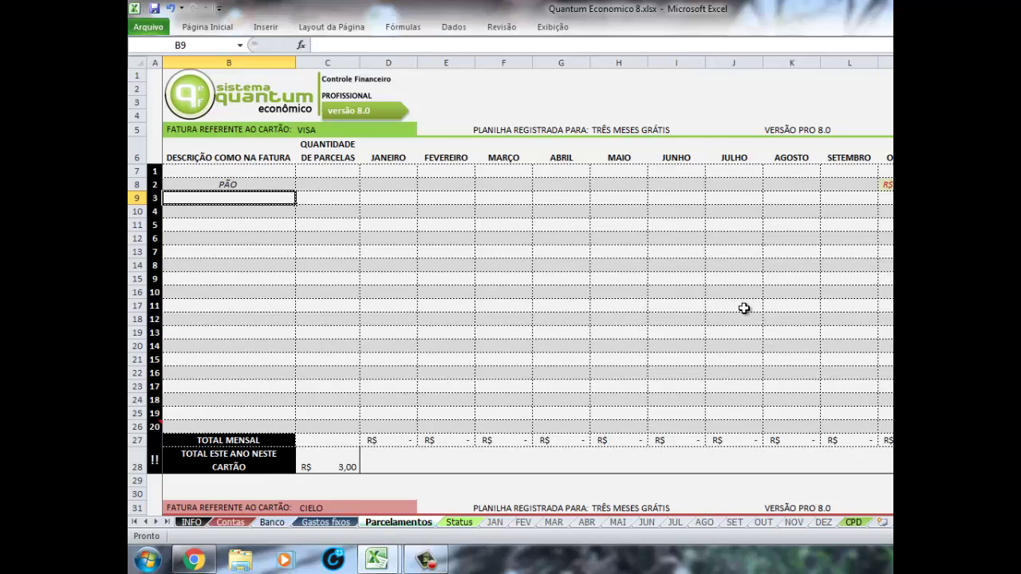
{"action": "left_click", "coordinate": [269, 189]}
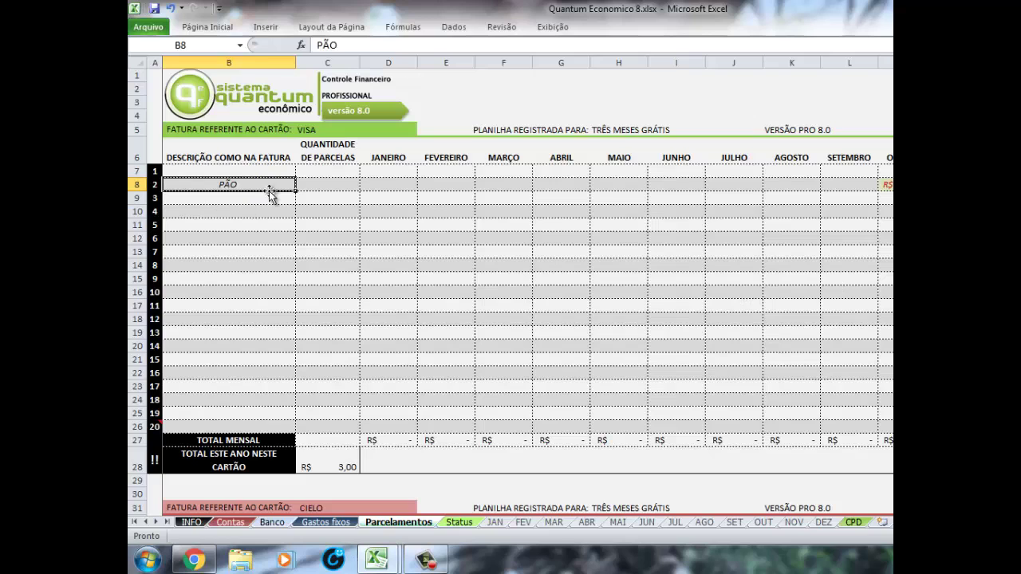
{"action": "key", "text": "Delete"}
{"action": "key", "text": "ctrl+Right"}
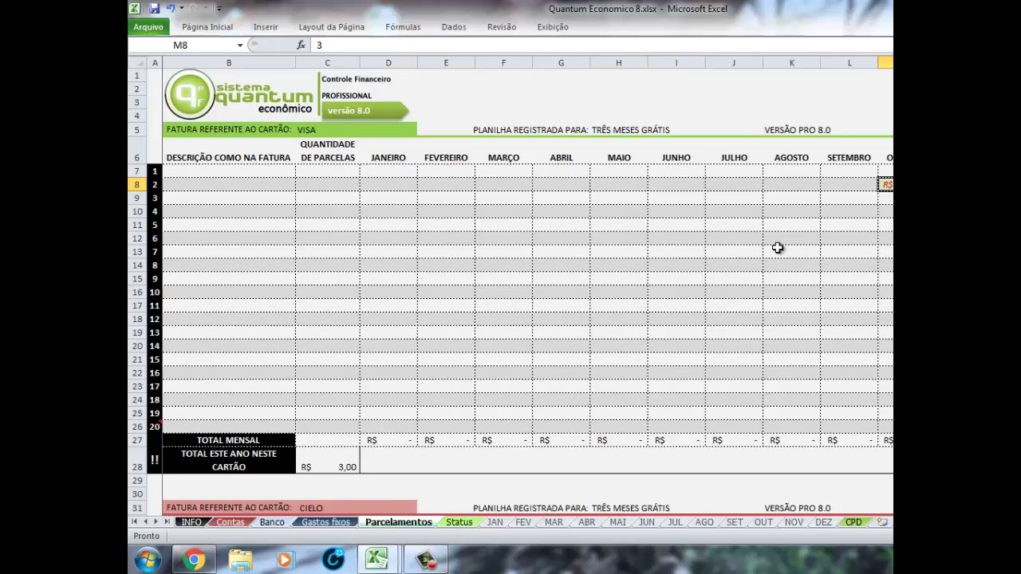
- Back on JAN, enter a PAO item with a value of 3,00
{"action": "left_click", "coordinate": [495, 522]}
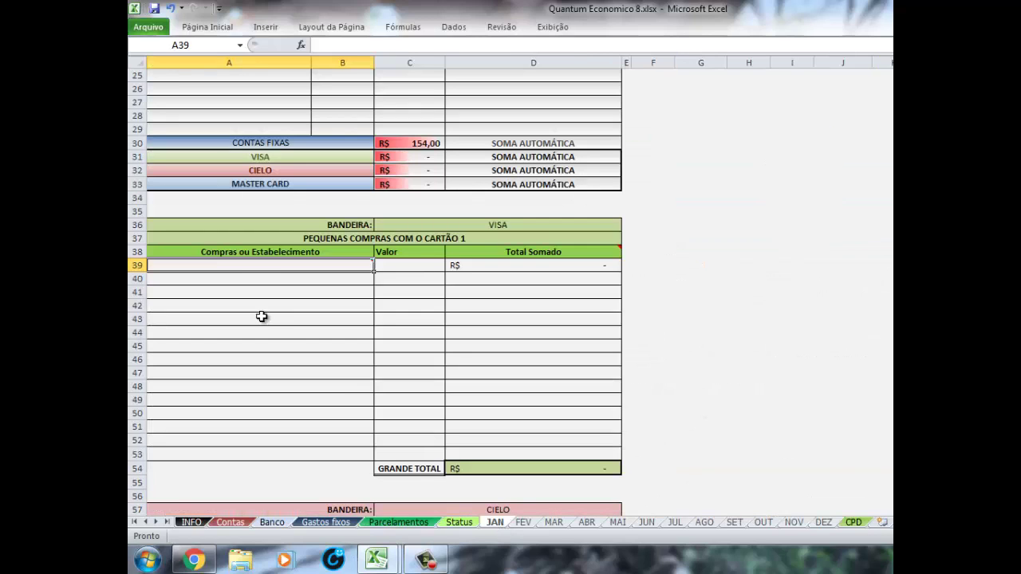
{"action": "type", "text": "PAO"}
{"action": "key", "text": "Tab"}
{"action": "type", "text": "3"}
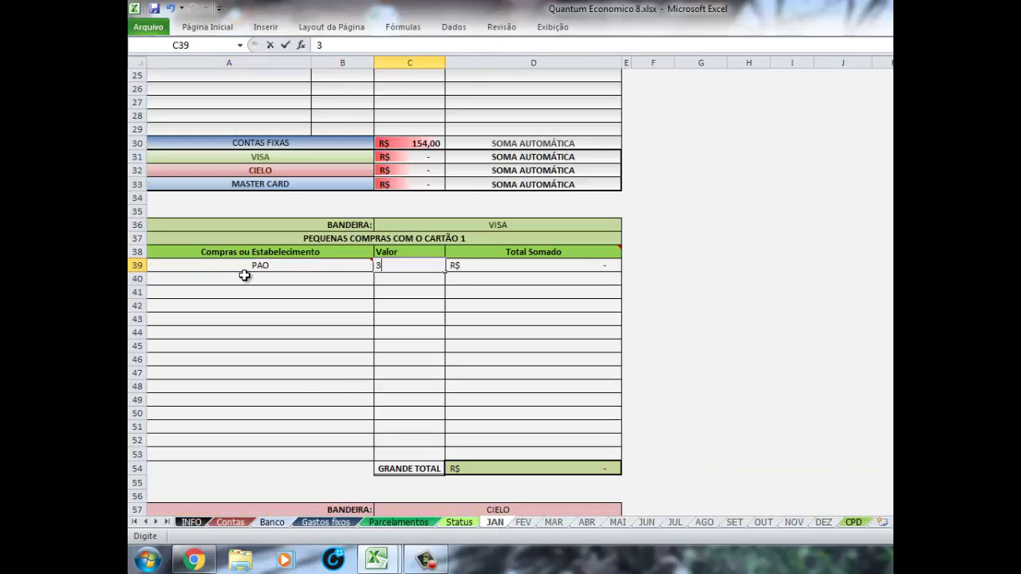
{"action": "key", "text": "Return"}
- Check the VISA total formula in C31 and compare with the Parcelamentos sheet
{"action": "scroll", "coordinate": [247, 275], "scroll_direction": "up", "scroll_amount": 8}
{"action": "scroll", "coordinate": [284, 274], "scroll_direction": "down", "scroll_amount": 4}
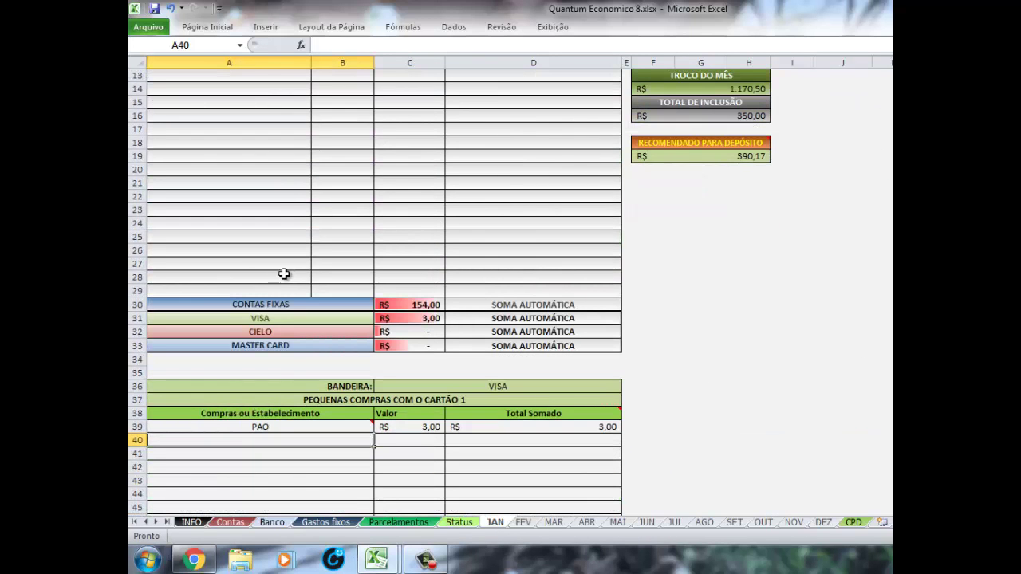
{"action": "left_click", "coordinate": [405, 319]}
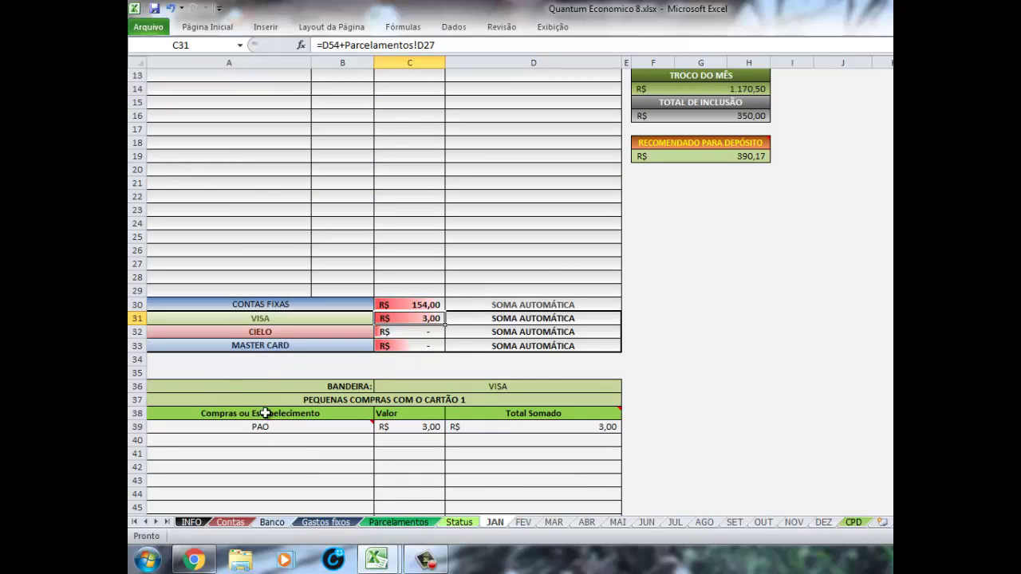
{"action": "left_click", "coordinate": [369, 521]}
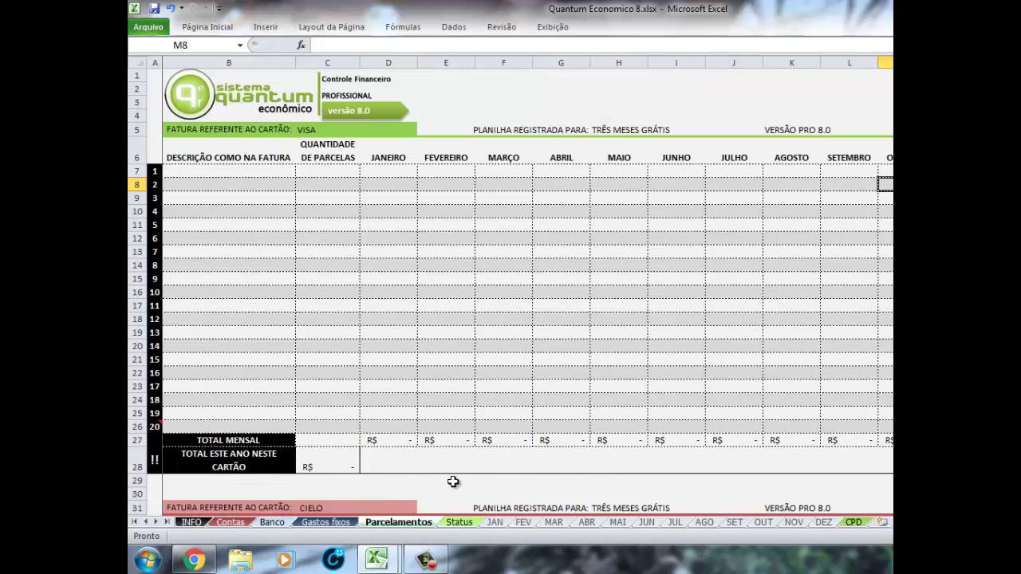
{"action": "left_click", "coordinate": [495, 522]}
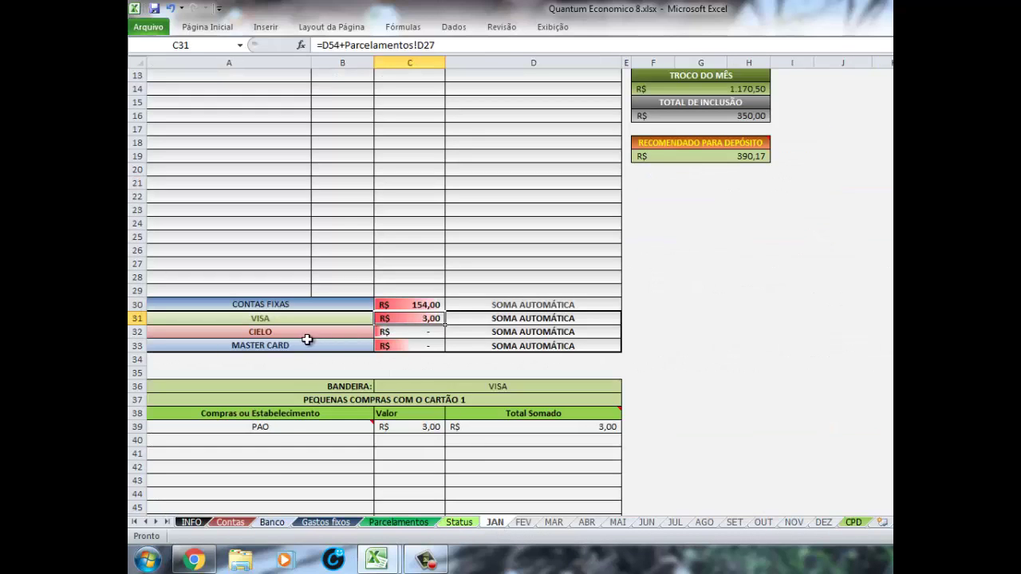
- Add a CINEMA purchase of R$ 25 in the first VISA row, A39
{"action": "left_click_drag", "start_coordinate": [278, 435], "coordinate": [394, 433]}
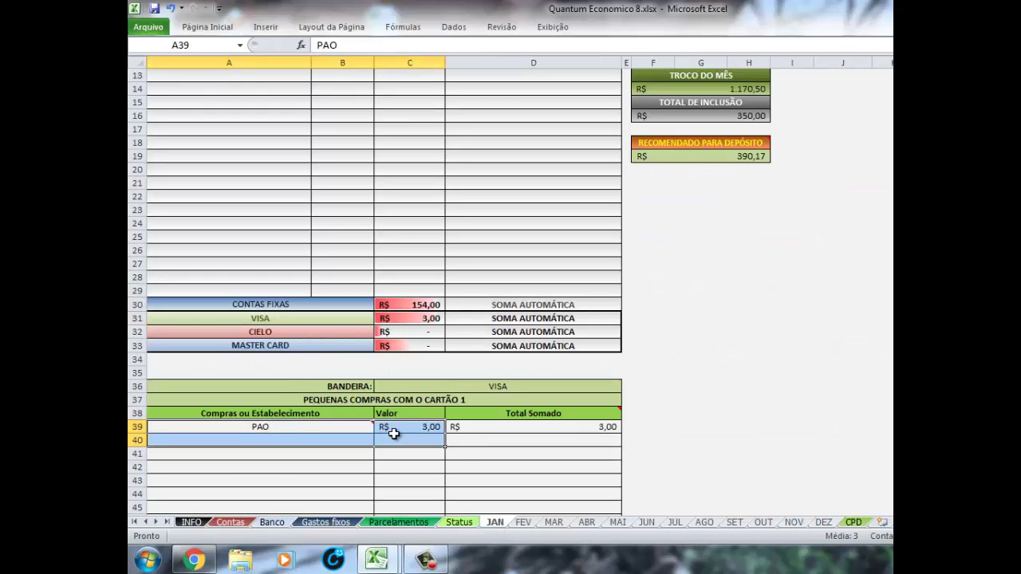
{"action": "scroll", "coordinate": [348, 398], "scroll_direction": "down", "scroll_amount": 6}
{"action": "scroll", "coordinate": [348, 398], "scroll_direction": "down", "scroll_amount": 9}
{"action": "scroll", "coordinate": [348, 398], "scroll_direction": "down", "scroll_amount": 2}
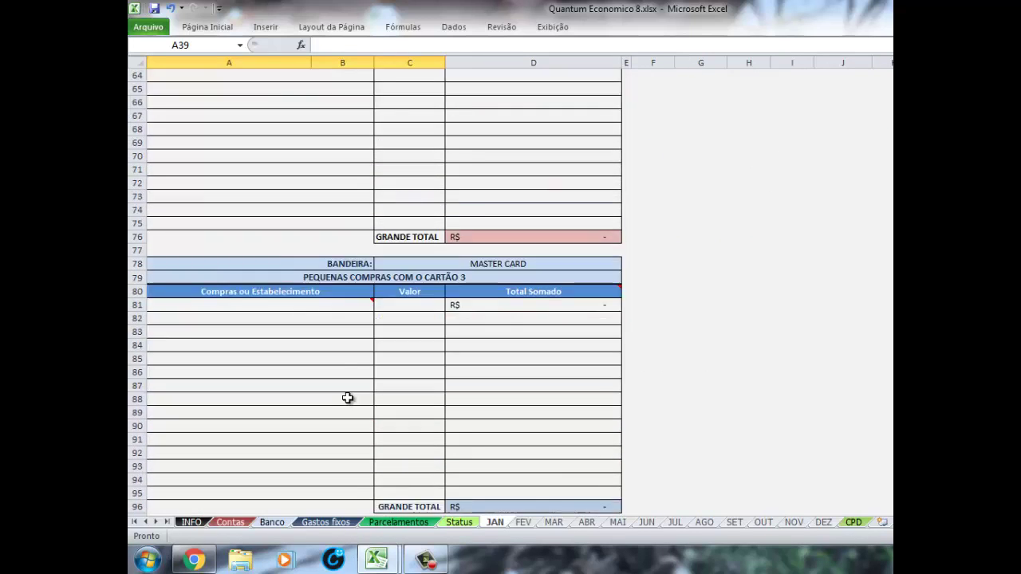
{"action": "scroll", "coordinate": [348, 398], "scroll_direction": "up", "scroll_amount": 10}
{"action": "left_click", "coordinate": [275, 250]}
{"action": "left_click", "coordinate": [242, 142]}
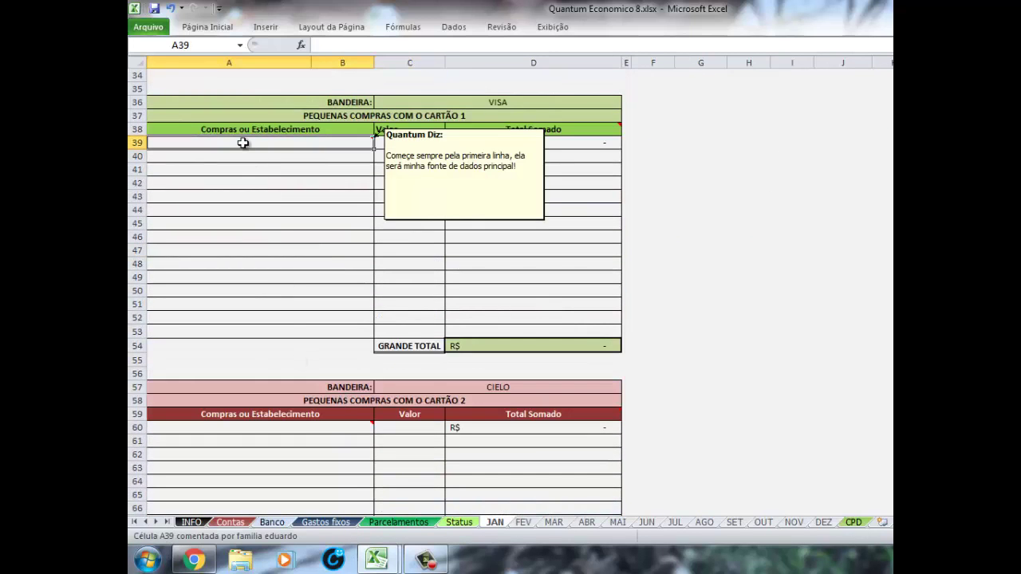
{"action": "type", "text": "CINEMA"}
{"action": "key", "text": "Tab"}
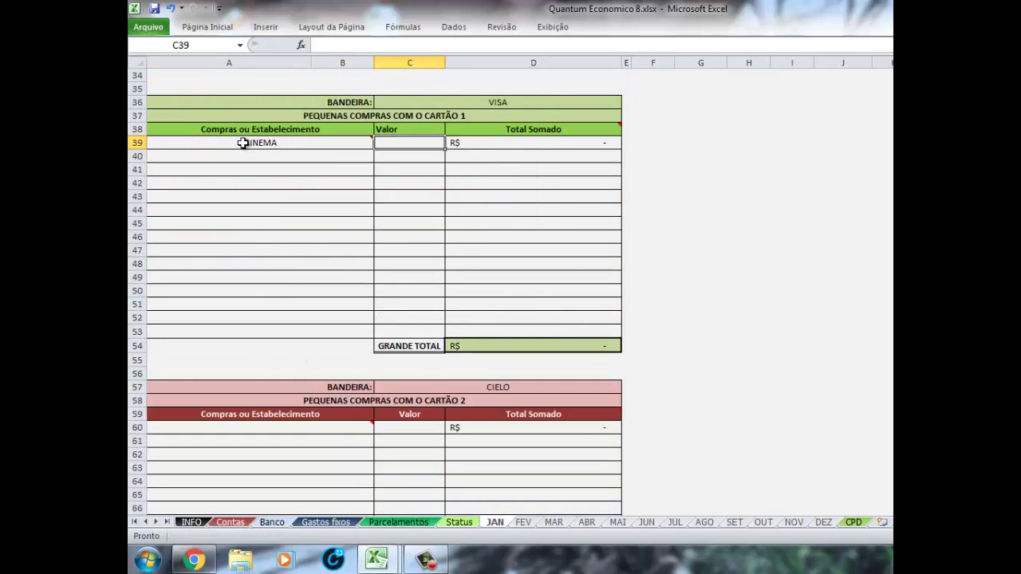
{"action": "type", "text": "25"}
{"action": "key", "text": "Return"}
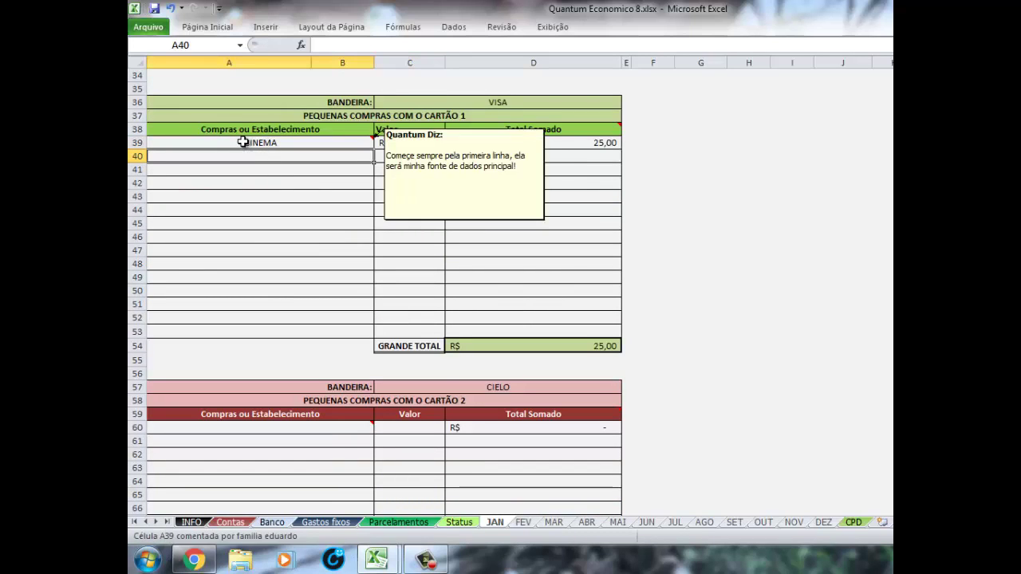
- Delete the CINEMA purchase row A39:C39 and return to the main entries table
{"action": "scroll", "coordinate": [317, 197], "scroll_direction": "up", "scroll_amount": 2}
{"action": "scroll", "coordinate": [317, 198], "scroll_direction": "up", "scroll_amount": 2}
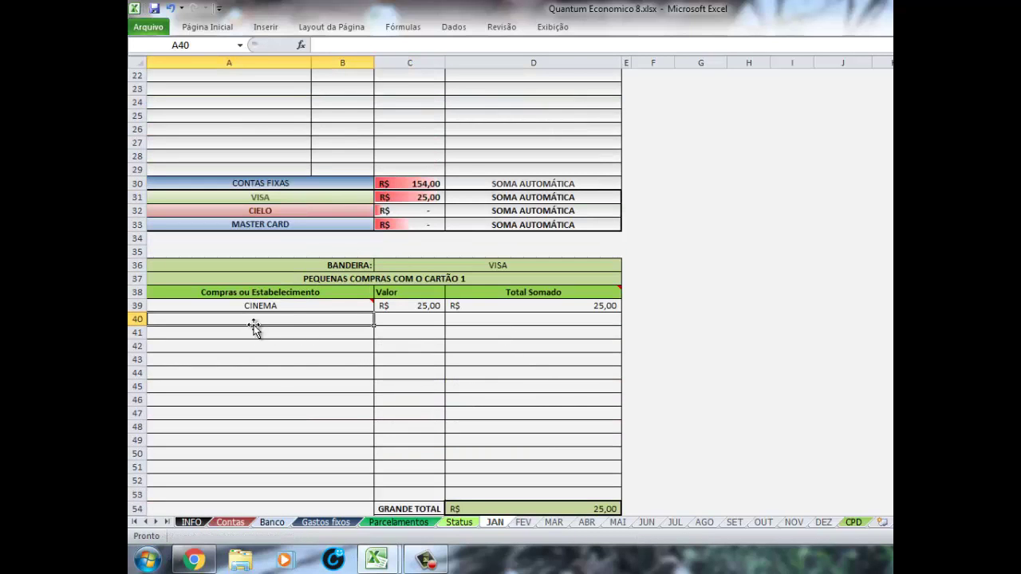
{"action": "left_click", "coordinate": [288, 308]}
{"action": "left_click_drag", "start_coordinate": [288, 308], "coordinate": [380, 312]}
{"action": "key", "text": "Delete"}
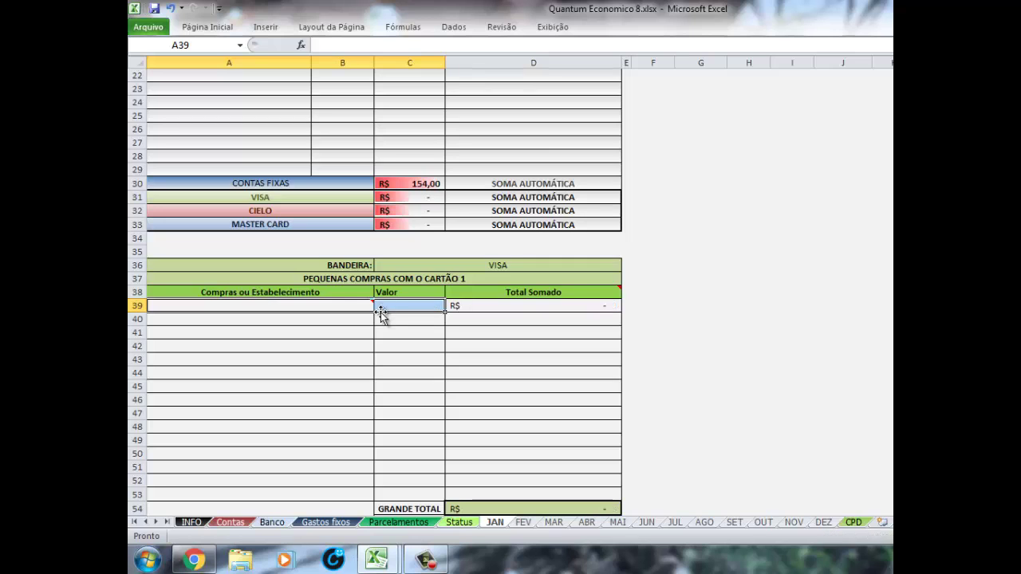
{"action": "scroll", "coordinate": [433, 332], "scroll_direction": "up", "scroll_amount": 2}
{"action": "left_click", "coordinate": [363, 146]}
- Select and then deselect the JAN entries area A8:D28
{"action": "scroll", "coordinate": [324, 200], "scroll_direction": "up", "scroll_amount": 5}
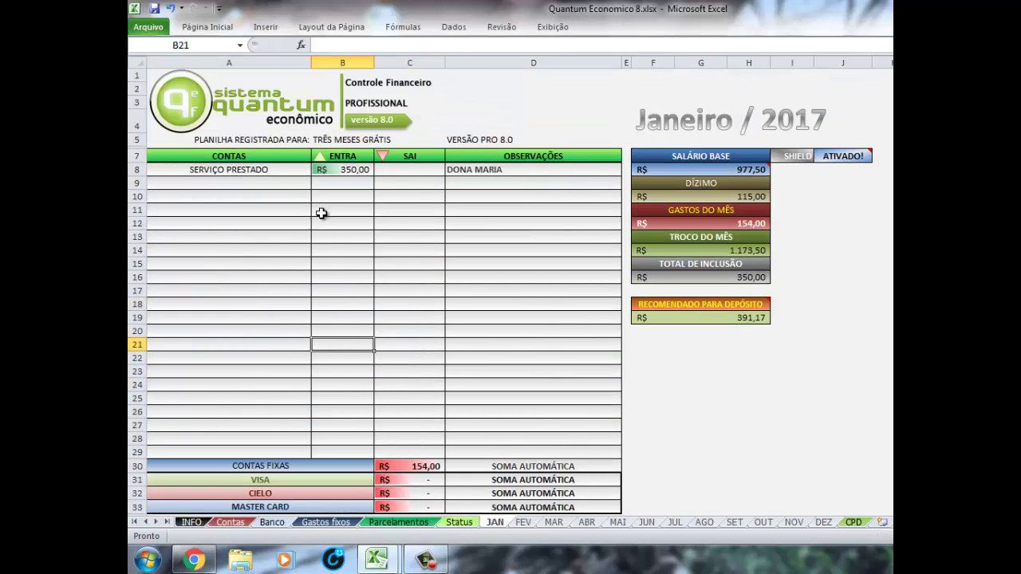
{"action": "left_click_drag", "start_coordinate": [273, 186], "coordinate": [490, 420]}
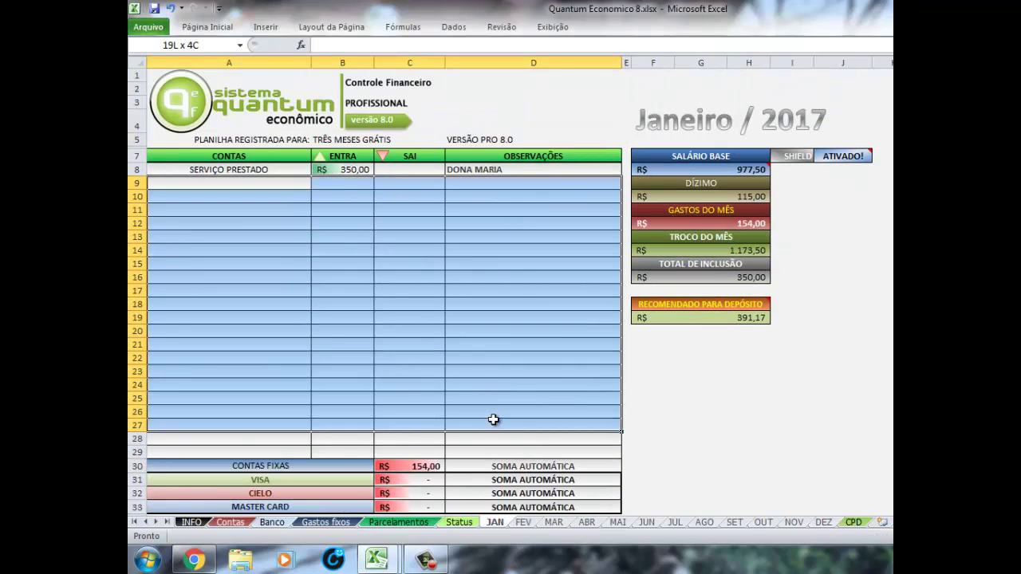
{"action": "left_click", "coordinate": [371, 372]}
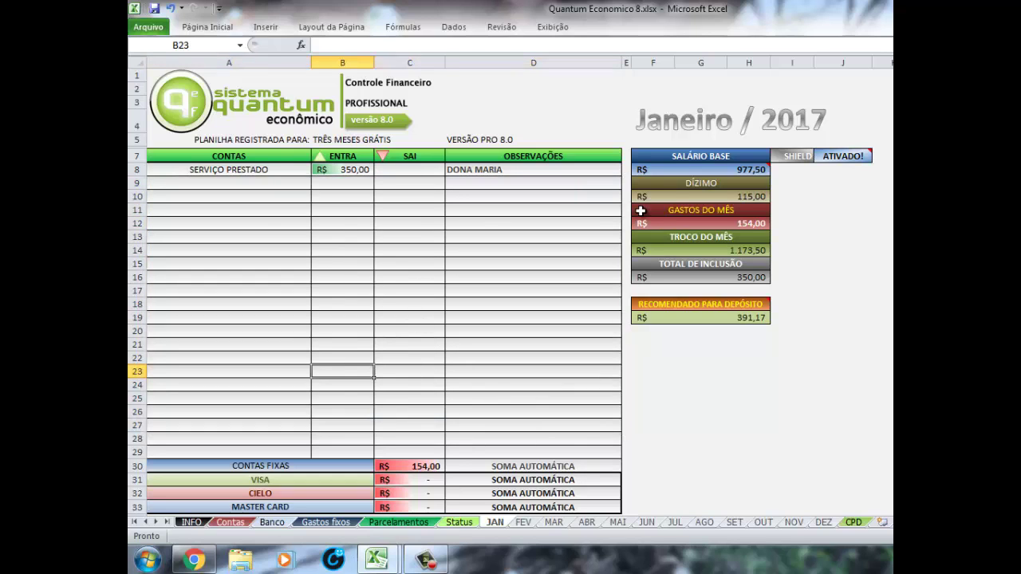
{"action": "left_click_drag", "start_coordinate": [271, 170], "coordinate": [564, 445]}
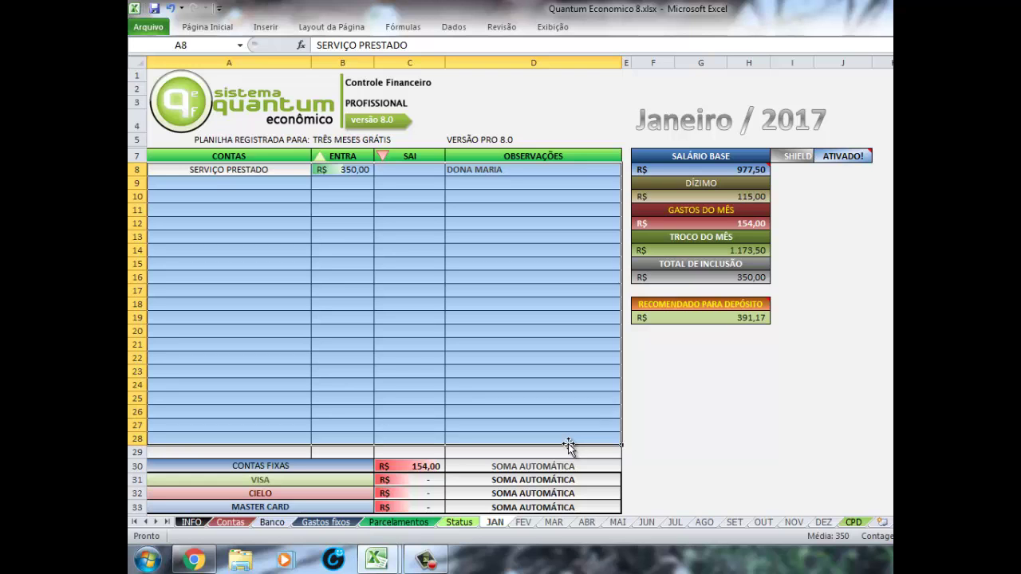
{"action": "left_click", "coordinate": [399, 363]}
- Review the FEV through DEZ month sheets, then return to JAN
{"action": "left_click", "coordinate": [515, 522]}
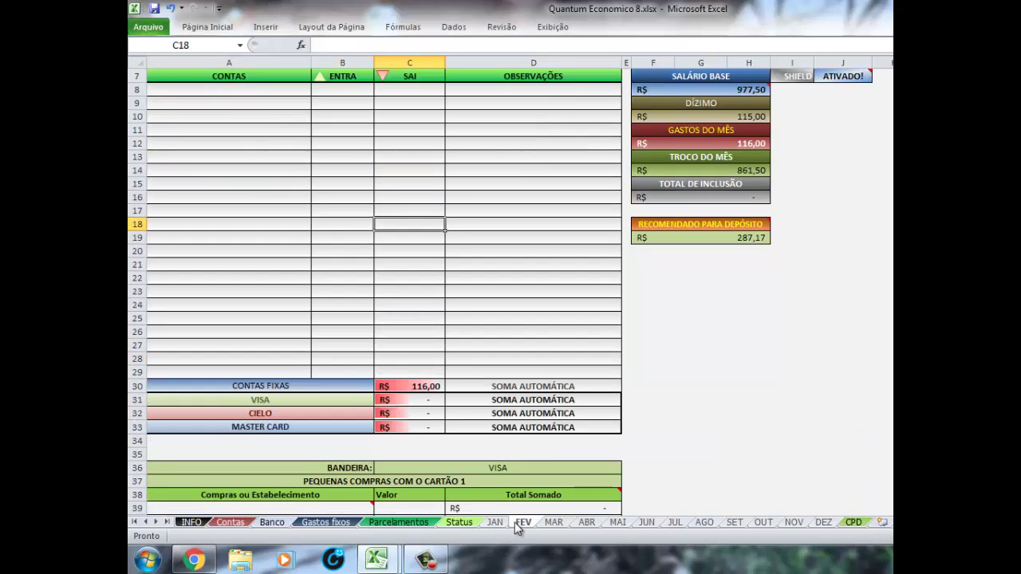
{"action": "left_click", "coordinate": [549, 522]}
{"action": "left_click", "coordinate": [588, 523]}
{"action": "left_click", "coordinate": [619, 522]}
{"action": "left_click", "coordinate": [647, 522]}
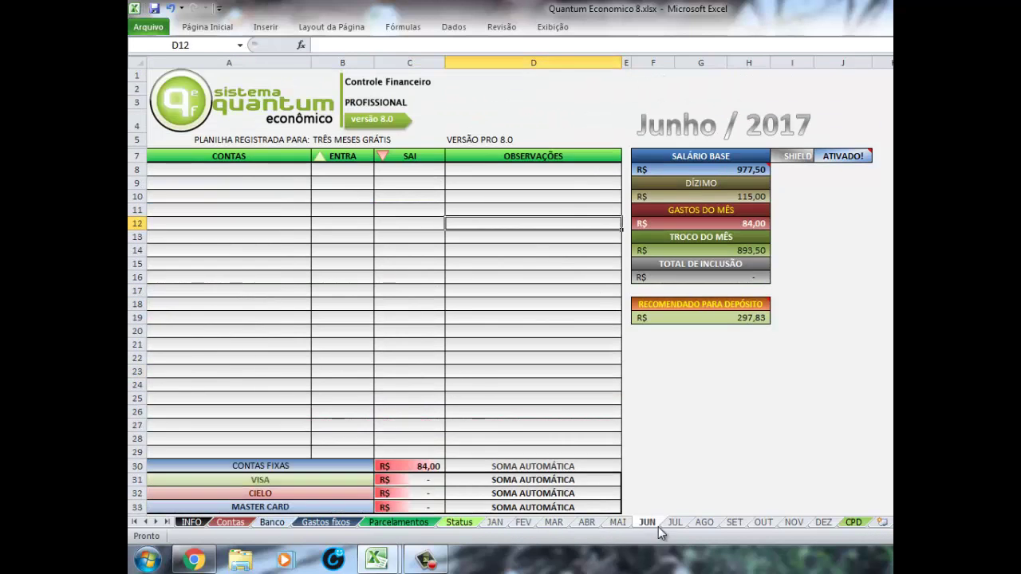
{"action": "left_click", "coordinate": [675, 523]}
{"action": "left_click", "coordinate": [730, 524]}
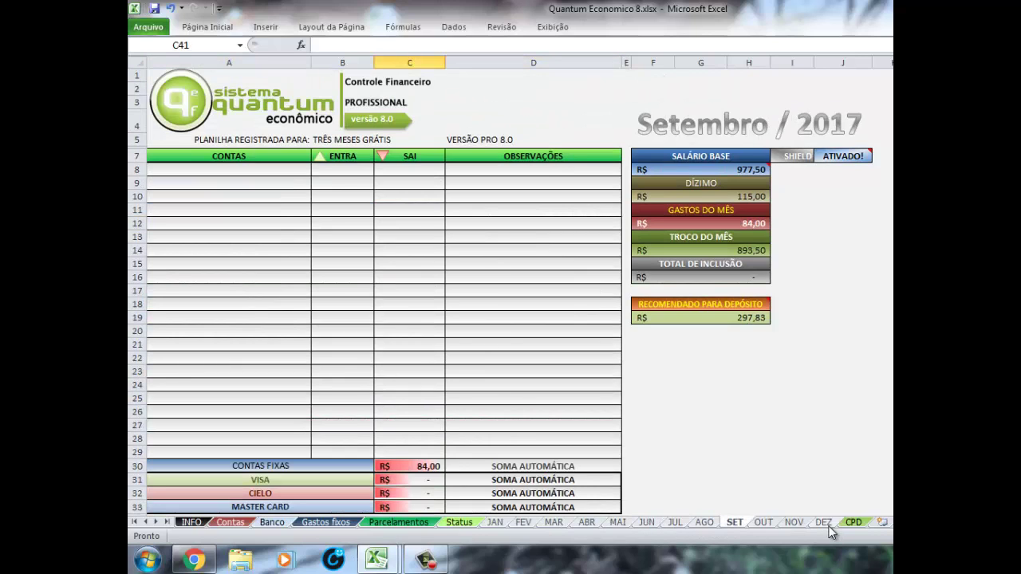
{"action": "left_click", "coordinate": [829, 525]}
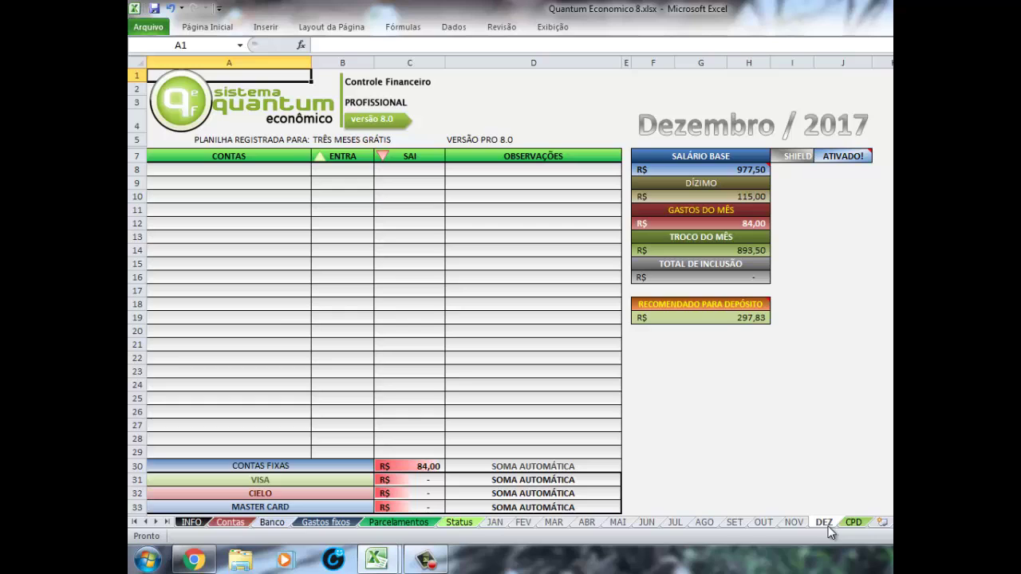
{"action": "left_click", "coordinate": [497, 523]}
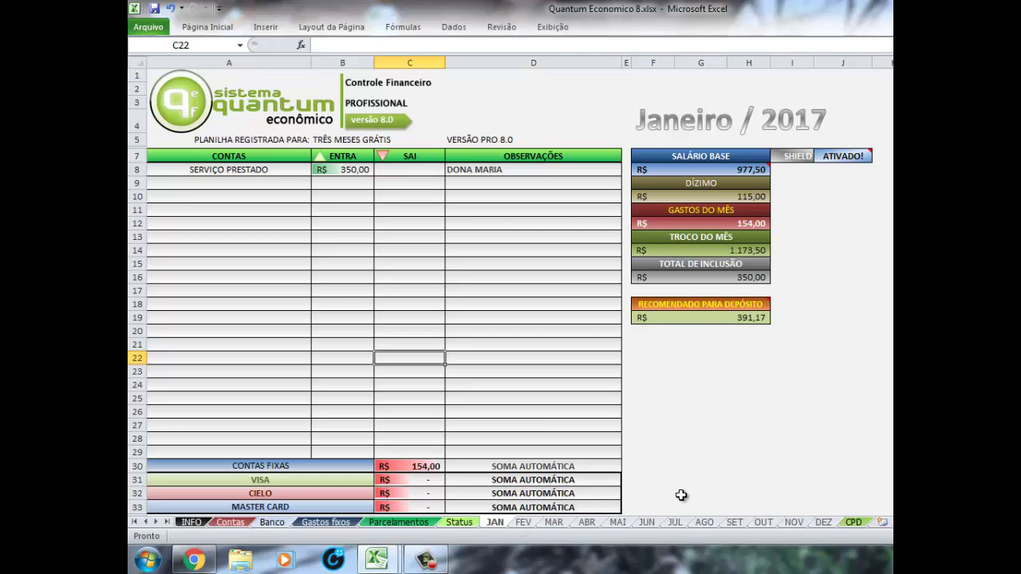
- On AGO, enter a FÉRIAS expense of 1.500,00 in the first entry row
{"action": "left_click", "coordinate": [704, 523]}
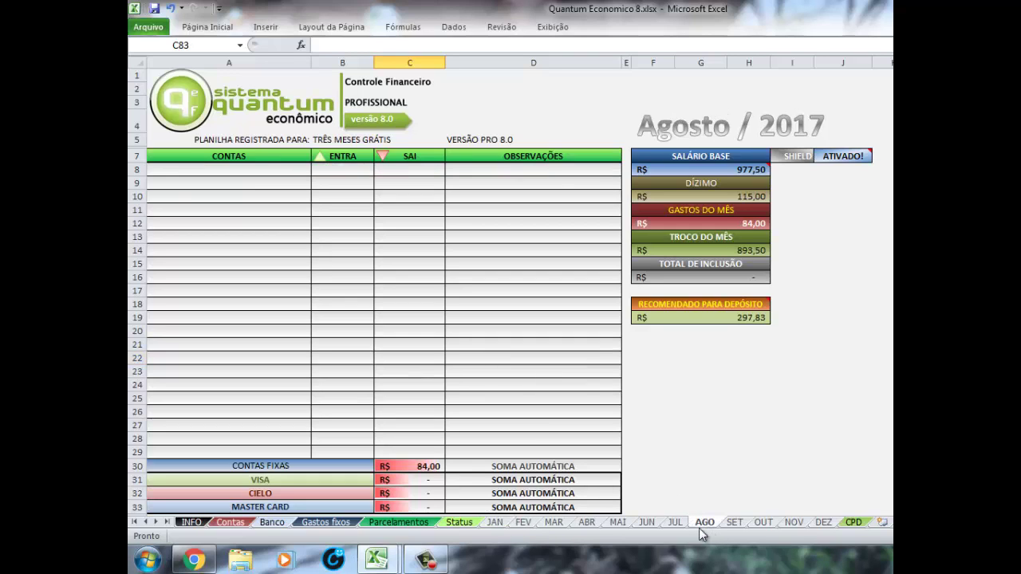
{"action": "left_click", "coordinate": [259, 225]}
{"action": "left_click", "coordinate": [247, 175]}
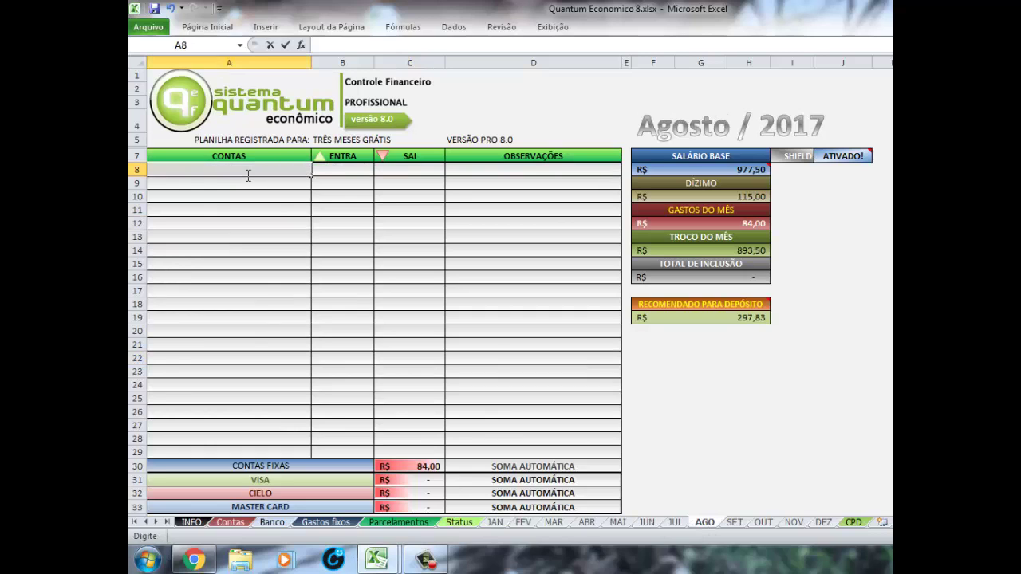
{"action": "type", "text": "FÉRIAS"}
{"action": "key", "text": "Tab"}
{"action": "key", "text": "Tab"}
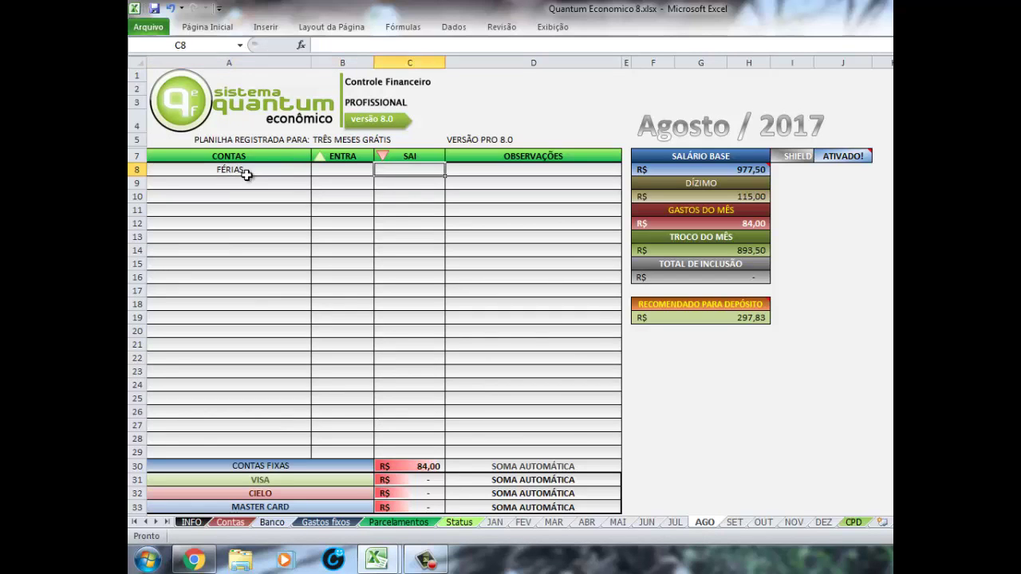
{"action": "type", "text": "1.500"}
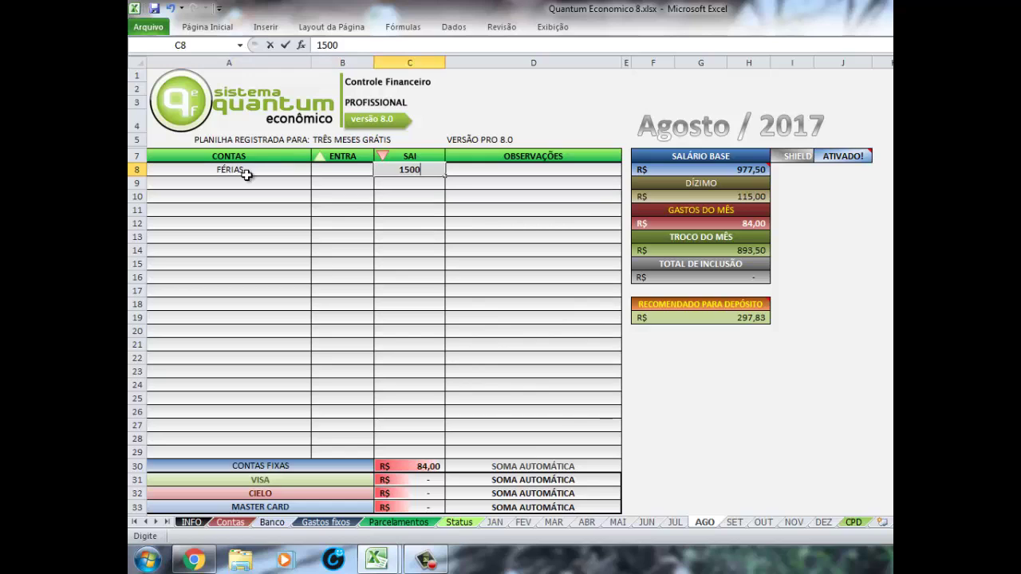
{"action": "key", "text": "Return"}
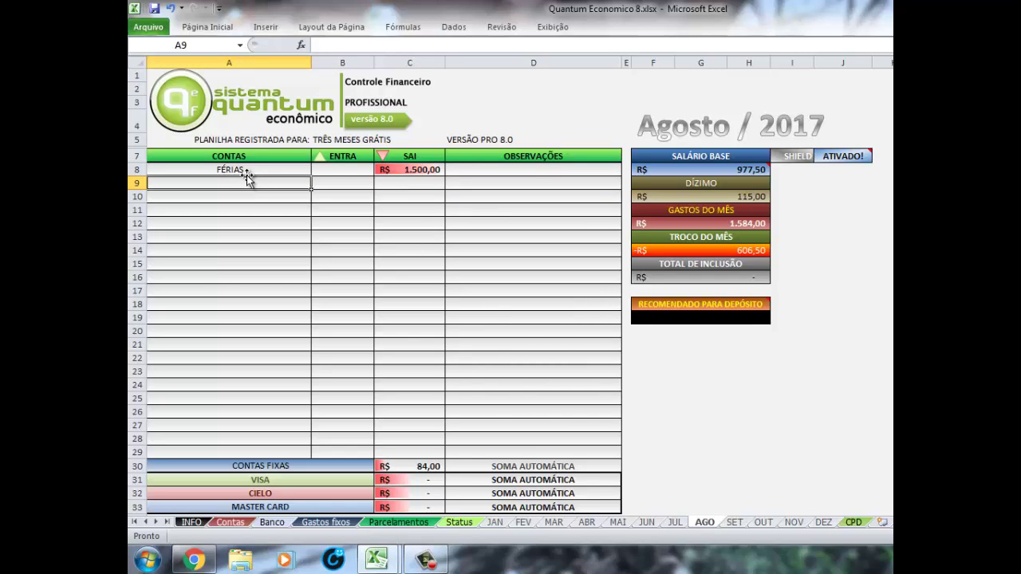
- Note the vacation as PASSEI DE AVIÃO in D8 and view the Status sheet
{"action": "left_click", "coordinate": [547, 172]}
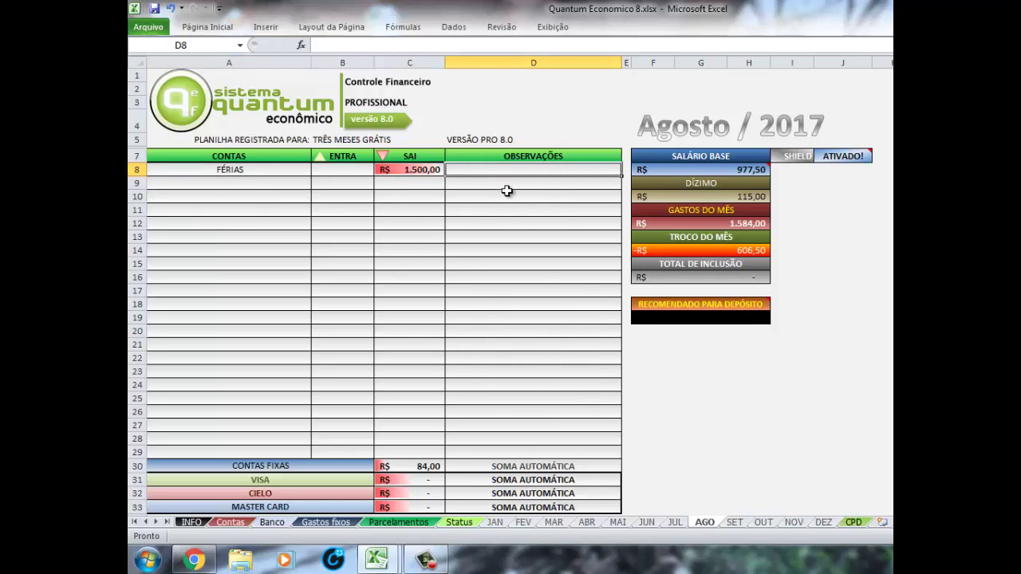
{"action": "type", "text": "PASSEI DE AVIÃO"}
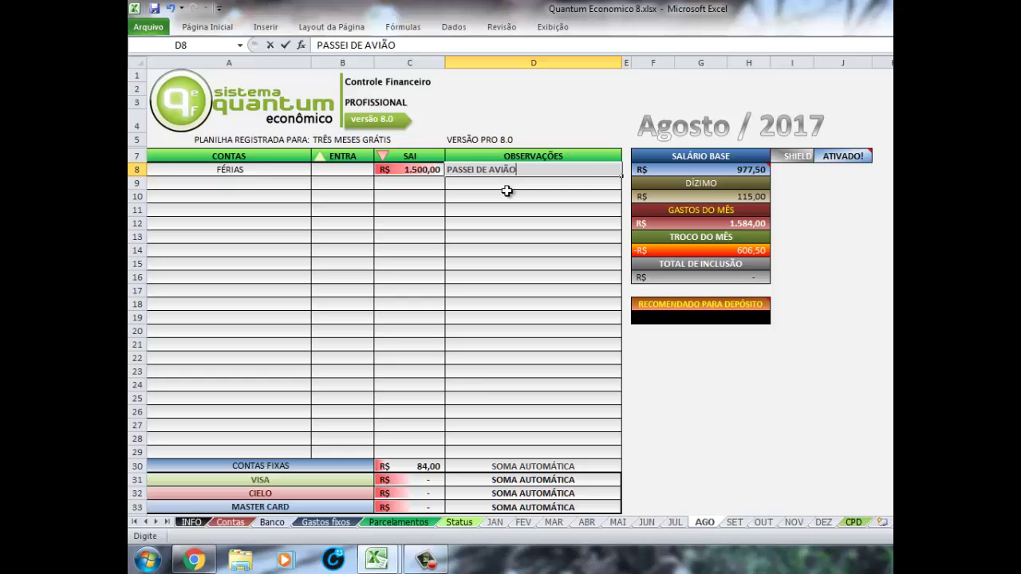
{"action": "key", "text": "Return"}
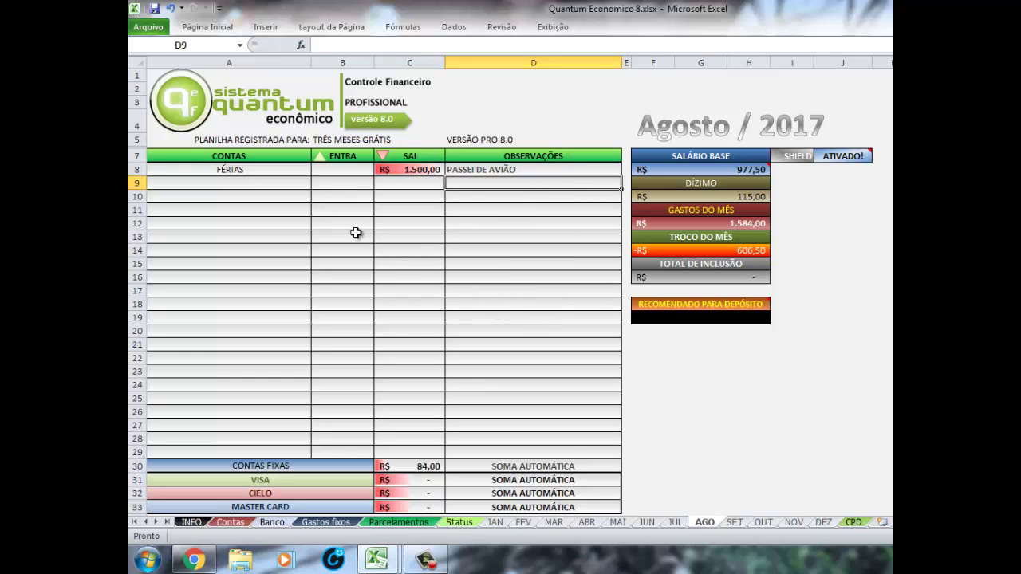
{"action": "left_click", "coordinate": [448, 523]}
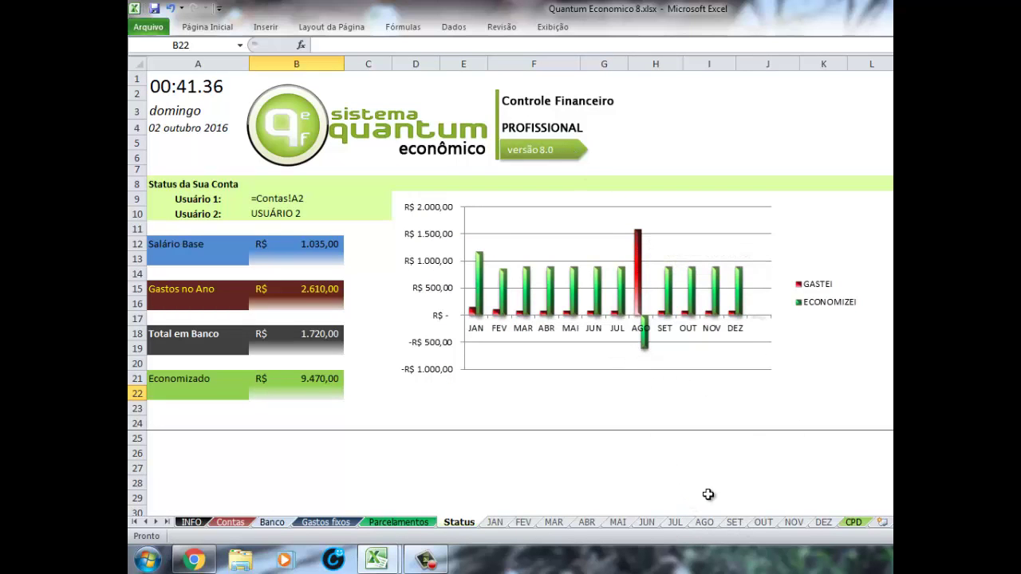
- On AGO, check the 1.500 expense and TROCO DO MÊS formula against January
{"action": "left_click", "coordinate": [704, 522]}
{"action": "left_click", "coordinate": [342, 253]}
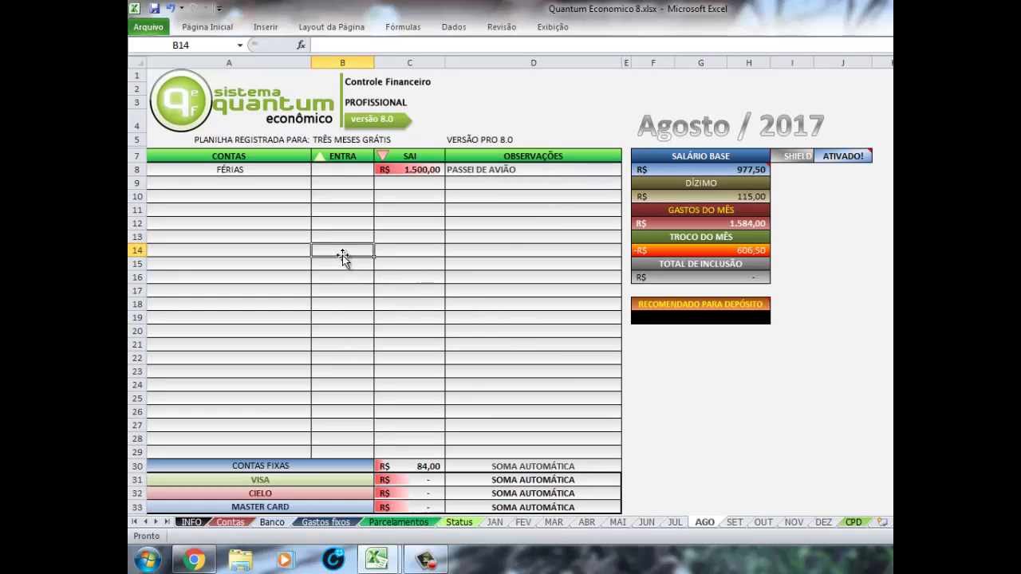
{"action": "left_click", "coordinate": [643, 250]}
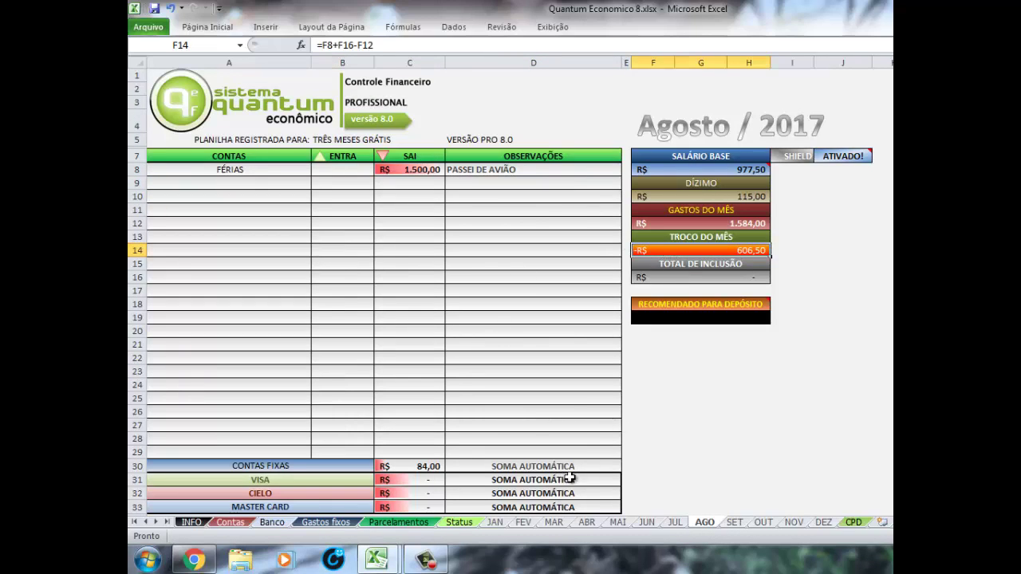
{"action": "left_click", "coordinate": [501, 524]}
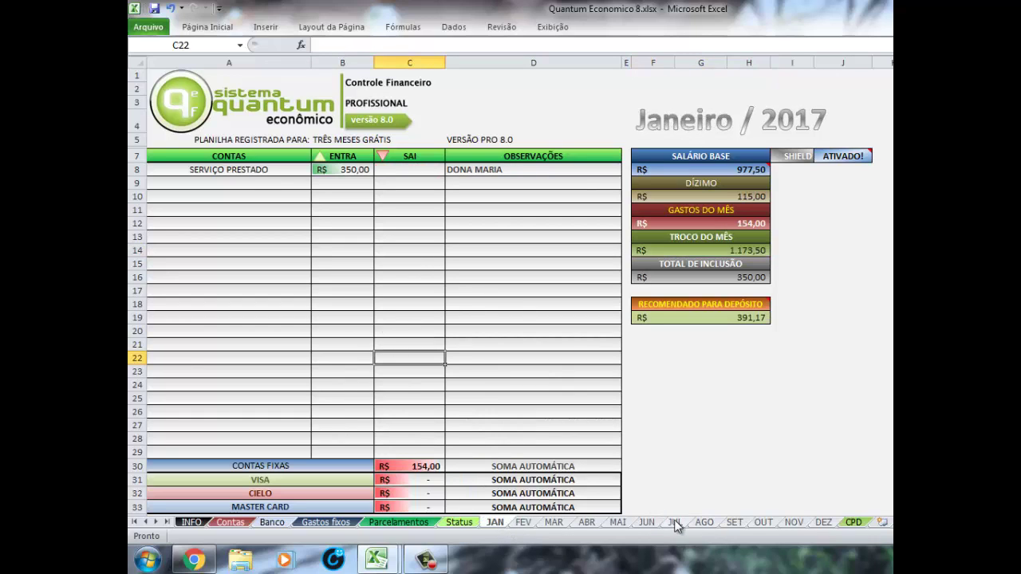
{"action": "left_click", "coordinate": [704, 523]}
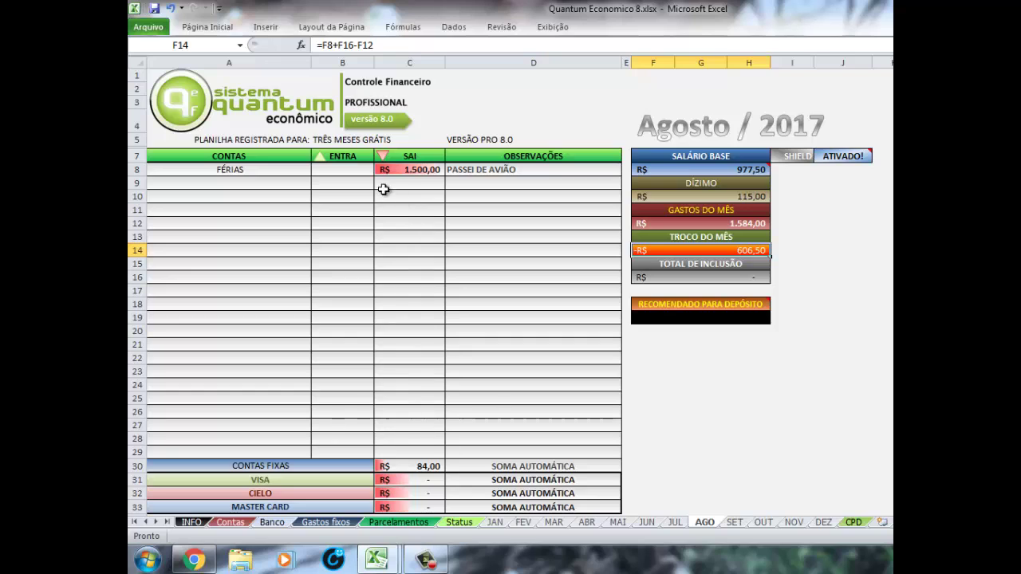
{"action": "left_click", "coordinate": [403, 171]}
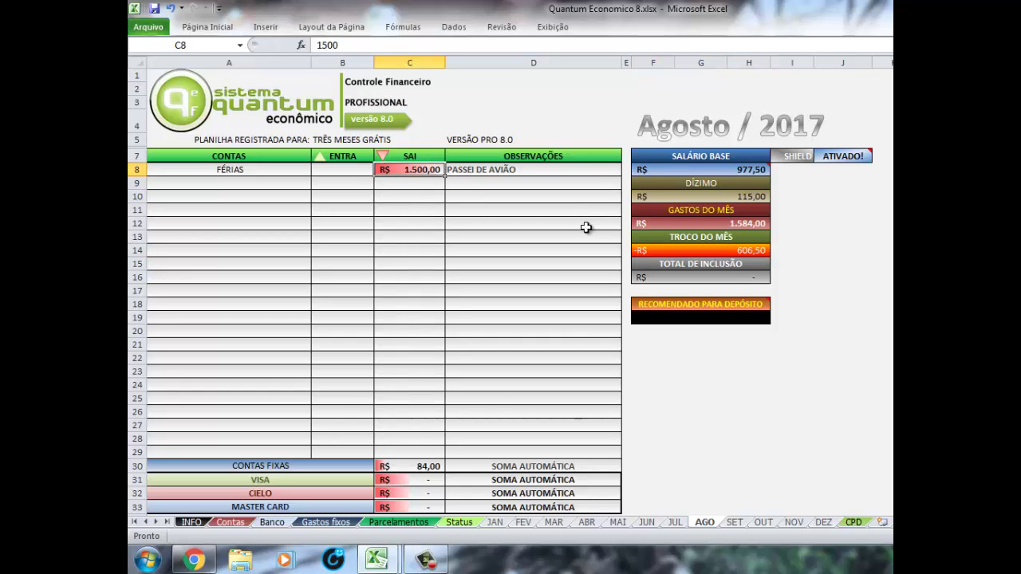
{"action": "left_click", "coordinate": [643, 254]}
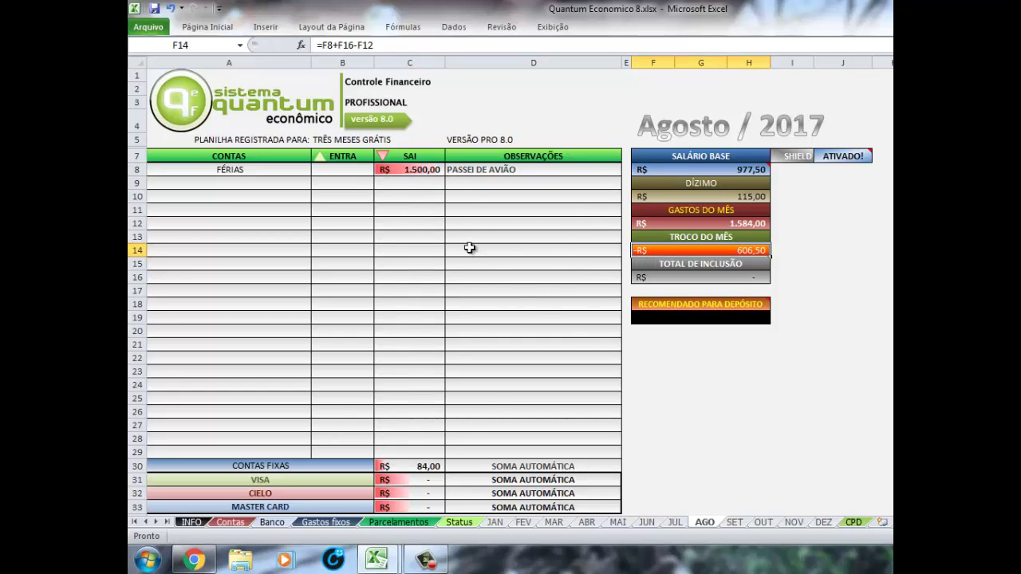
- Change the D8 note from PASSEI DE AVIÃO to PASSEIO DE AVIÃO
{"action": "left_click", "coordinate": [462, 170]}
{"action": "left_click", "coordinate": [351, 45]}
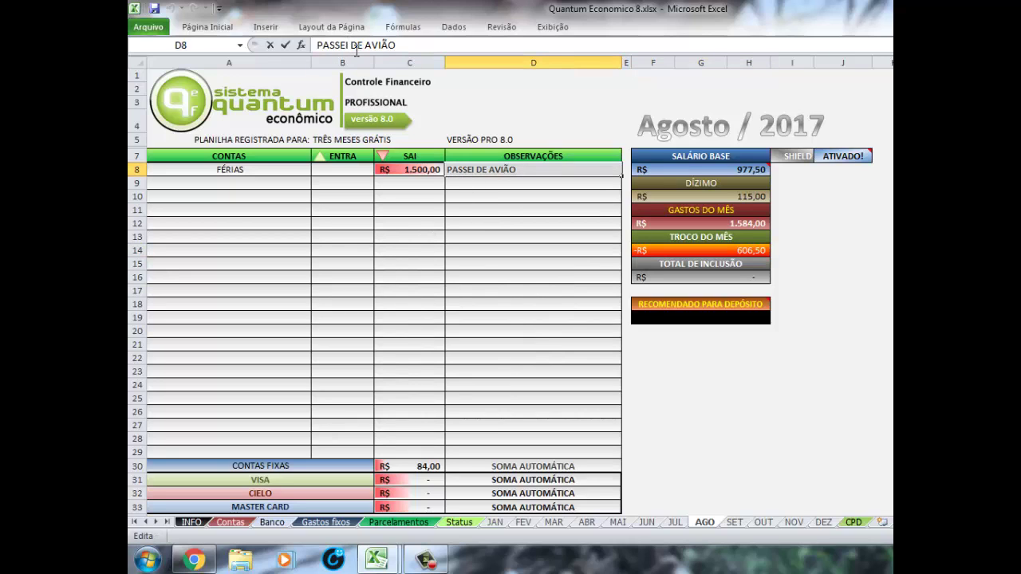
{"action": "type", "text": "O"}
{"action": "key", "text": "Return"}
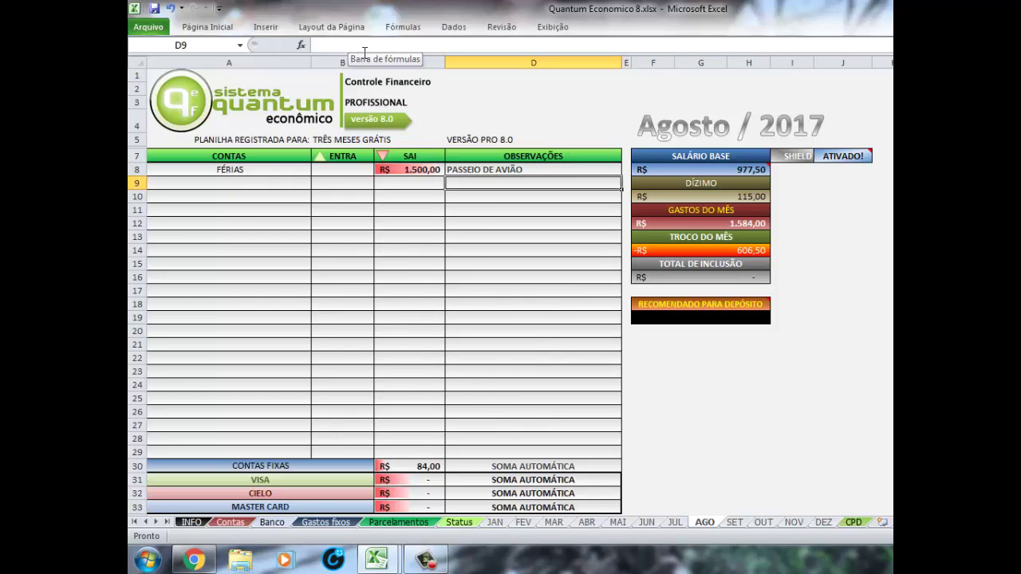
- Flip through the JAN, FEV and MAR month sheets
{"action": "left_click", "coordinate": [495, 522]}
{"action": "left_click", "coordinate": [524, 523]}
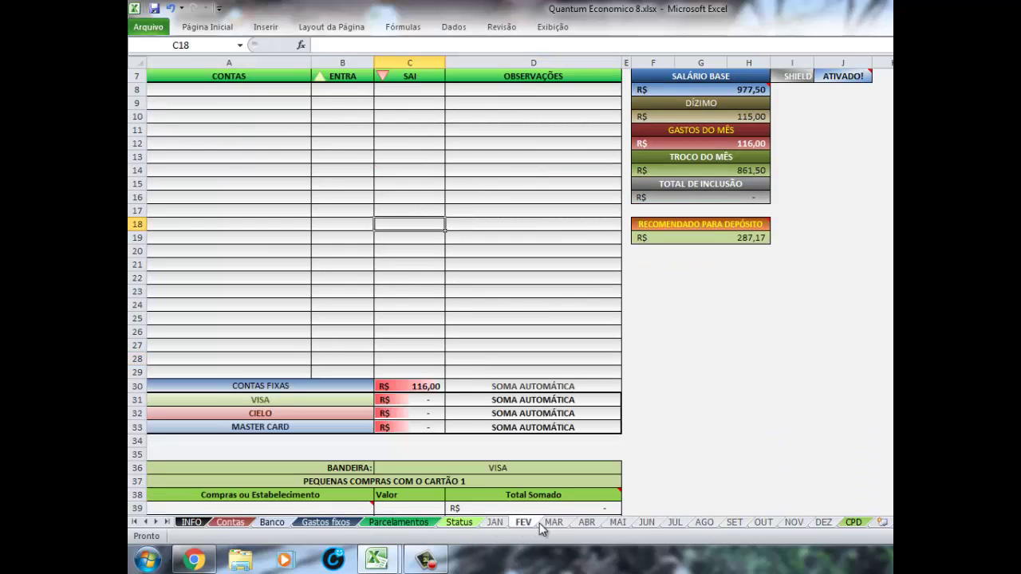
{"action": "left_click", "coordinate": [553, 523]}
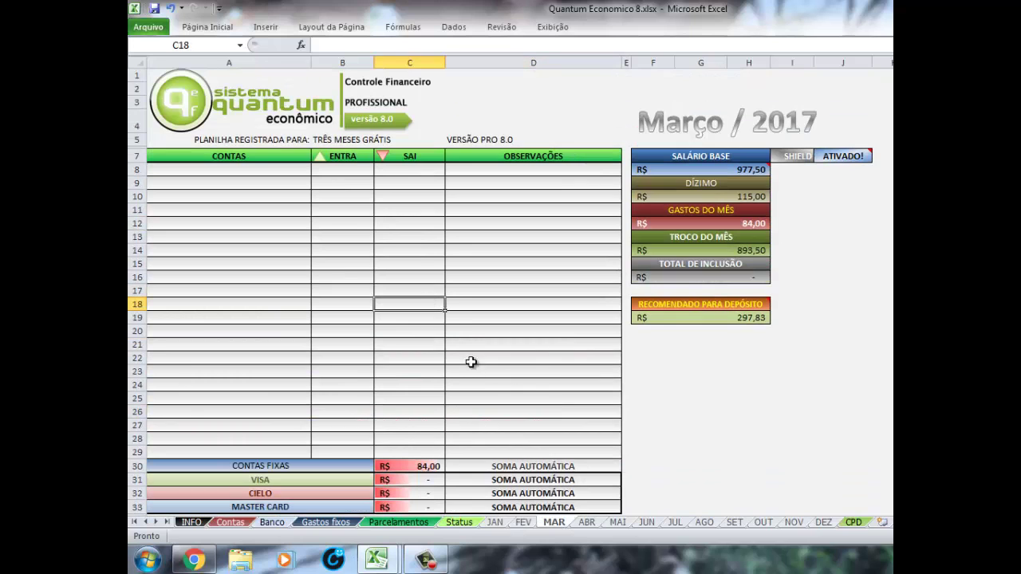
{"action": "left_click", "coordinate": [495, 522]}
{"action": "left_click", "coordinate": [523, 523]}
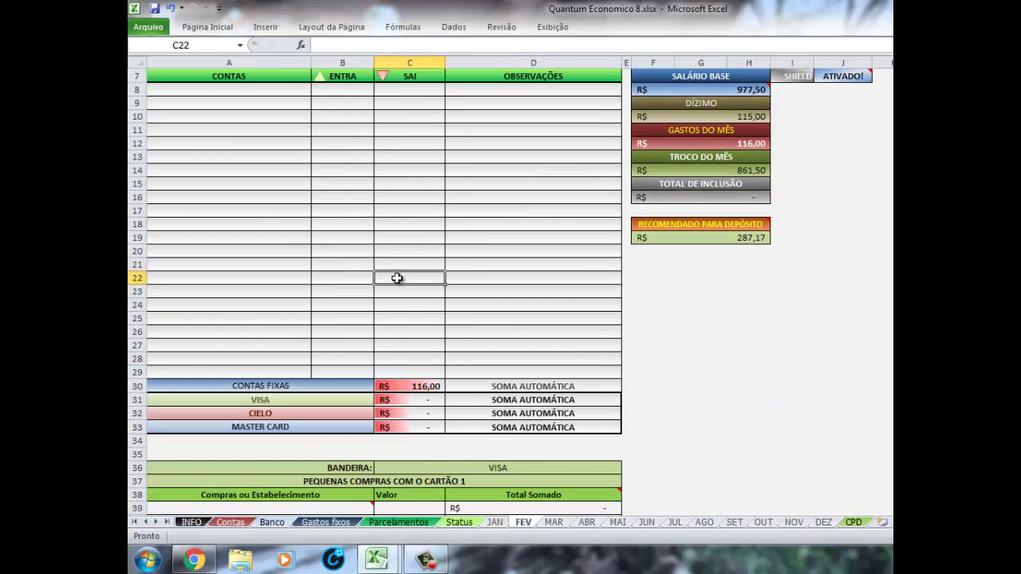
{"action": "left_click", "coordinate": [321, 221]}
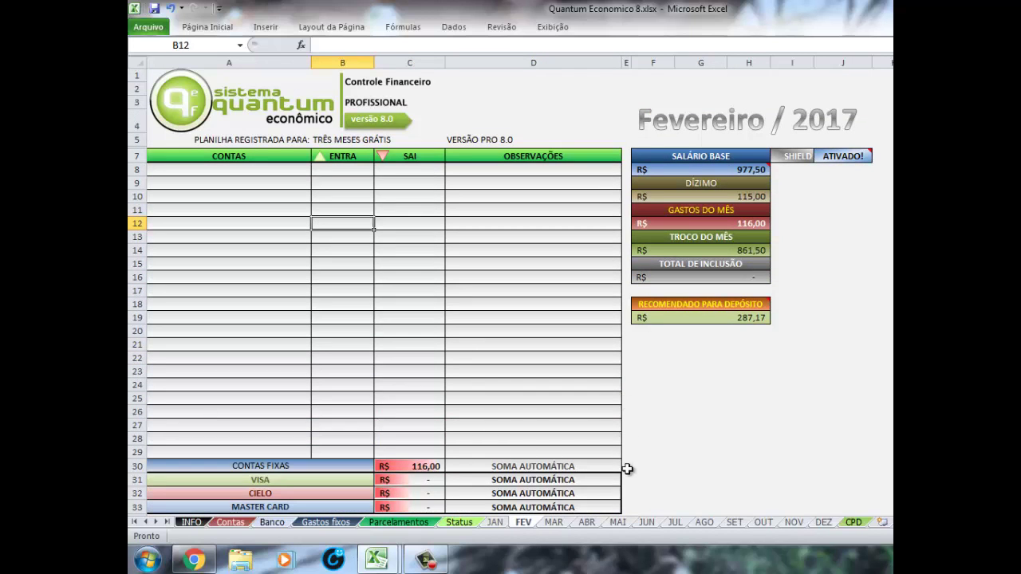
- Browse ABR, MAI and JUN, ending on JUL with its entry table reviewed
{"action": "left_click", "coordinate": [587, 523]}
{"action": "scroll", "coordinate": [440, 296], "scroll_direction": "up", "scroll_amount": 7}
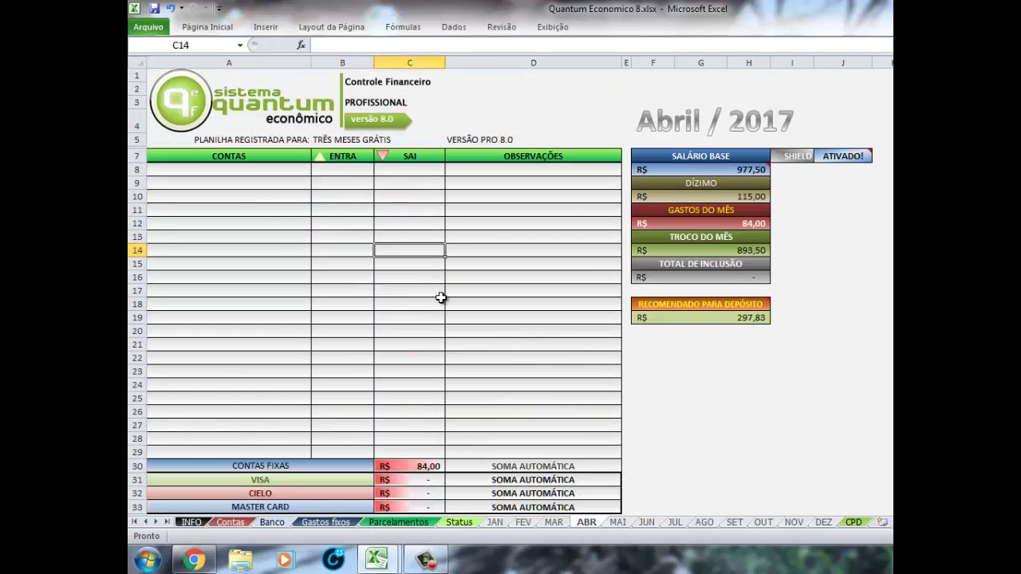
{"action": "left_click", "coordinate": [265, 195]}
{"action": "left_click", "coordinate": [623, 522]}
{"action": "left_click", "coordinate": [640, 522]}
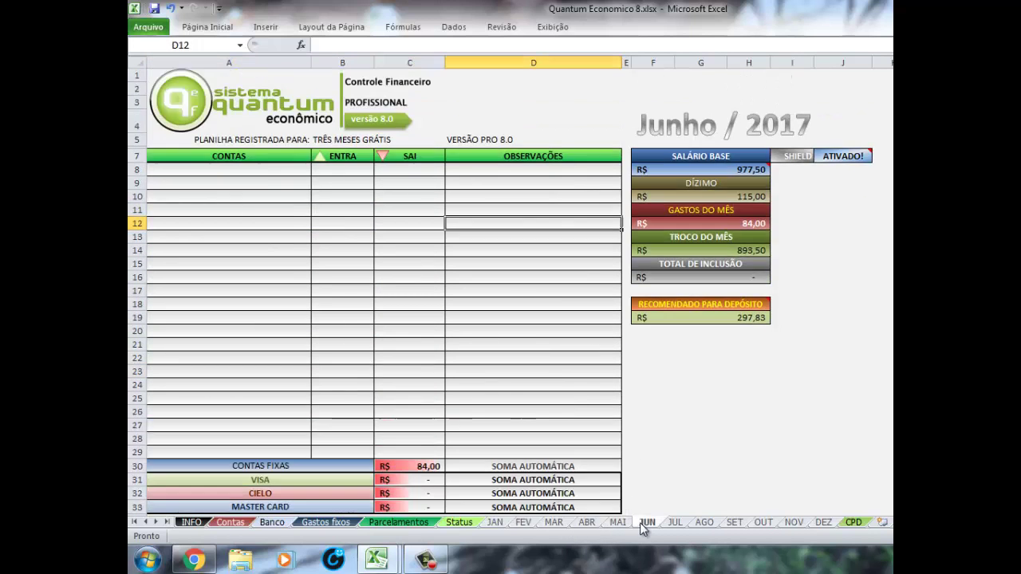
{"action": "left_click", "coordinate": [672, 523]}
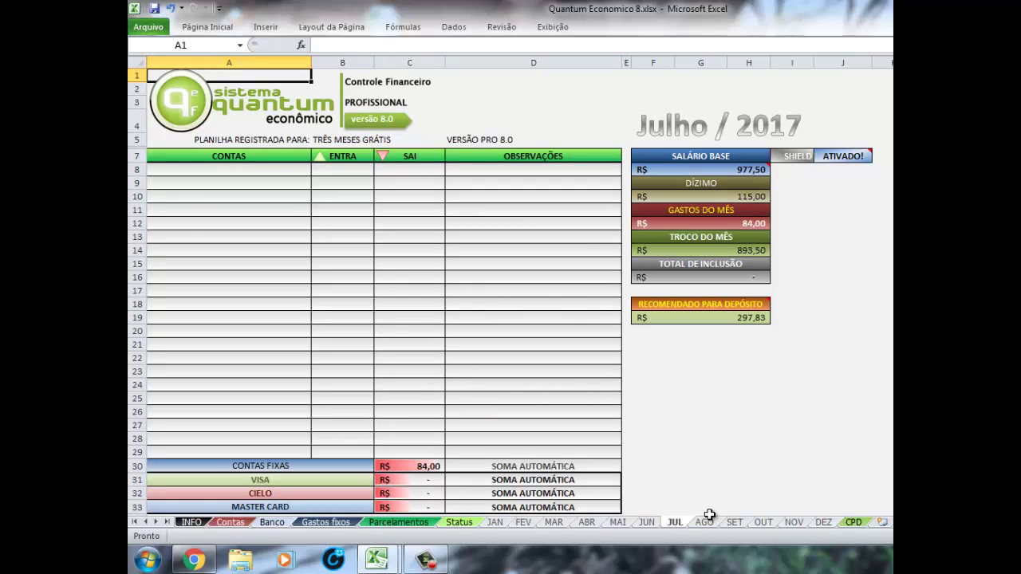
{"action": "mouse_move", "coordinate": [239, 169]}
{"action": "left_mouse_down"}
{"action": "mouse_move", "coordinate": [525, 353]}
{"action": "mouse_move", "coordinate": [713, 413]}
{"action": "left_mouse_up"}
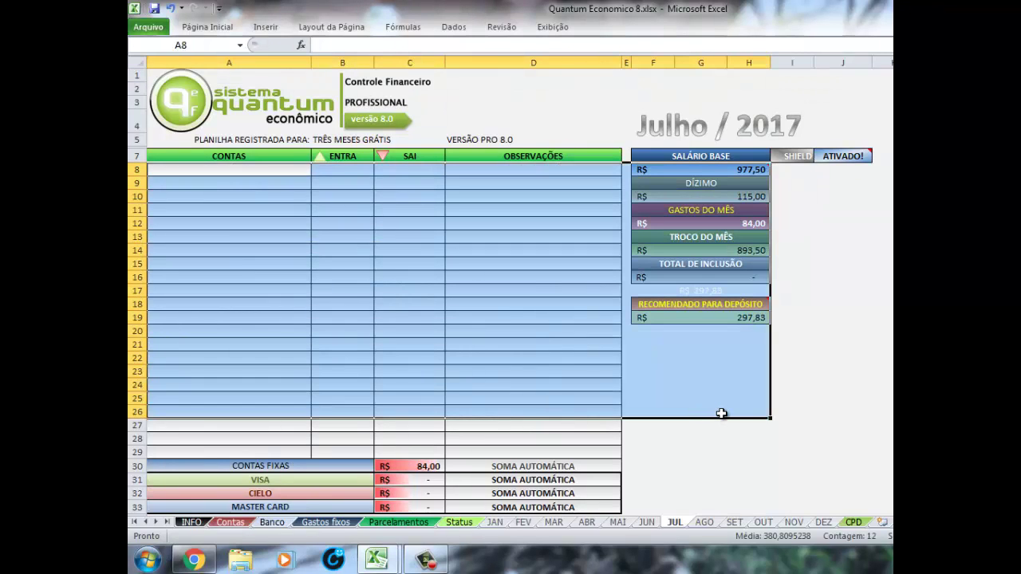
{"action": "left_click", "coordinate": [723, 396]}
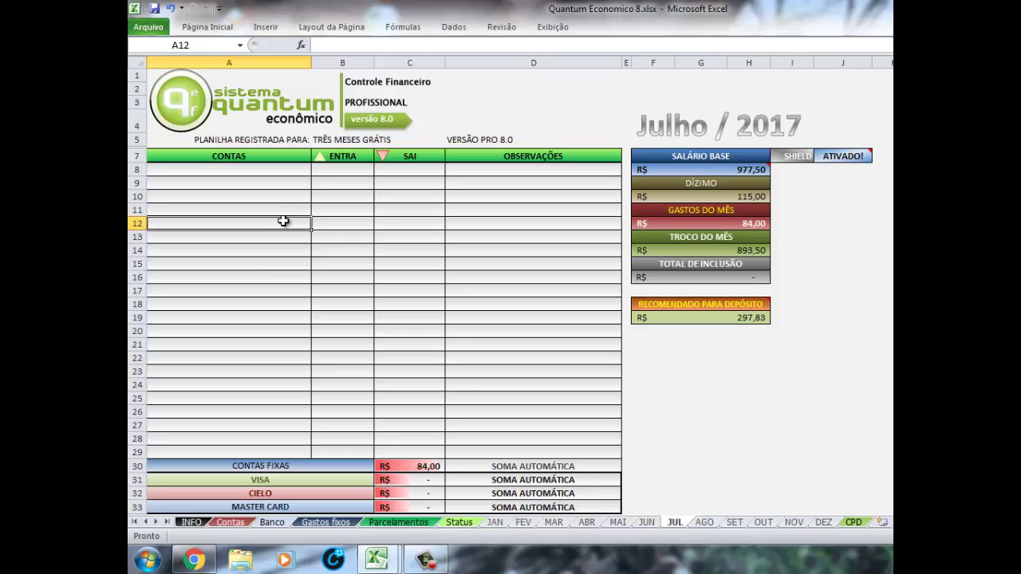
- On JAN, inspect the salary, Gastos, Troco formulas and the 391,17 recommended deposit note
{"action": "left_click", "coordinate": [496, 524]}
{"action": "left_click", "coordinate": [379, 249]}
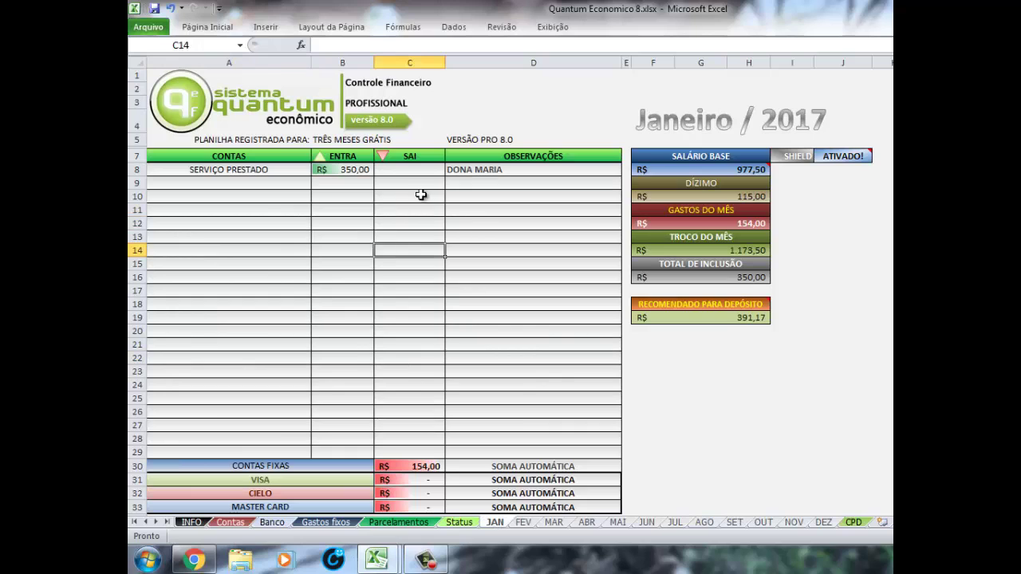
{"action": "left_click", "coordinate": [664, 169]}
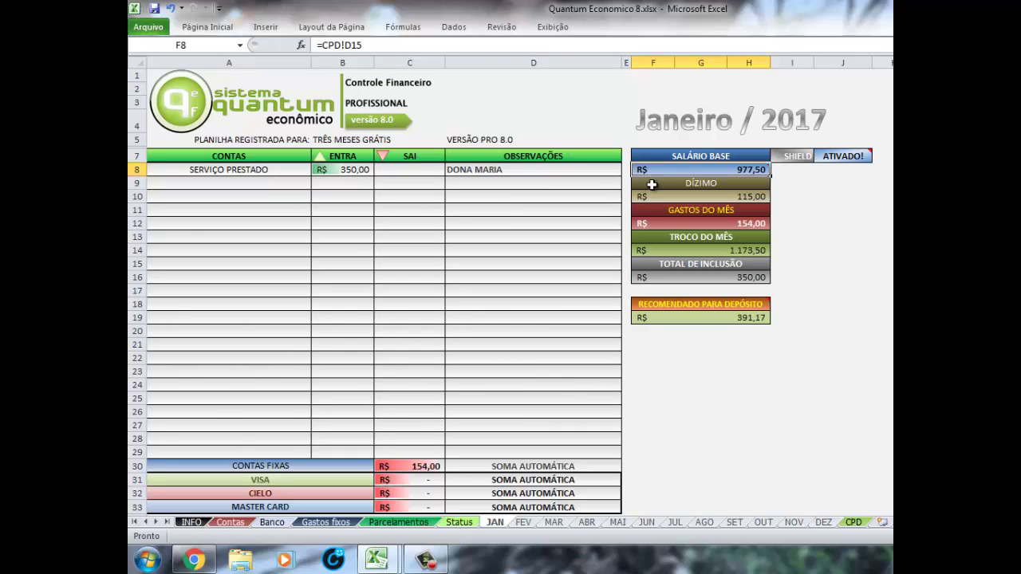
{"action": "left_click", "coordinate": [723, 223]}
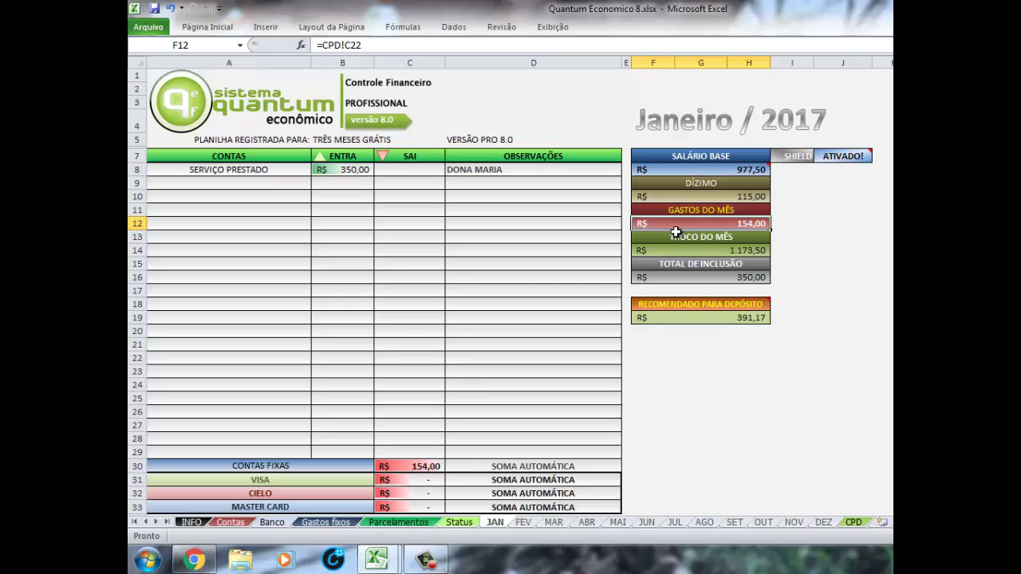
{"action": "left_click", "coordinate": [353, 170]}
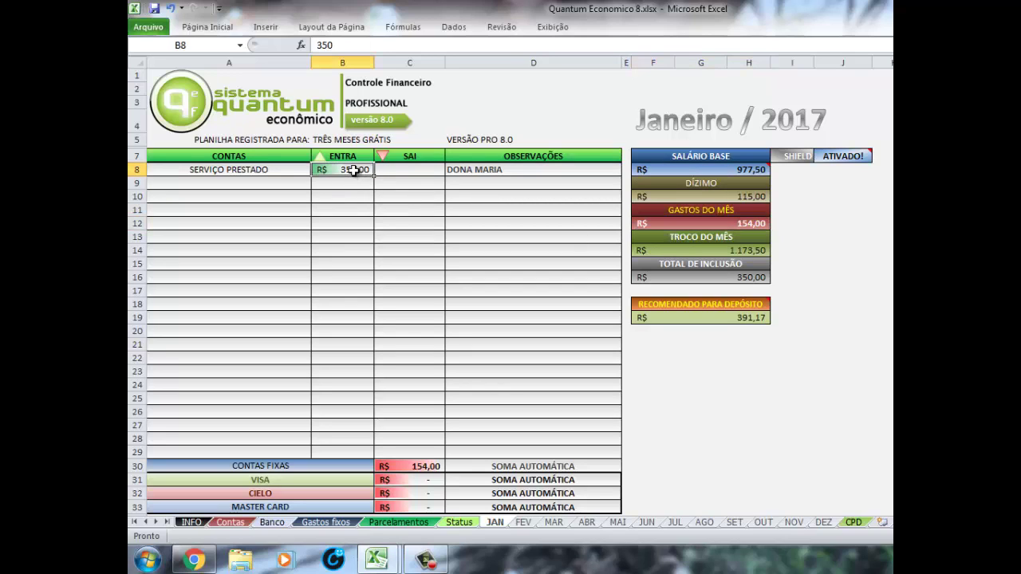
{"action": "left_click", "coordinate": [656, 248]}
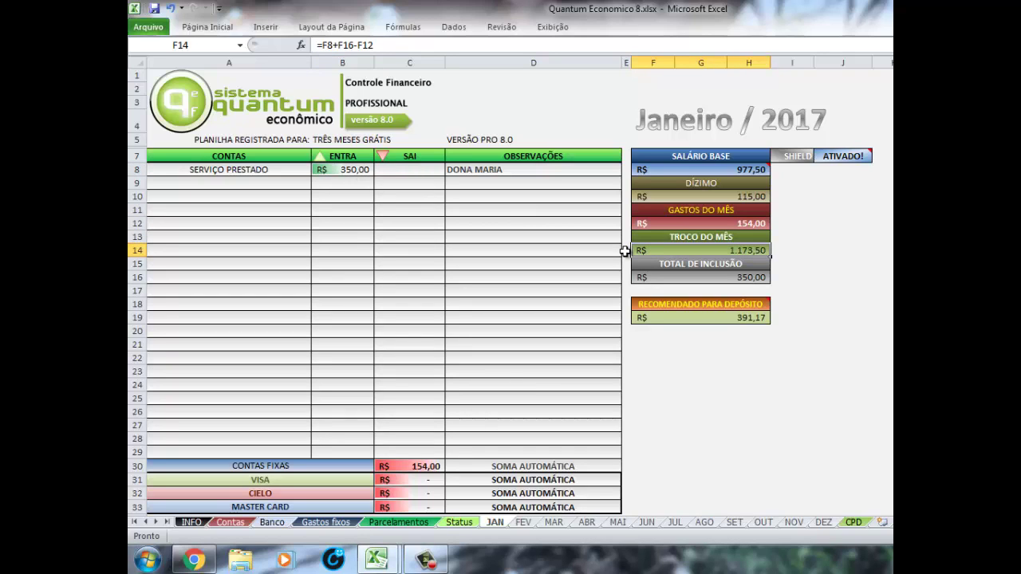
{"action": "left_click", "coordinate": [687, 304]}
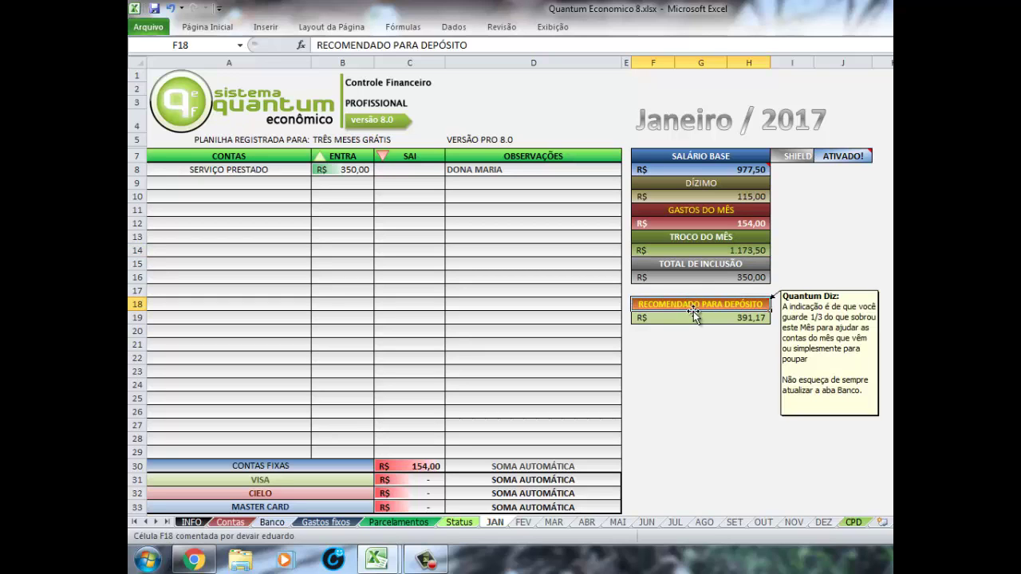
{"action": "left_click", "coordinate": [694, 319]}
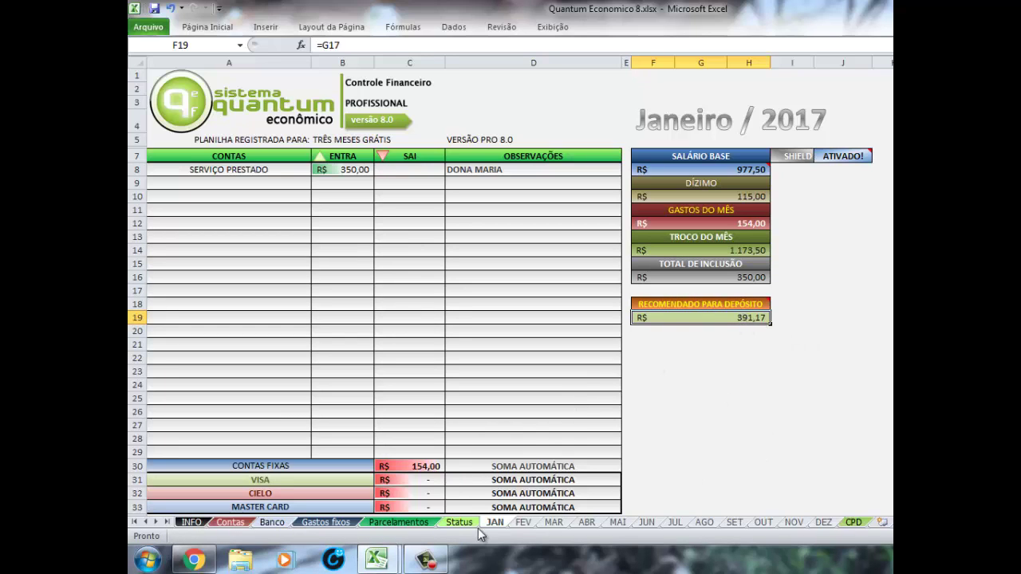
- On Banco, set the SALÁRIO SETEMBRO amount in E7 to 391,77
{"action": "left_click", "coordinate": [288, 523]}
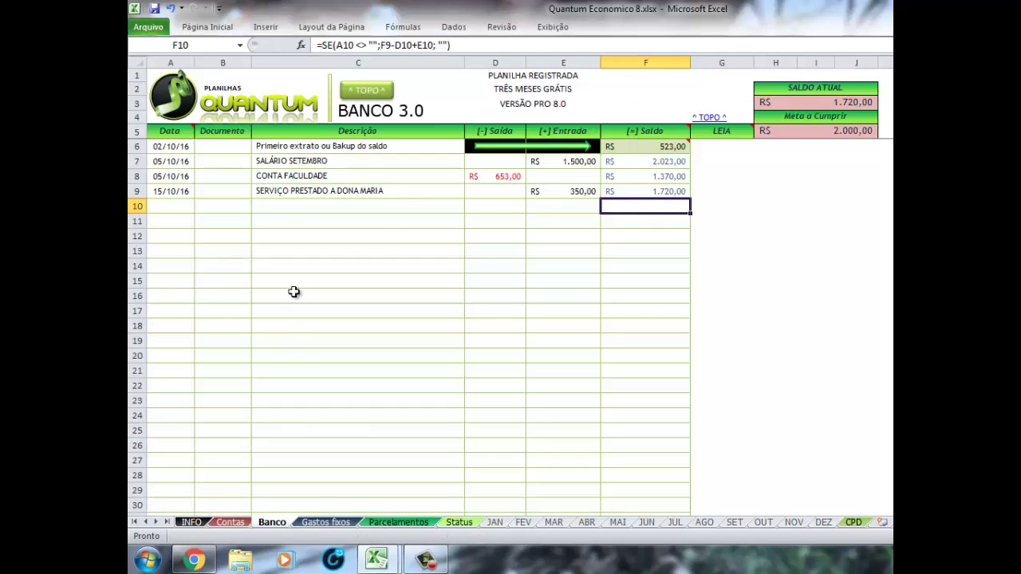
{"action": "left_click", "coordinate": [541, 193]}
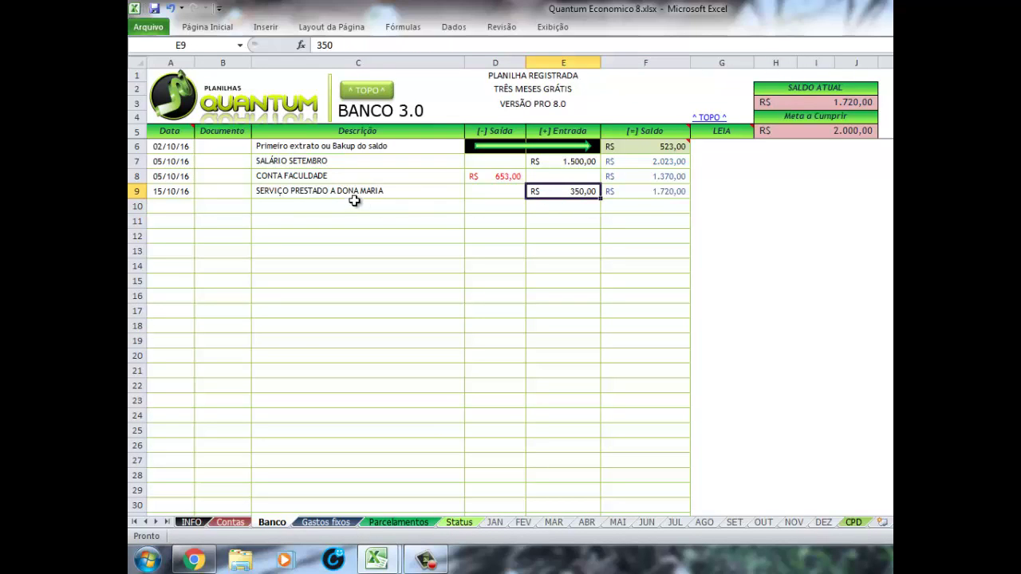
{"action": "left_click", "coordinate": [553, 161]}
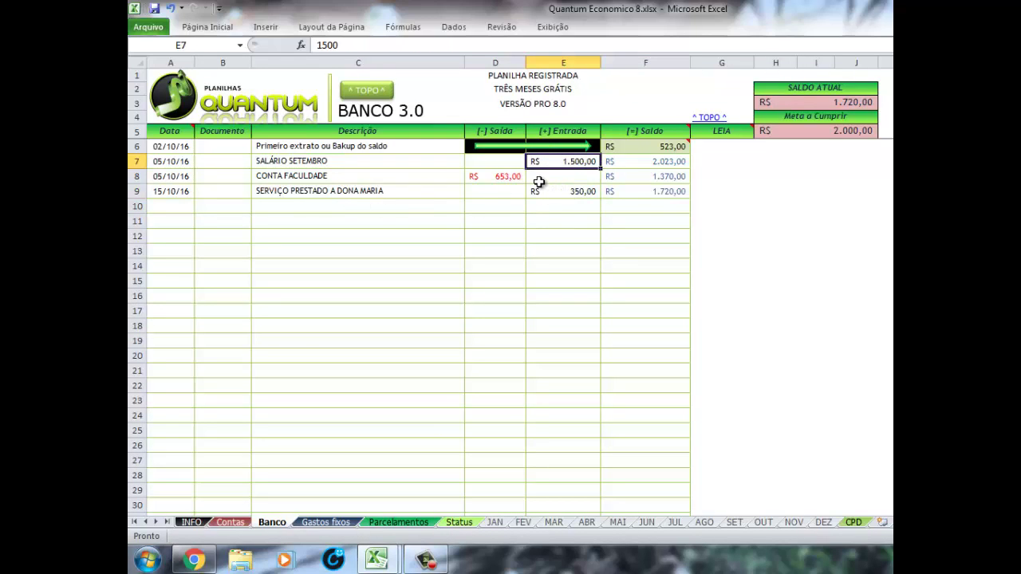
{"action": "type", "text": "391,"}
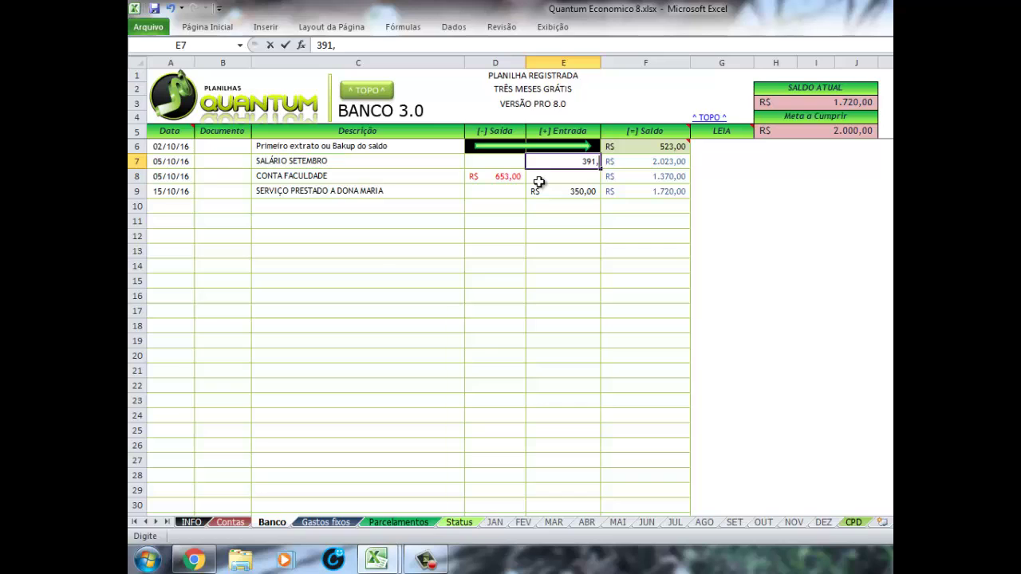
{"action": "type", "text": "77"}
{"action": "key", "text": "Return"}
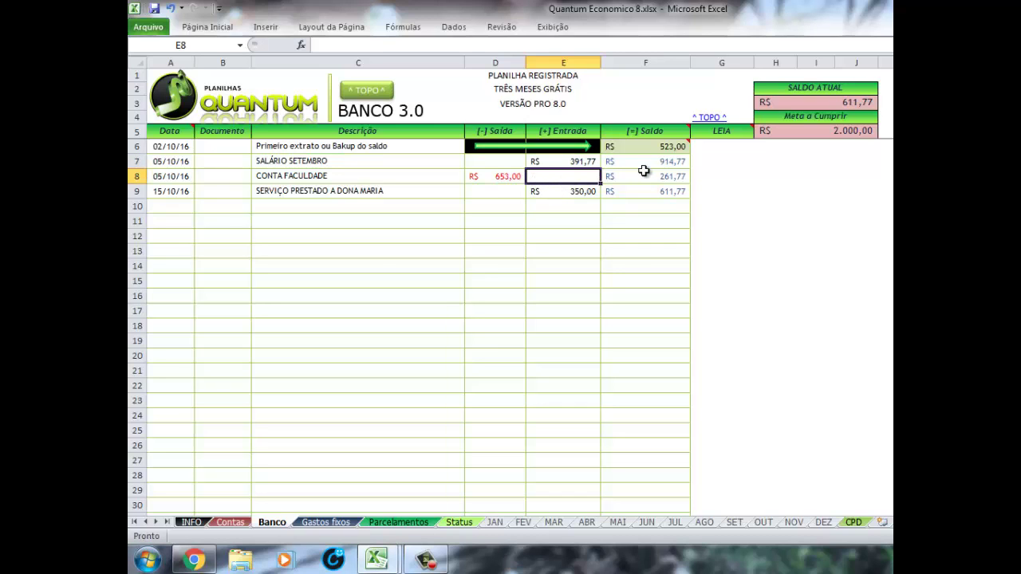
{"action": "left_click", "coordinate": [553, 242]}
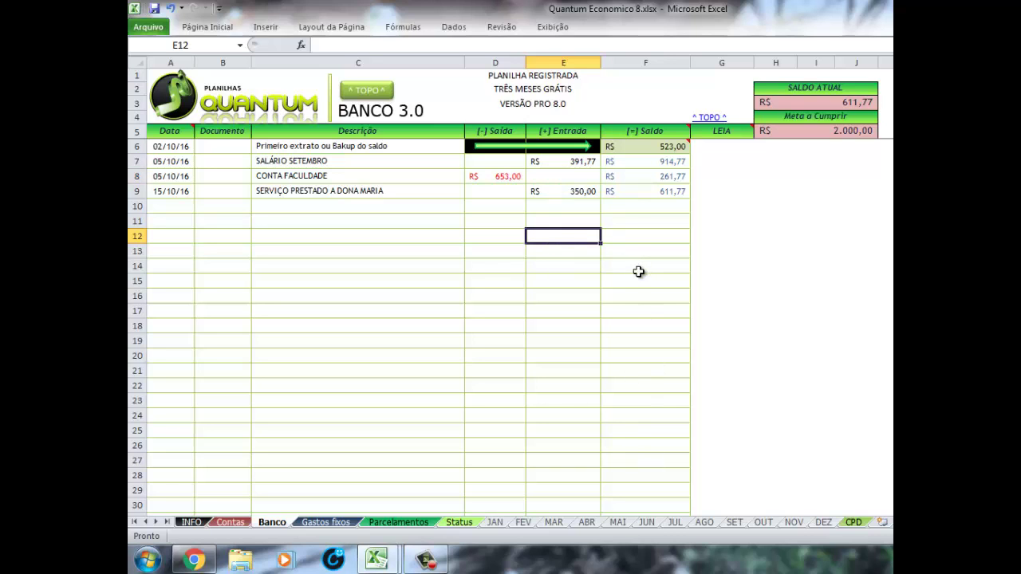
- Compare with JAN, then check Banco's balance formula in F8
{"action": "left_click", "coordinate": [502, 520]}
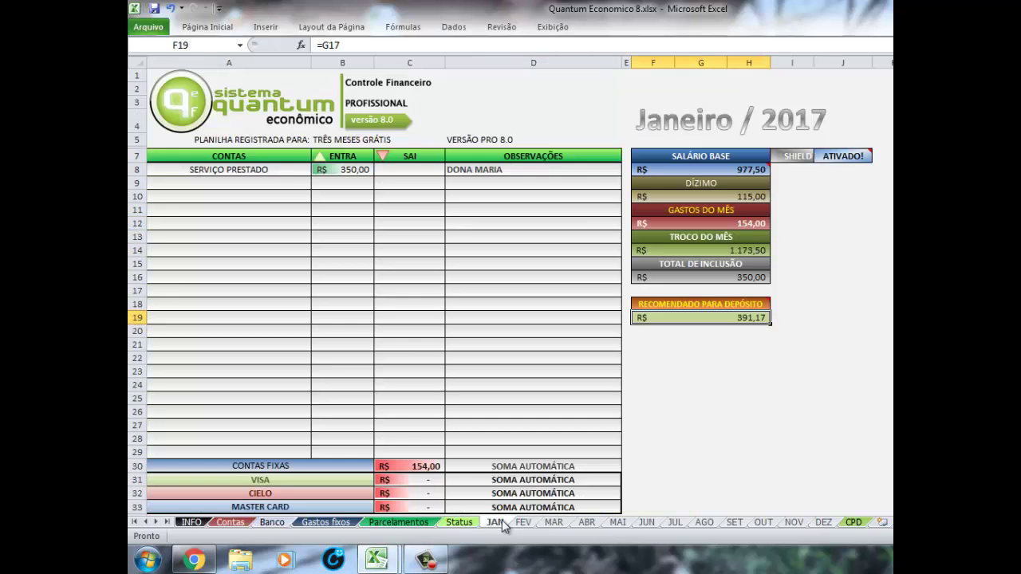
{"action": "left_click", "coordinate": [287, 523]}
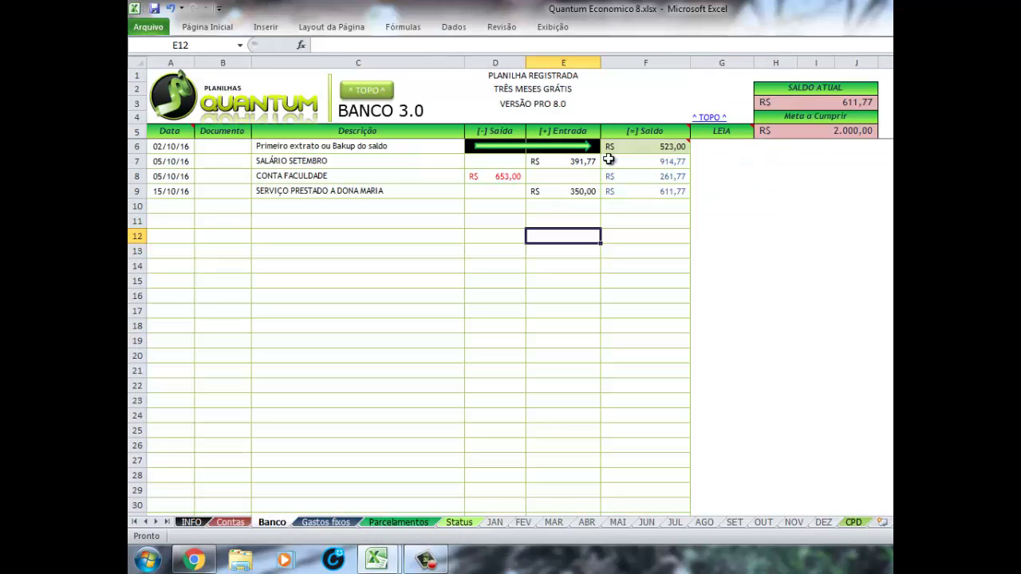
{"action": "left_click", "coordinate": [627, 177]}
{"action": "left_click", "coordinate": [570, 189]}
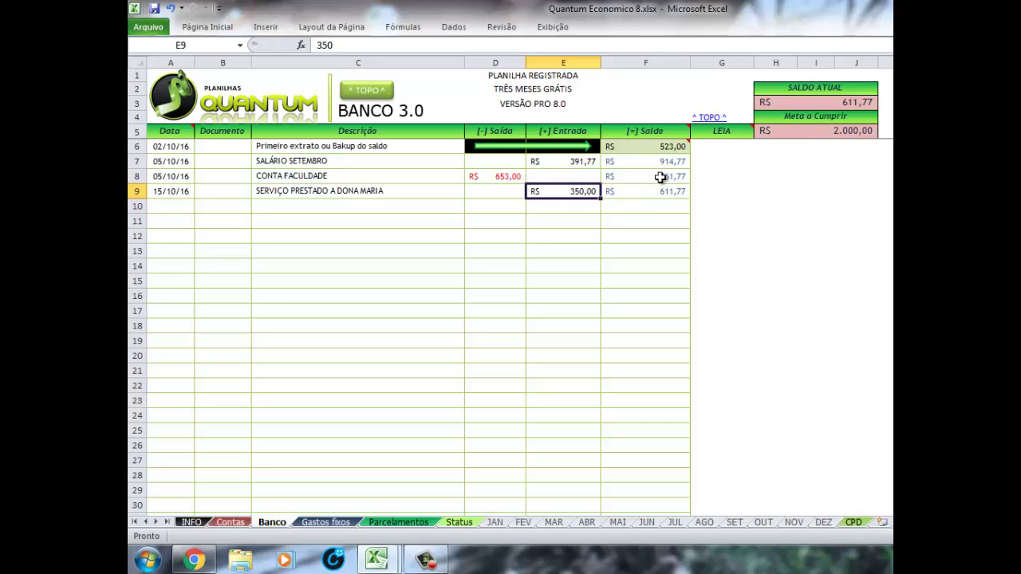
- Check that Status shows 611,77 in the bank, then review JAN cells B17, C17 and D16
{"action": "left_click", "coordinate": [459, 522]}
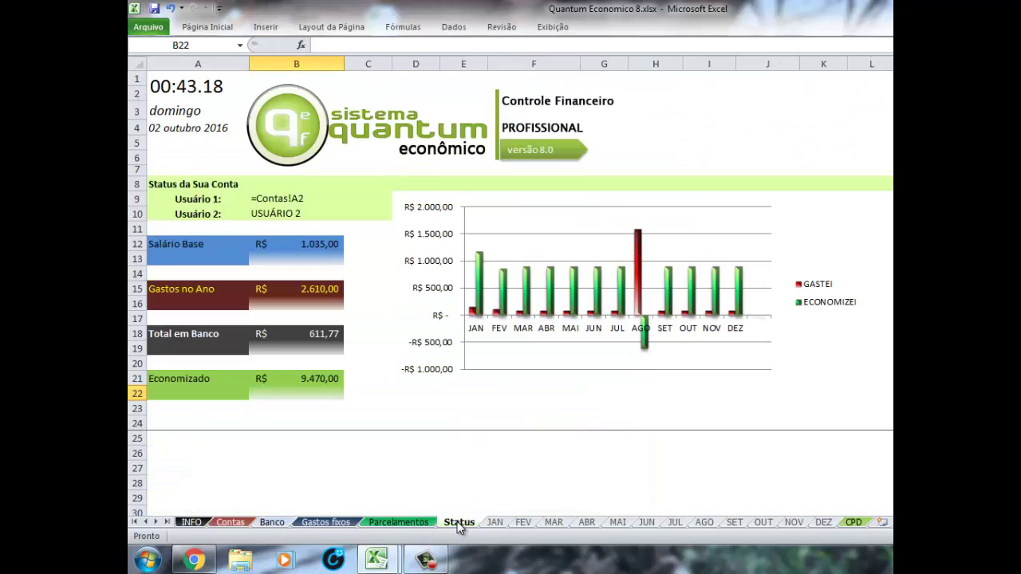
{"action": "left_click", "coordinate": [494, 522]}
{"action": "left_click", "coordinate": [360, 292]}
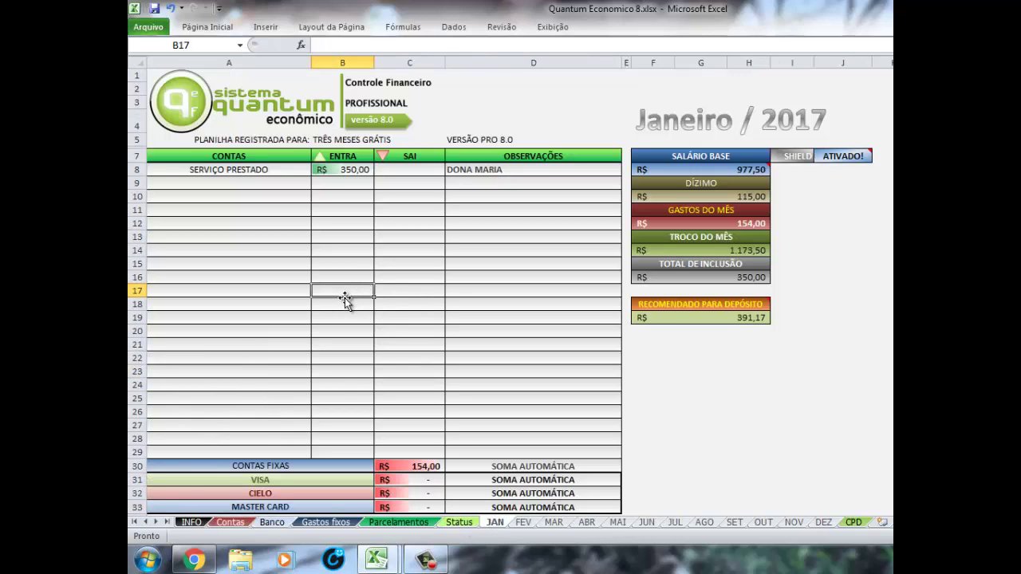
{"action": "left_click", "coordinate": [380, 290]}
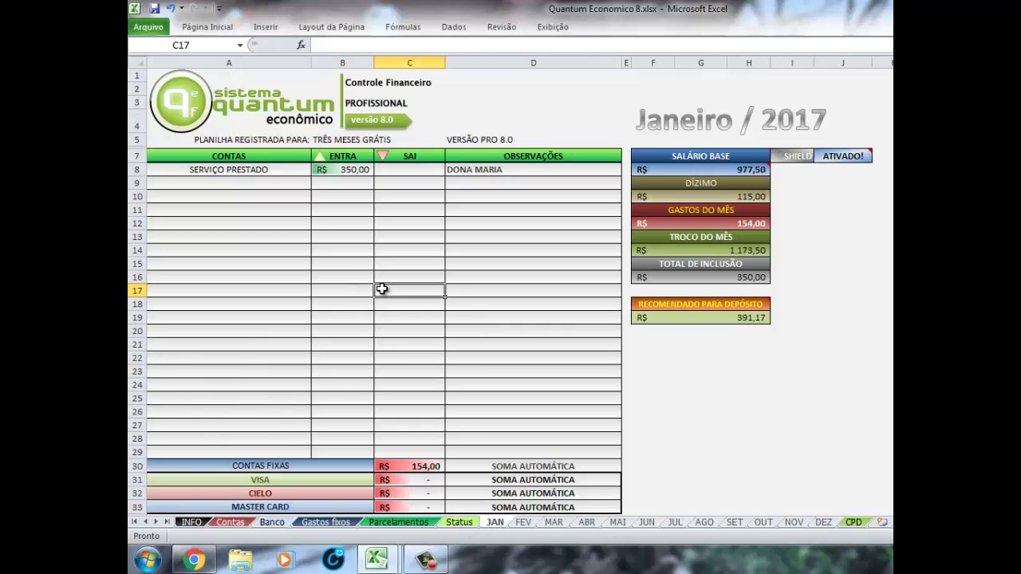
{"action": "left_click", "coordinate": [457, 277]}
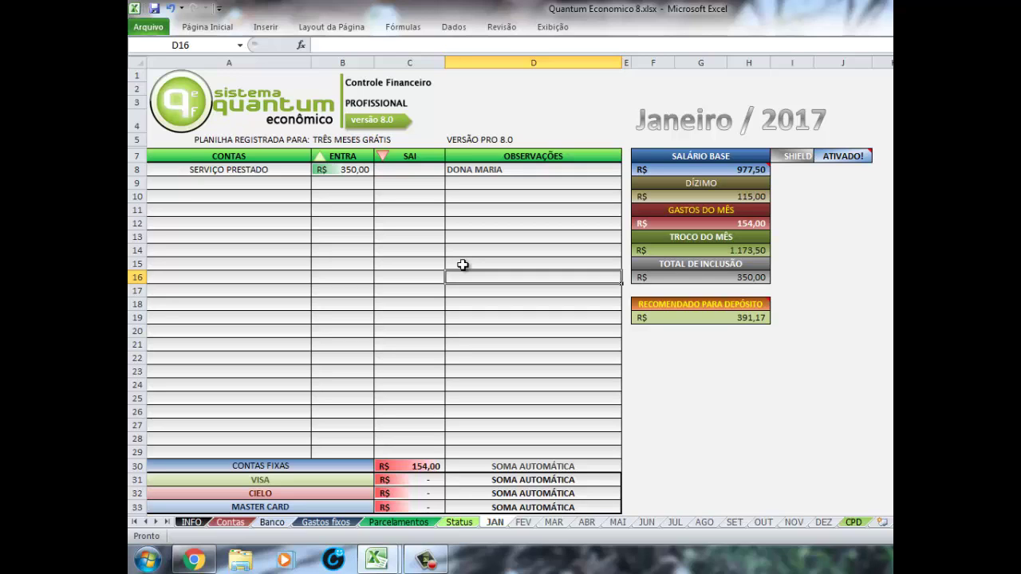
{"action": "left_click", "coordinate": [524, 523]}
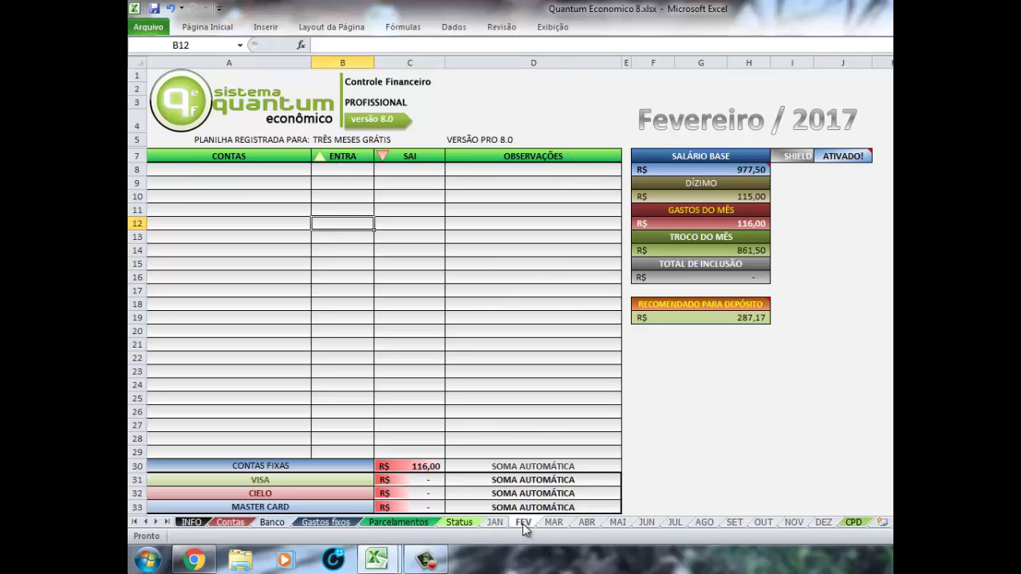
{"action": "left_click", "coordinate": [496, 522]}
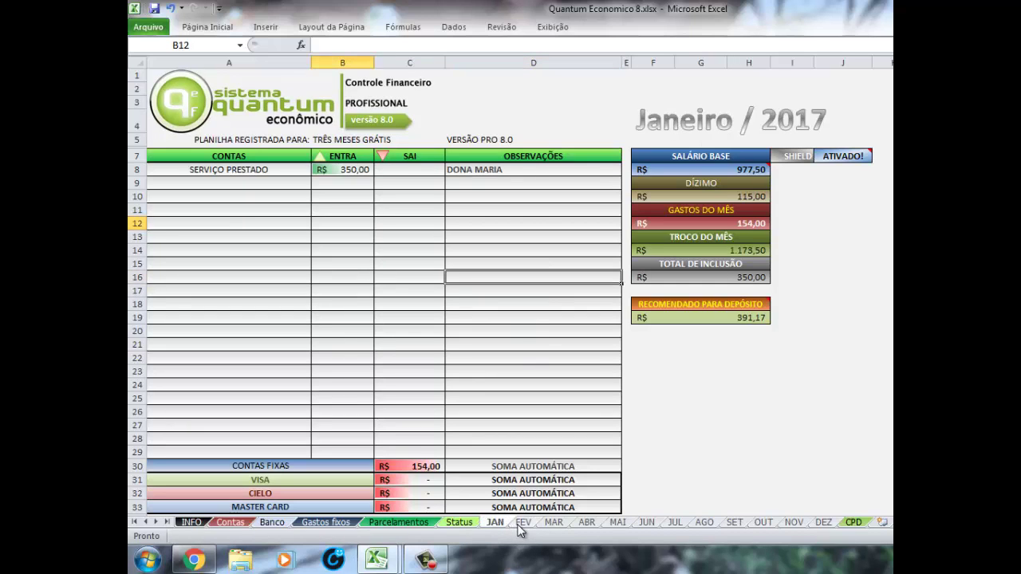
{"action": "left_click", "coordinate": [524, 523]}
{"action": "left_click", "coordinate": [839, 523]}
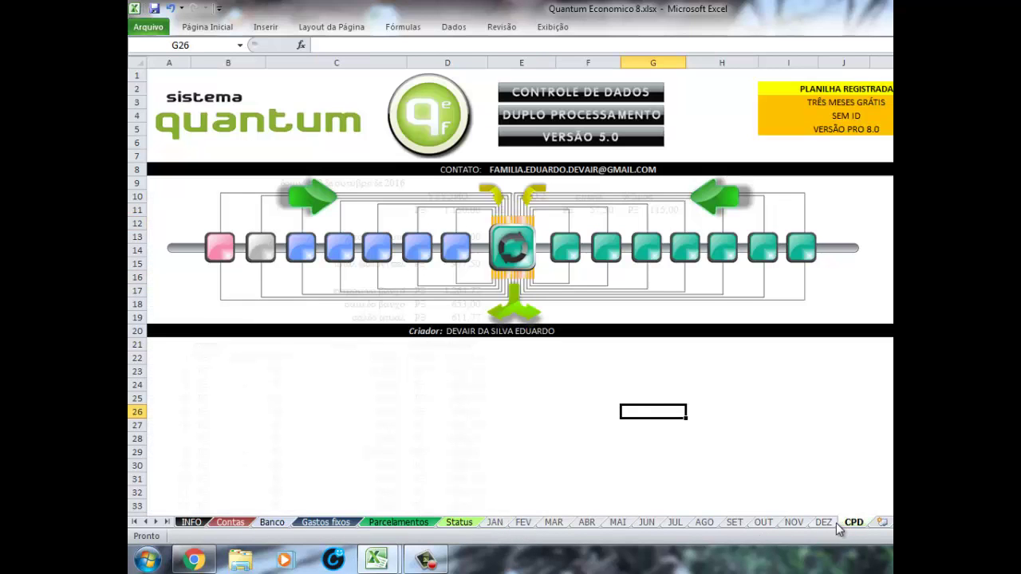
{"action": "left_click", "coordinate": [824, 522]}
{"action": "left_click", "coordinate": [802, 523]}
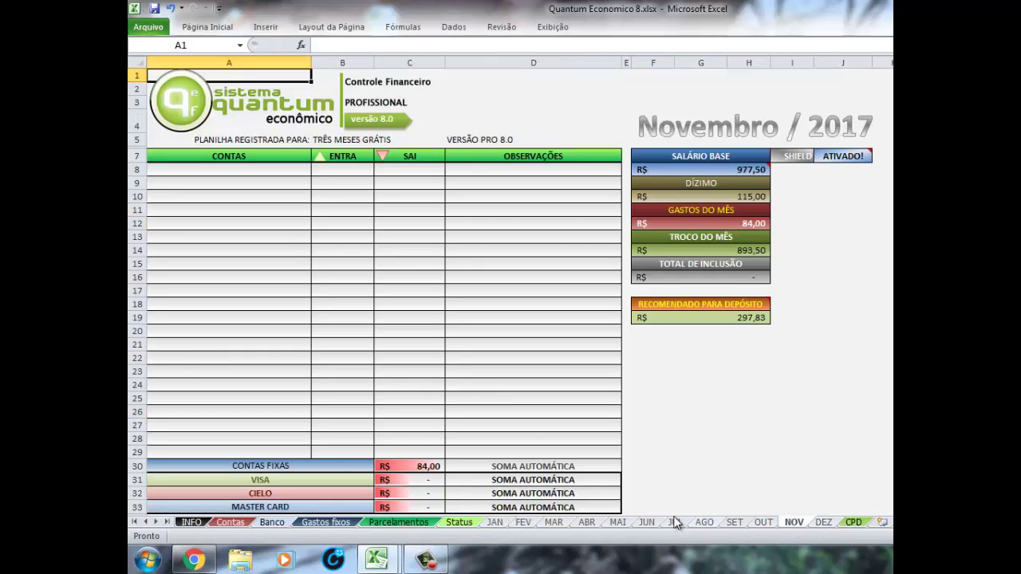
{"action": "left_click", "coordinate": [495, 522]}
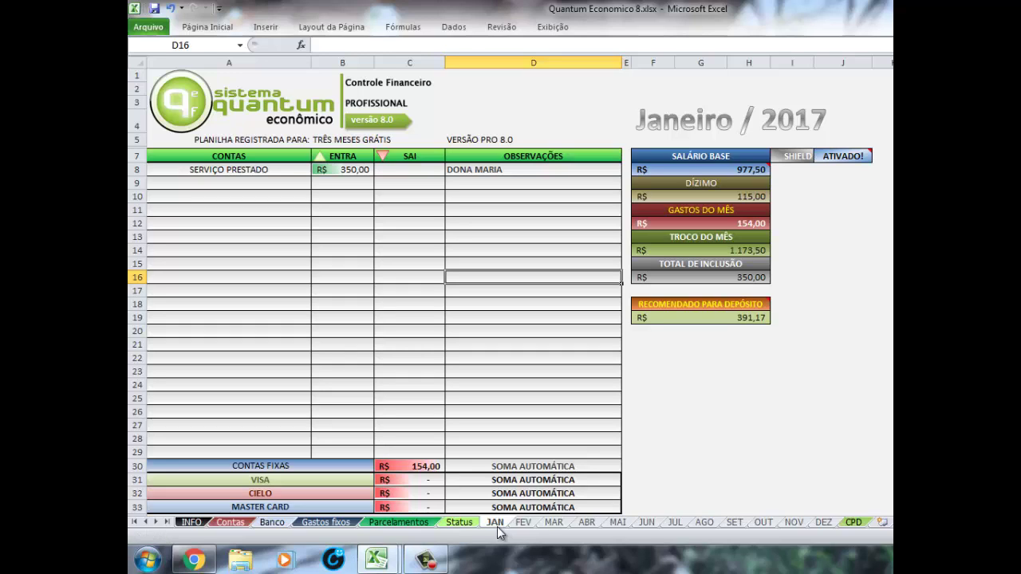
{"action": "left_click", "coordinate": [360, 357]}
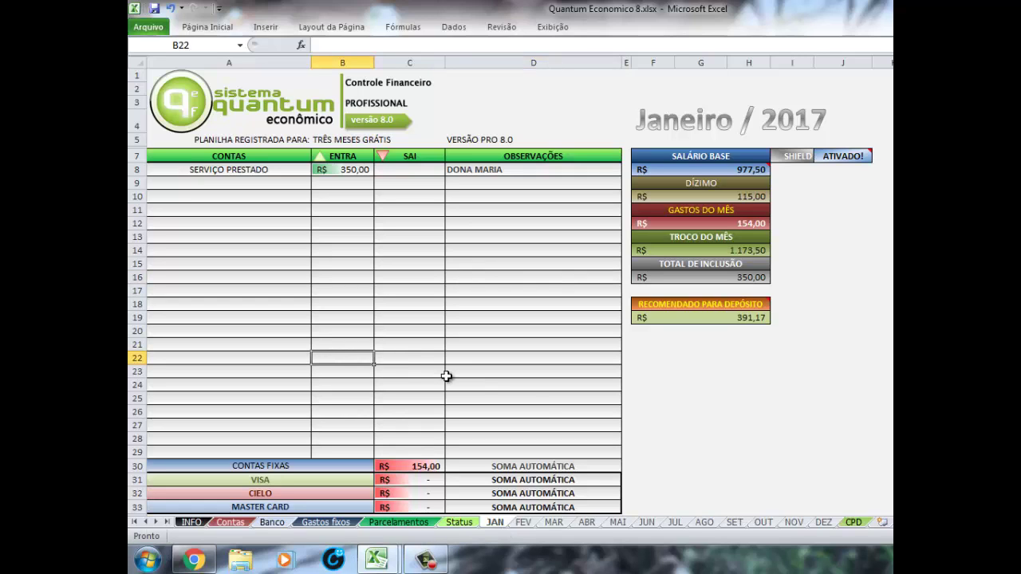